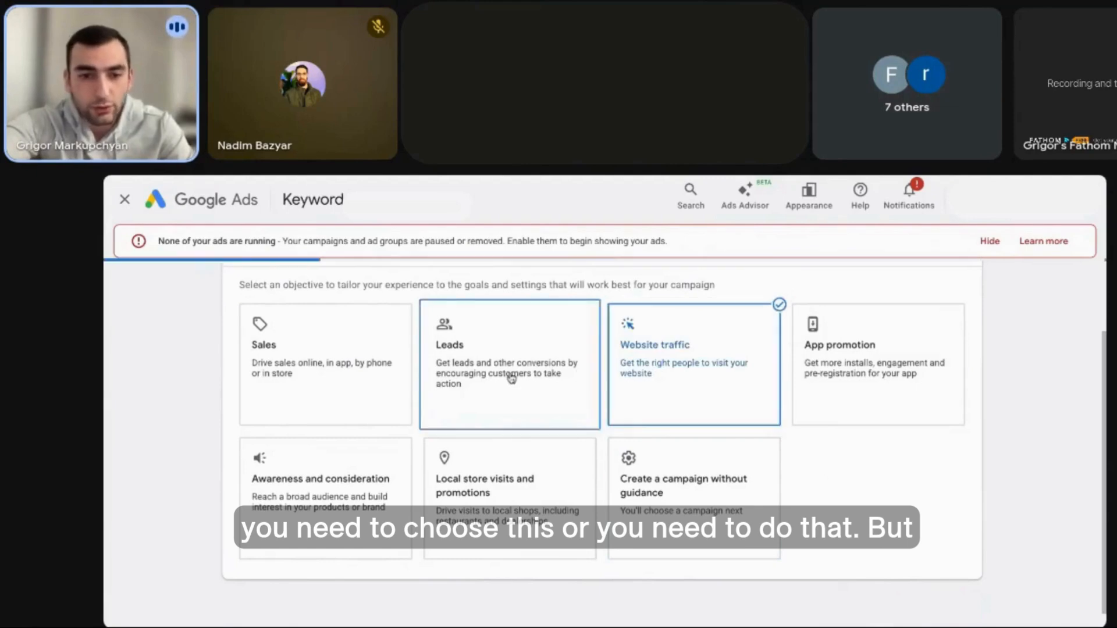
# Try the Local store visits and promotions objective and review the campaign types it offers
pyautogui.scroll(-2, 510, 378)
pyautogui.click(511, 375)
pyautogui.scroll(3, 497, 342)
pyautogui.scroll(2, 497, 342)
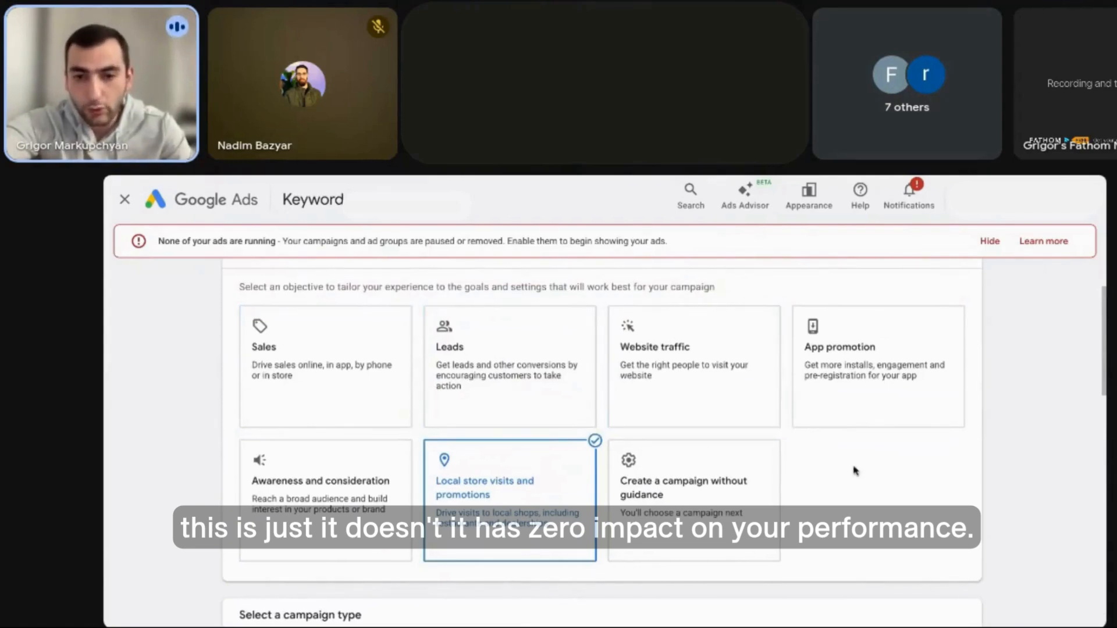
pyautogui.scroll(-5, 644, 479)
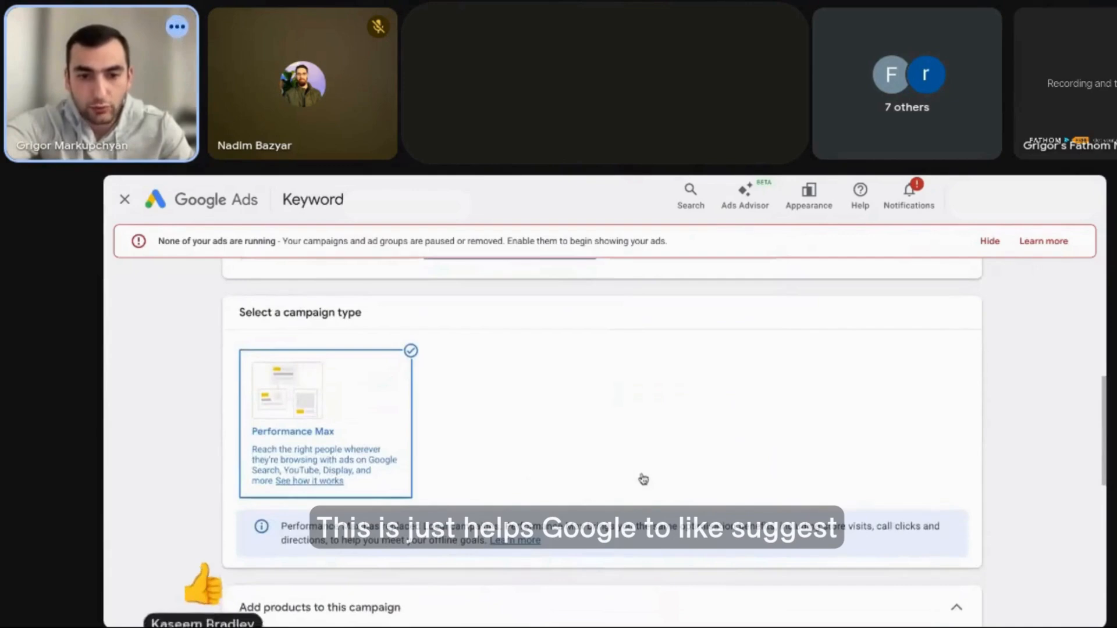
pyautogui.scroll(2, 644, 479)
pyautogui.scroll(-1, 643, 479)
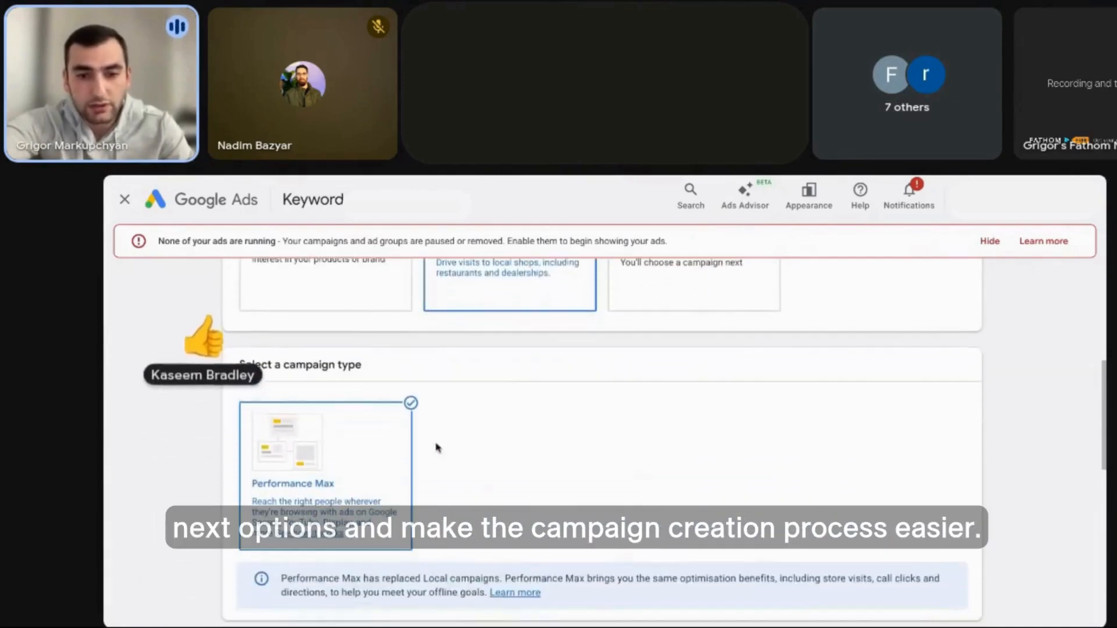
pyautogui.scroll(-4, 438, 447)
pyautogui.scroll(10, 588, 489)
pyautogui.scroll(-2, 587, 491)
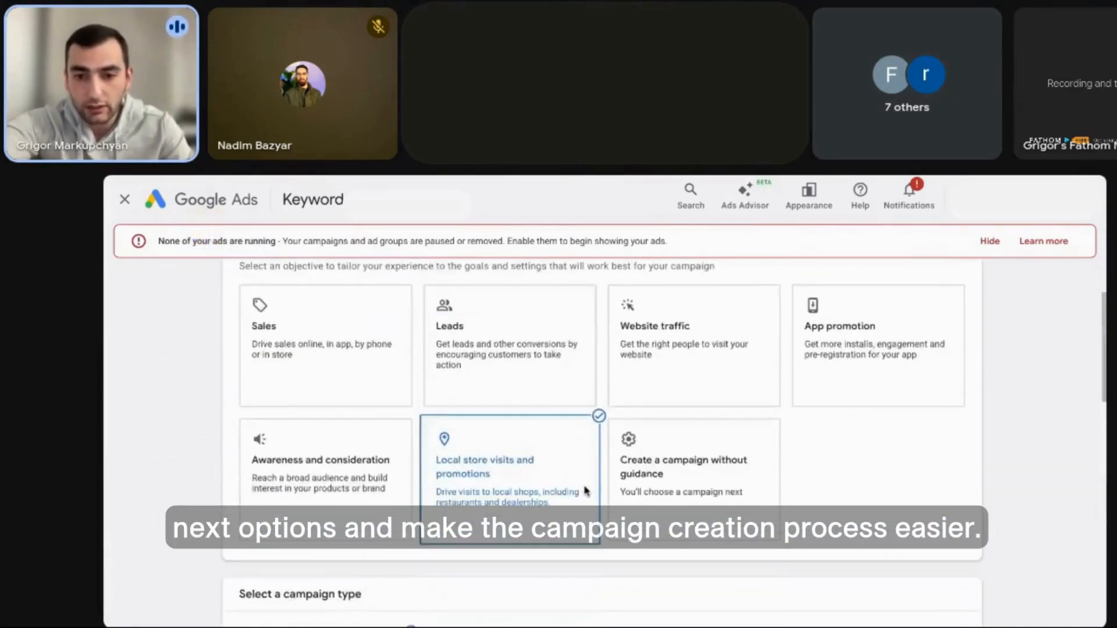
pyautogui.scroll(-1, 586, 491)
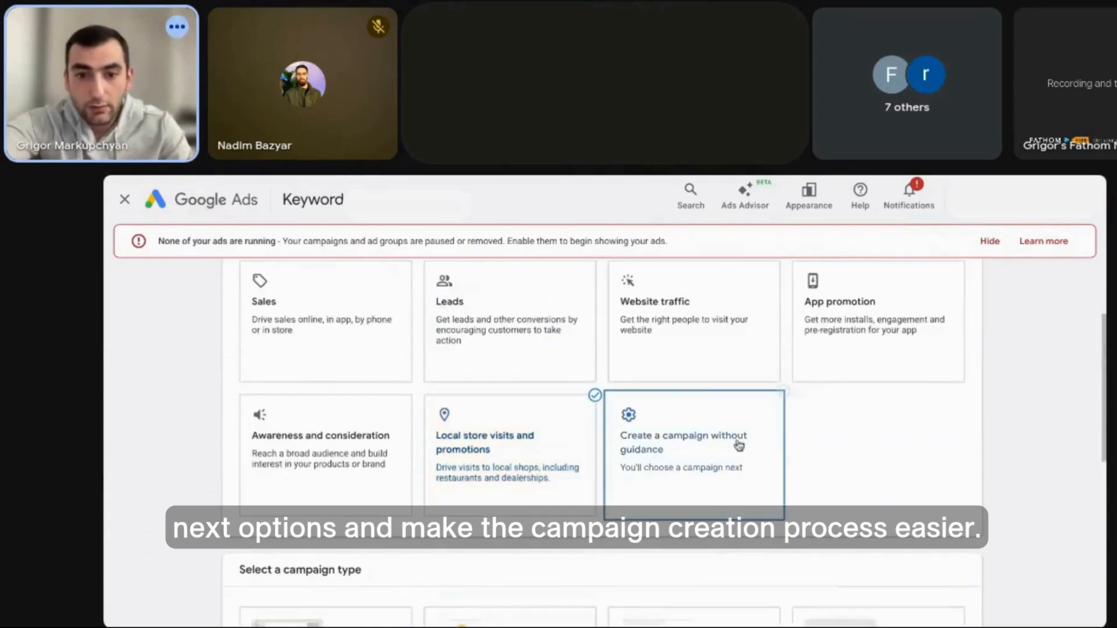
# Set the objective to Create a campaign without guidance and review all available campaign types
pyautogui.click(739, 446)
pyautogui.scroll(4, 840, 399)
pyautogui.scroll(-1, 760, 404)
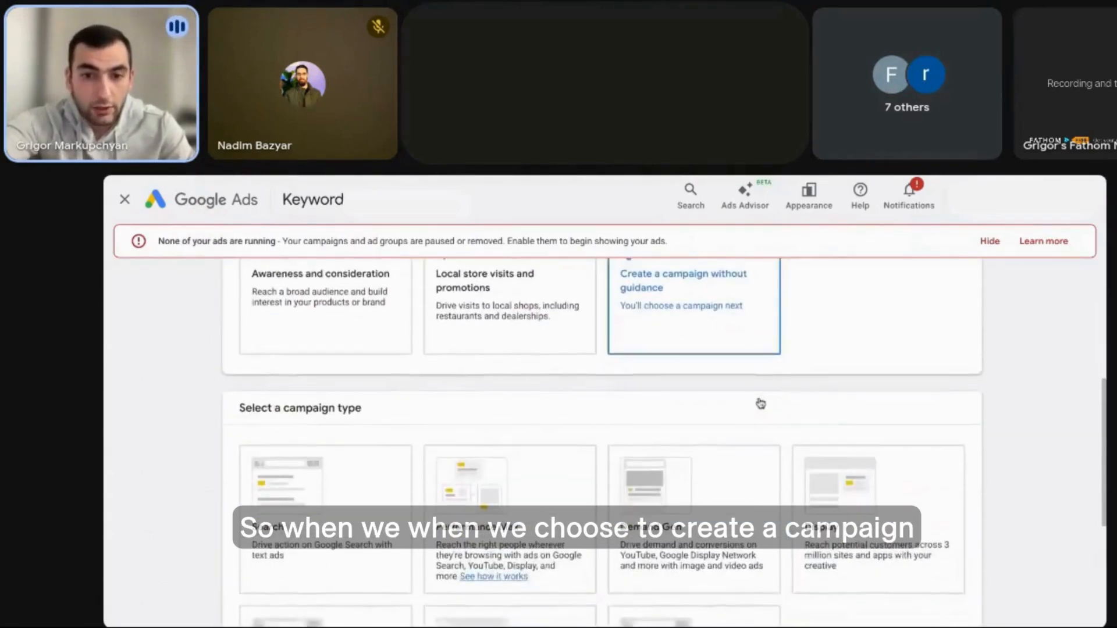
pyautogui.scroll(2, 760, 404)
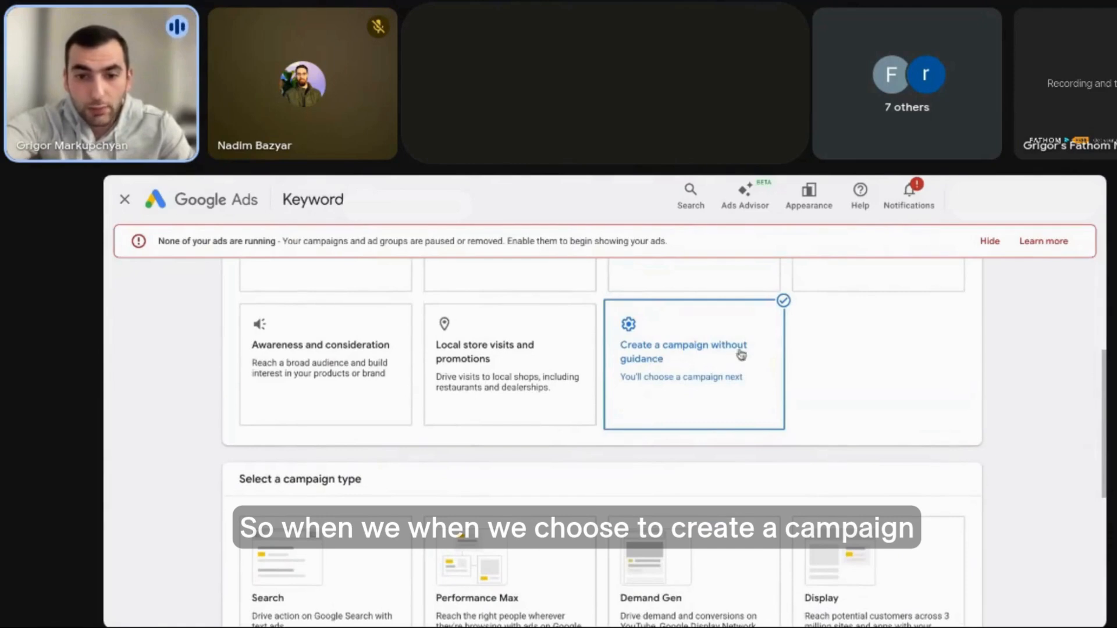
pyautogui.scroll(-5, 552, 391)
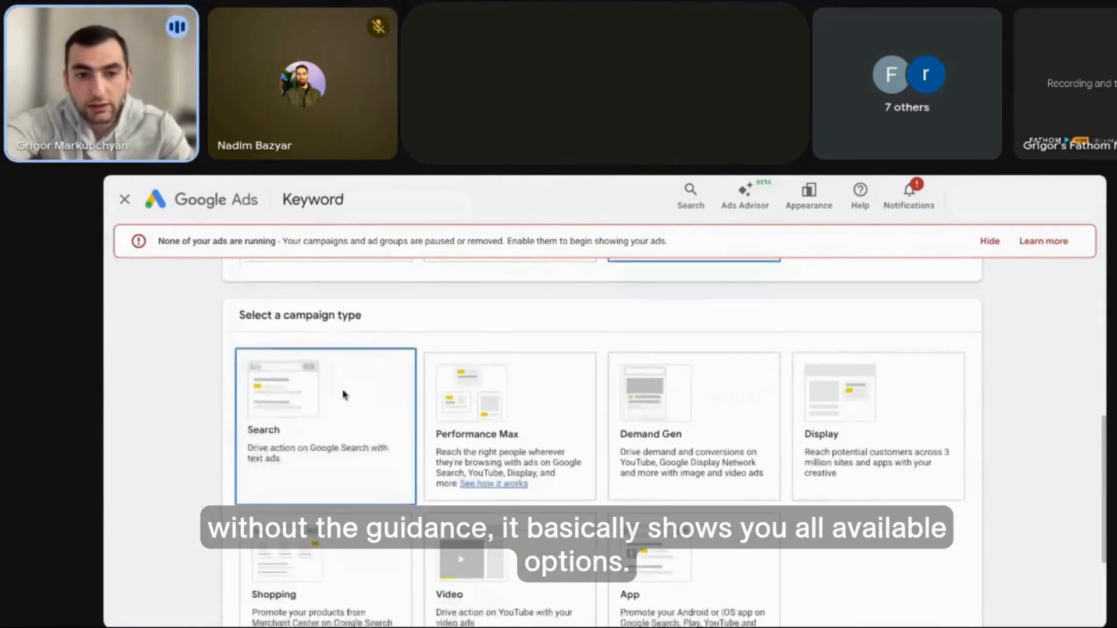
pyautogui.scroll(-3, 591, 379)
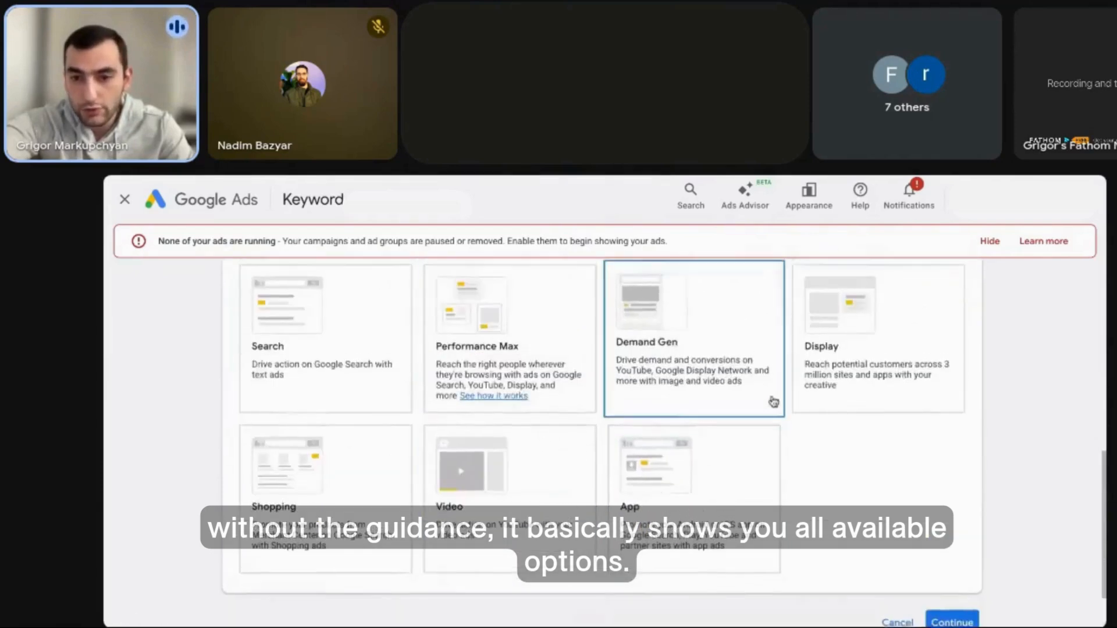
pyautogui.scroll(2, 774, 401)
pyautogui.scroll(-2, 814, 454)
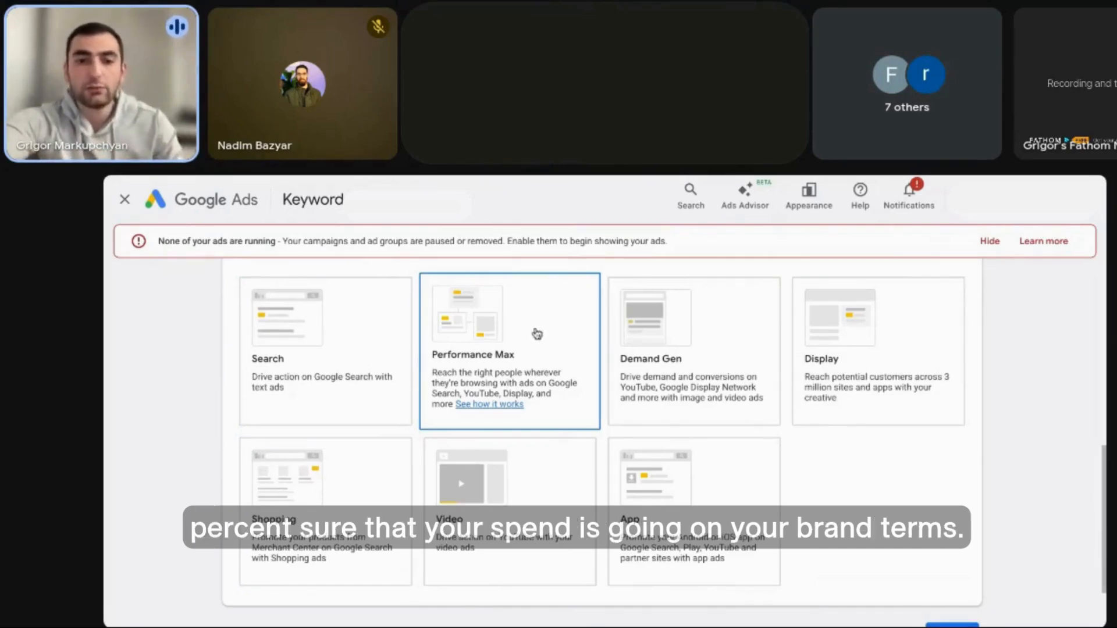
# Choose Search as the campaign type
pyautogui.click(365, 338)
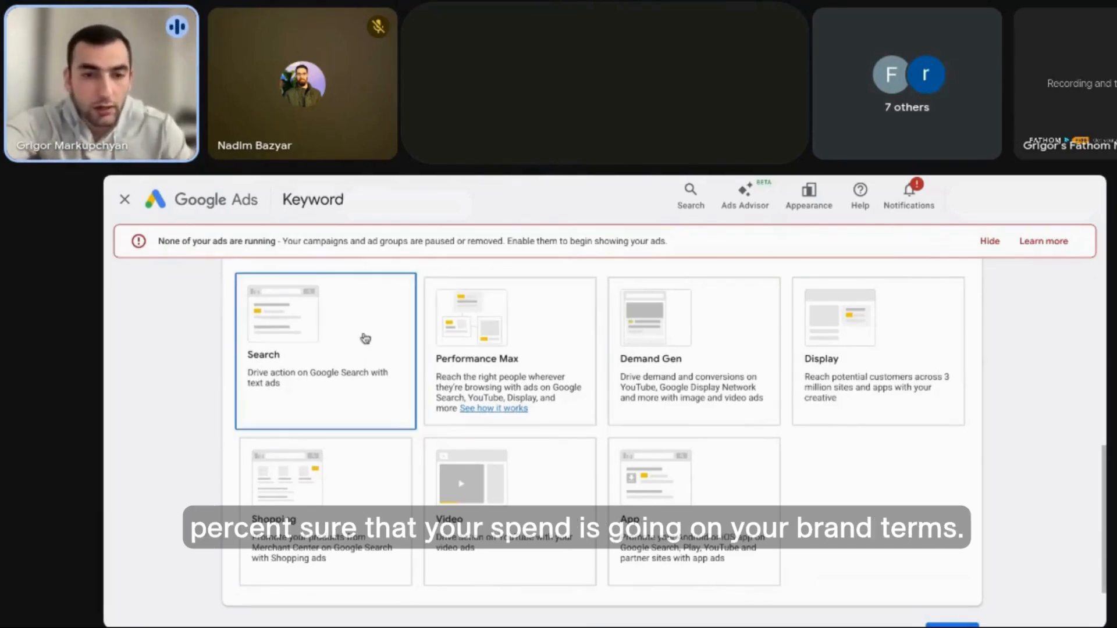
pyautogui.click(435, 335)
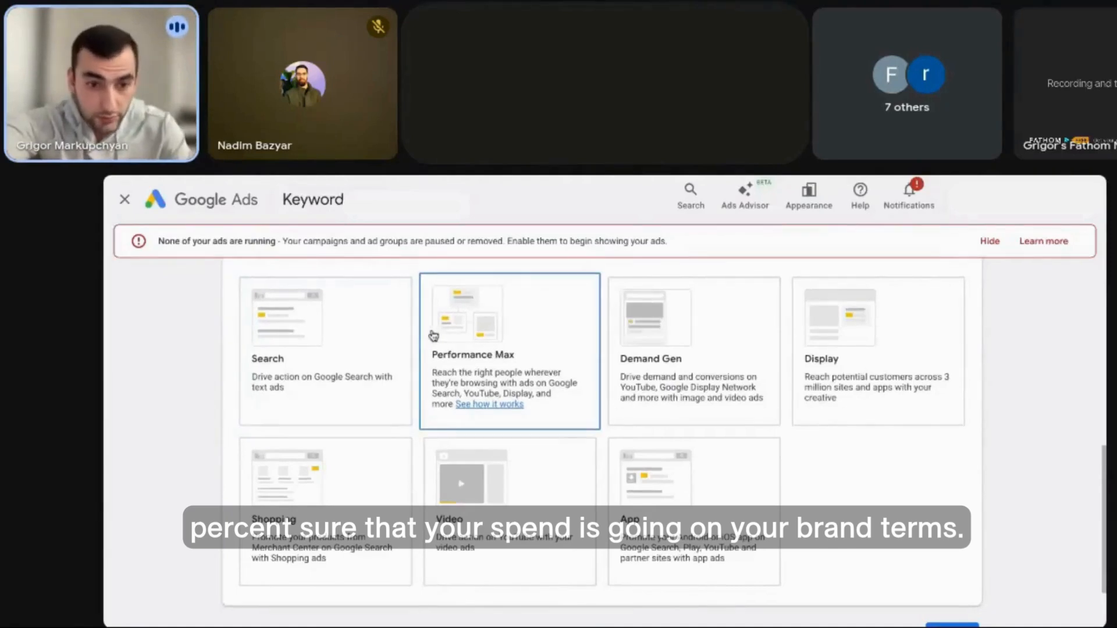
pyautogui.click(353, 387)
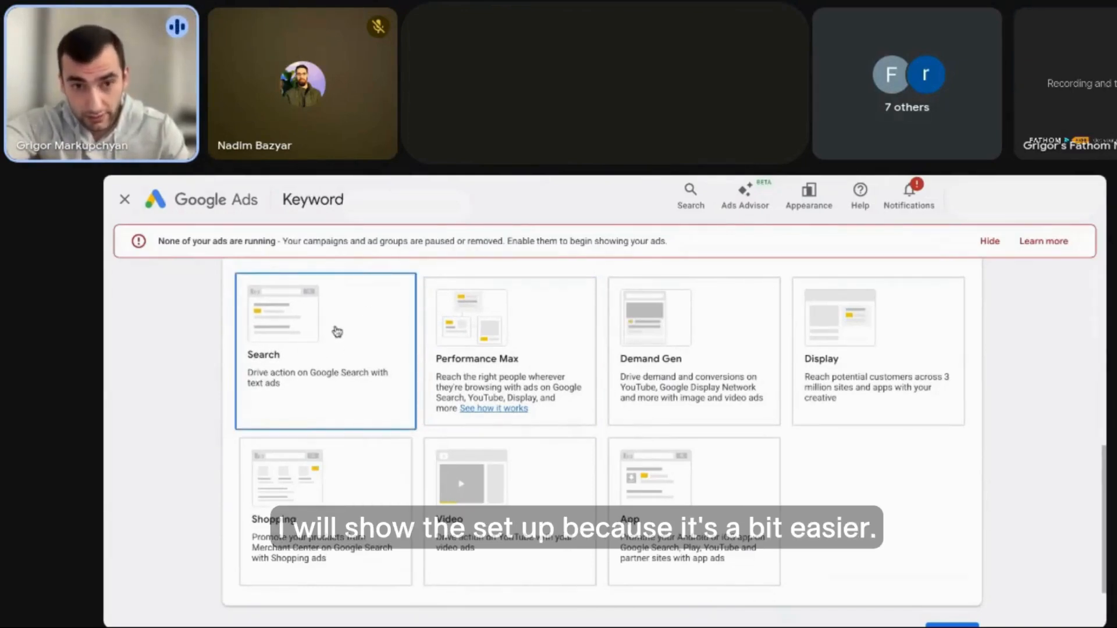
# Review the campaign's conversion goals and remove the Submit lead forms goal from them
pyautogui.scroll(-6, 356, 349)
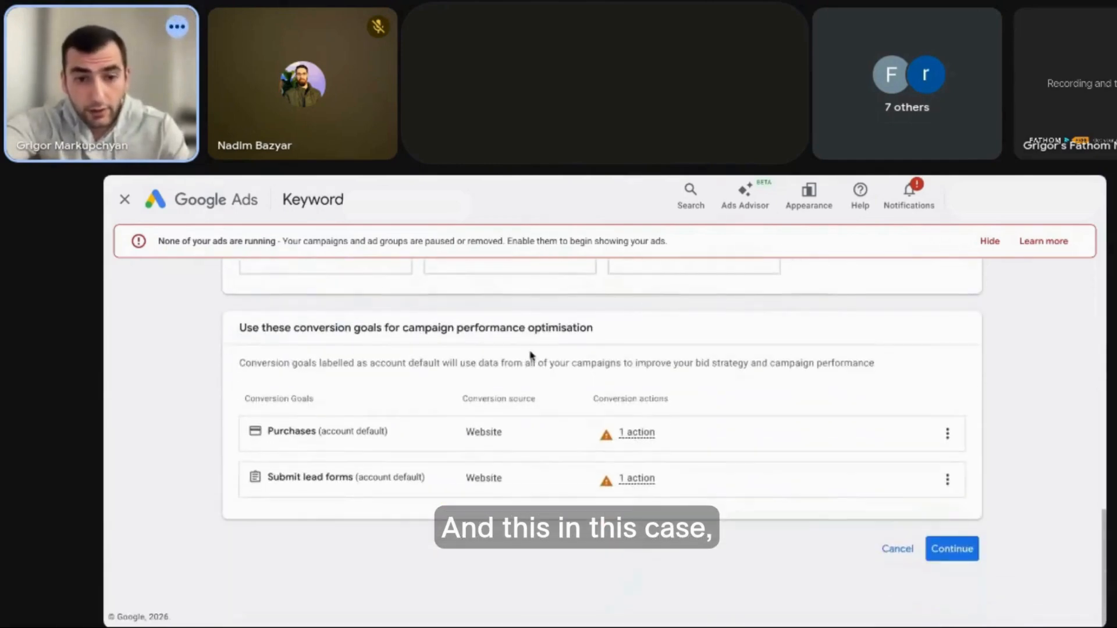
pyautogui.scroll(2, 489, 383)
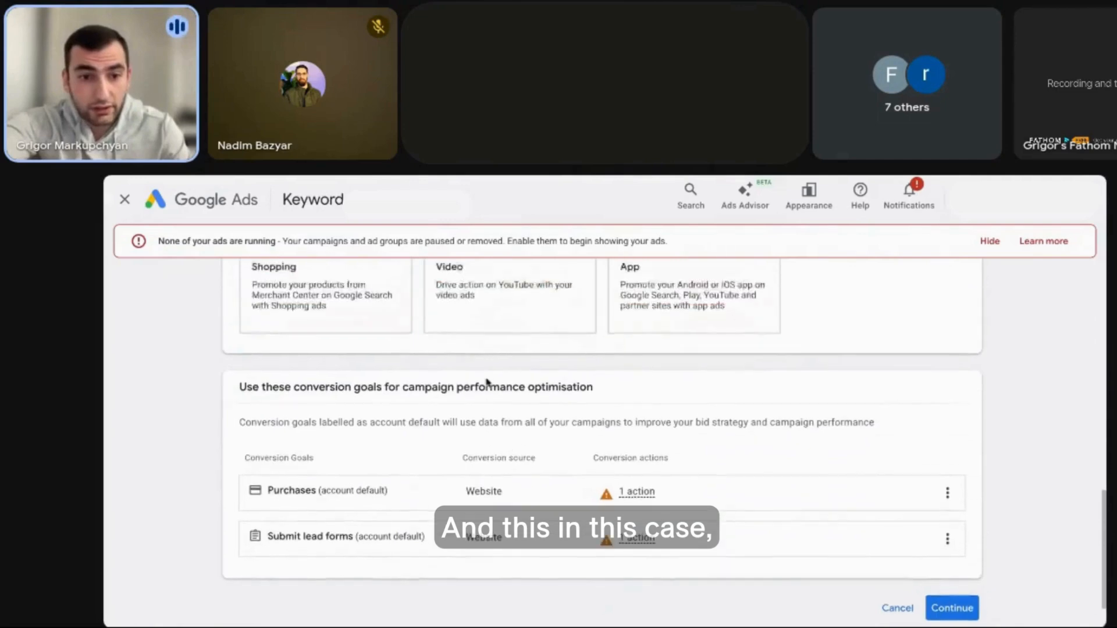
pyautogui.scroll(-2, 346, 459)
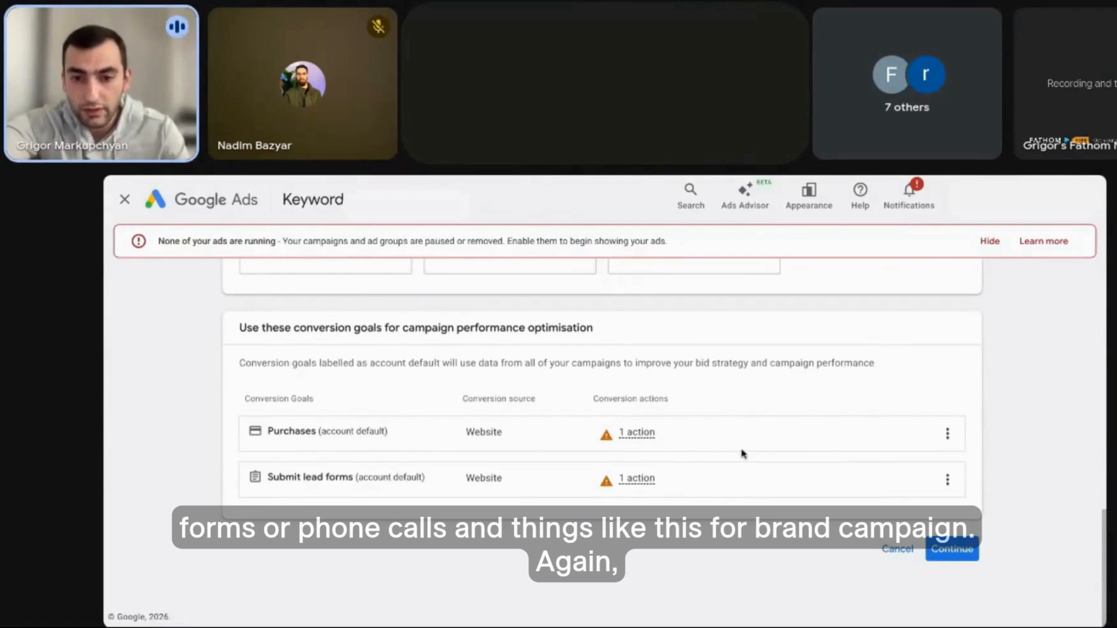
pyautogui.scroll(1, 744, 454)
pyautogui.scroll(-1, 744, 453)
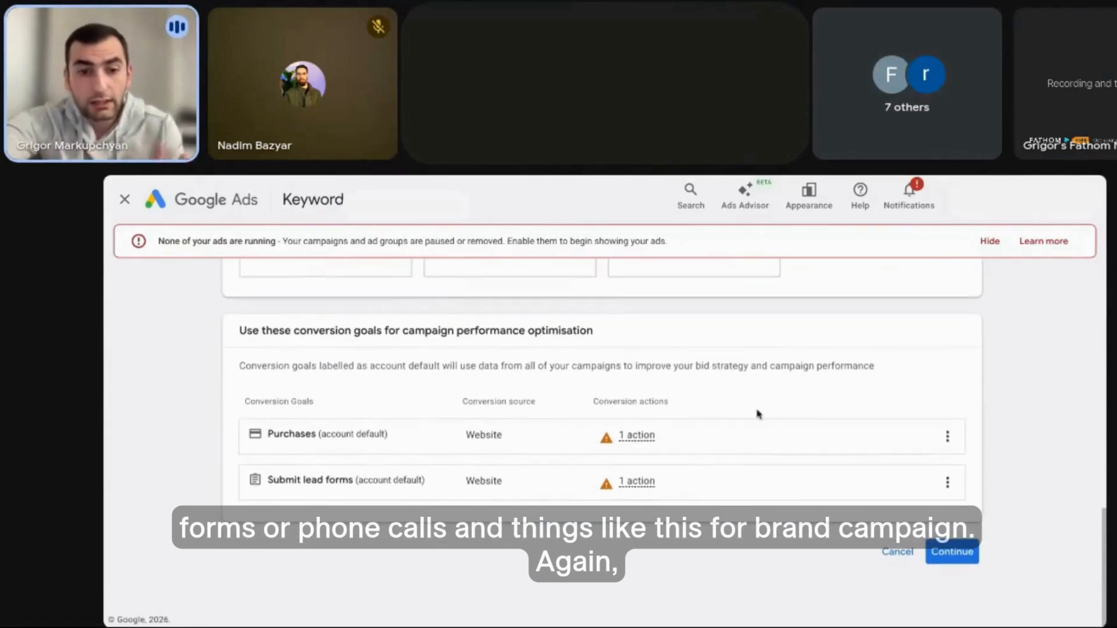
pyautogui.scroll(-1, 758, 415)
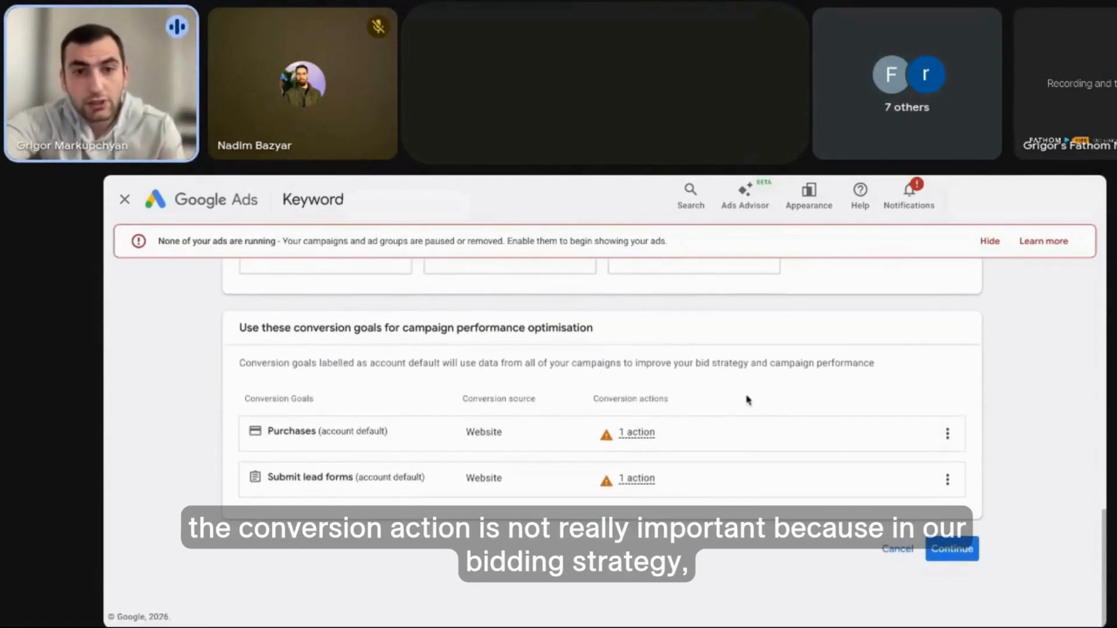
pyautogui.scroll(1, 728, 409)
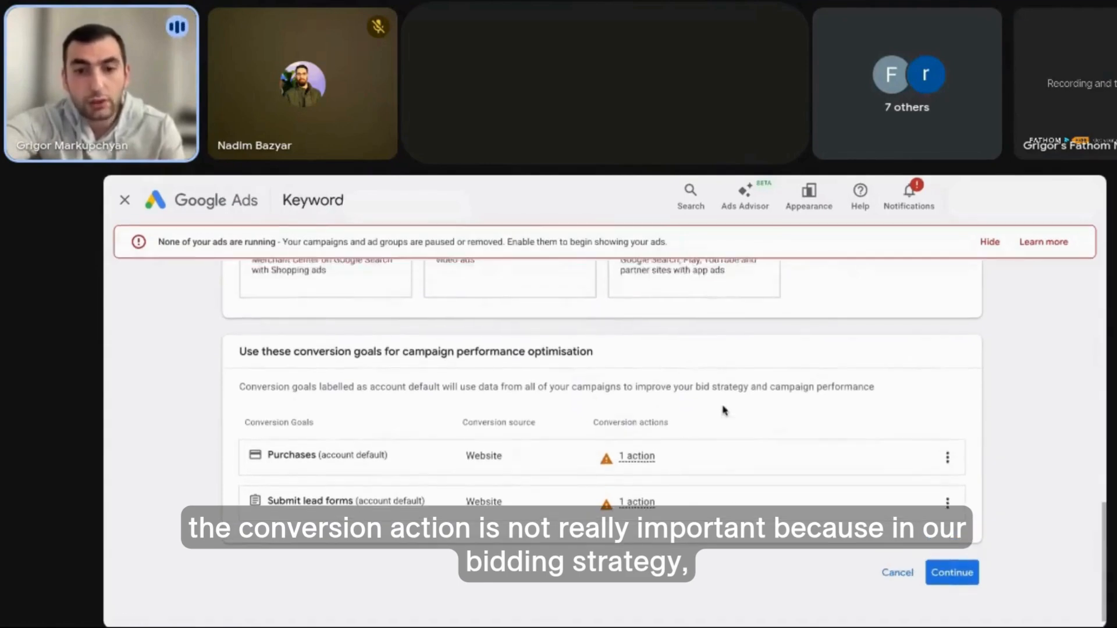
pyautogui.scroll(-1, 725, 410)
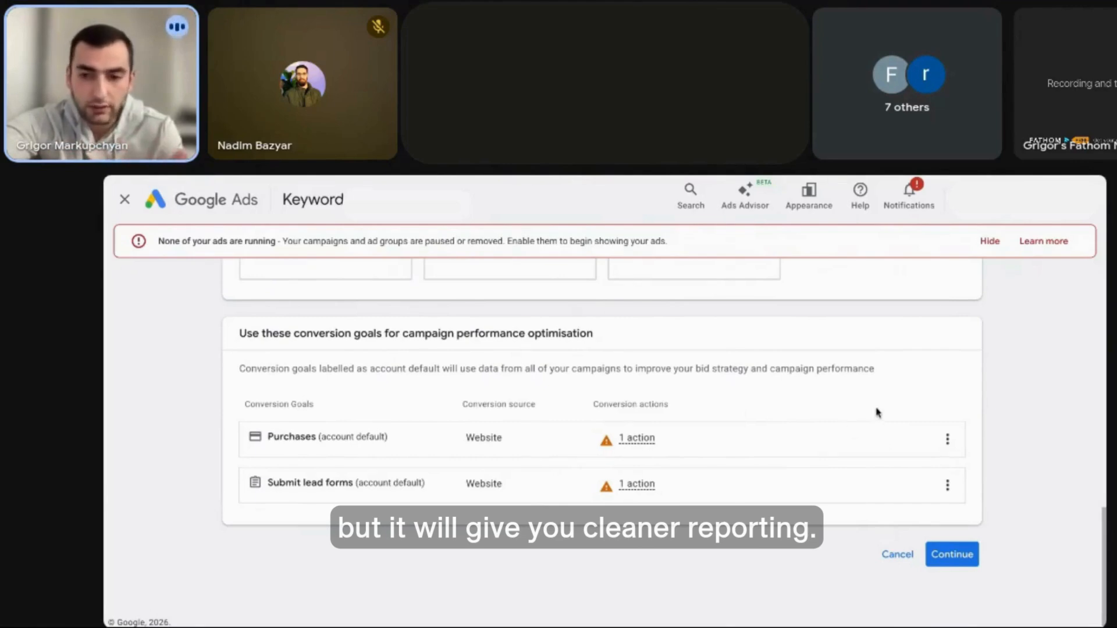
pyautogui.click(947, 484)
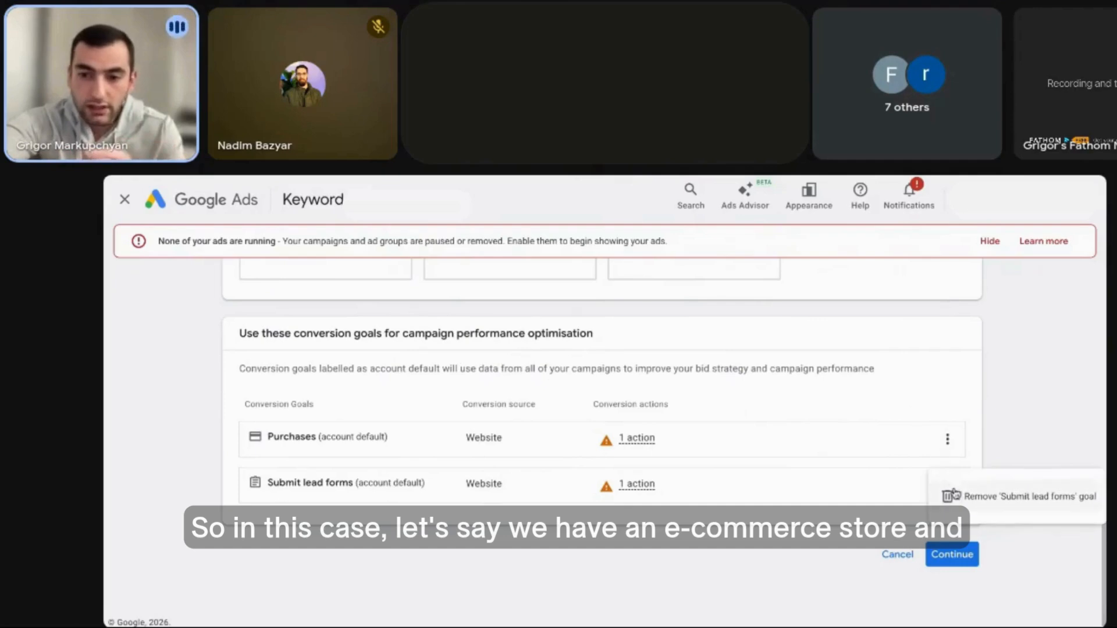
pyautogui.click(964, 497)
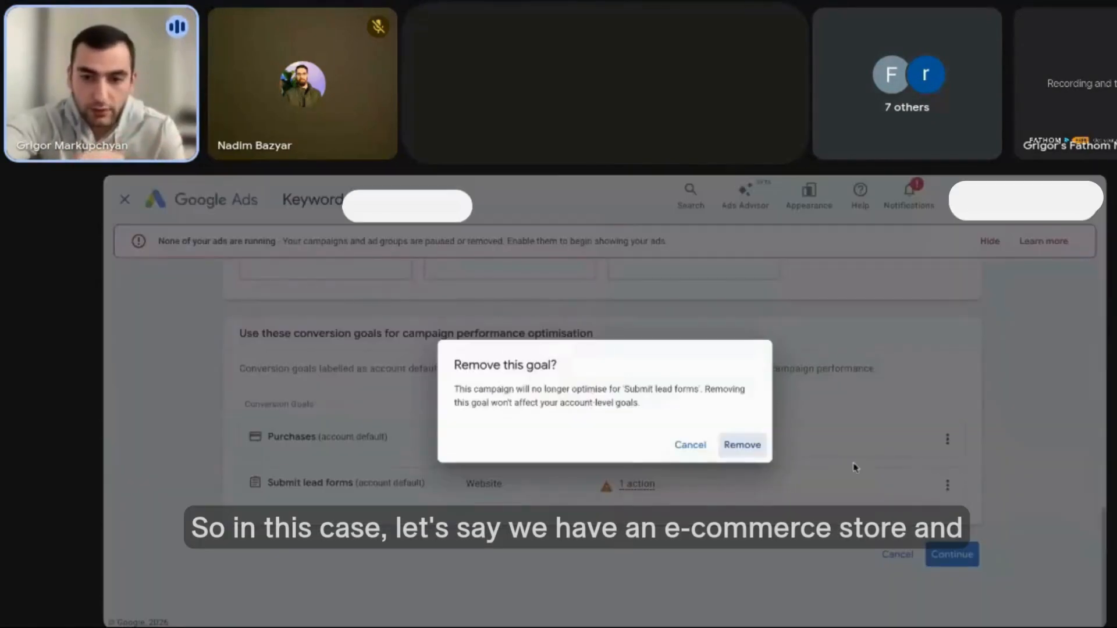
pyautogui.click(738, 449)
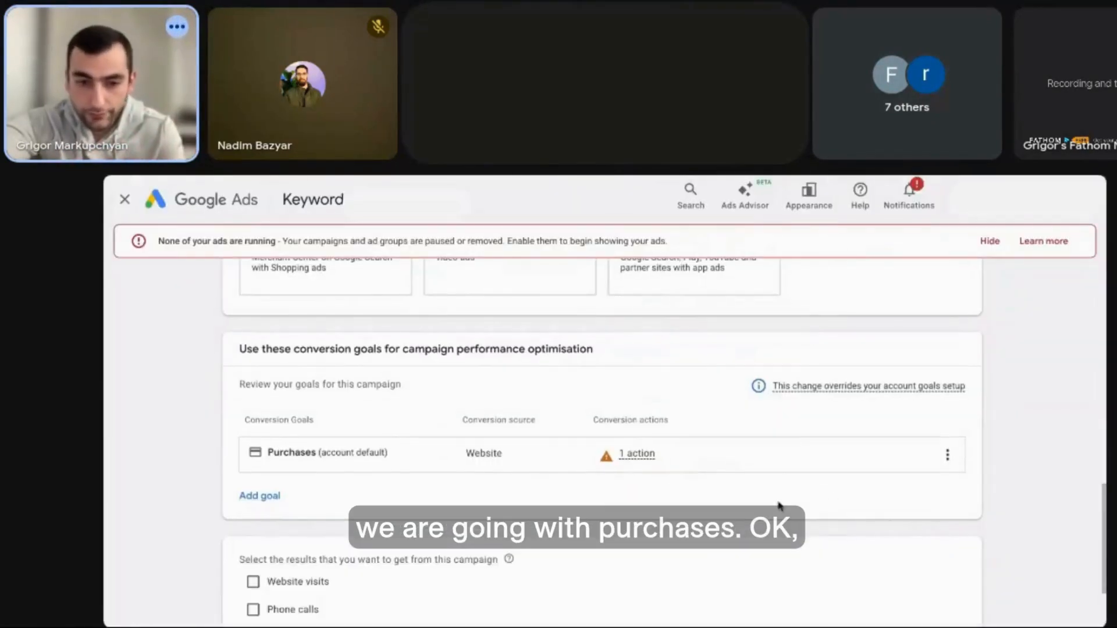
# Select Website visits as the desired campaign result, enter ardosmedia.com as the business website and continue
pyautogui.scroll(-2, 751, 501)
pyautogui.click(281, 466)
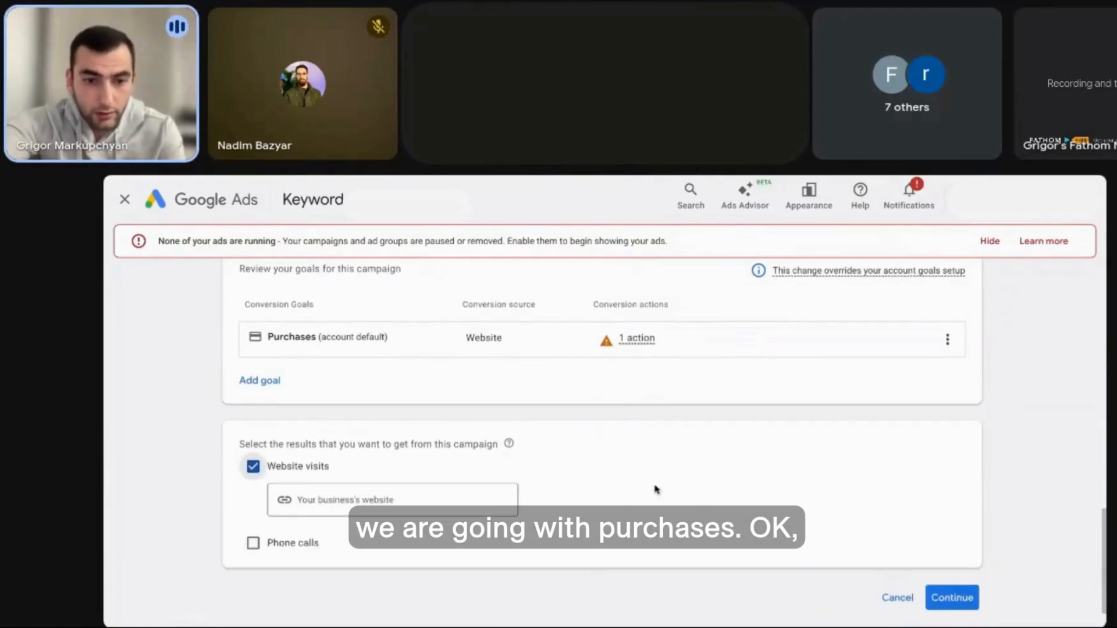
pyautogui.scroll(-1, 430, 454)
pyautogui.click(379, 452)
pyautogui.write('ardosmedia')
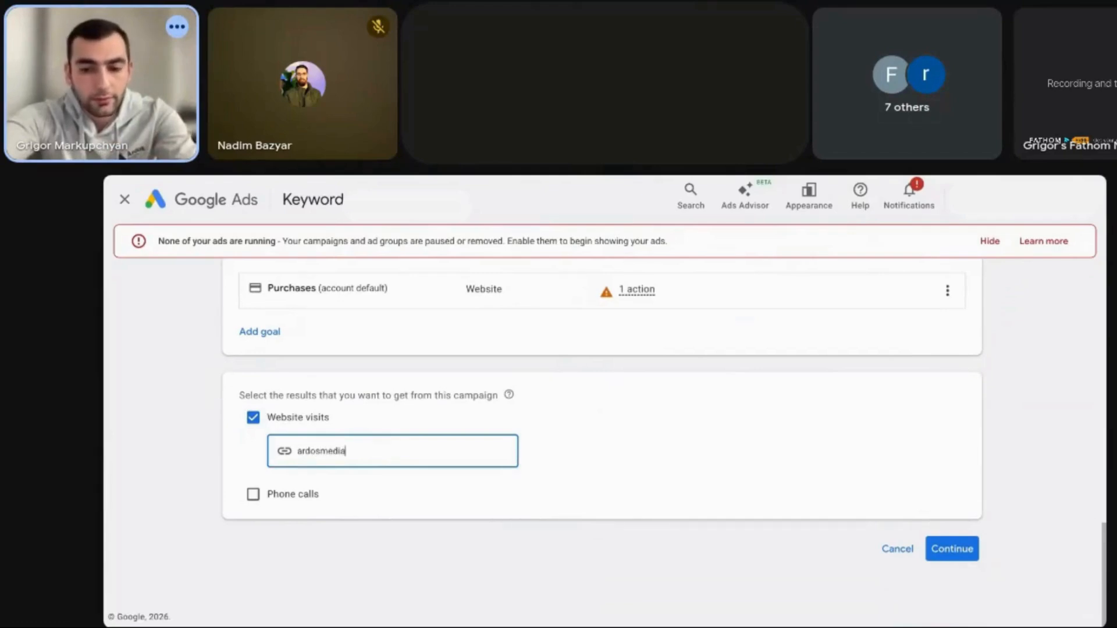
pyautogui.write('.com')
pyautogui.click(576, 487)
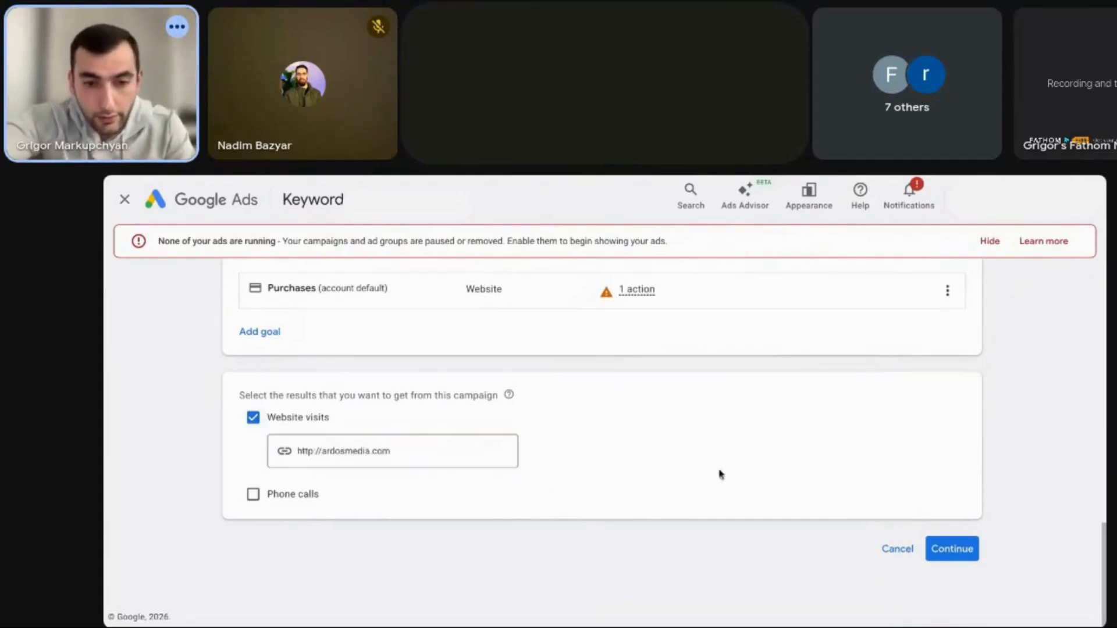
pyautogui.click(965, 546)
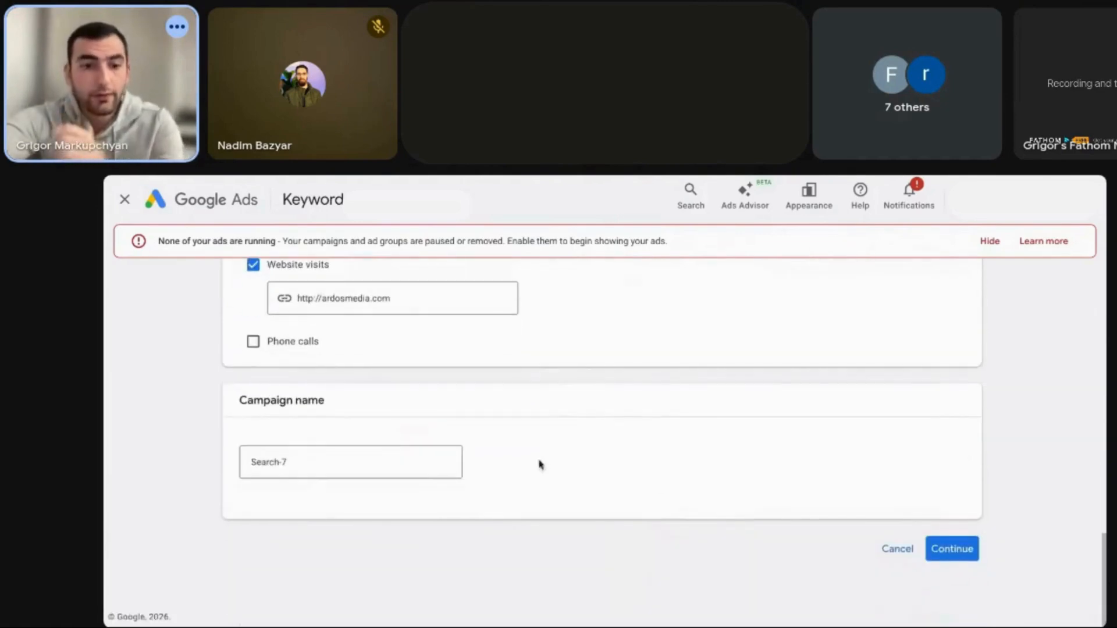
# Name the campaign "Brand - US - Manual CPC" and start it as a new campaign instead of finishing a saved draft
pyautogui.click(385, 464)
pyautogui.hotkey('ctrl', 'a')
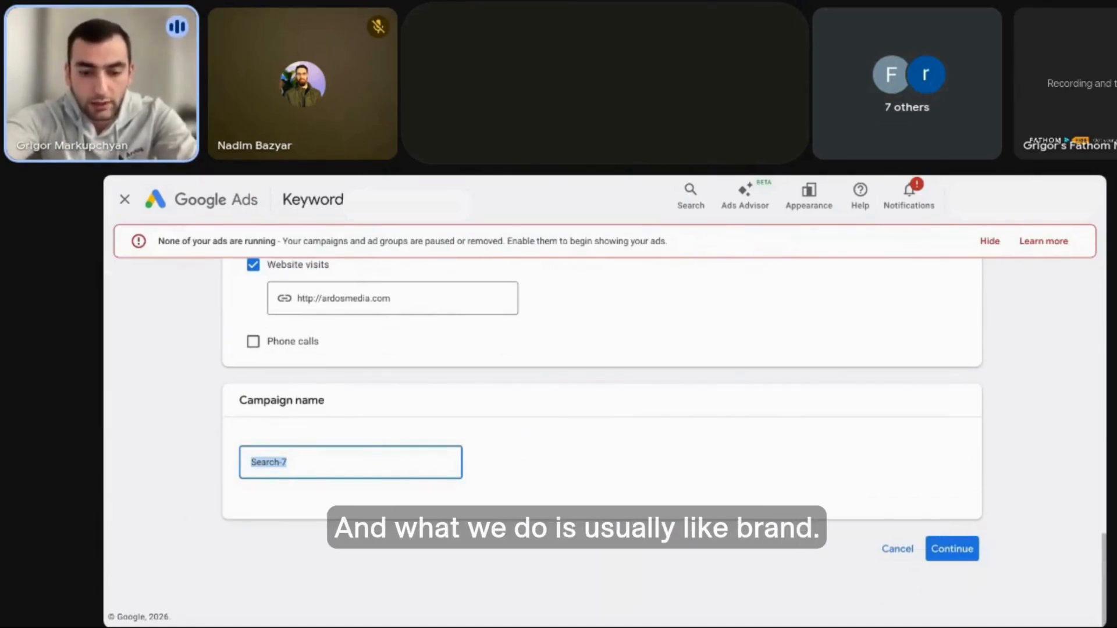
pyautogui.write('Brand - US')
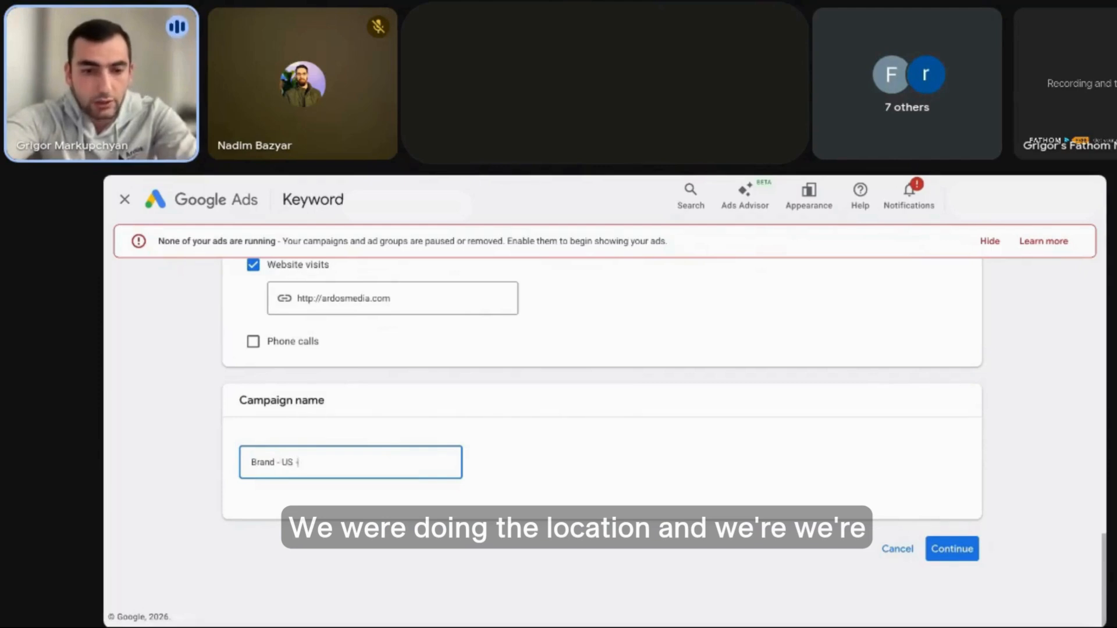
pyautogui.write('- Man')
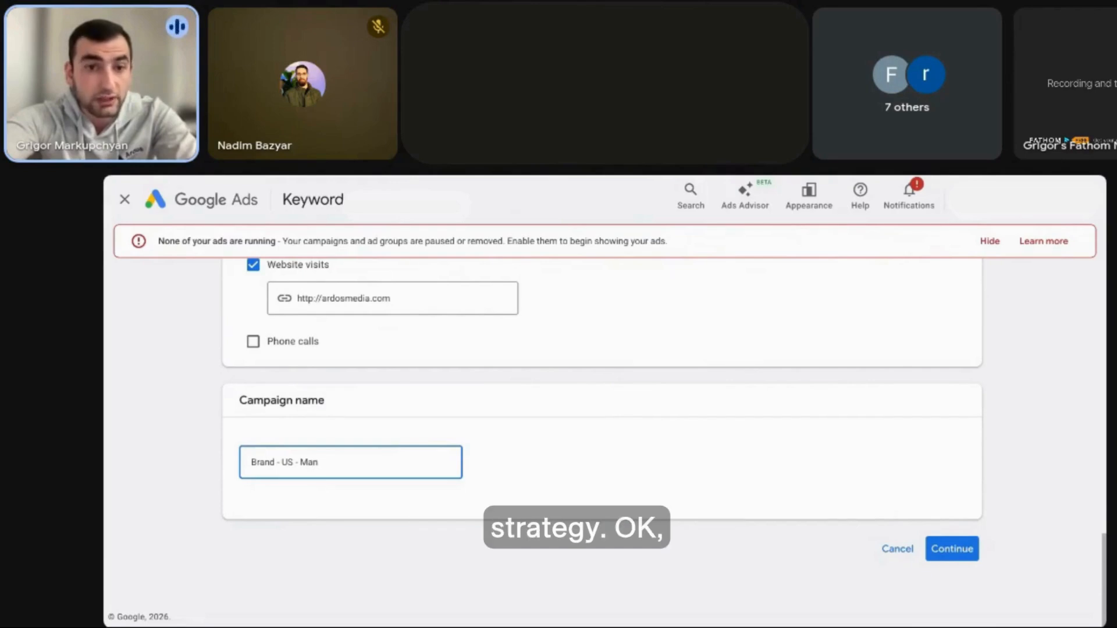
pyautogui.write('ual CP')
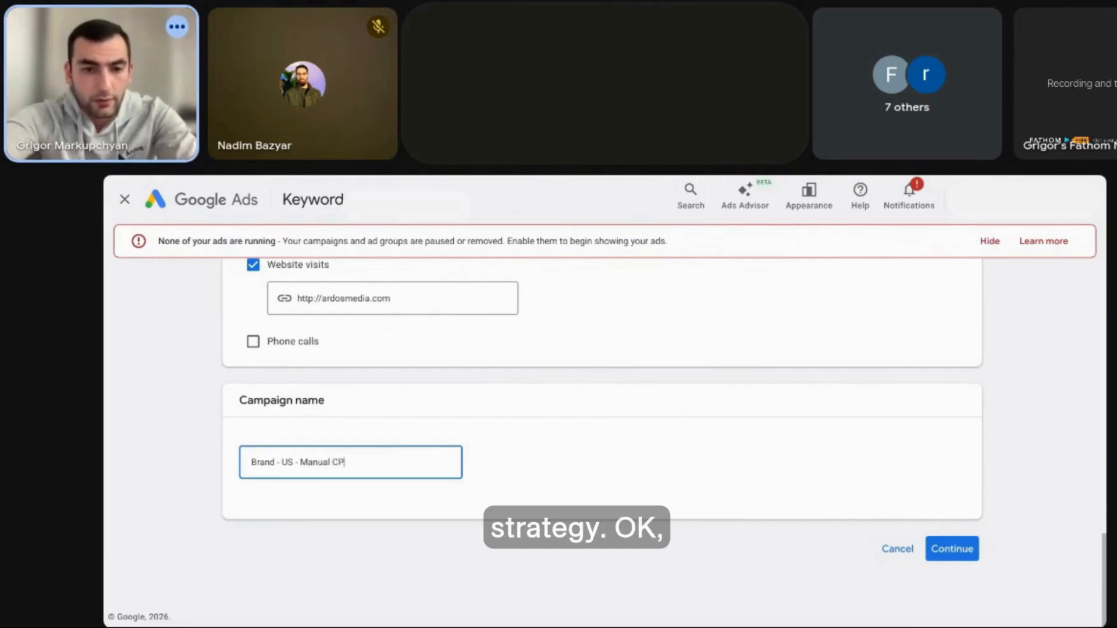
pyautogui.write('C')
pyautogui.click(636, 440)
pyautogui.click(968, 549)
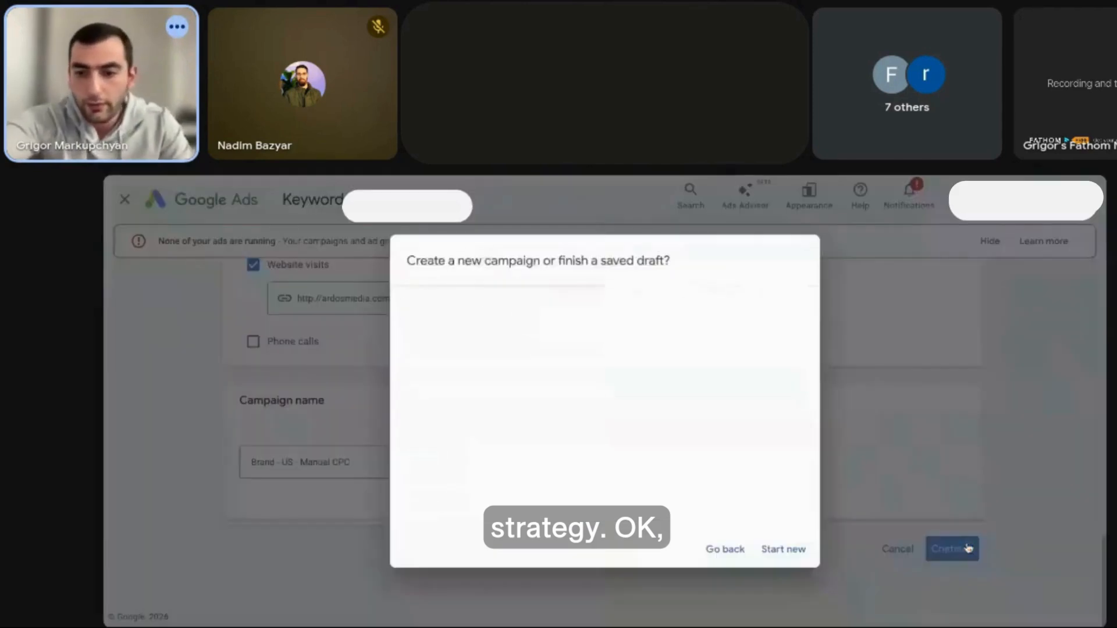
pyautogui.click(786, 548)
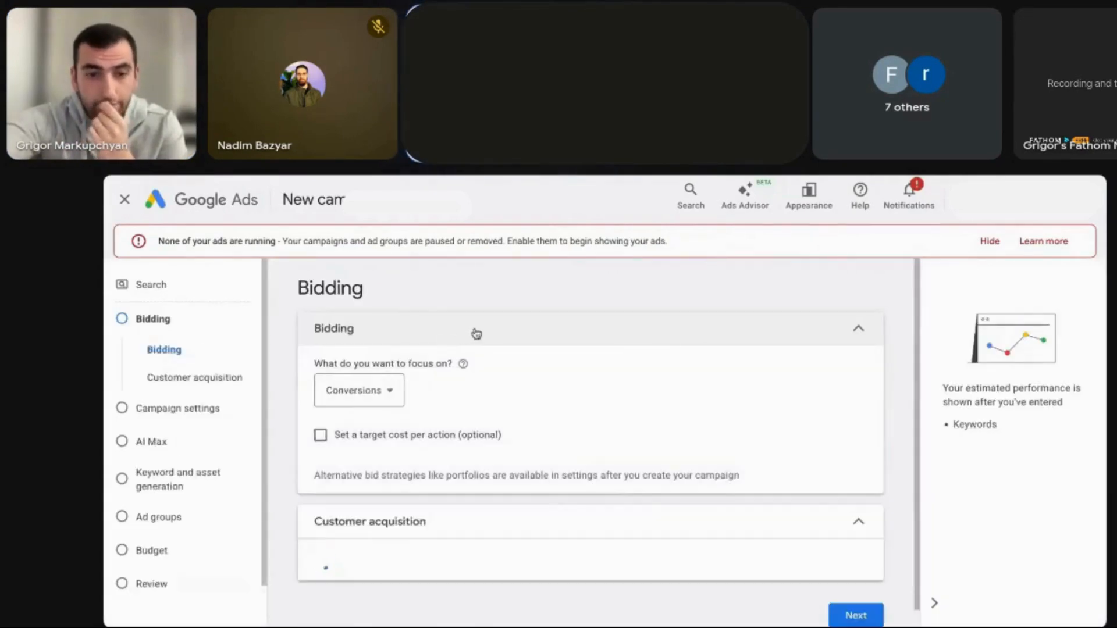
# Set the campaign's bidding focus to Clicks
pyautogui.click(396, 368)
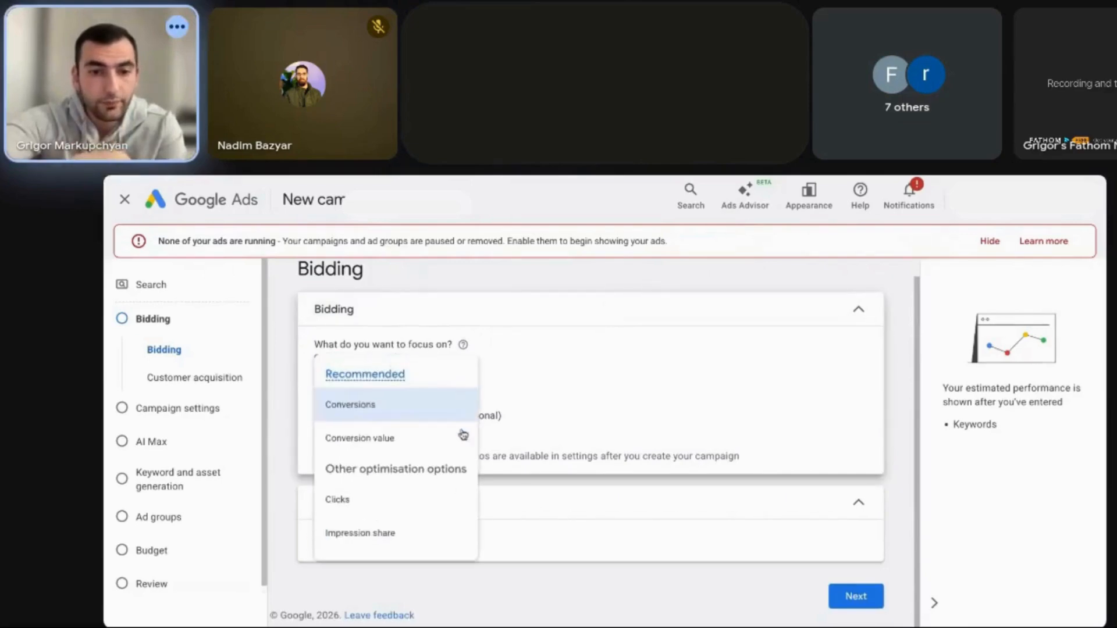
pyautogui.click(423, 494)
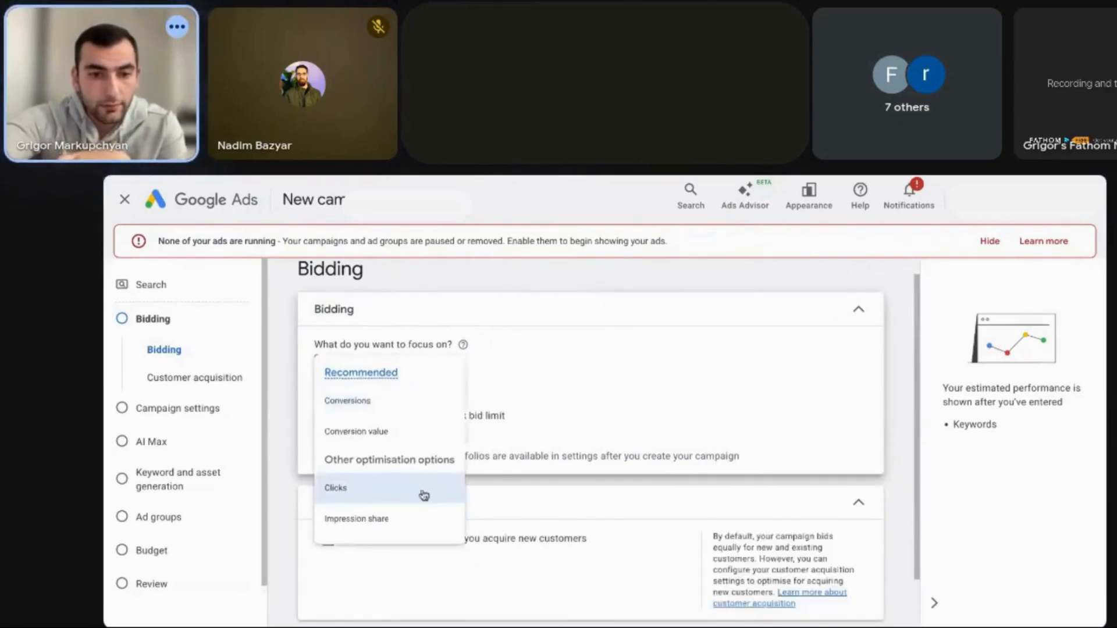
# Review the available bidding focus options and keep Clicks selected
pyautogui.scroll(-1, 378, 407)
pyautogui.click(349, 327)
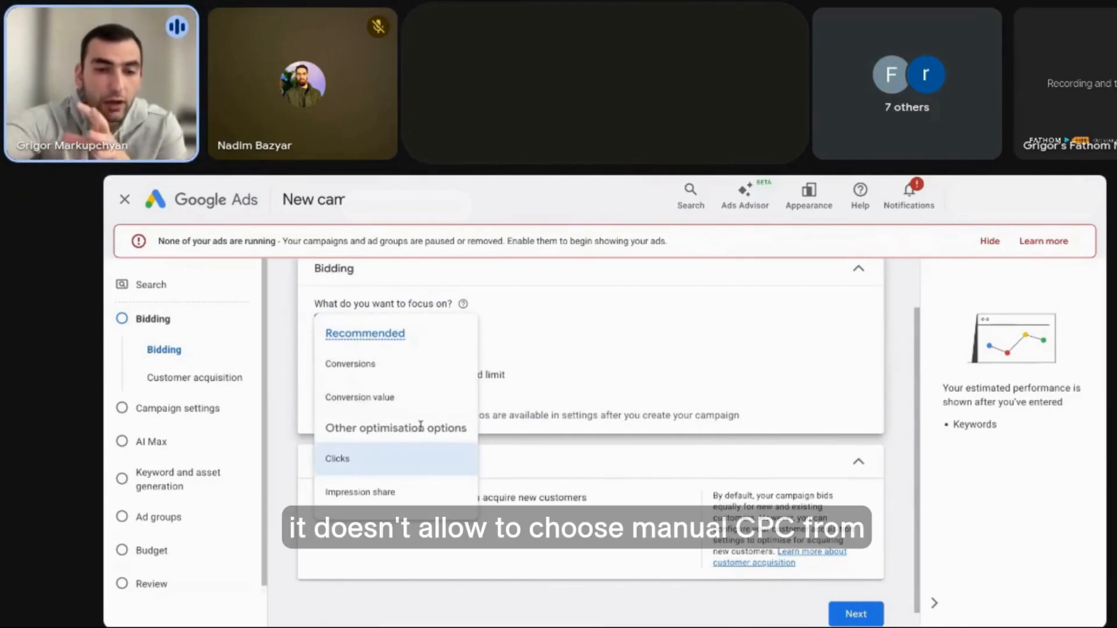
pyautogui.scroll(1, 572, 346)
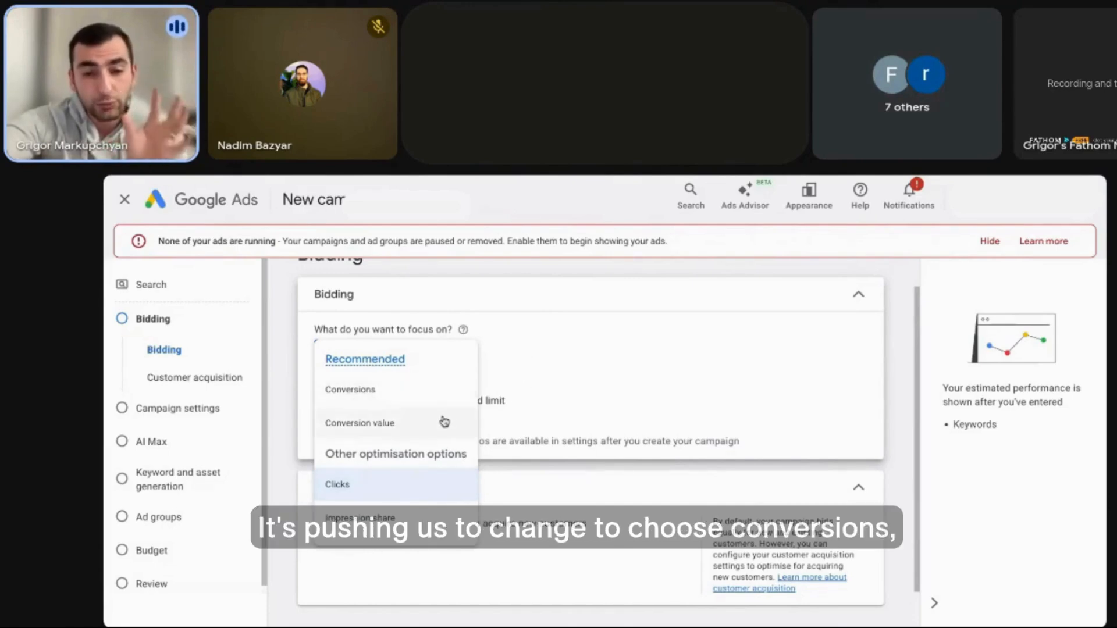
pyautogui.moveTo(436, 393)
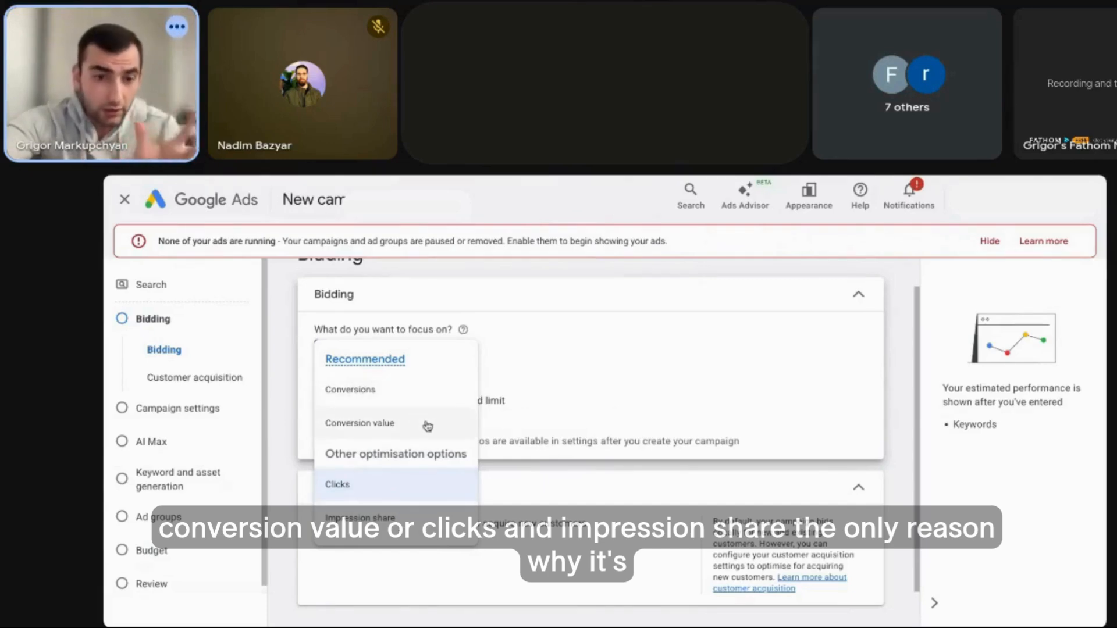
pyautogui.moveTo(427, 426)
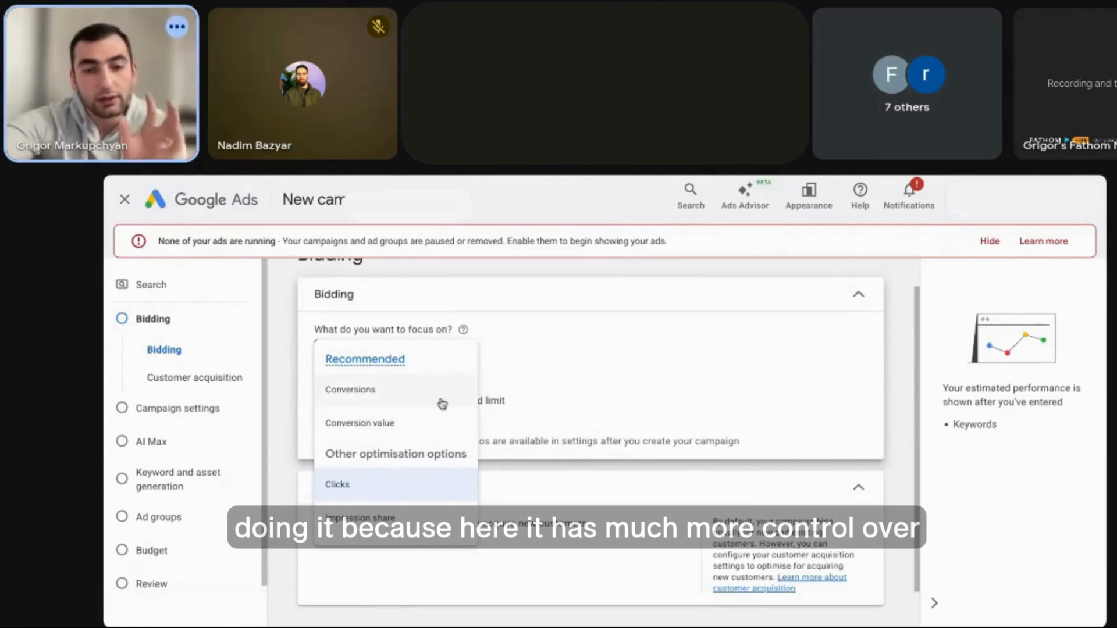
pyautogui.moveTo(438, 399)
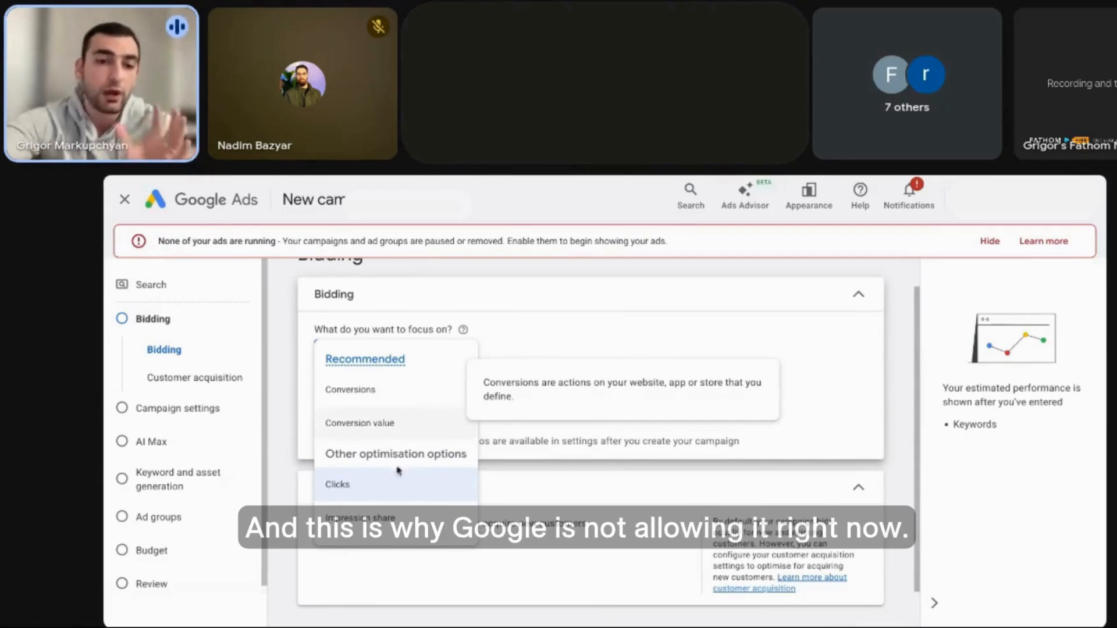
pyautogui.click(373, 496)
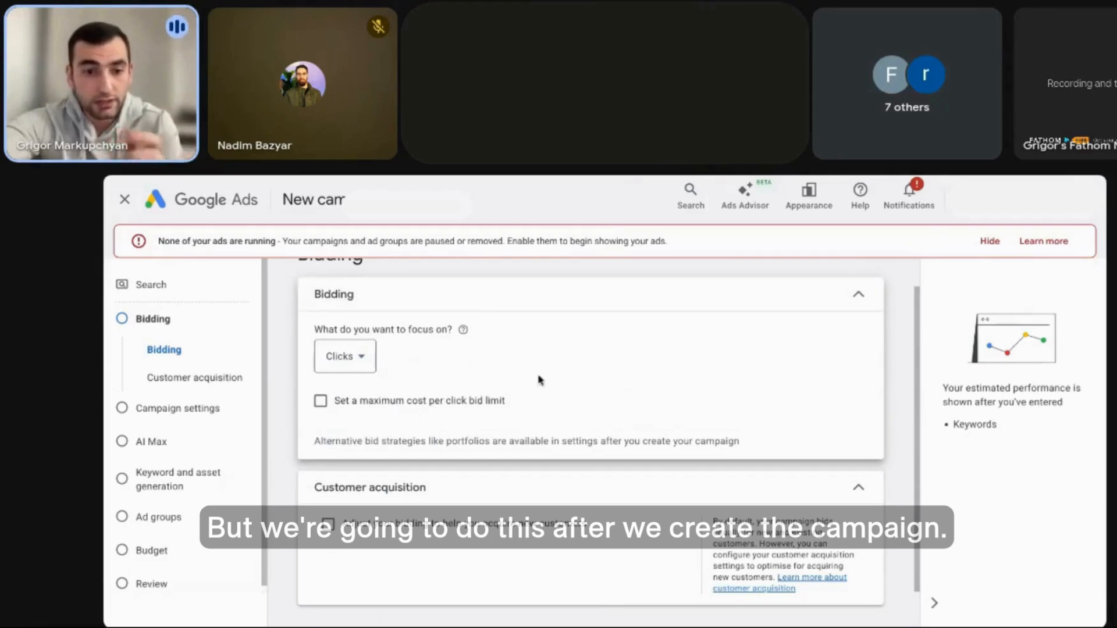
pyautogui.scroll(-1, 491, 380)
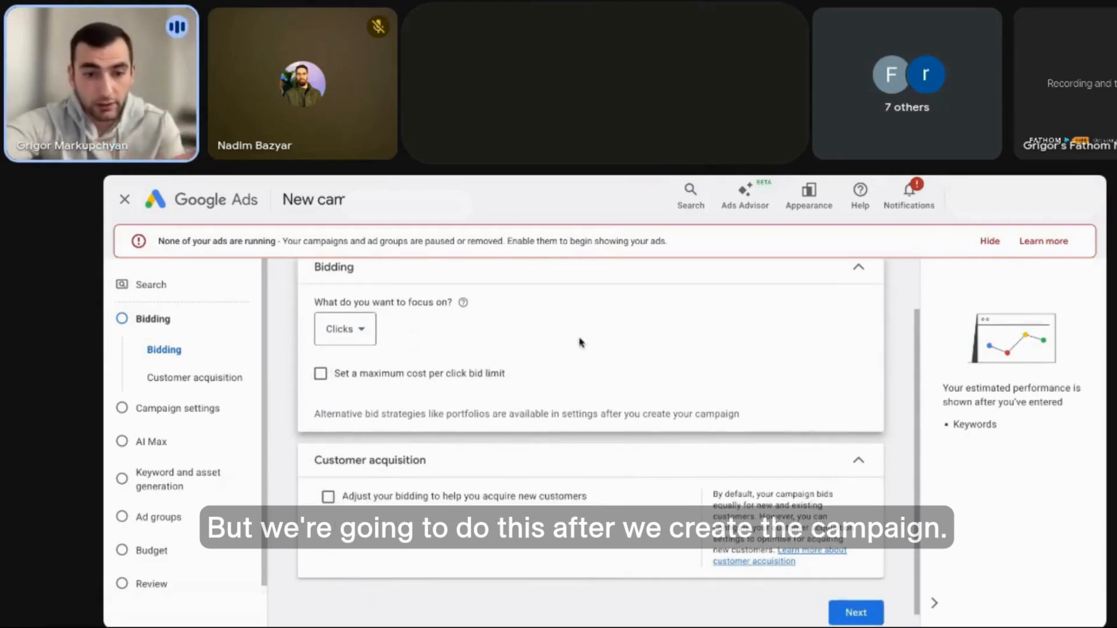
pyautogui.scroll(-1, 579, 342)
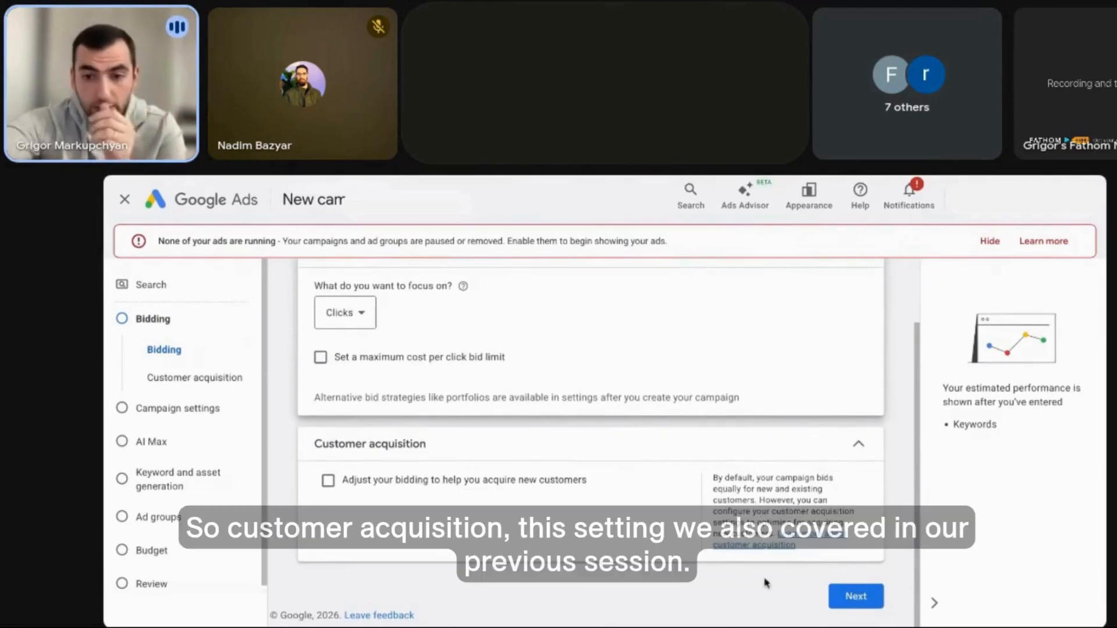
pyautogui.click(724, 449)
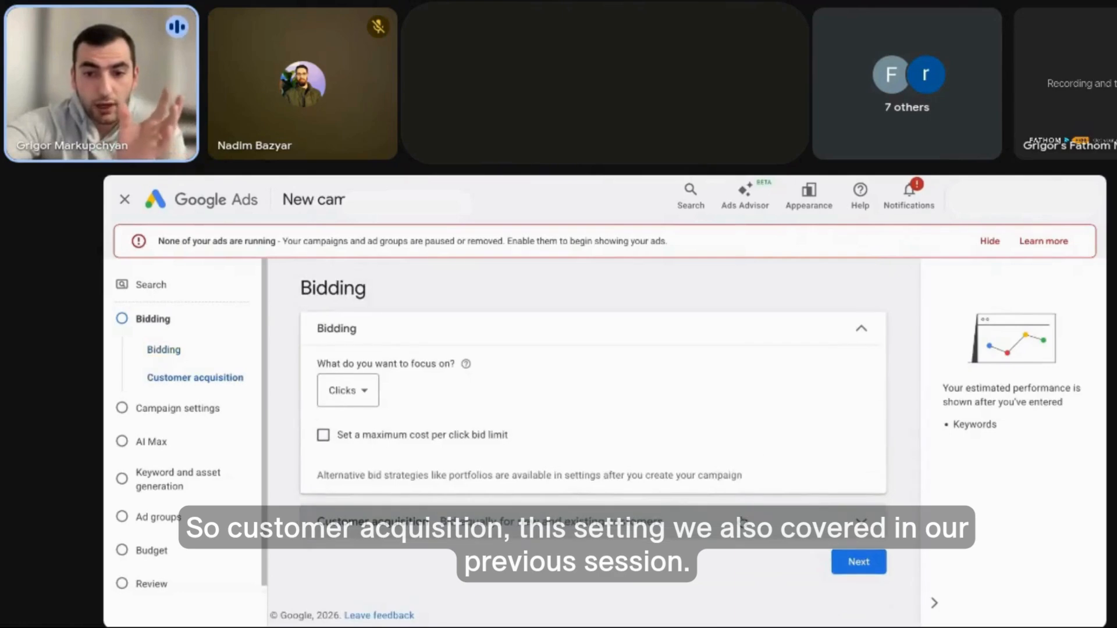
pyautogui.scroll(-2, 698, 480)
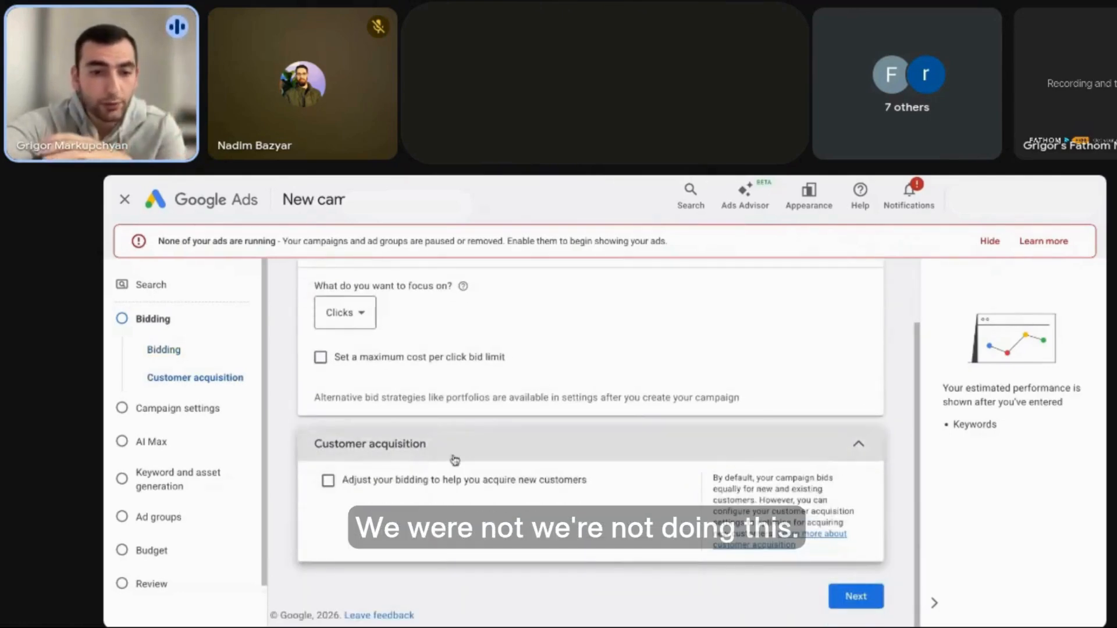
pyautogui.click(328, 480)
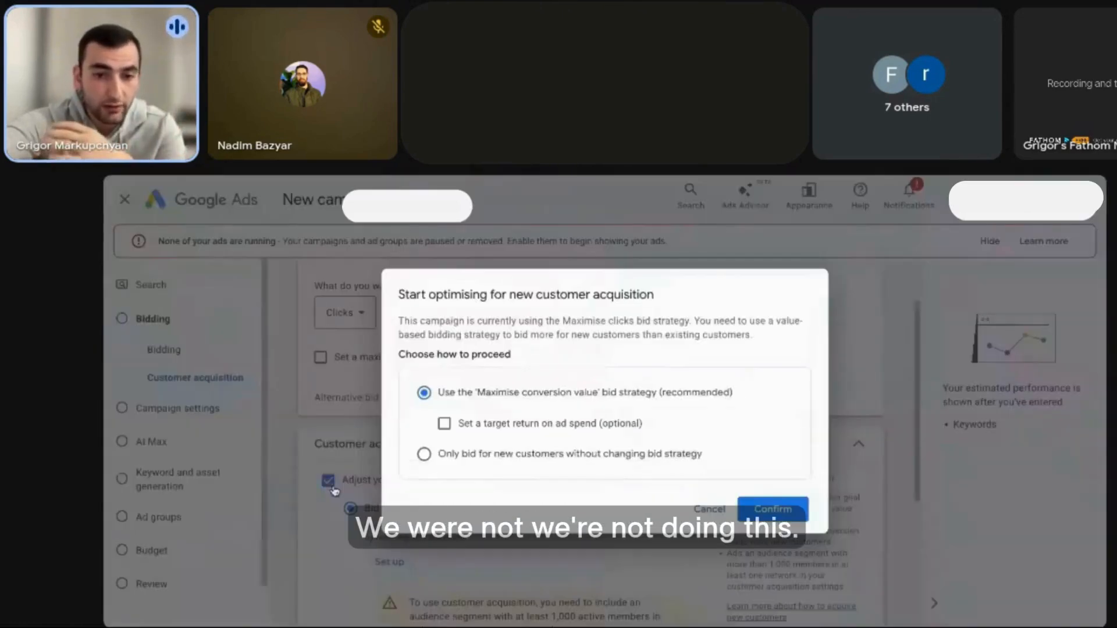
pyautogui.click(710, 508)
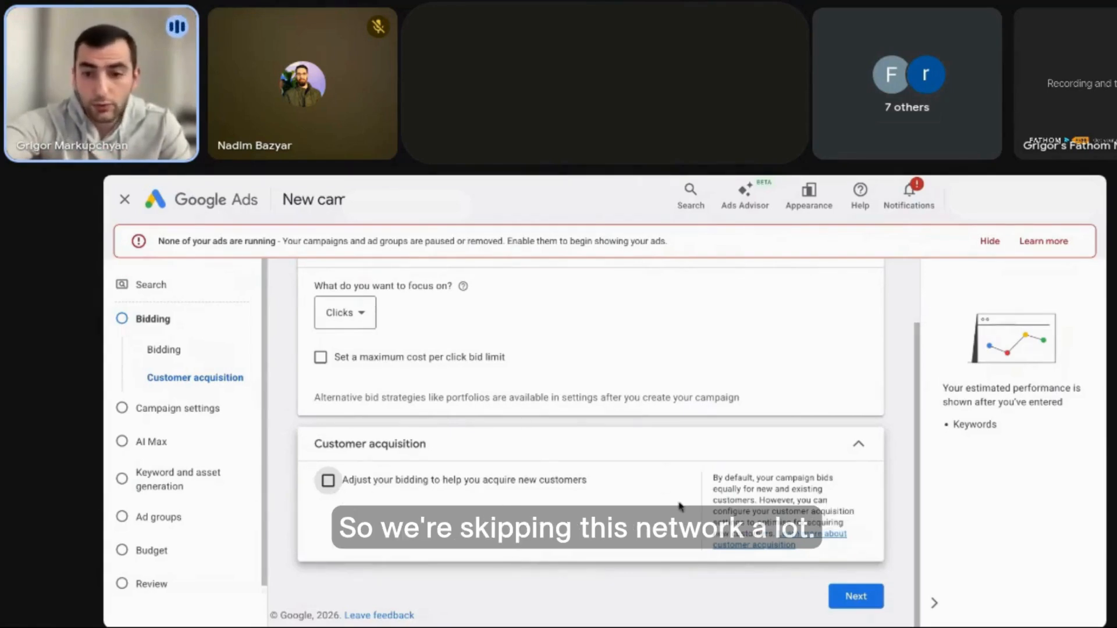
# Continue to the campaign settings and turn off both the Google search partners network and the Google Display Network
pyautogui.click(844, 595)
pyautogui.scroll(-1, 555, 438)
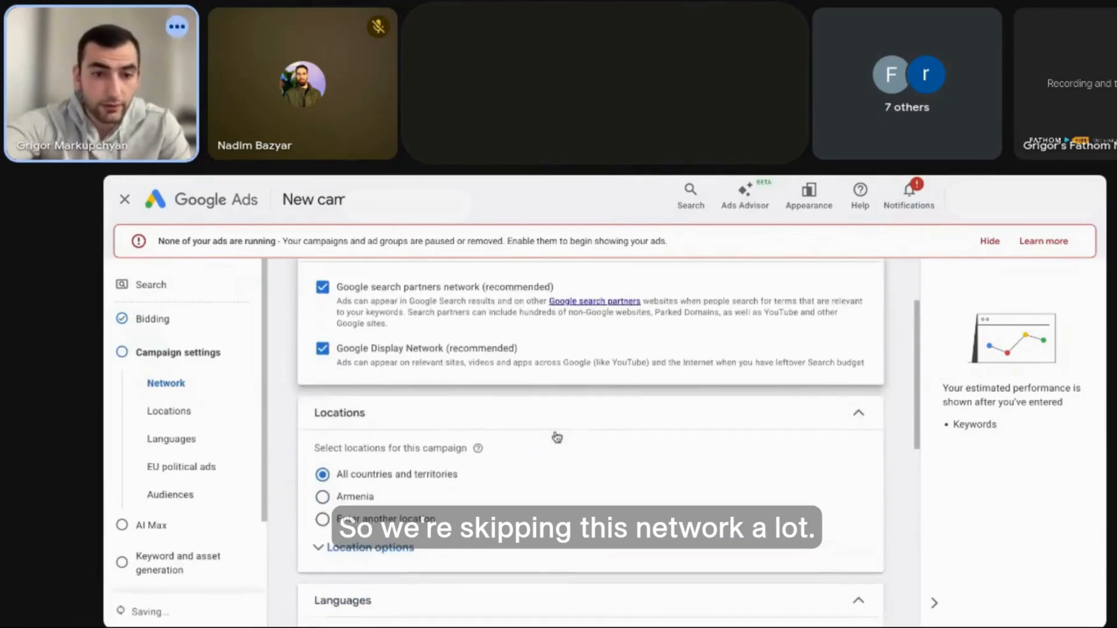
pyautogui.scroll(2, 556, 438)
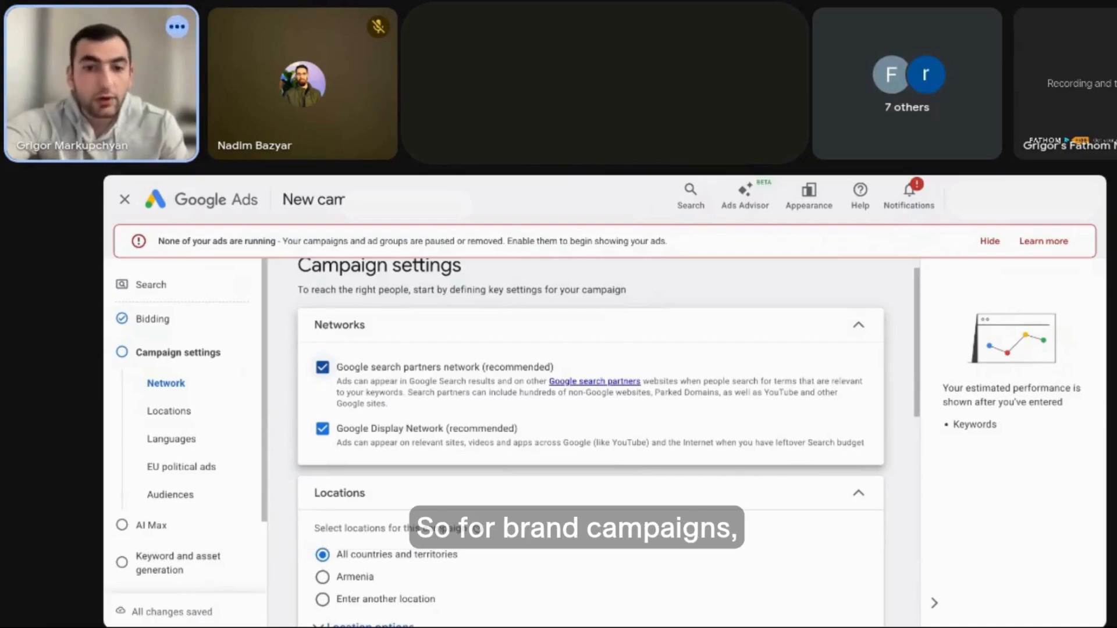
pyautogui.click(322, 367)
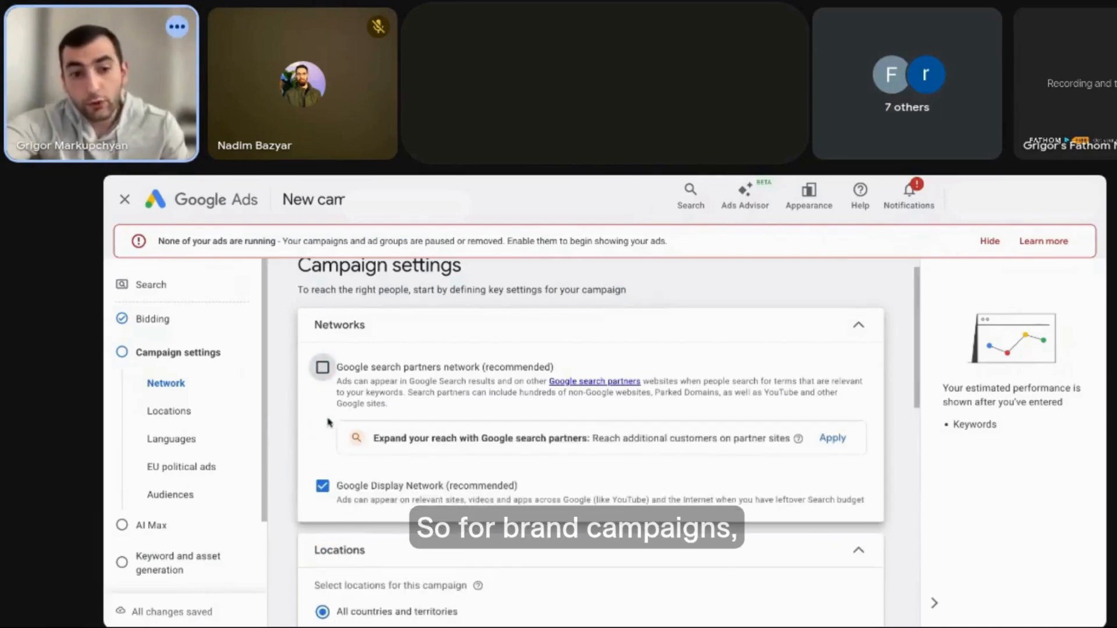
pyautogui.click(322, 485)
pyautogui.click(322, 368)
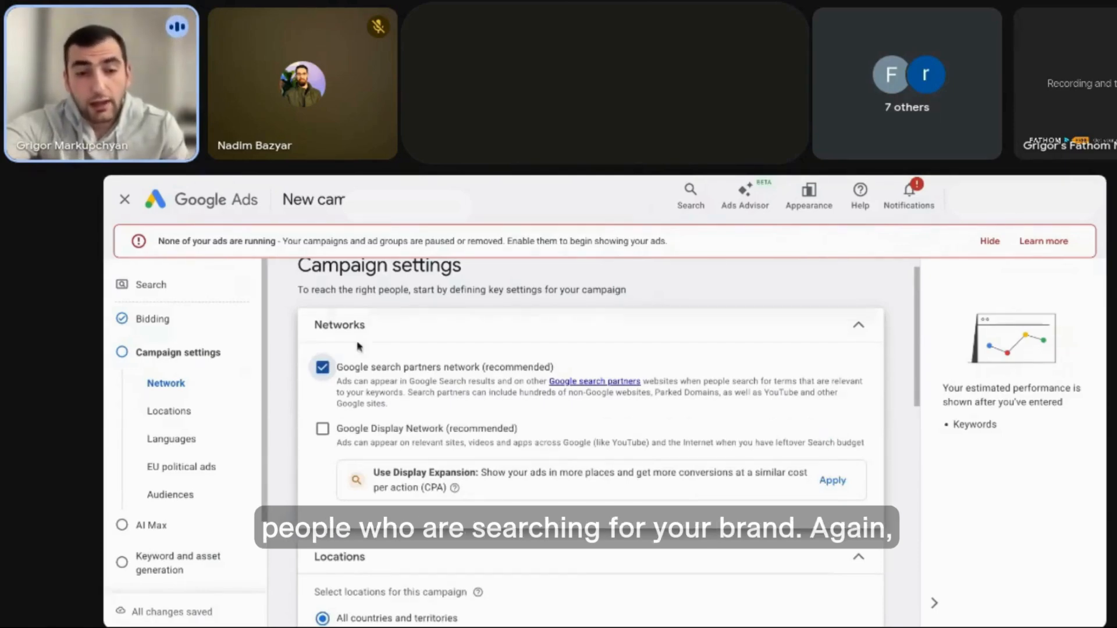
pyautogui.click(329, 370)
pyautogui.click(329, 370)
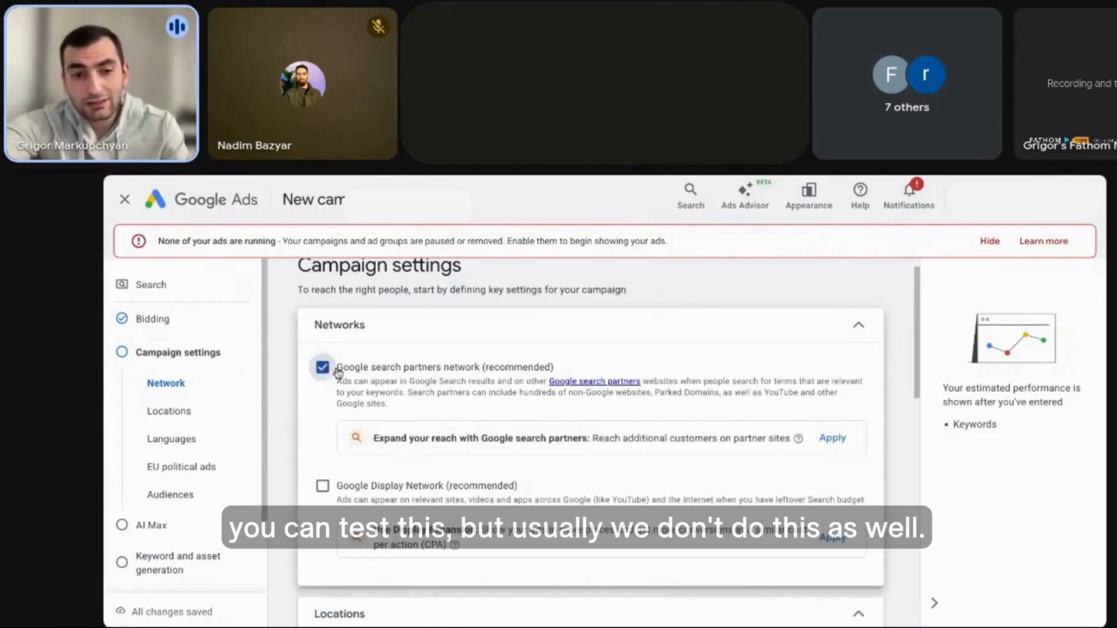
pyautogui.click(329, 370)
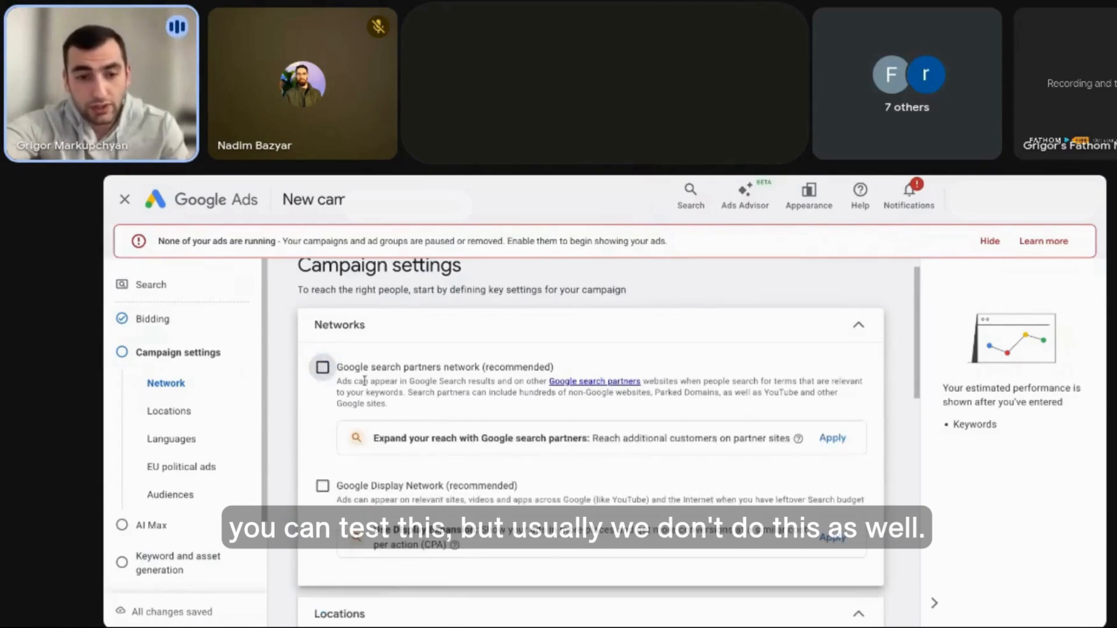
pyautogui.scroll(-1, 329, 407)
pyautogui.click(323, 421)
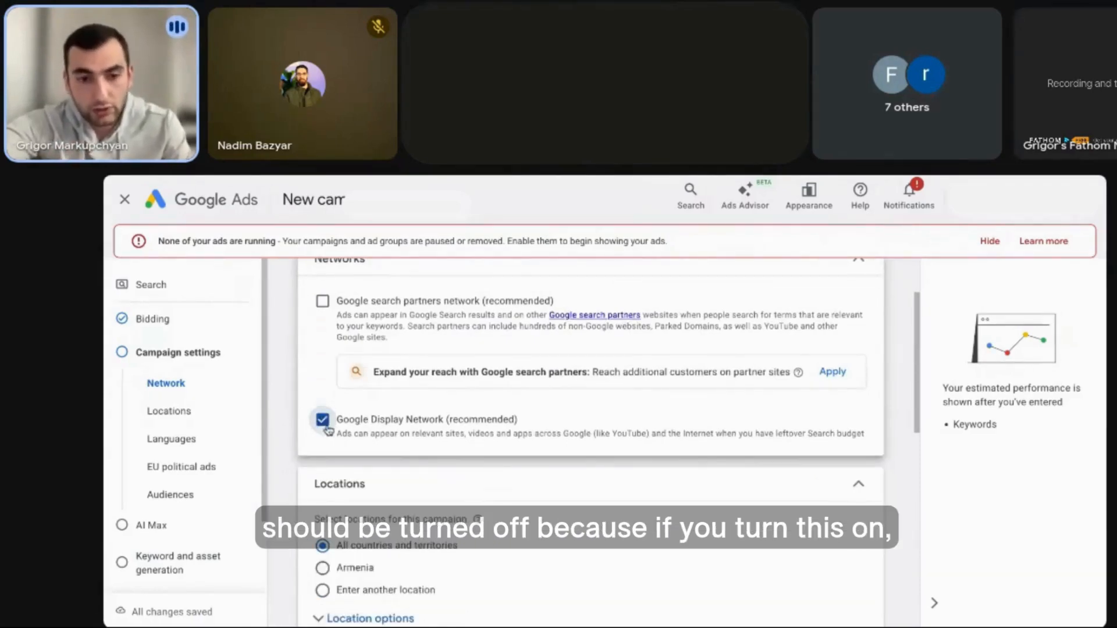
pyautogui.click(327, 427)
pyautogui.click(326, 428)
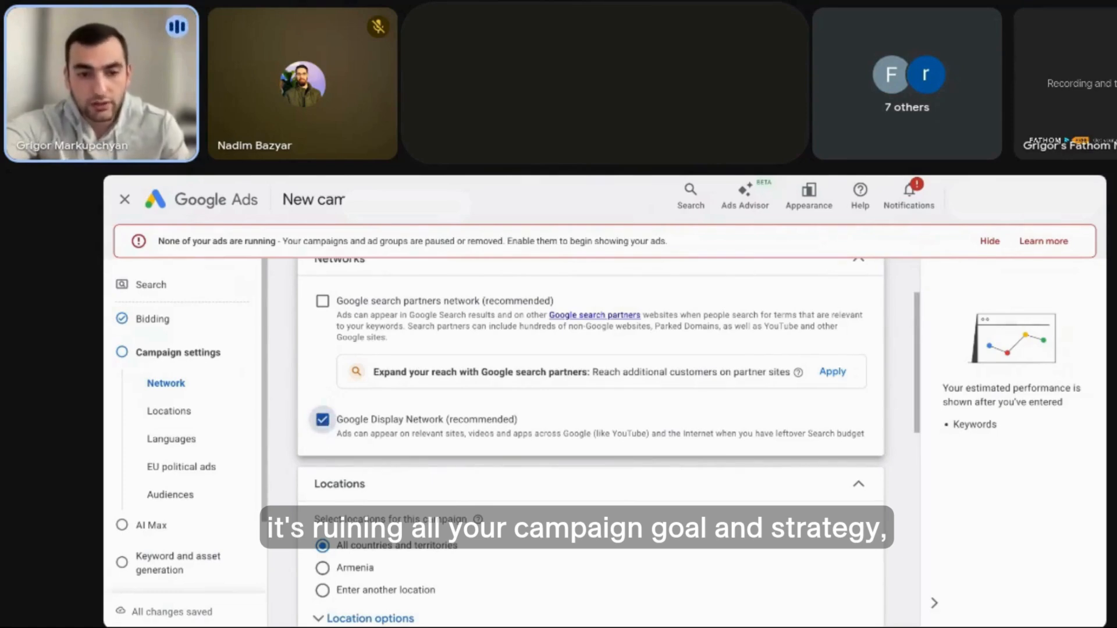
pyautogui.click(322, 419)
# Expand the location options and include the United States as the campaign's target location
pyautogui.scroll(-3, 391, 431)
pyautogui.click(357, 505)
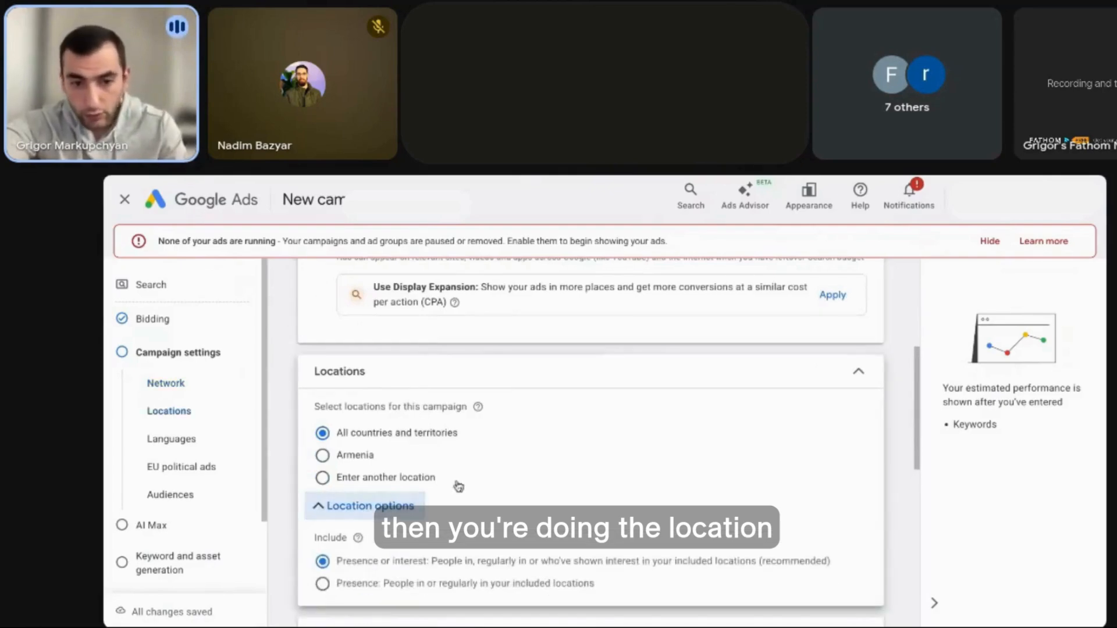
pyautogui.scroll(-1, 451, 506)
pyautogui.click(389, 414)
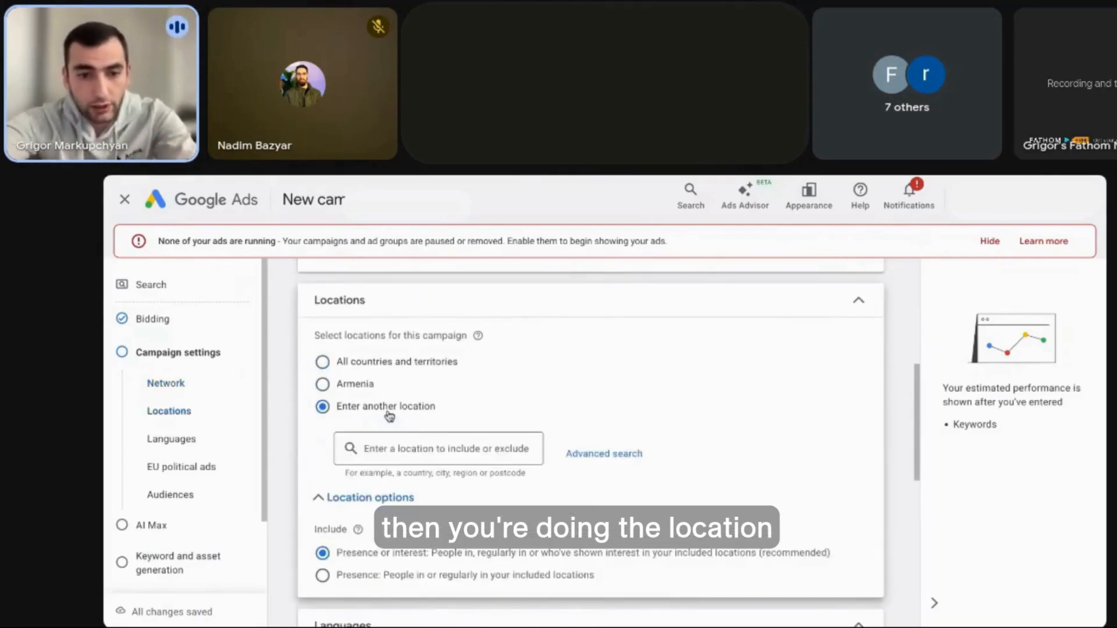
pyautogui.click(436, 443)
pyautogui.write('Unit')
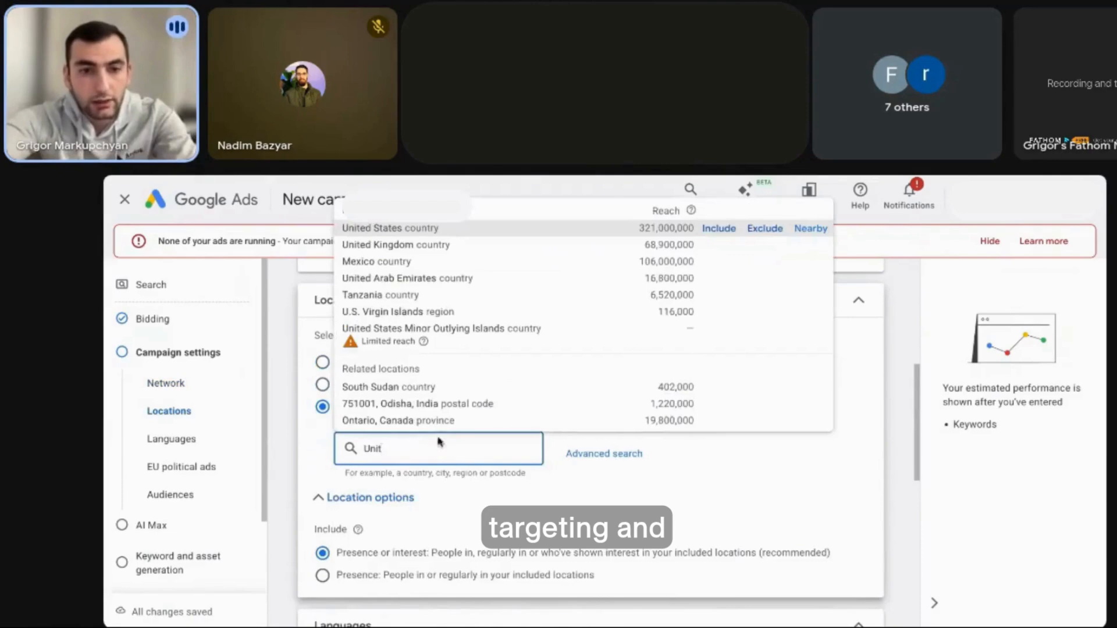
pyautogui.click(722, 230)
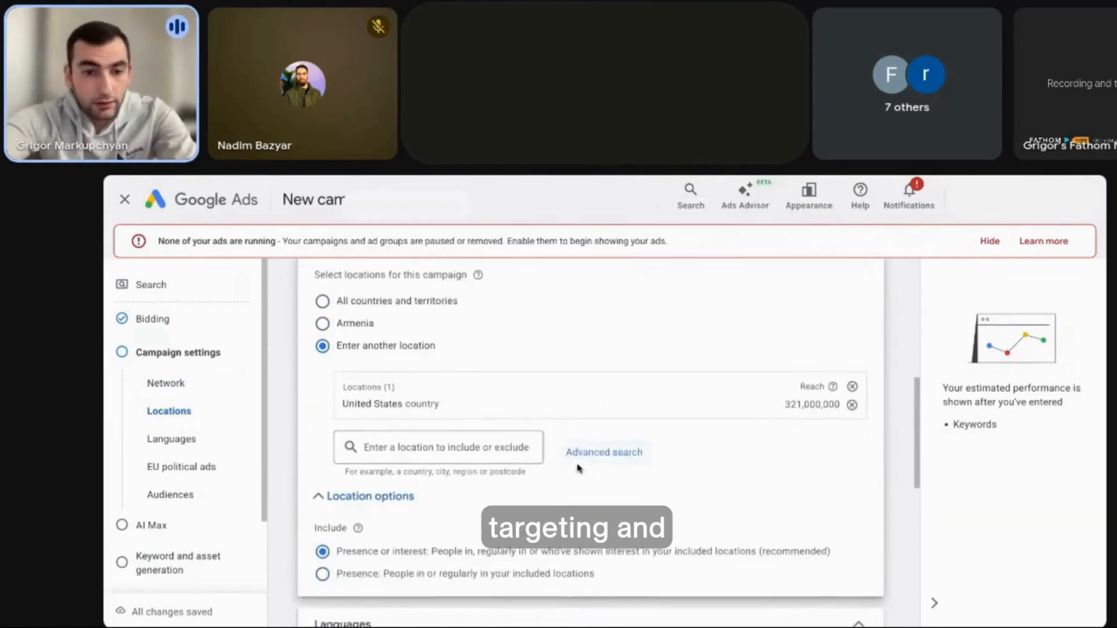
# Limit the location targeting to Presence: people in or regularly in the included locations
pyautogui.scroll(-1, 578, 469)
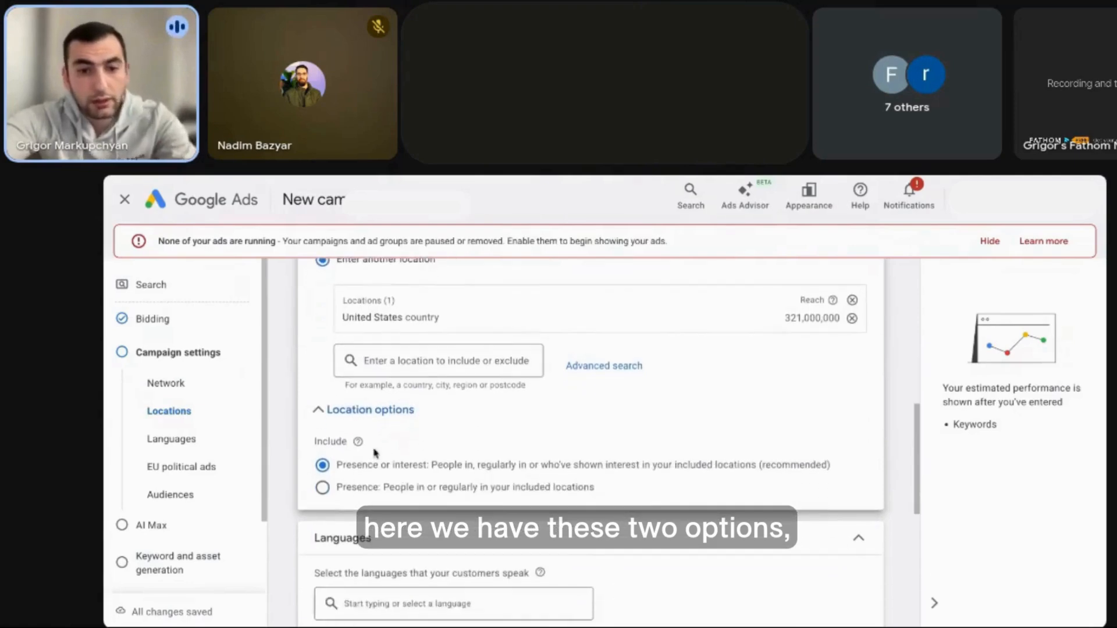
pyautogui.scroll(-1, 362, 478)
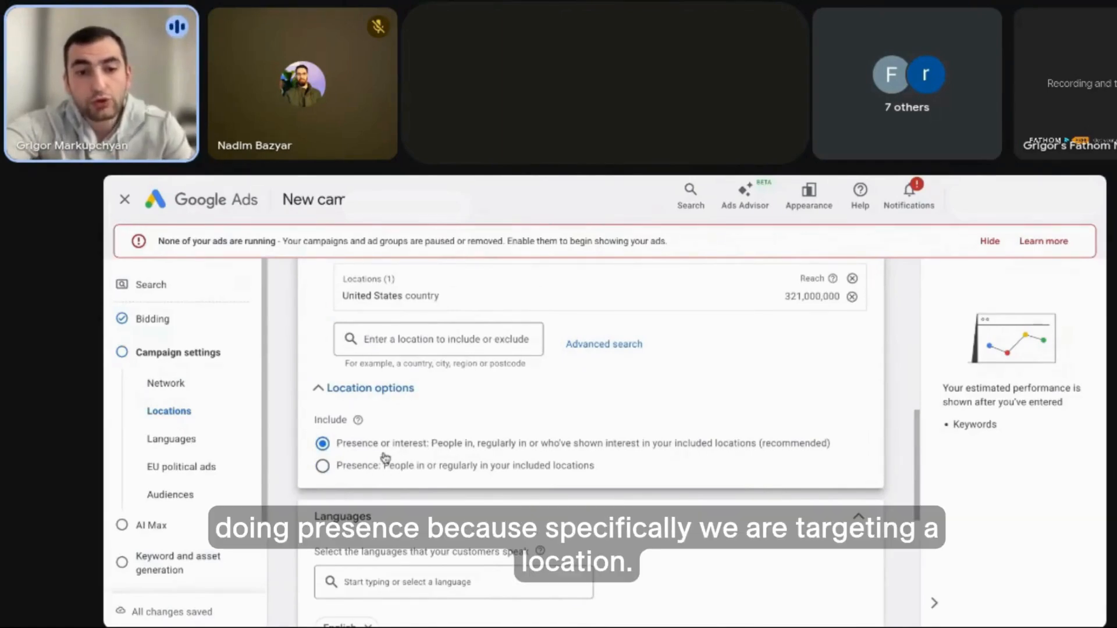
pyautogui.click(363, 469)
pyautogui.scroll(1, 455, 409)
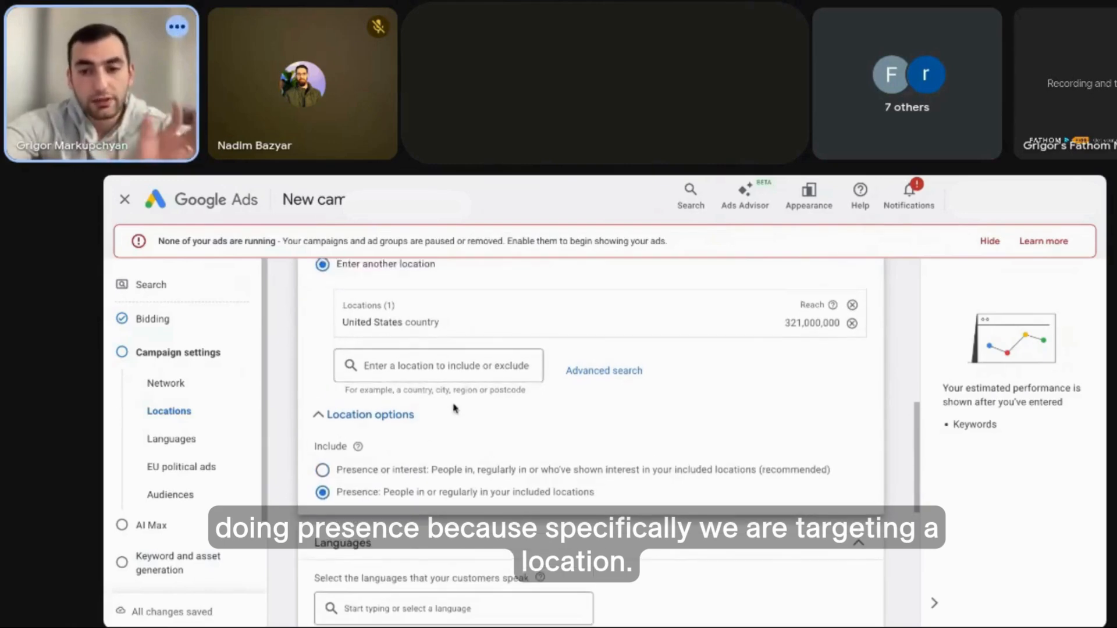
pyautogui.scroll(1, 455, 408)
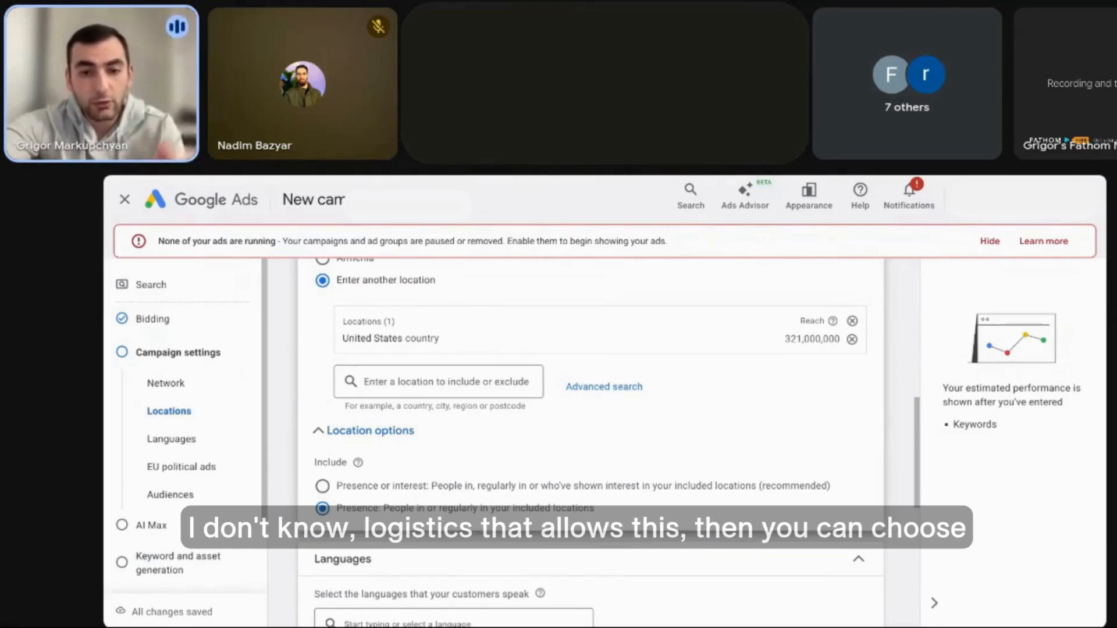
pyautogui.click(432, 483)
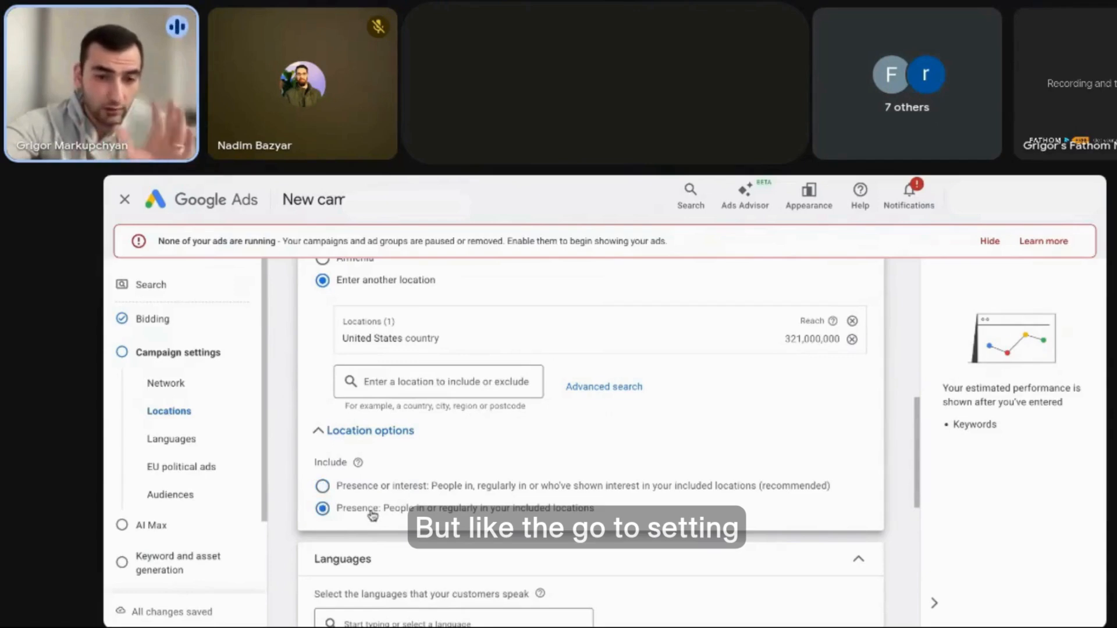
pyautogui.click(403, 490)
pyautogui.click(377, 510)
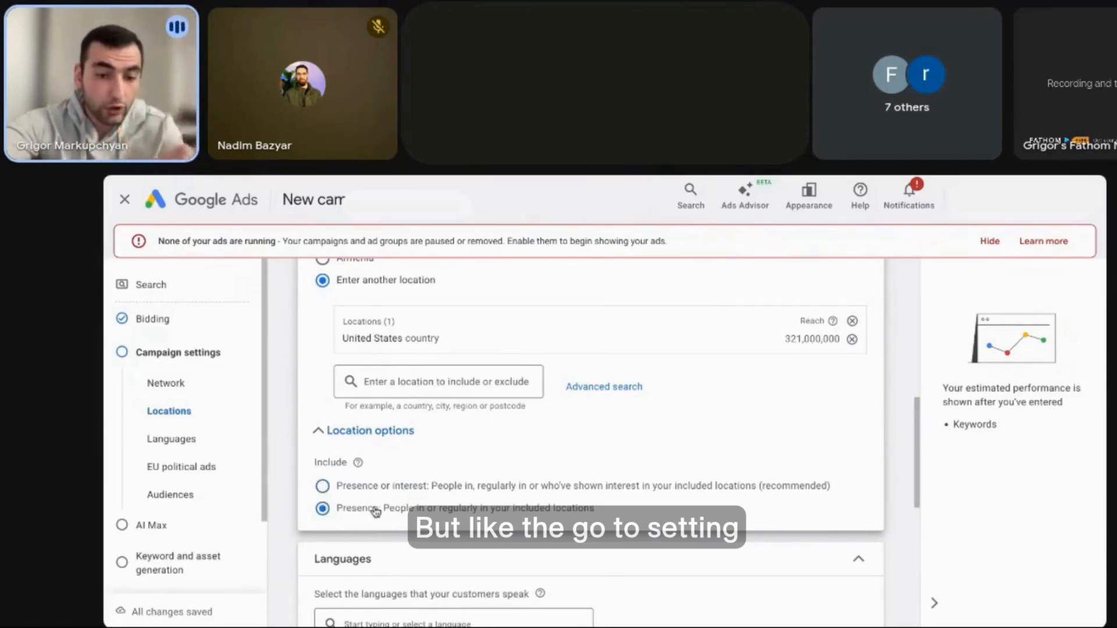
pyautogui.scroll(-1, 408, 465)
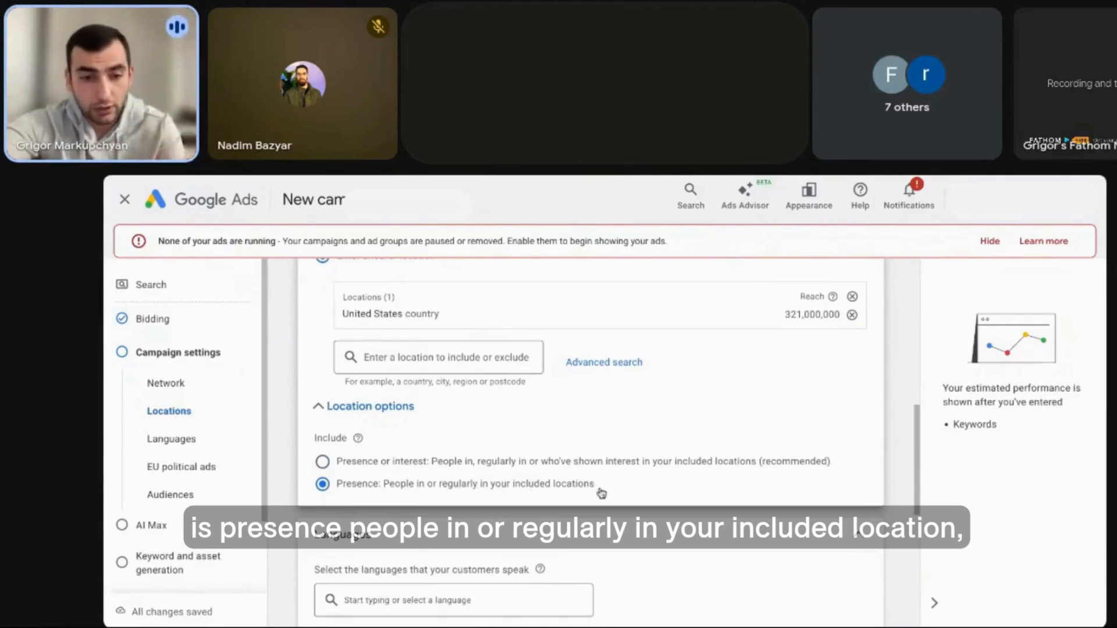
pyautogui.click(409, 466)
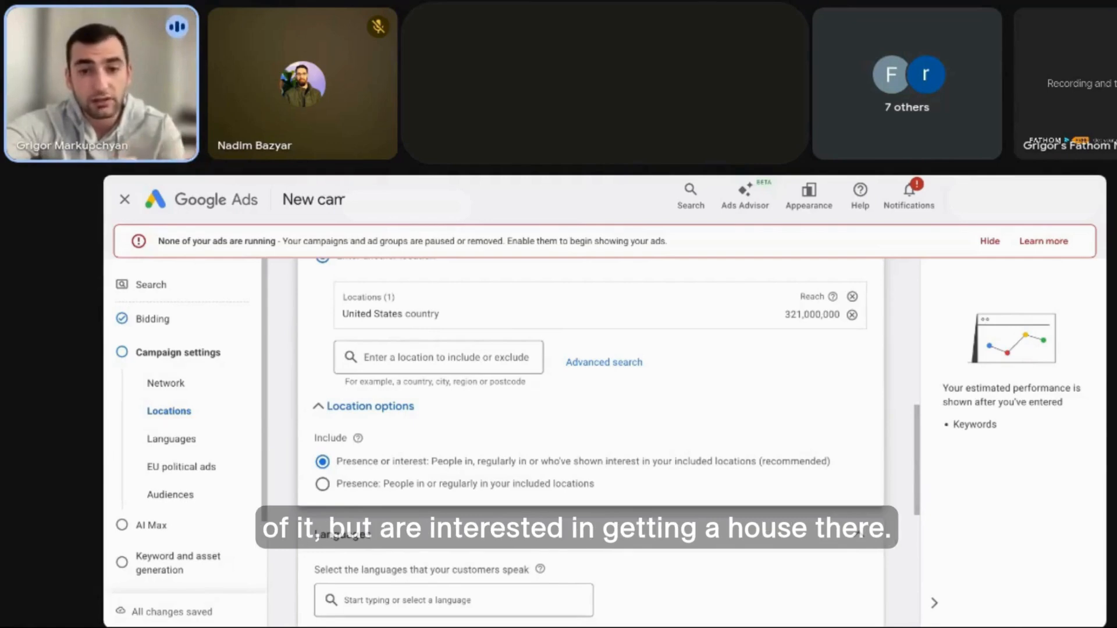
pyautogui.click(324, 486)
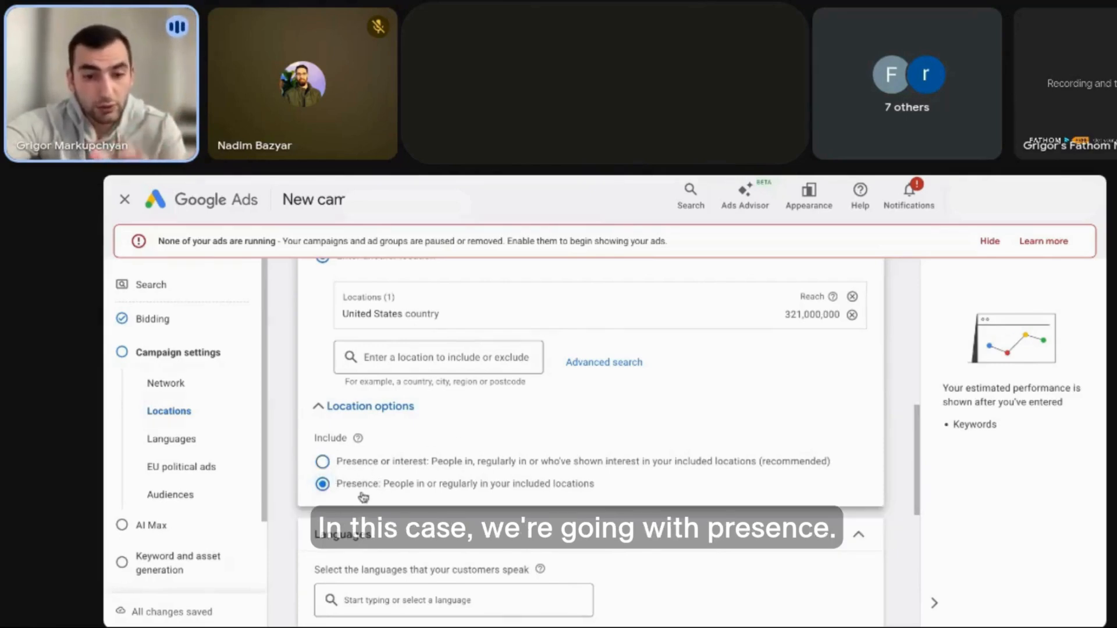
# Remove English from the campaign's languages to target all languages
pyautogui.scroll(-3, 375, 489)
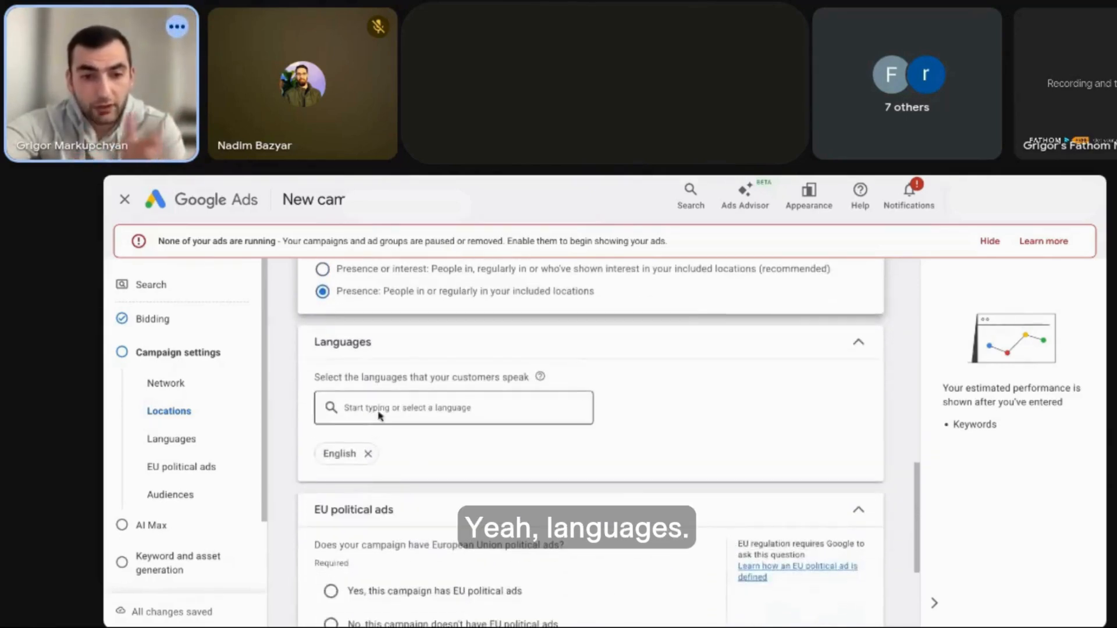
pyautogui.click(368, 454)
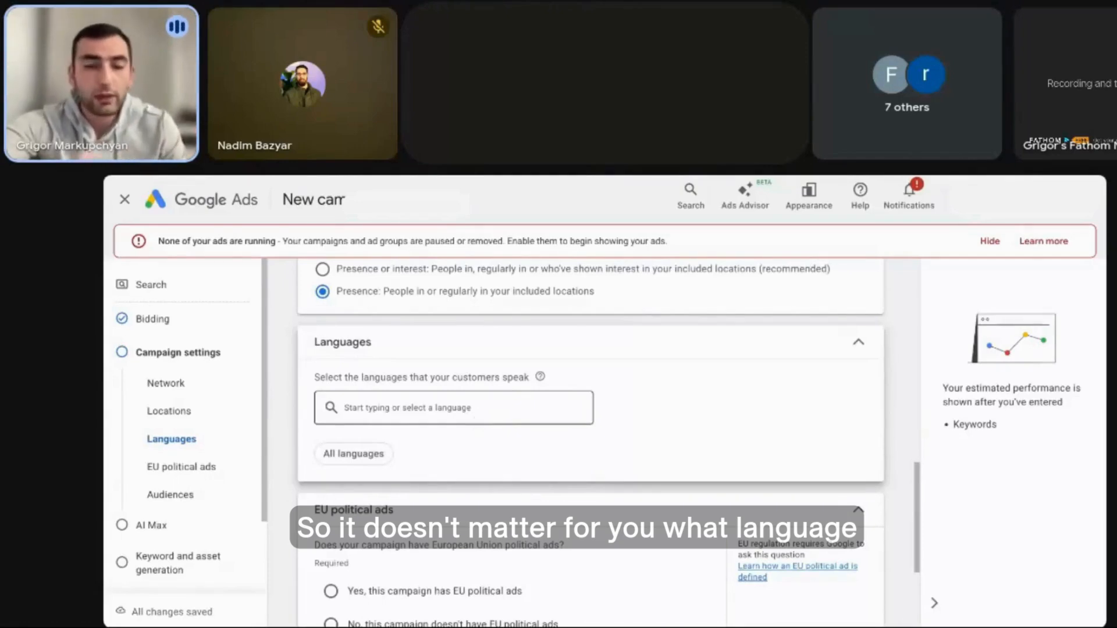
# Declare under EU political ads that this campaign doesn't have EU political ads
pyautogui.scroll(-1, 628, 392)
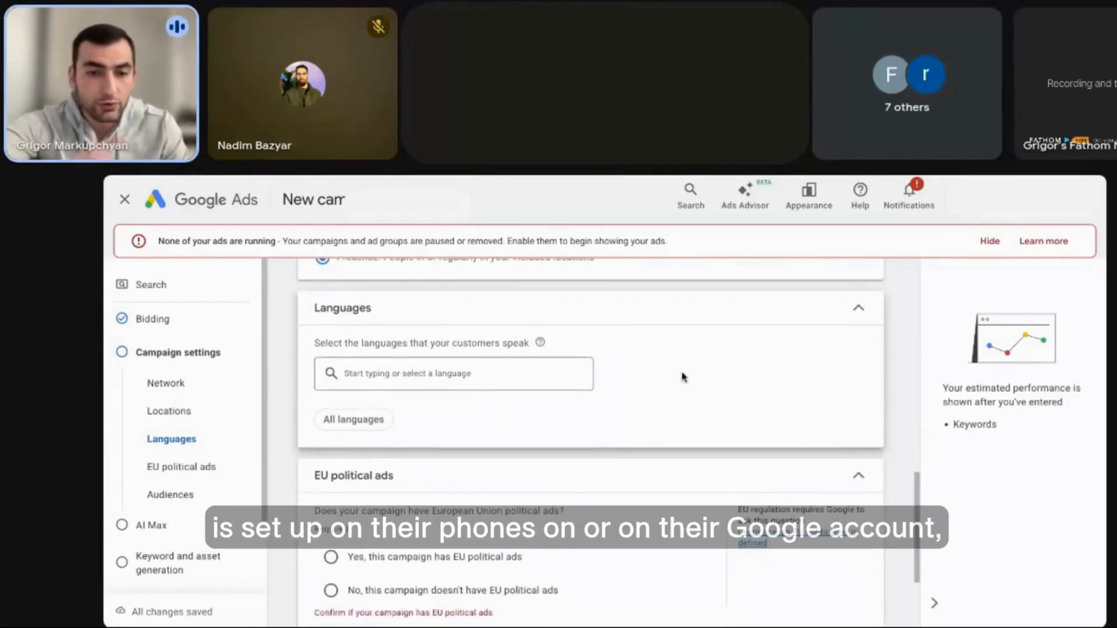
pyautogui.scroll(-4, 674, 382)
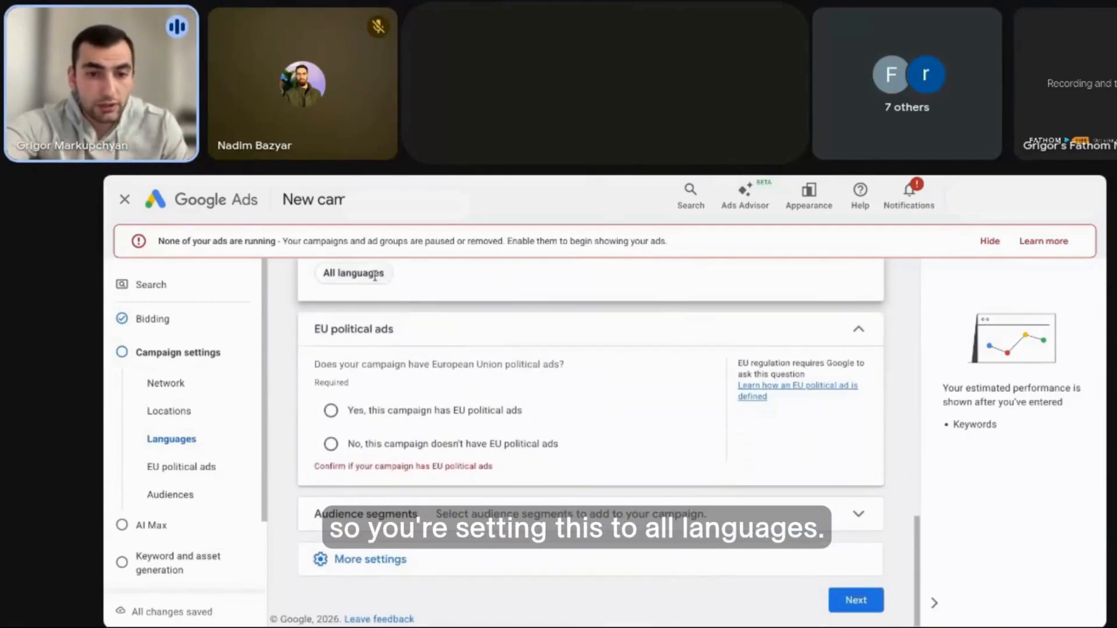
pyautogui.click(337, 440)
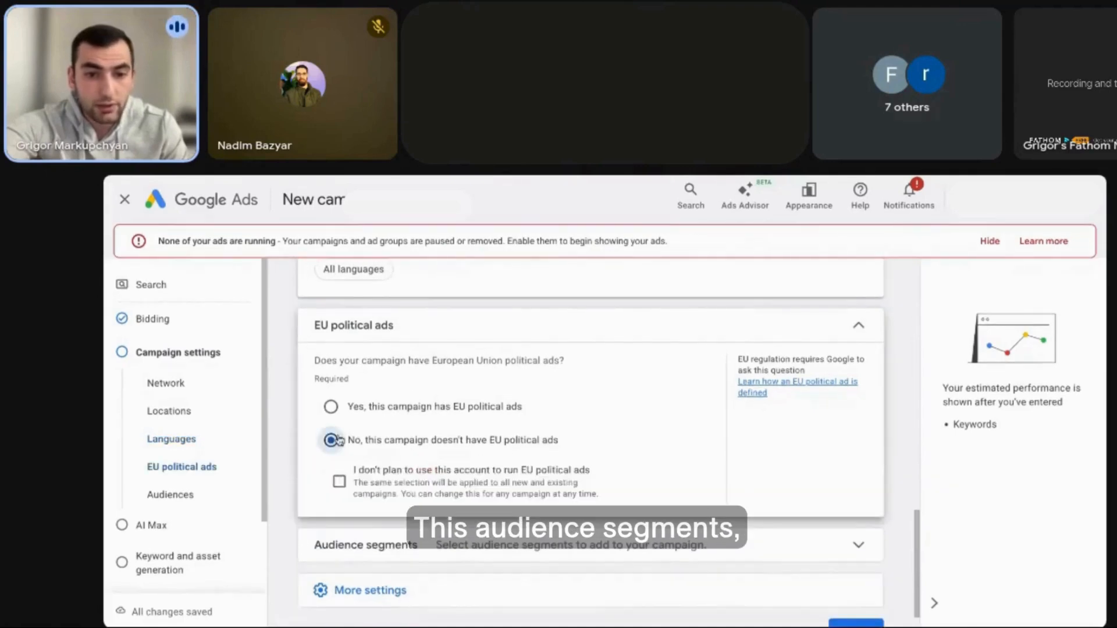
# Expand the audience segments section and examine the suggested segments and the campaign's targeting setting
pyautogui.click(645, 511)
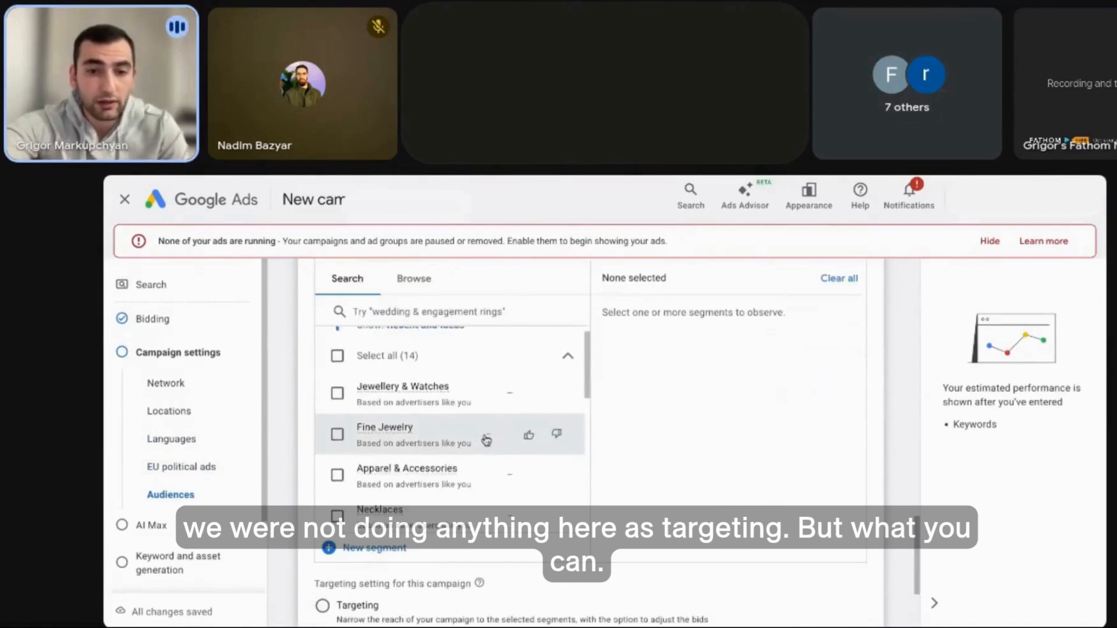
pyautogui.scroll(3, 486, 441)
pyautogui.scroll(-2, 631, 459)
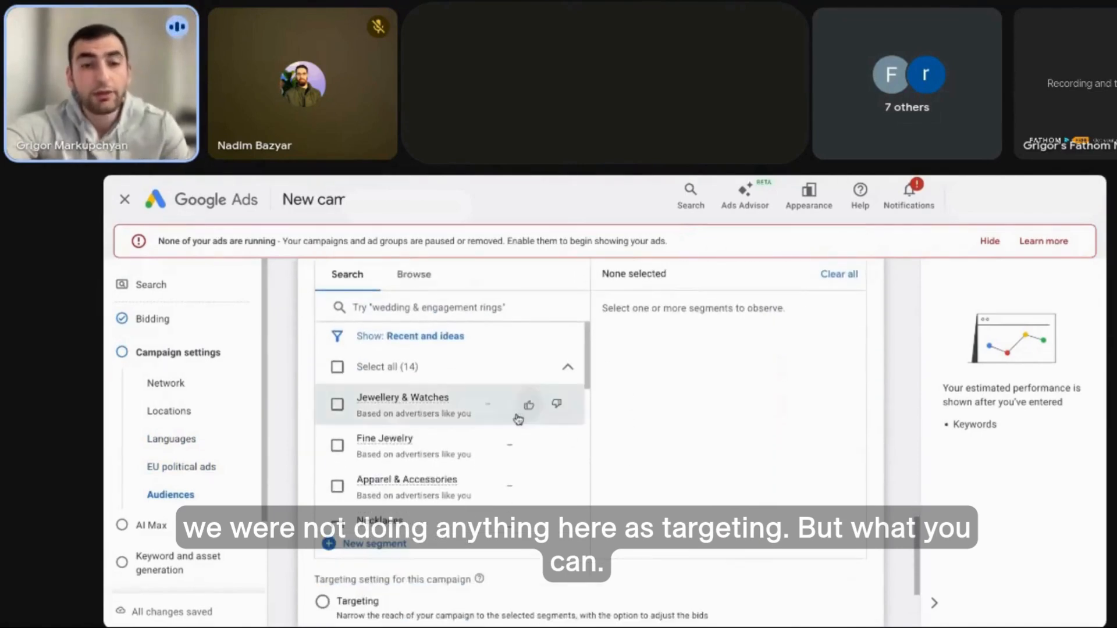
pyautogui.scroll(-3, 491, 457)
pyautogui.scroll(3, 492, 457)
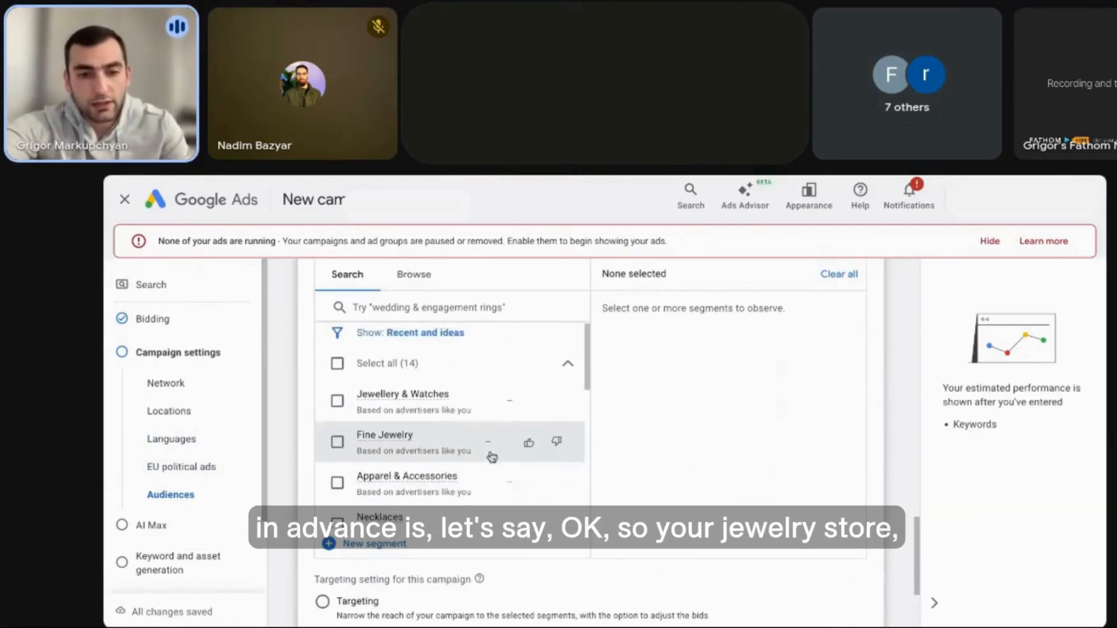
pyautogui.scroll(1, 494, 401)
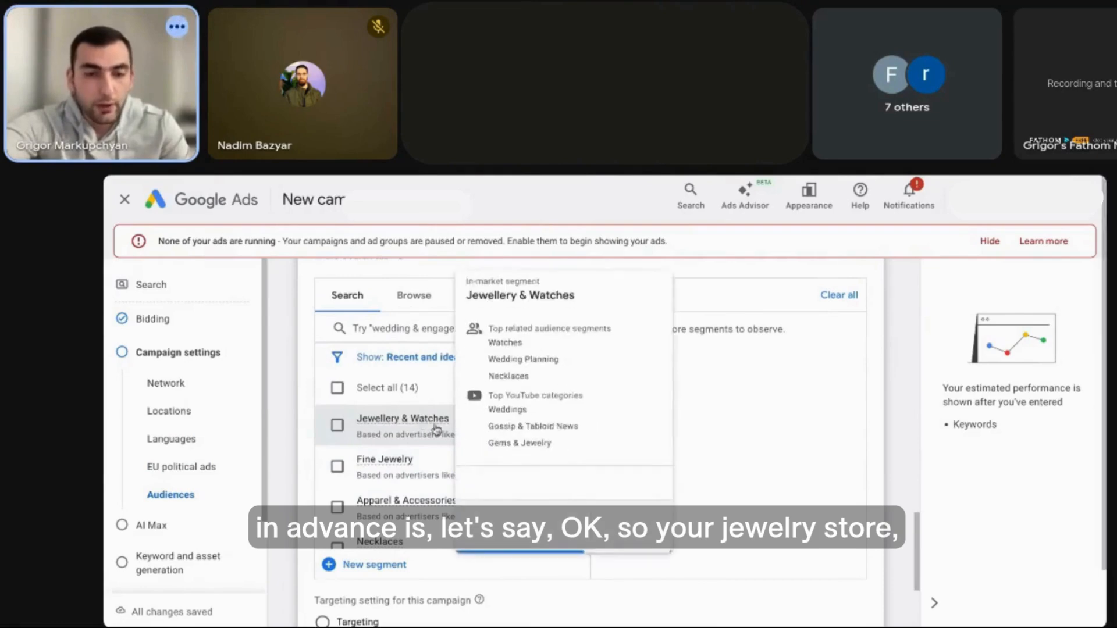
pyautogui.scroll(-6, 384, 494)
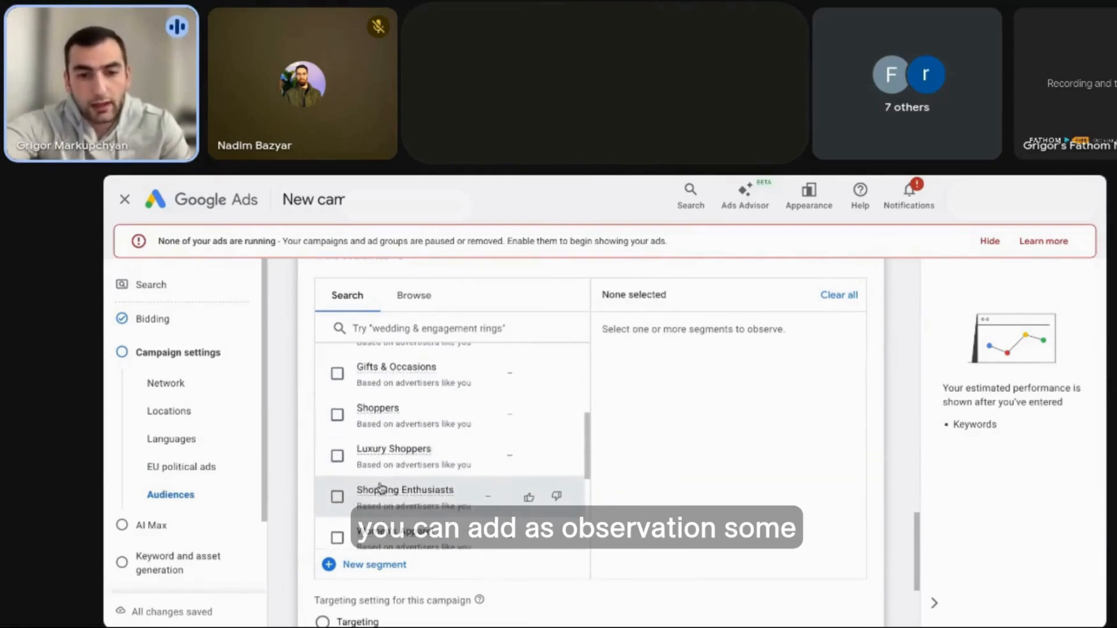
pyautogui.scroll(-2, 401, 512)
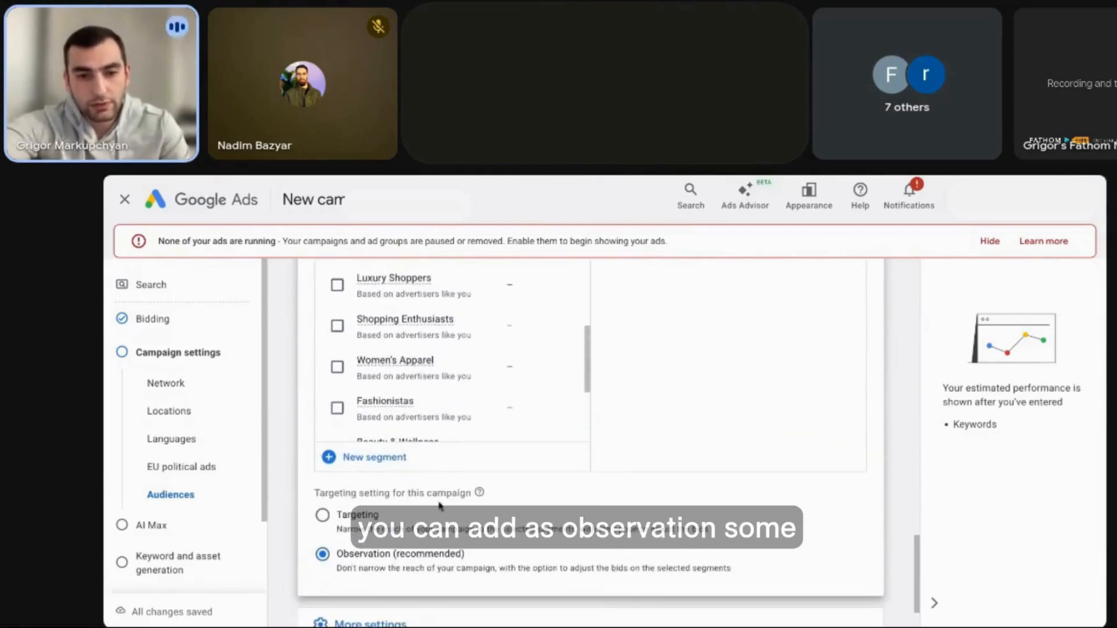
# Add the Jewellery & Watches, Fine Jewelry, Apparel & Accessories and Necklaces audience segments to the campaign
pyautogui.scroll(7, 456, 359)
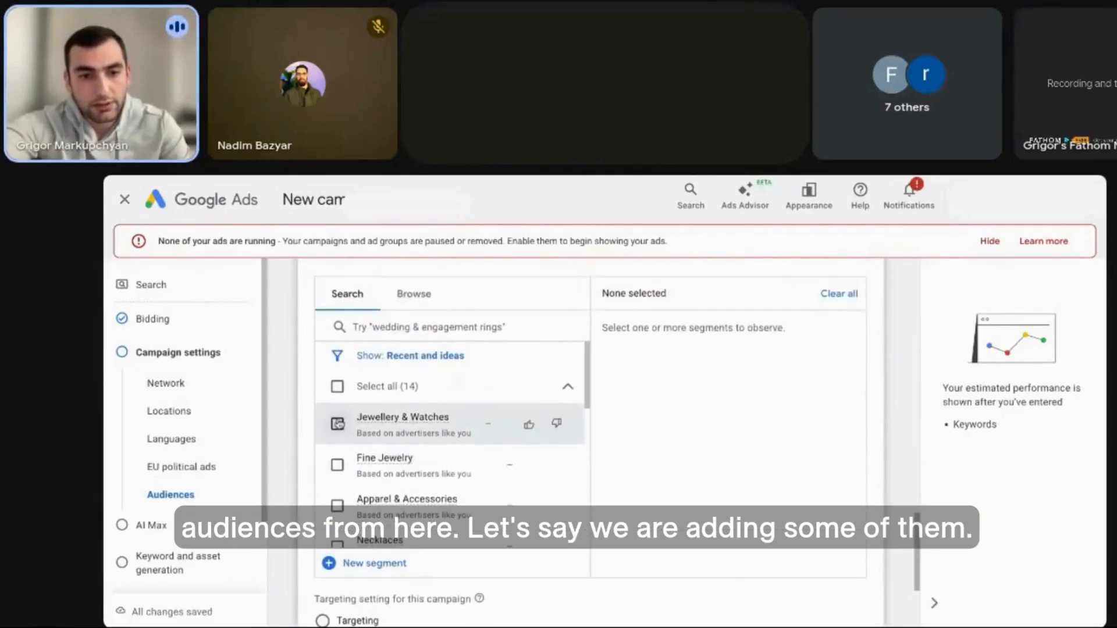
pyautogui.click(338, 423)
pyautogui.click(337, 464)
pyautogui.click(338, 504)
pyautogui.scroll(-2, 339, 478)
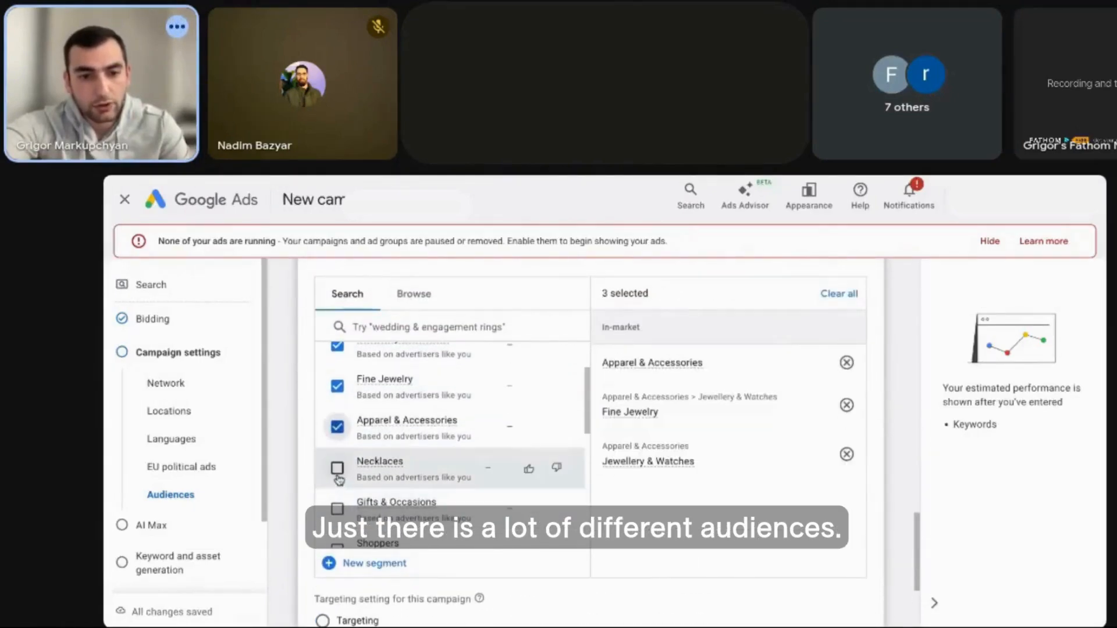
pyautogui.click(339, 477)
# Check the browsable audience categories, then add the suggested segments Gifts & Occasions, Shoppers, Luxury Shoppers, Shopping Enthusiasts and Women's Apparel
pyautogui.click(429, 301)
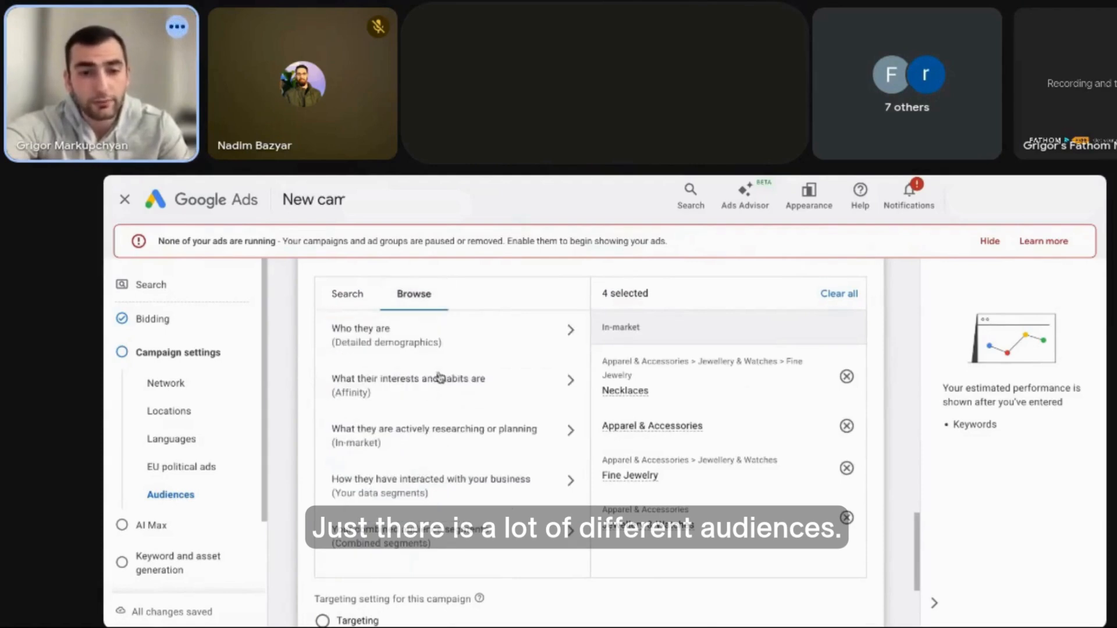
pyautogui.click(347, 294)
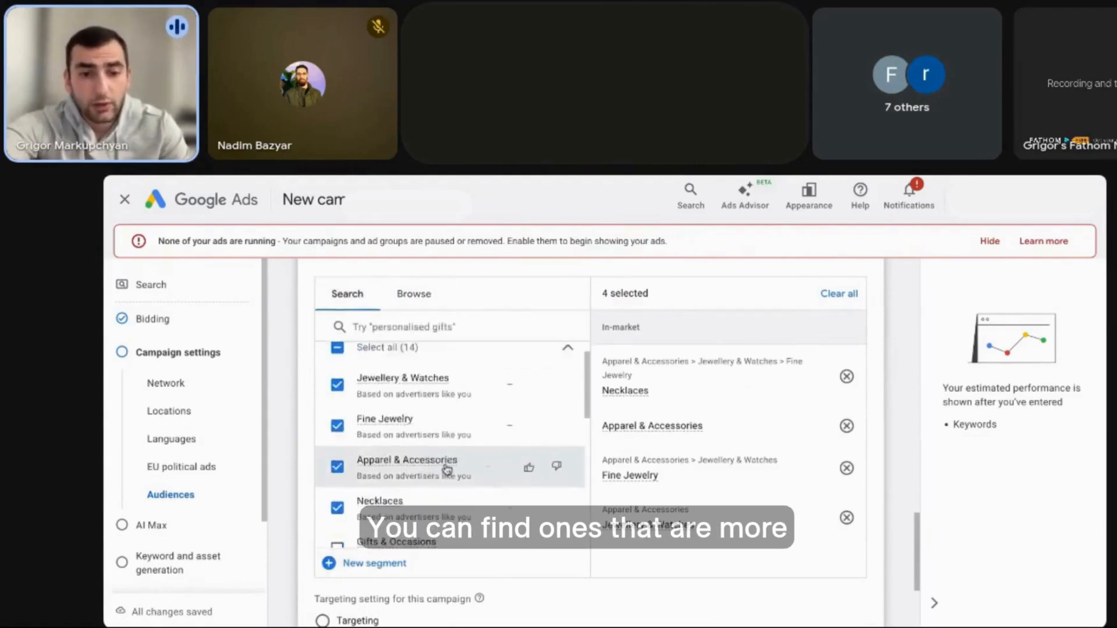
pyautogui.scroll(-3, 447, 469)
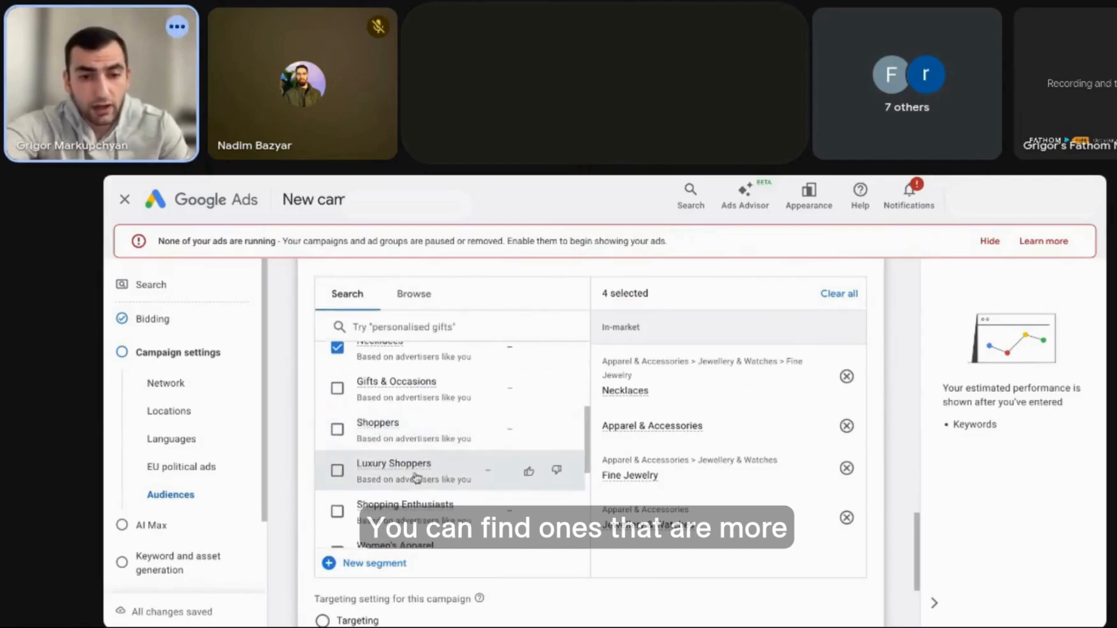
pyautogui.click(337, 388)
pyautogui.click(338, 428)
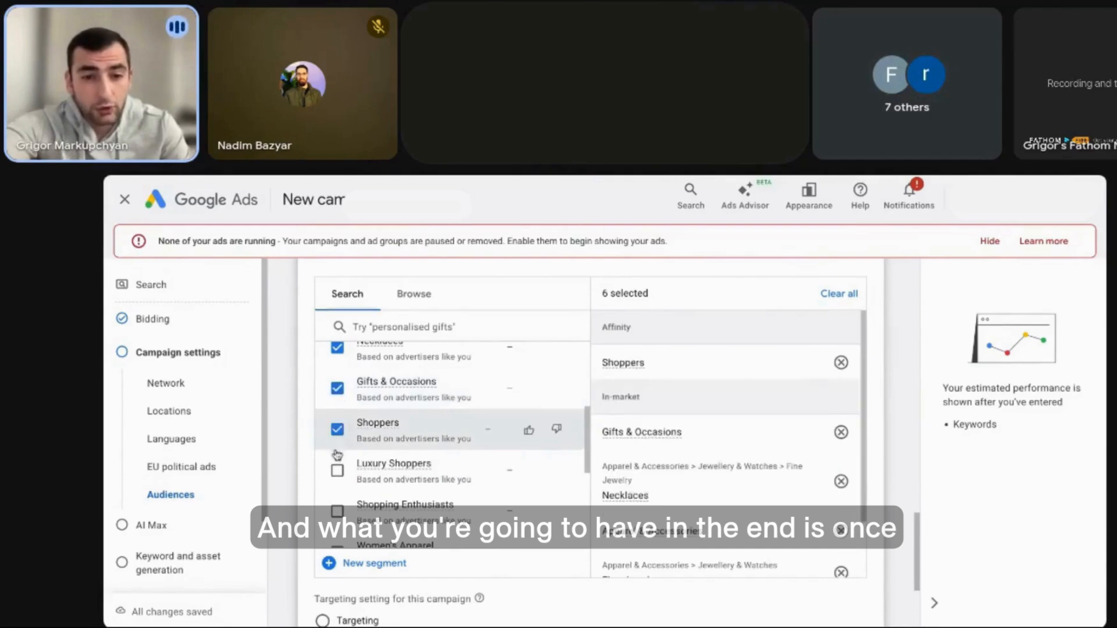
pyautogui.click(338, 465)
pyautogui.scroll(-1, 337, 463)
pyautogui.click(337, 455)
pyautogui.click(338, 496)
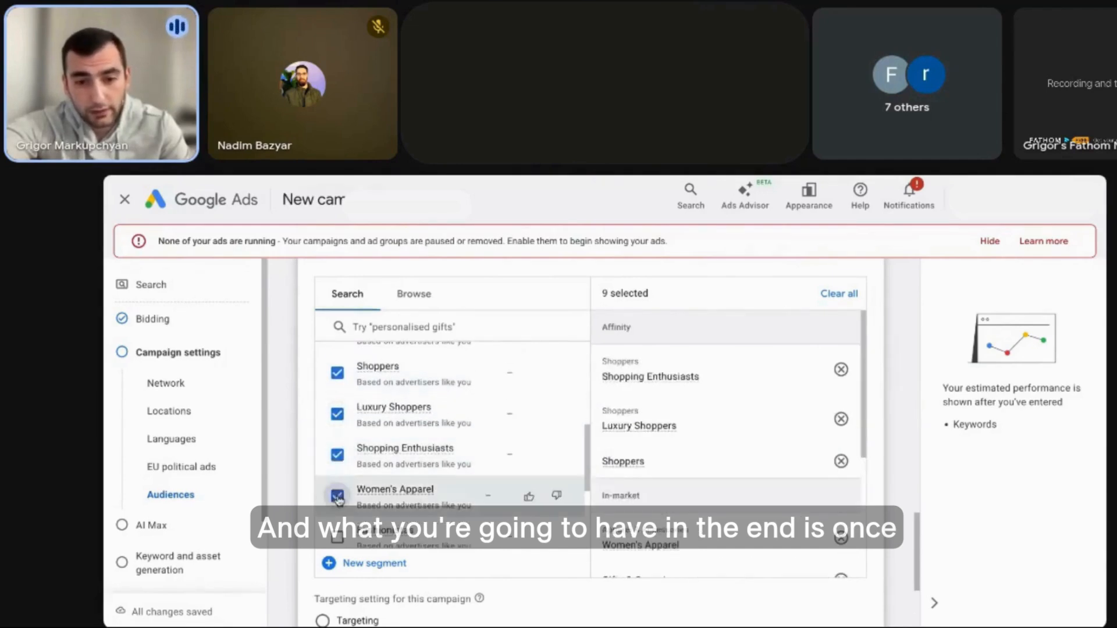
# Review the selected audience segments, the remaining suggestions and the choice between Targeting and Observation for the campaign
pyautogui.scroll(-2, 337, 496)
pyautogui.scroll(-1, 709, 425)
pyautogui.scroll(-4, 710, 425)
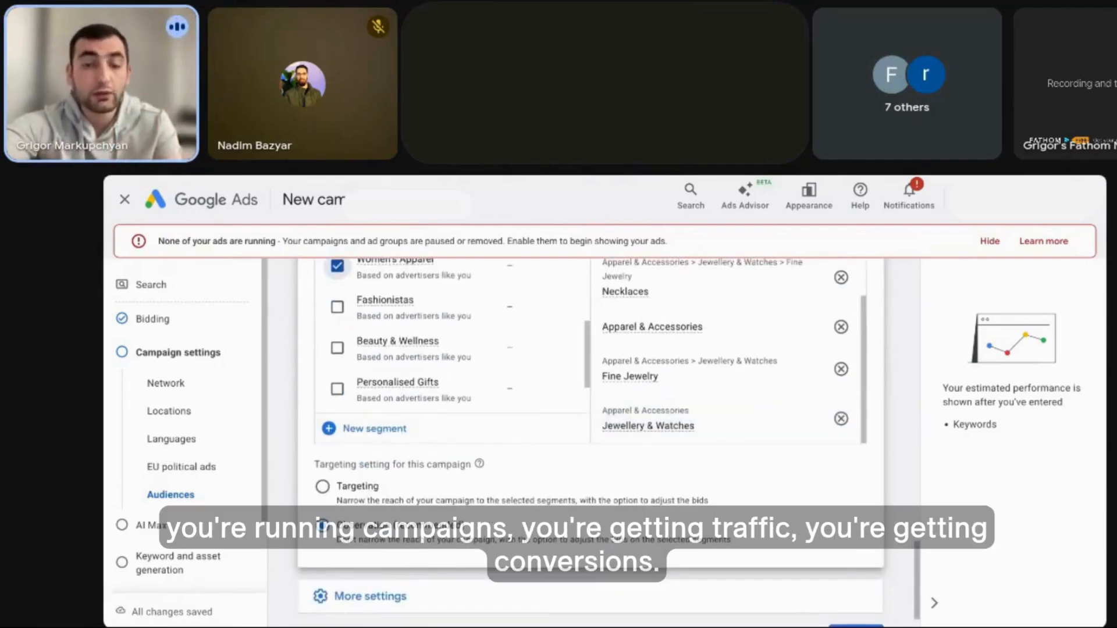
pyautogui.scroll(1, 710, 473)
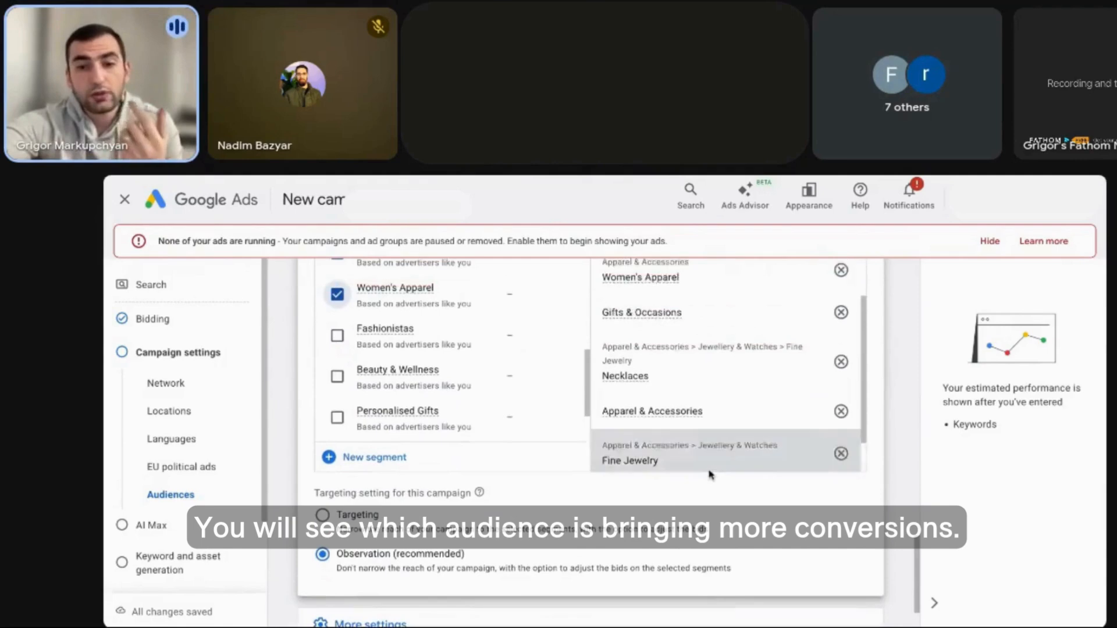
pyautogui.scroll(3, 710, 460)
pyautogui.scroll(5, 749, 378)
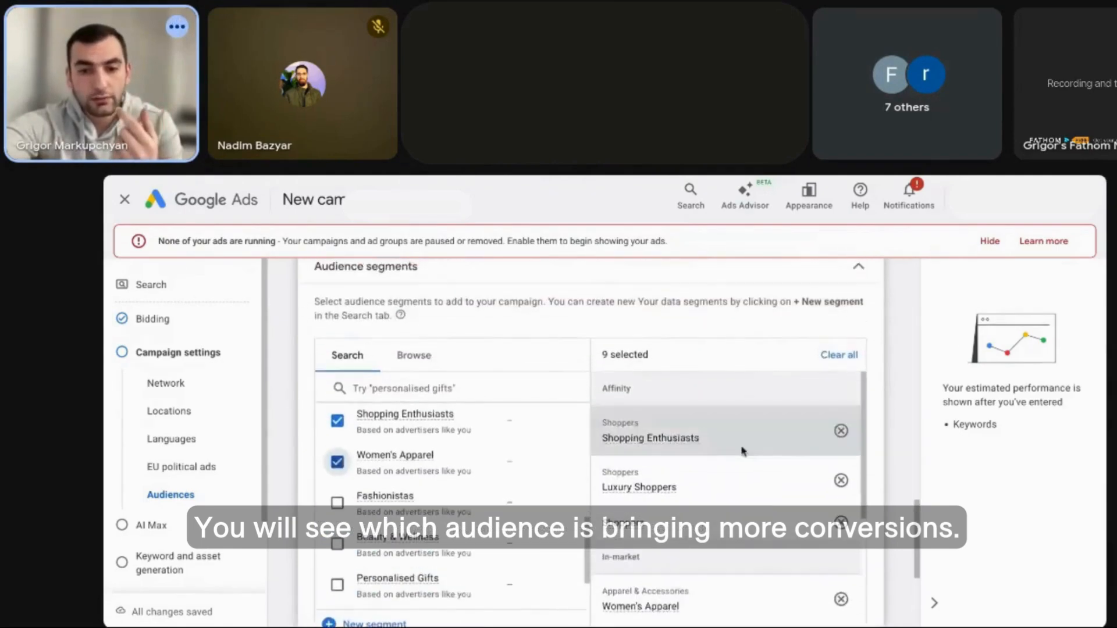
pyautogui.scroll(-8, 740, 448)
pyautogui.scroll(6, 741, 469)
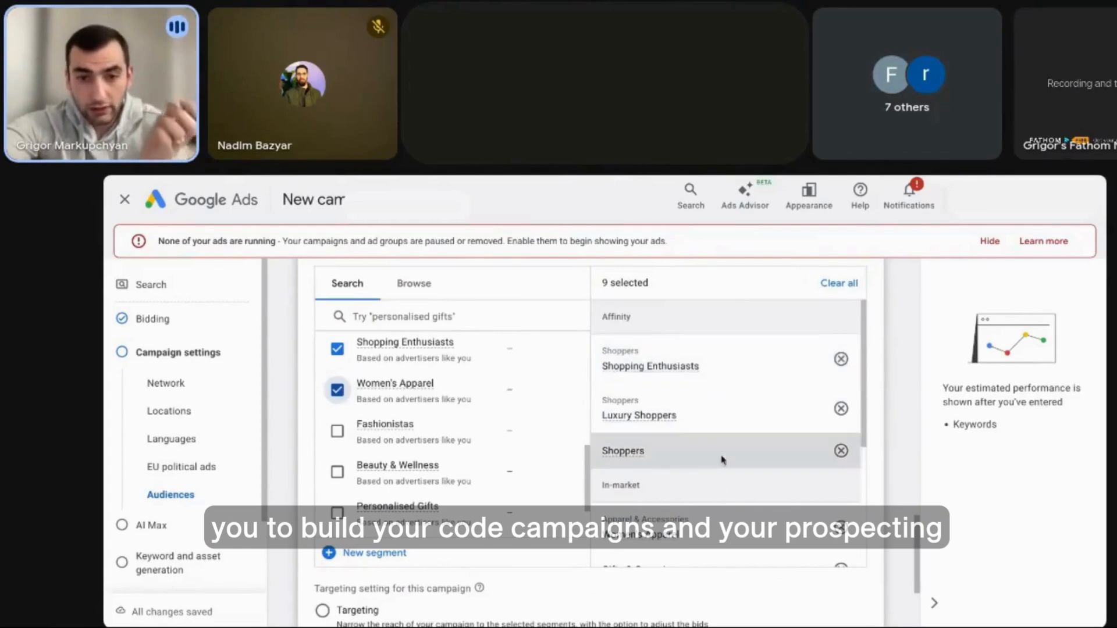
pyautogui.scroll(-2, 718, 477)
pyautogui.scroll(3, 723, 407)
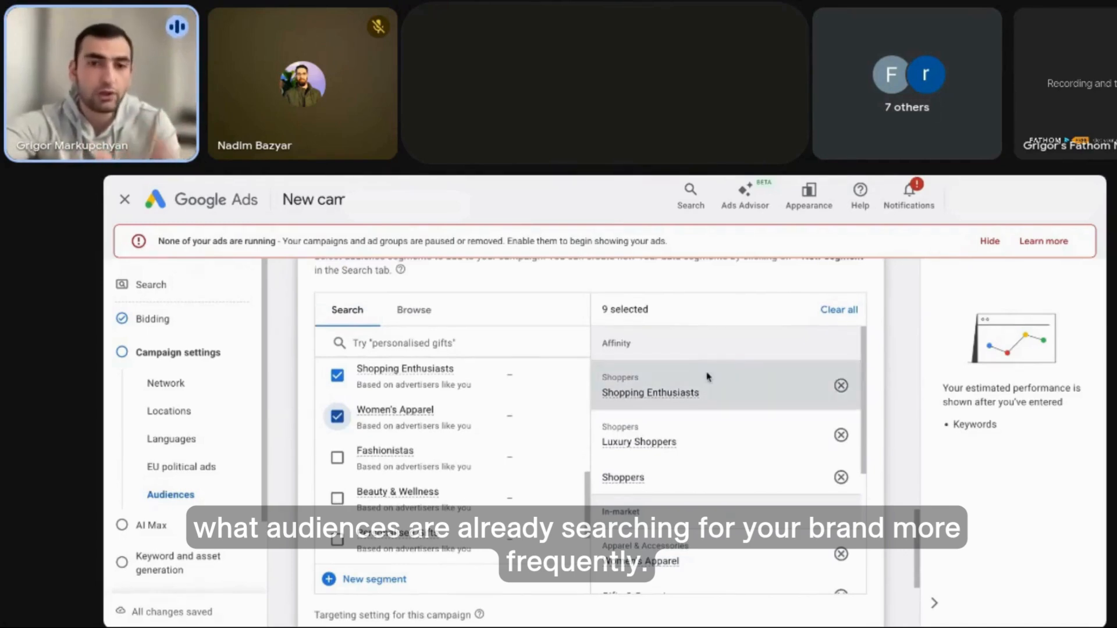
pyautogui.scroll(-2, 692, 433)
pyautogui.scroll(-3, 513, 414)
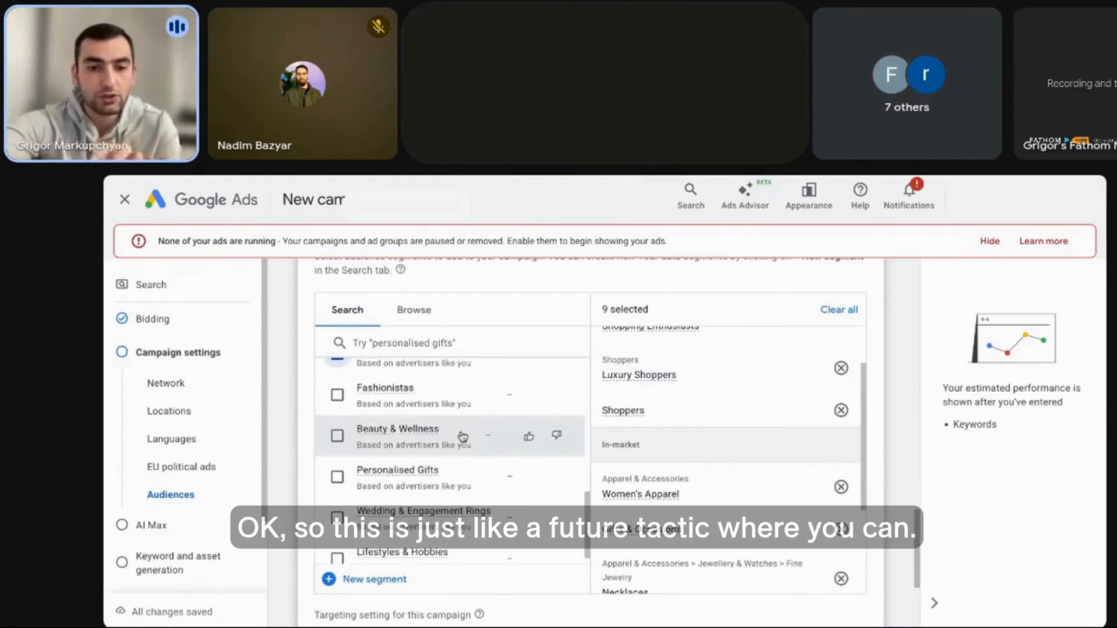
pyautogui.scroll(-3, 465, 497)
pyautogui.scroll(-3, 574, 417)
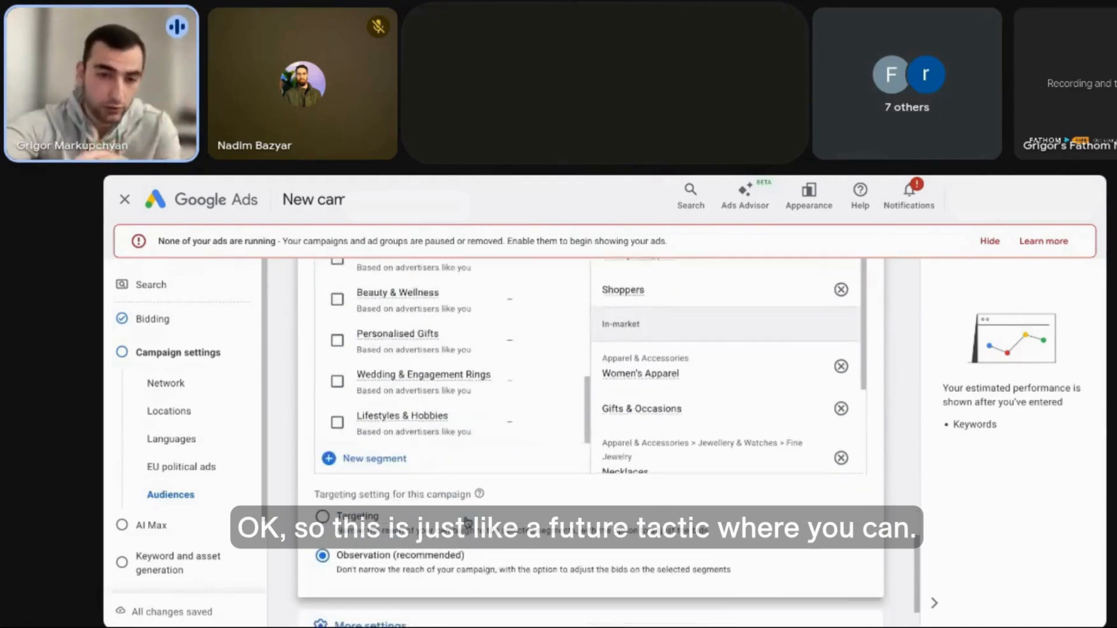
pyautogui.scroll(3, 574, 416)
pyautogui.scroll(3, 673, 356)
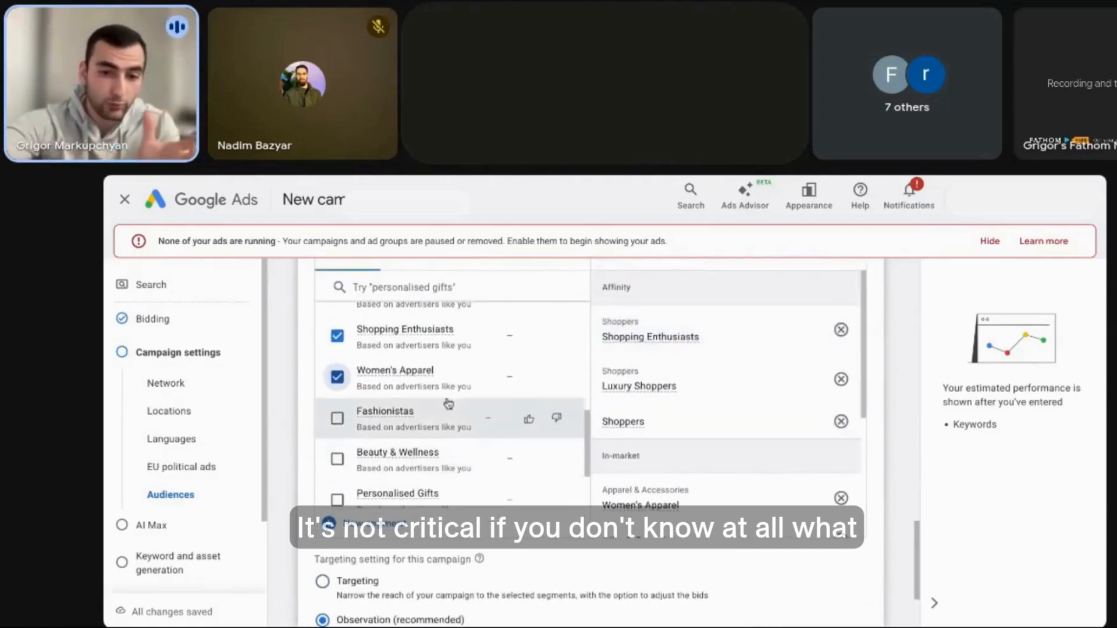
pyautogui.scroll(-1, 448, 399)
pyautogui.scroll(-3, 466, 419)
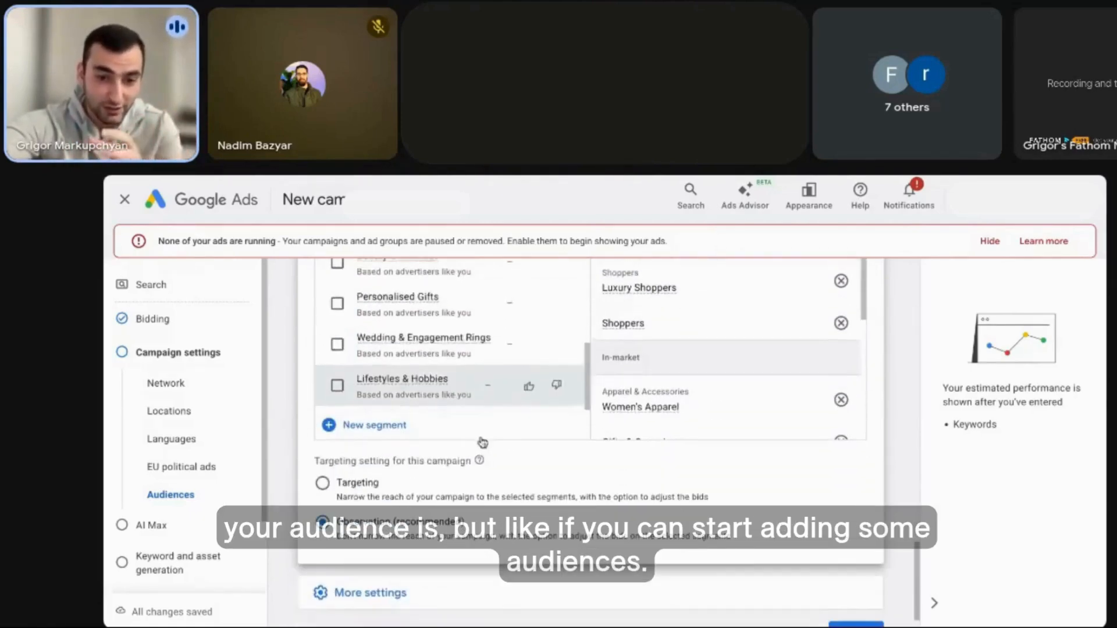
pyautogui.scroll(2, 489, 377)
pyautogui.scroll(2, 638, 355)
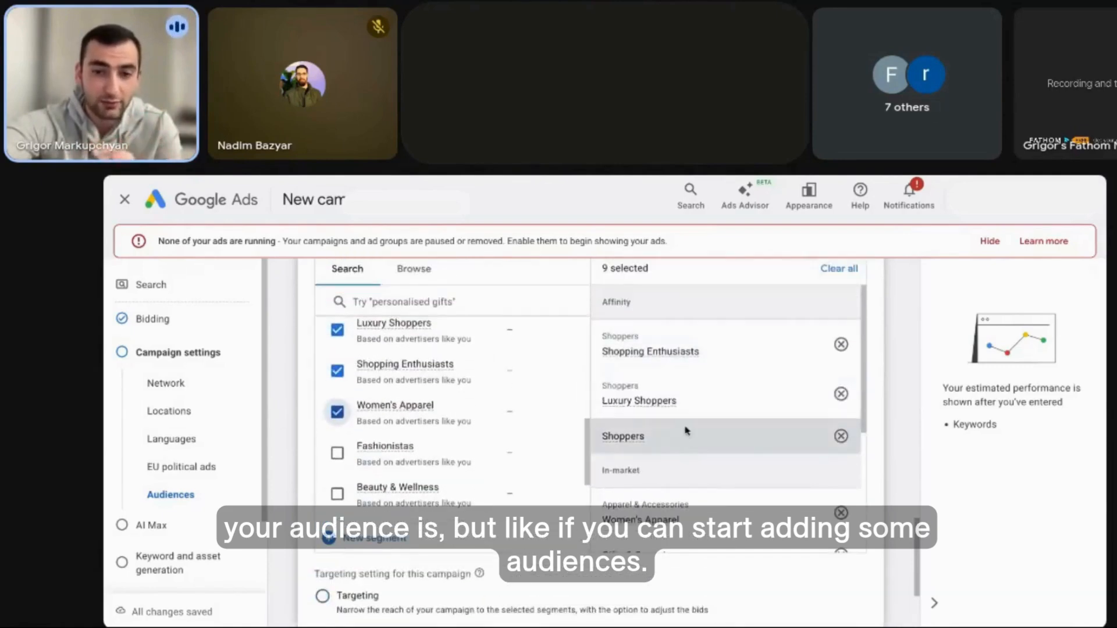
pyautogui.scroll(-2, 686, 431)
pyautogui.scroll(-5, 686, 430)
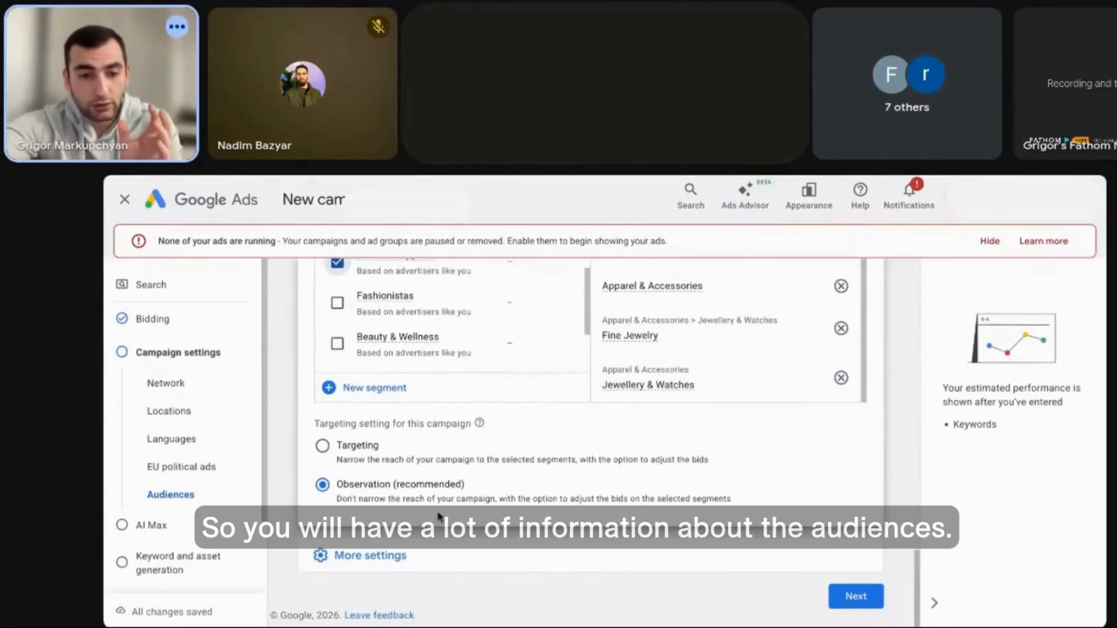
# Reveal the additional campaign settings and open the ad rotation options for review
pyautogui.click(381, 553)
pyautogui.scroll(-3, 431, 445)
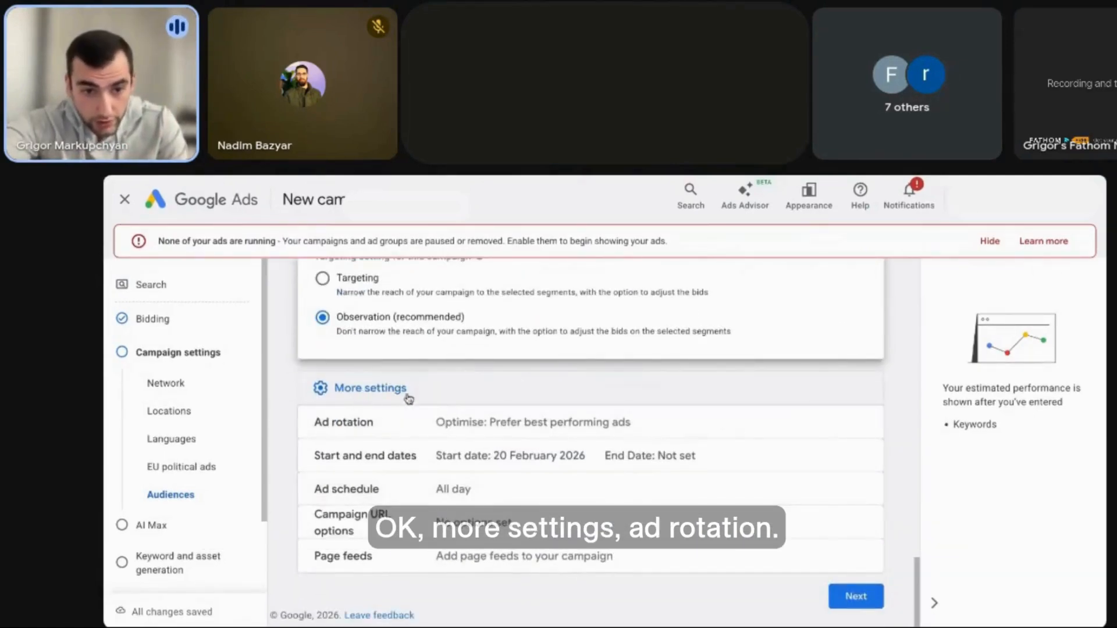
pyautogui.click(622, 428)
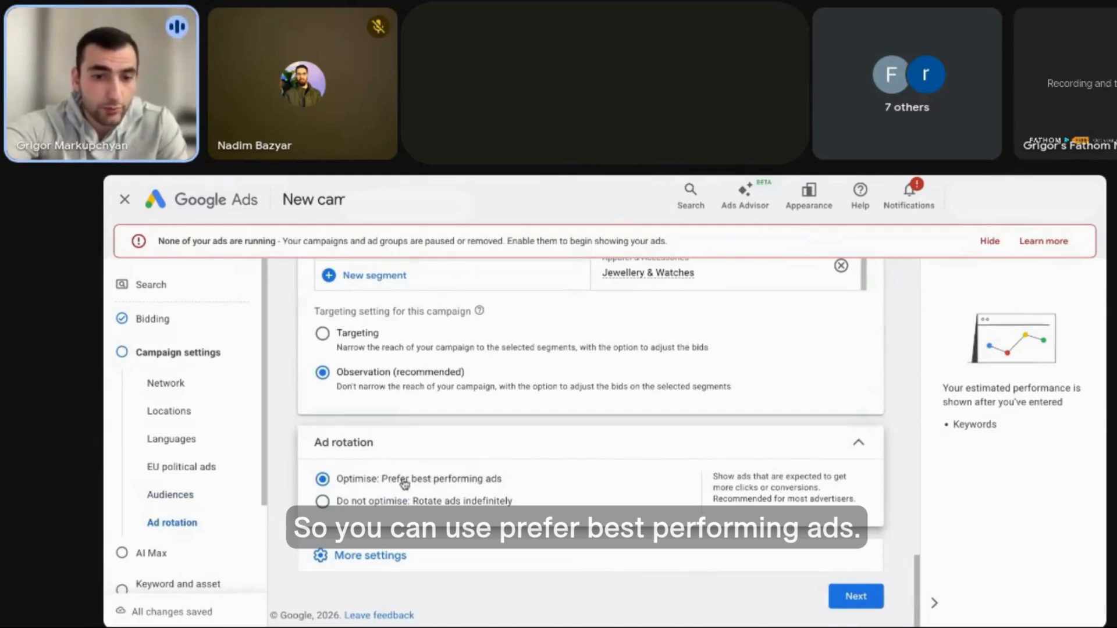
# Open the ad schedule from the additional settings, examine its day choices and collapse it without changes
pyautogui.click(427, 559)
pyautogui.scroll(-1, 454, 481)
pyautogui.scroll(-2, 455, 480)
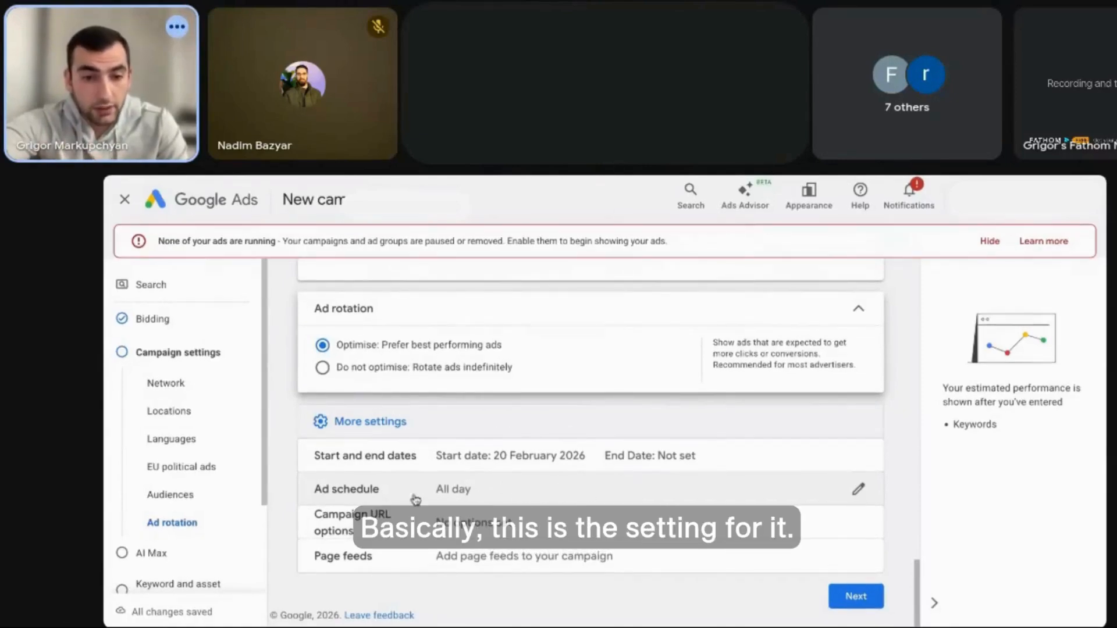
pyautogui.click(494, 498)
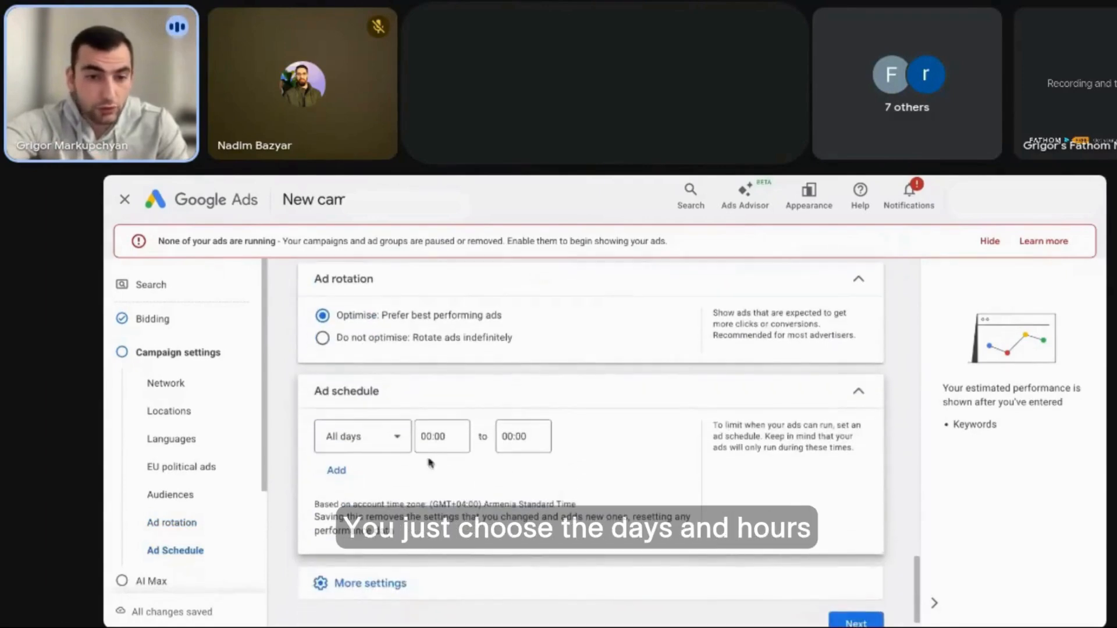
pyautogui.click(379, 442)
pyautogui.click(608, 435)
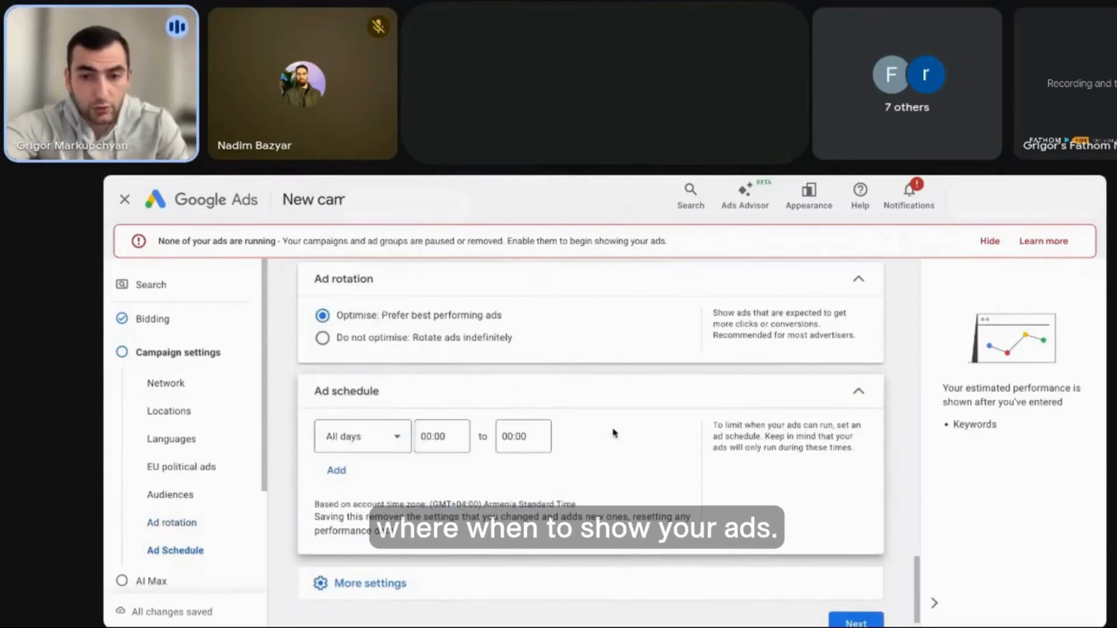
pyautogui.click(832, 385)
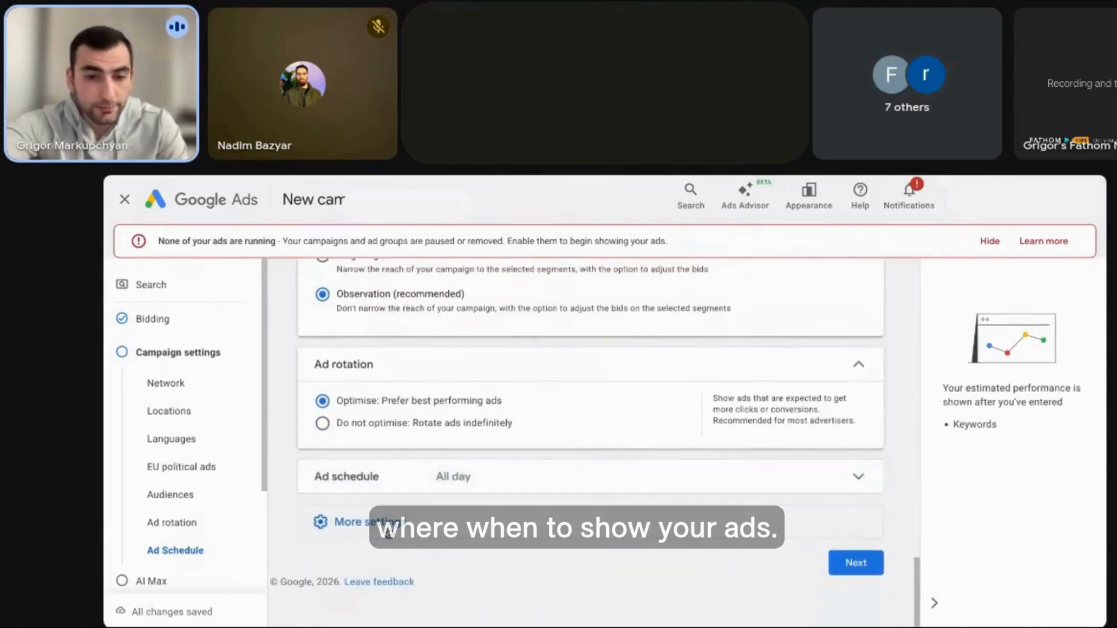
# Open the campaign URL options from the additional settings and look over the tracking template, final URL suffix and custom parameter fields
pyautogui.click(326, 521)
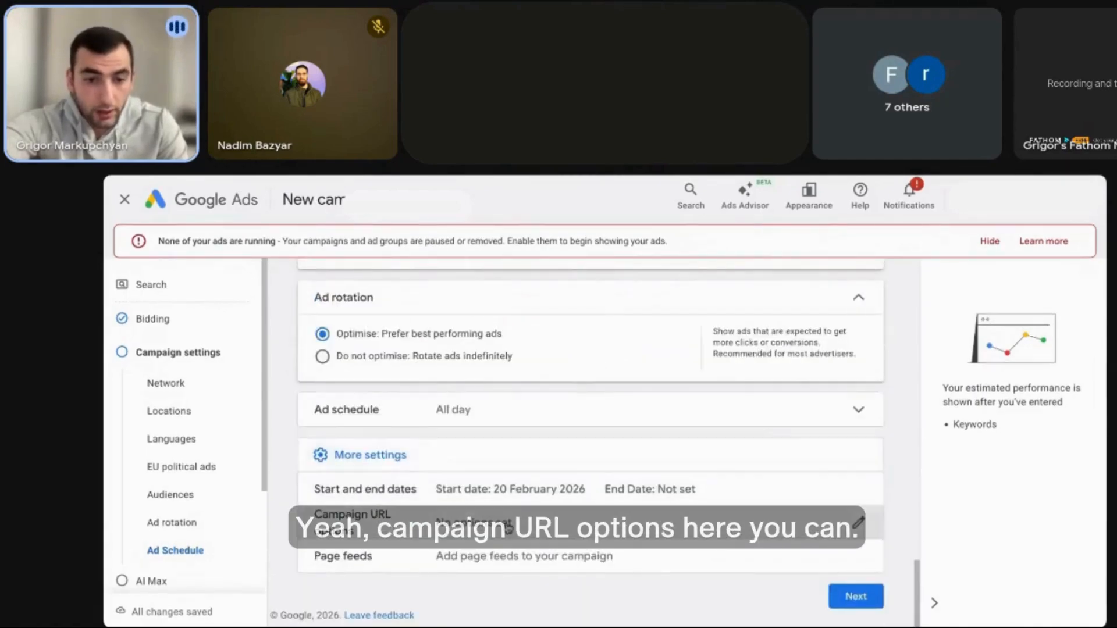
pyautogui.click(508, 527)
pyautogui.scroll(-3, 508, 527)
pyautogui.scroll(2, 473, 332)
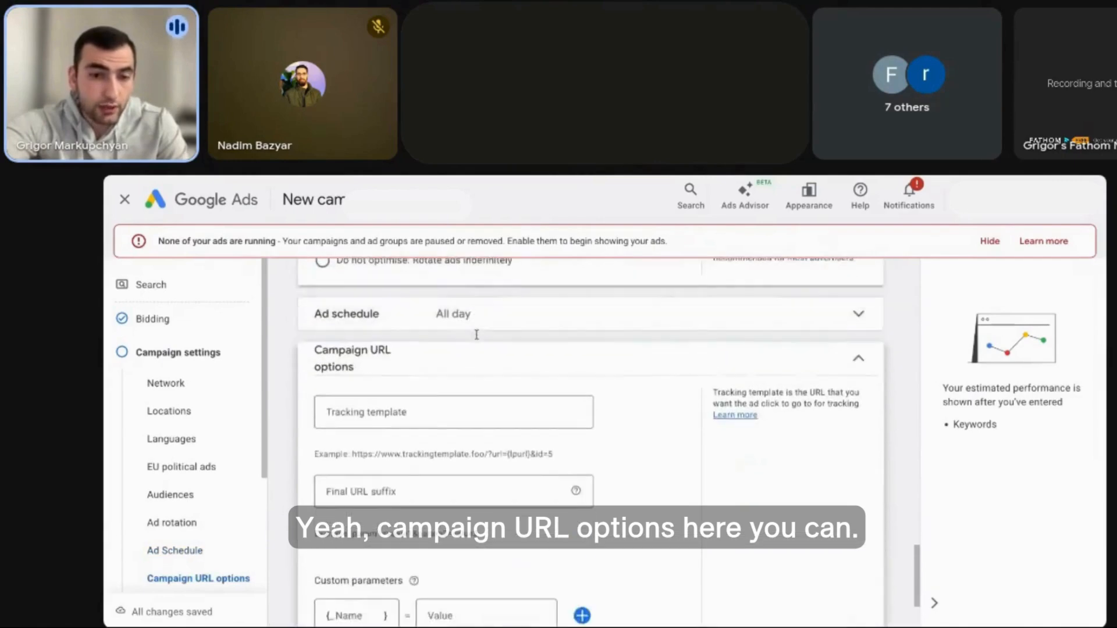
# Study the campaign URL options in detail, including the example formats for the tracking template and final URL suffix
pyautogui.scroll(-2, 633, 449)
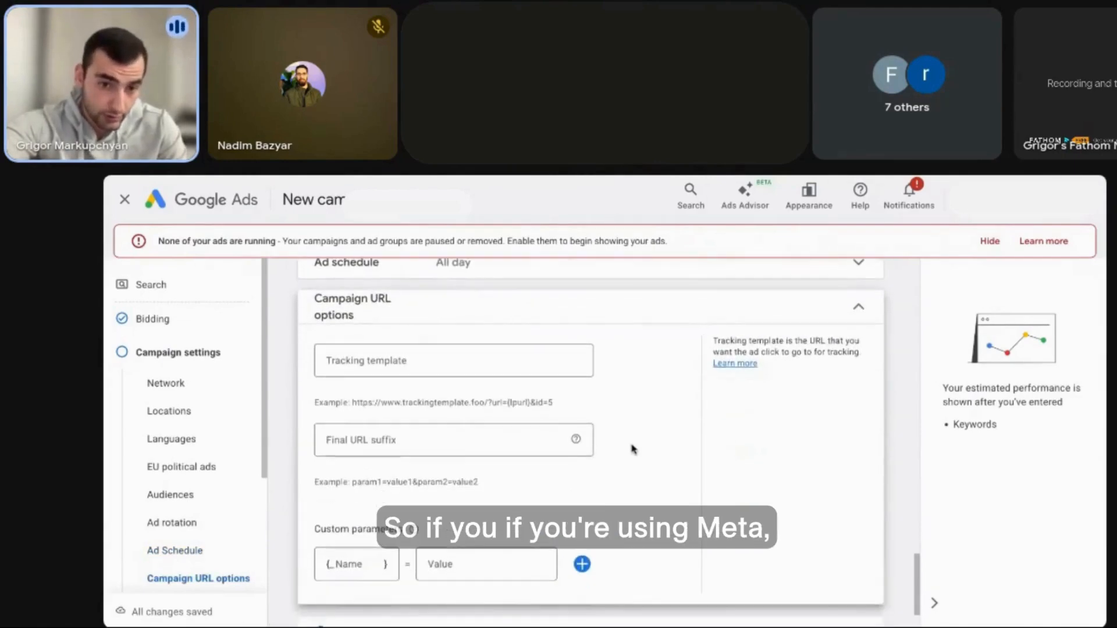
pyautogui.scroll(1, 632, 449)
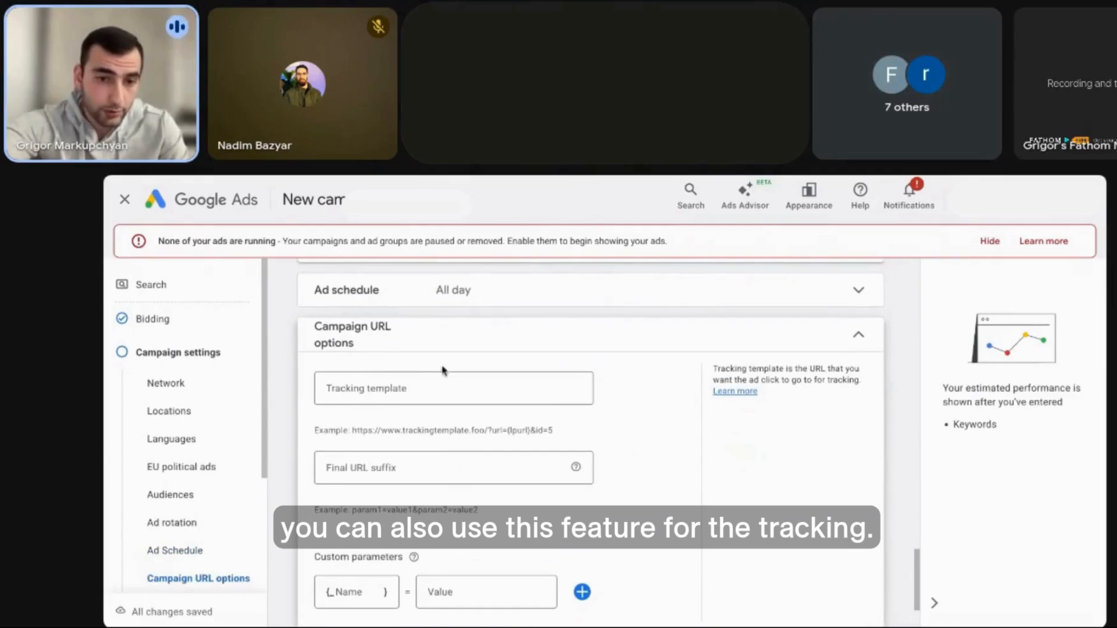
pyautogui.scroll(-1, 562, 381)
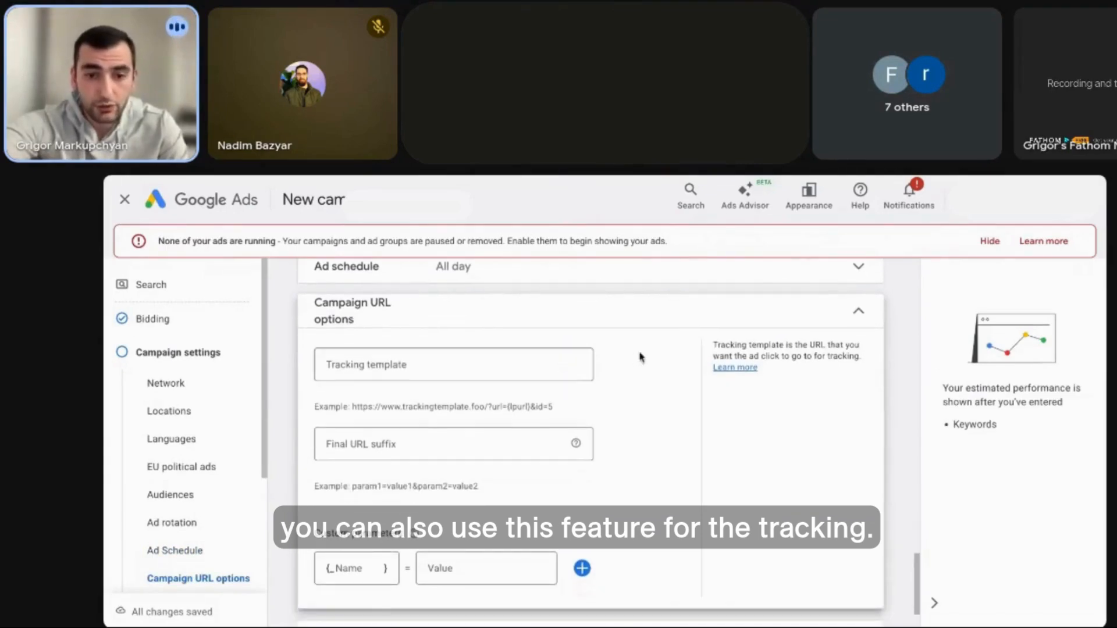
pyautogui.scroll(-3, 642, 358)
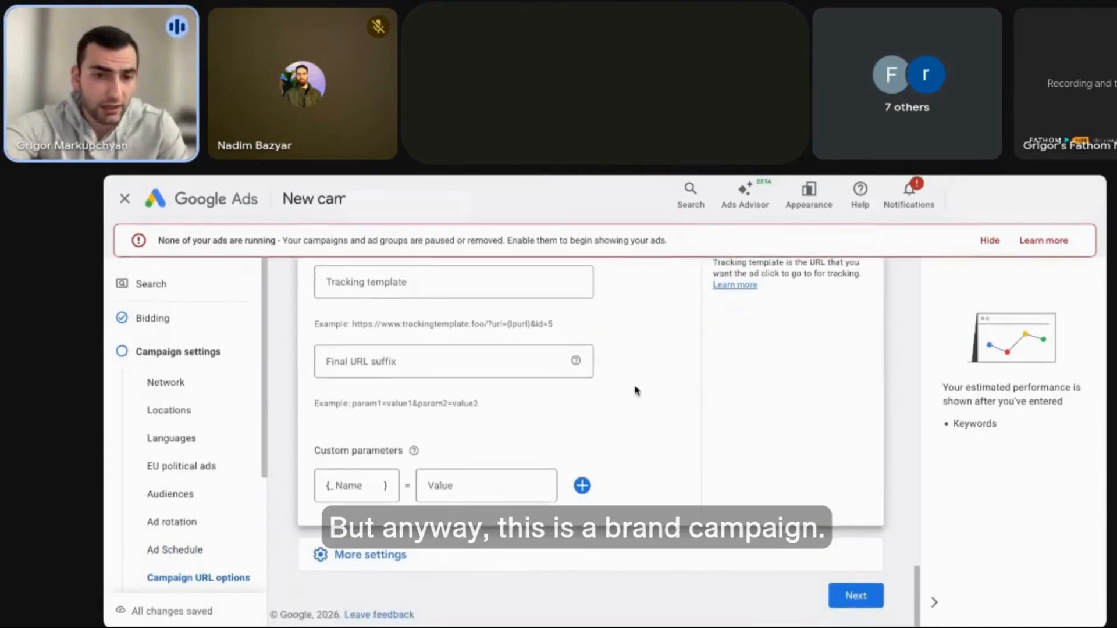
pyautogui.scroll(2, 591, 407)
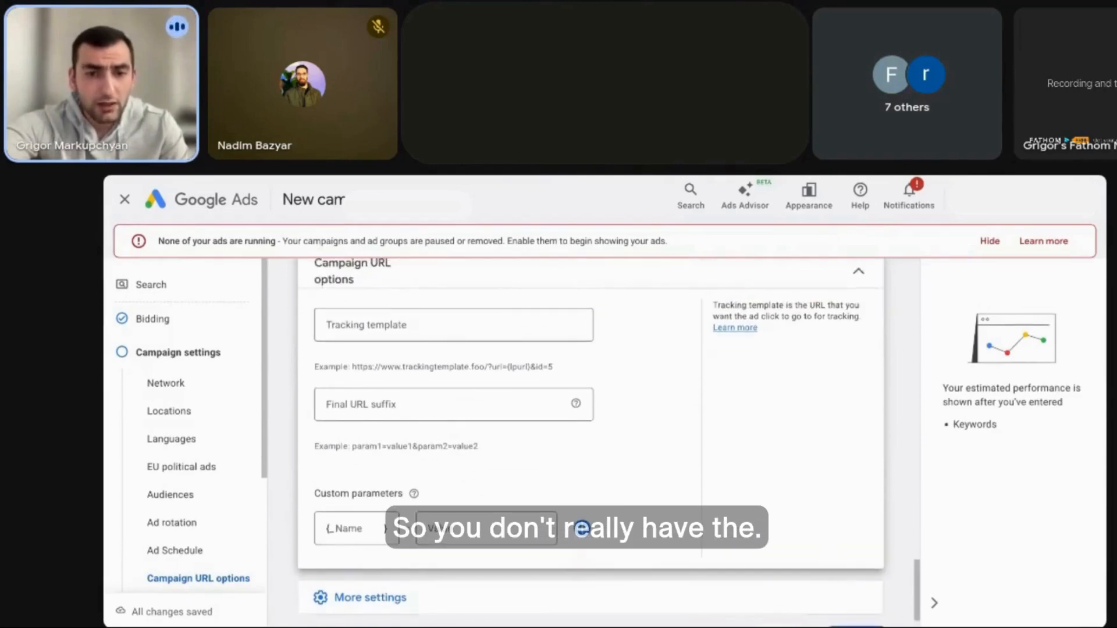
pyautogui.scroll(-1, 591, 407)
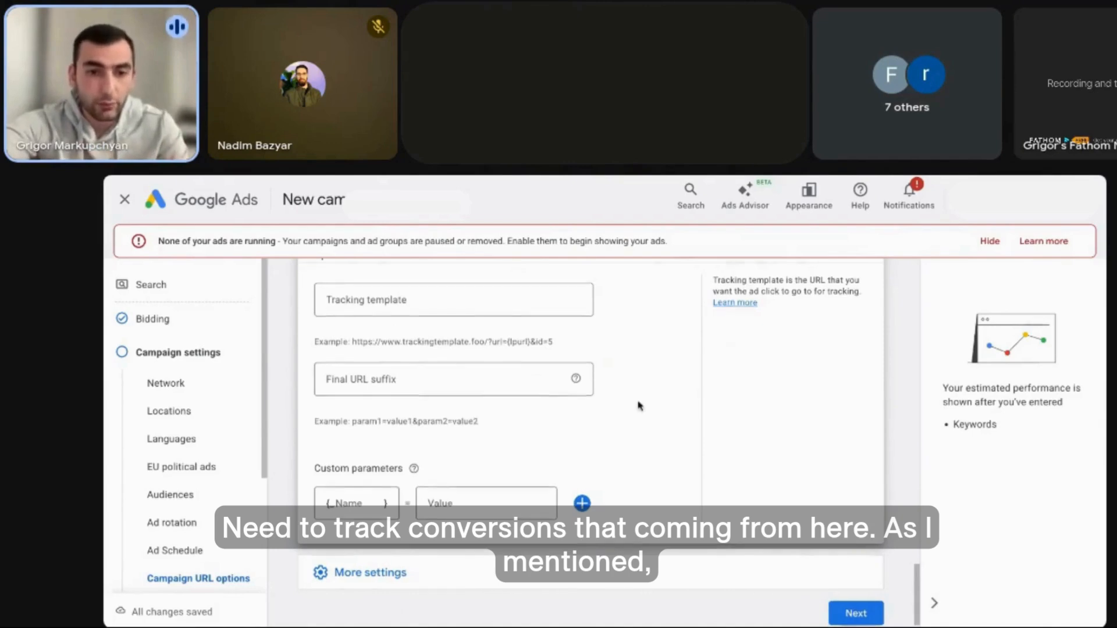
pyautogui.scroll(1, 637, 404)
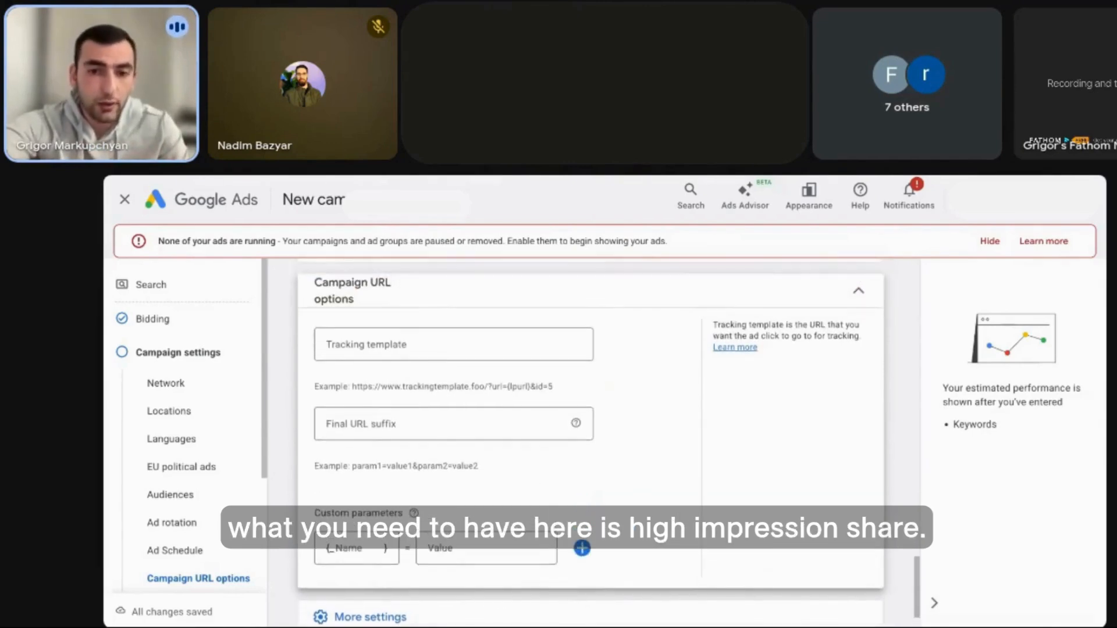
pyautogui.scroll(-1, 591, 436)
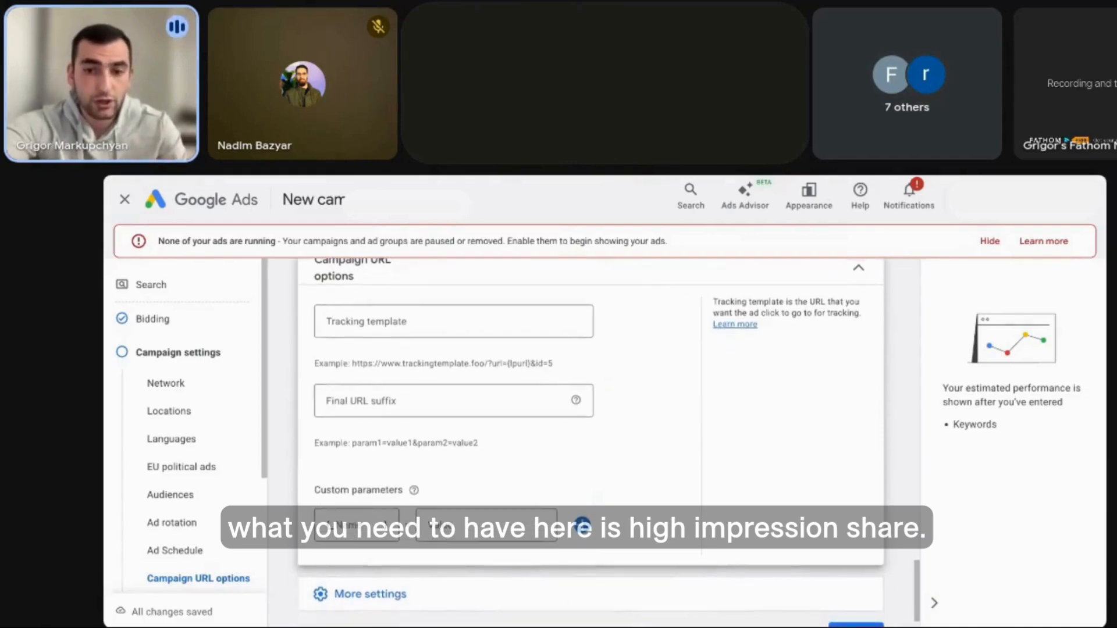
pyautogui.scroll(-1, 590, 442)
pyautogui.scroll(1, 591, 439)
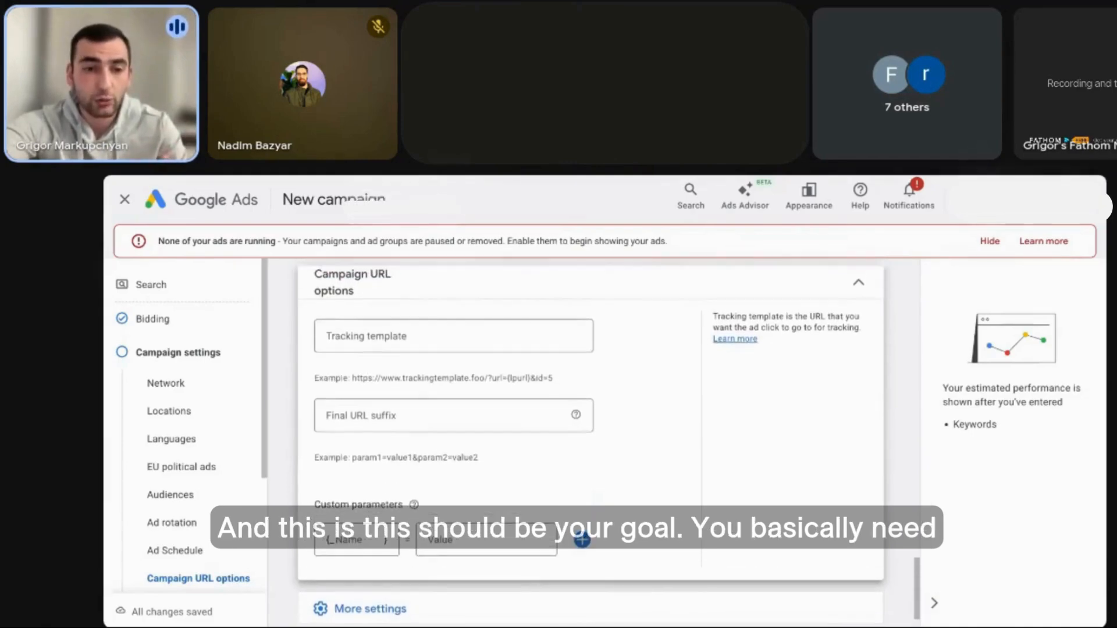
pyautogui.scroll(-1, 591, 418)
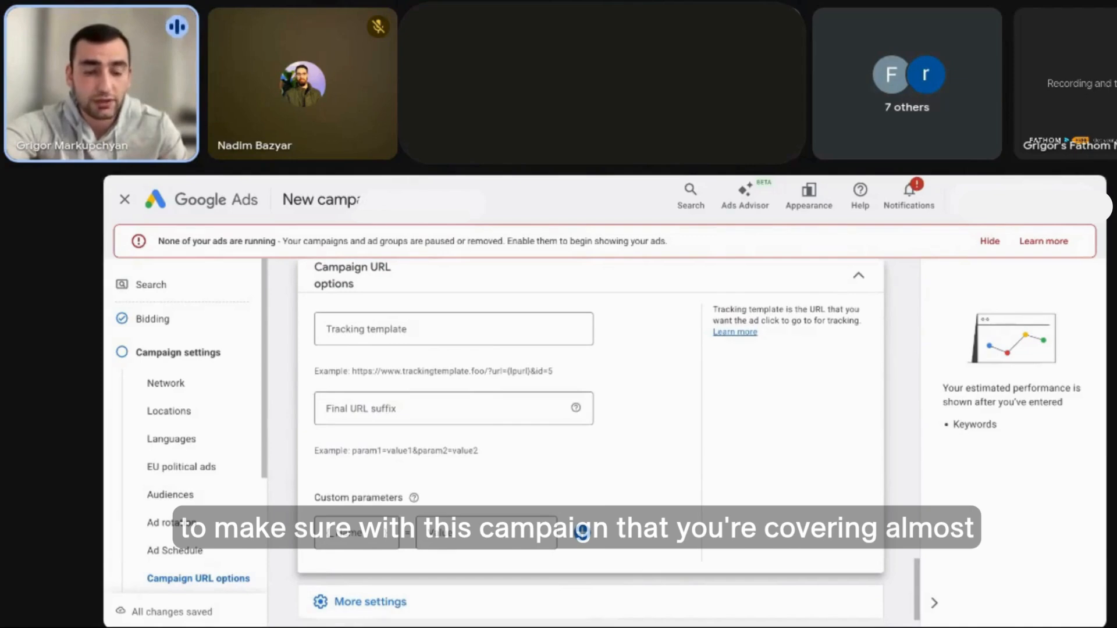
pyautogui.scroll(-3, 625, 411)
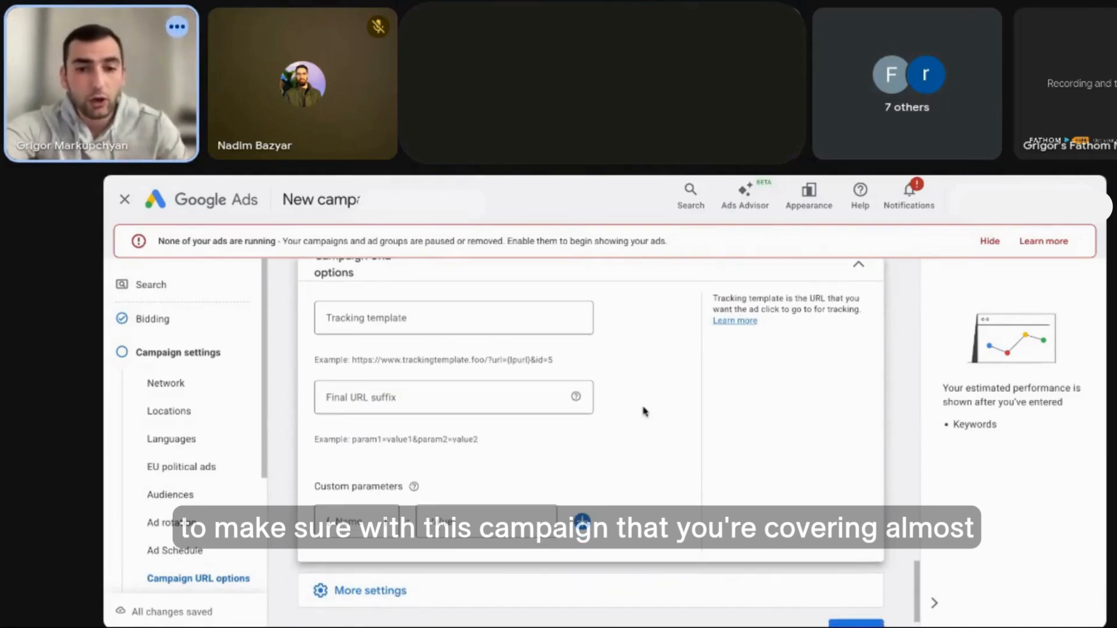
# Look into the page feeds among the additional settings, collapse them without adding any, and proceed to the AI Max stage
pyautogui.scroll(-2, 644, 411)
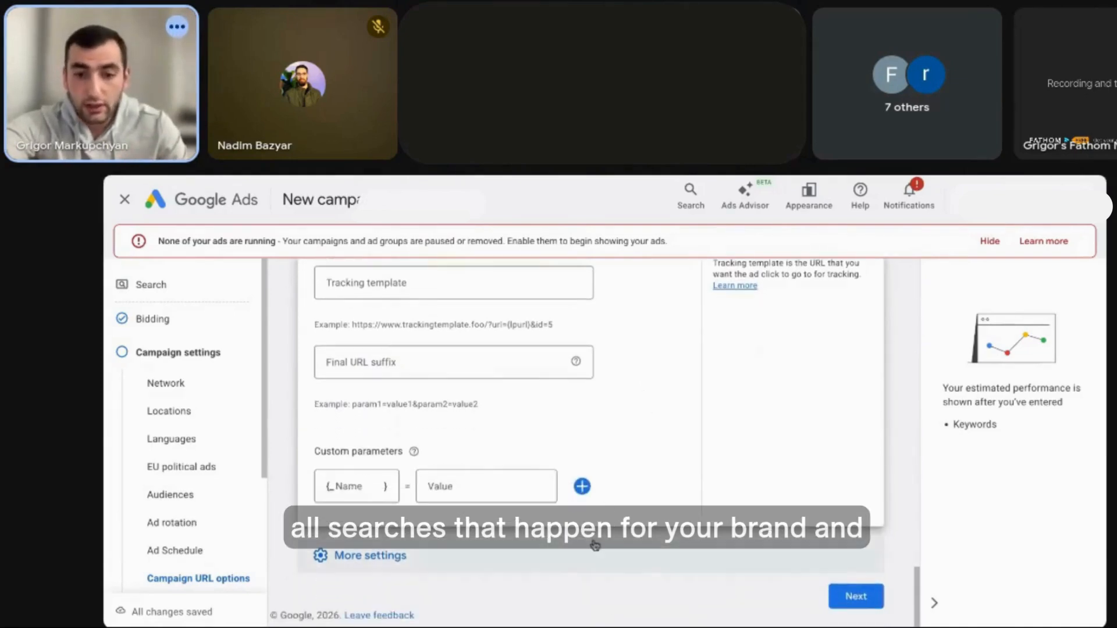
pyautogui.scroll(-5, 635, 470)
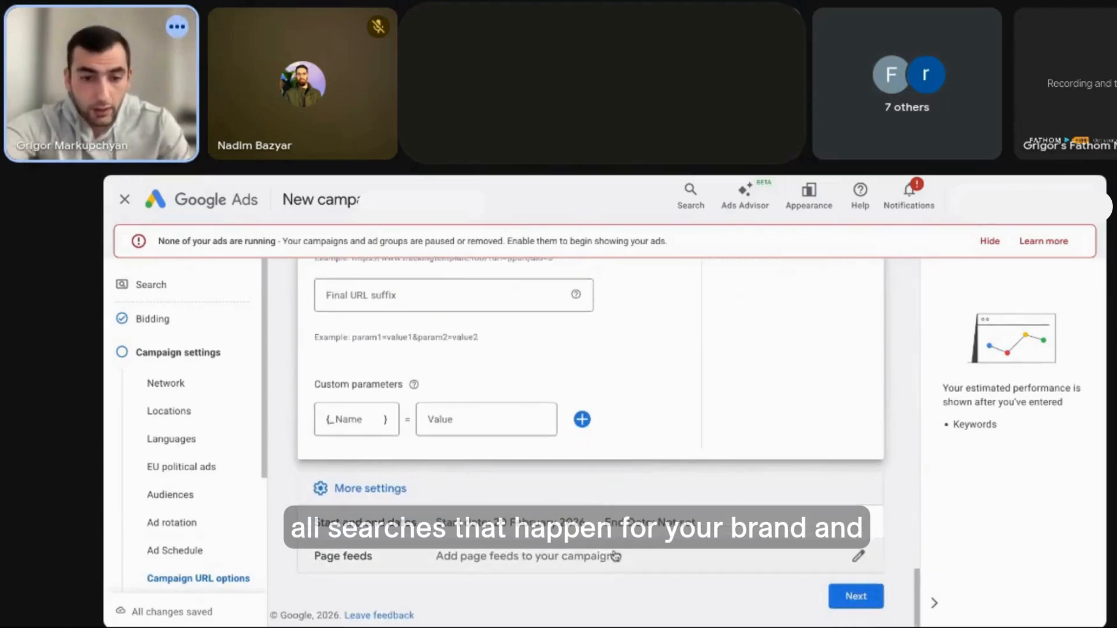
pyautogui.click(596, 573)
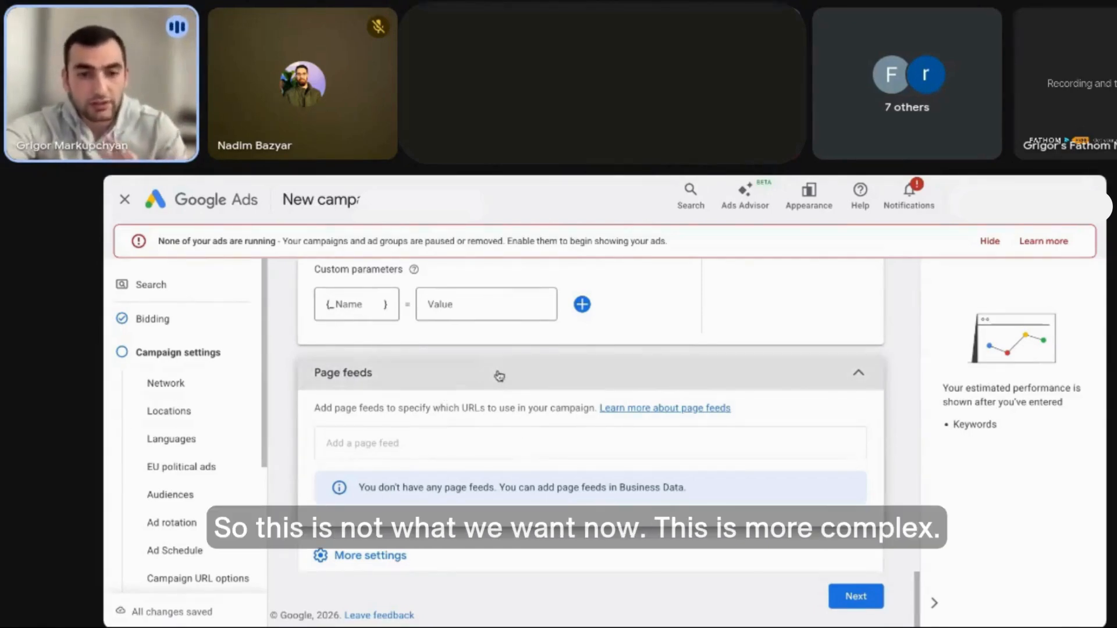
pyautogui.click(517, 375)
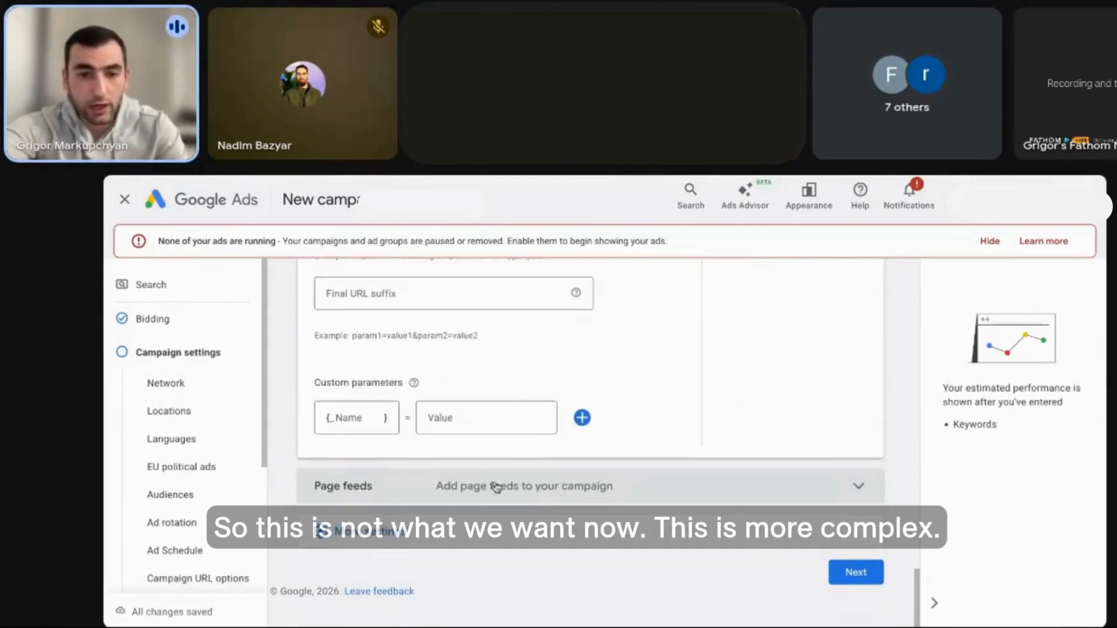
pyautogui.click(390, 552)
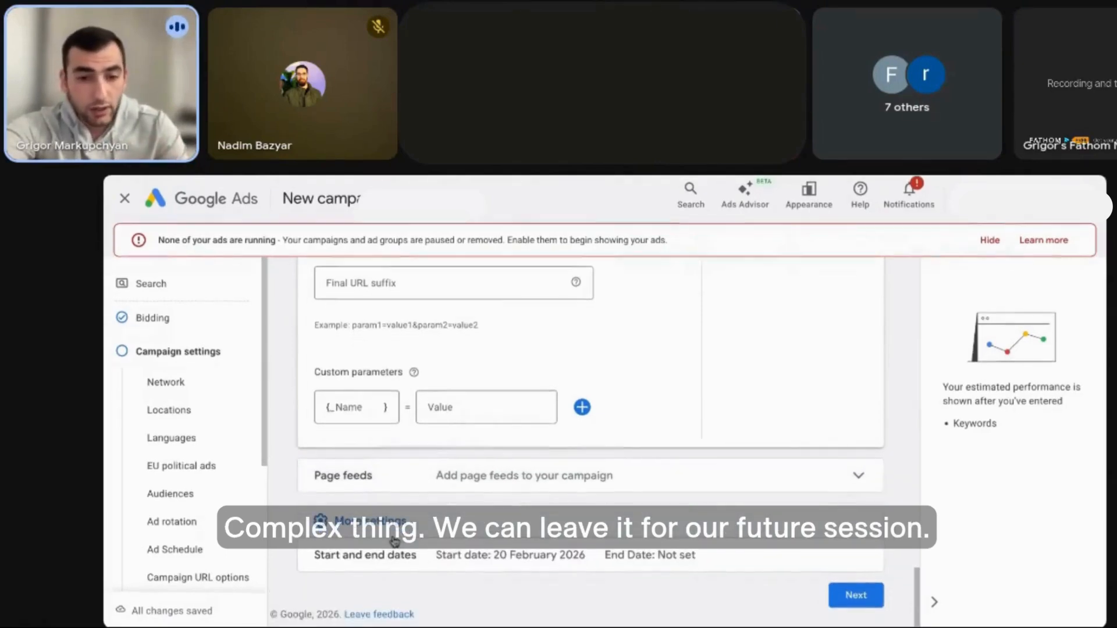
pyautogui.click(849, 597)
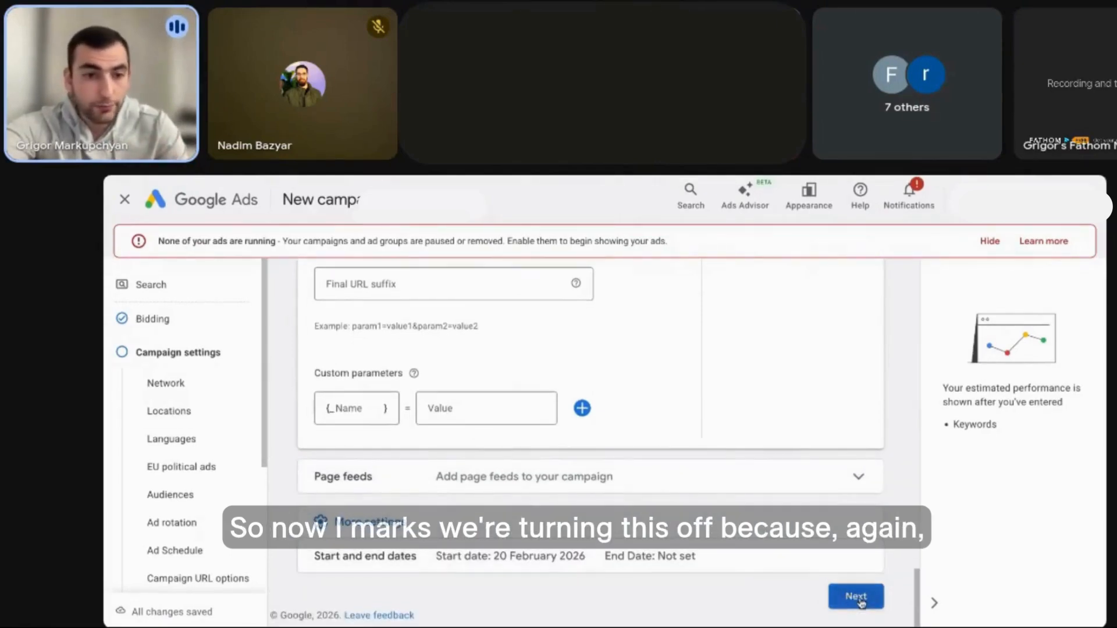
# Review the AI Max for search campaigns description, its optimisation option and the asset optimisation and brands settings
pyautogui.scroll(3, 509, 434)
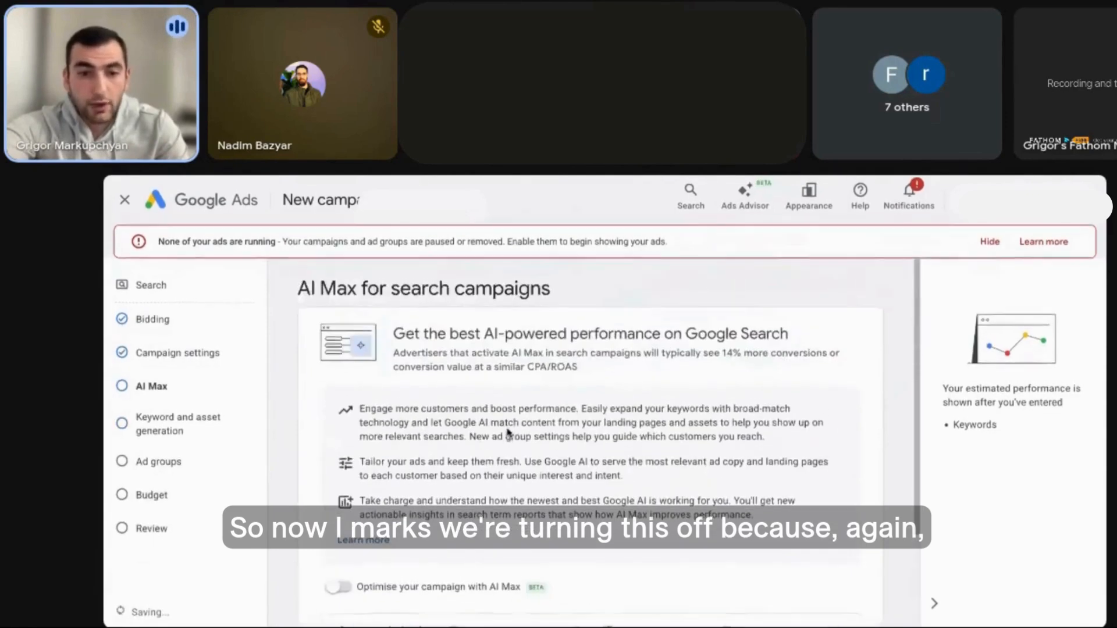
pyautogui.scroll(-3, 509, 432)
pyautogui.scroll(1, 608, 365)
pyautogui.scroll(1, 608, 366)
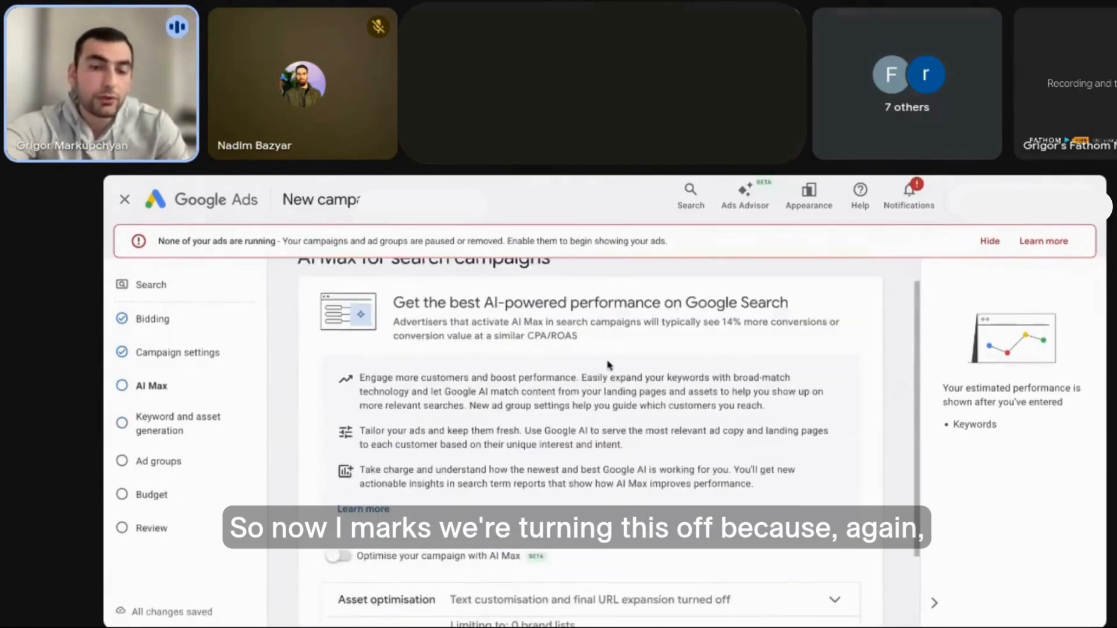
pyautogui.scroll(-2, 700, 432)
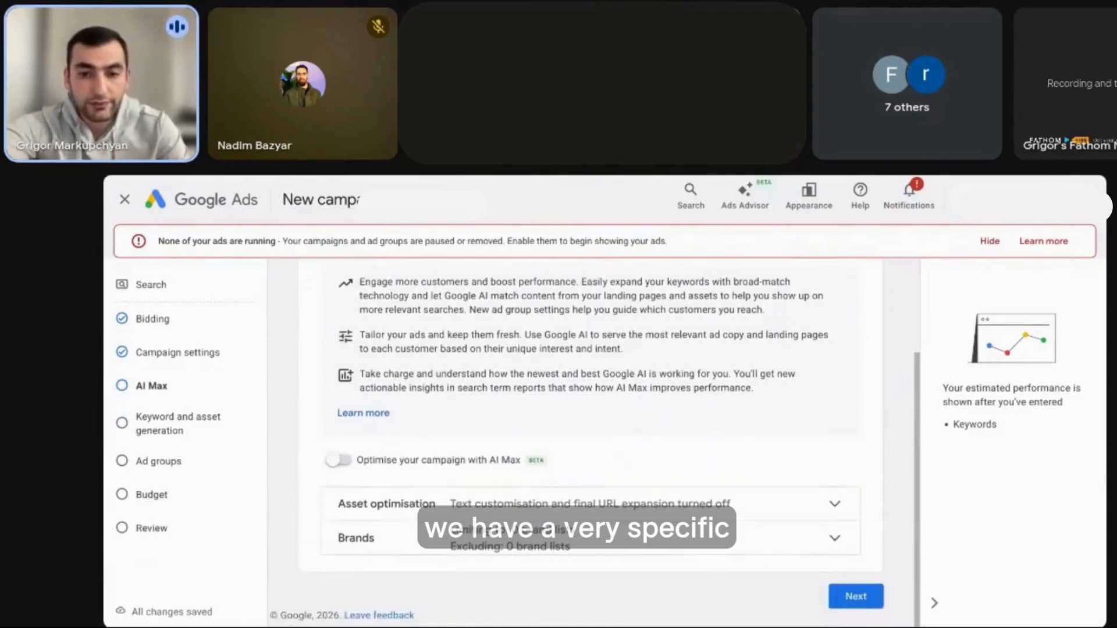
pyautogui.scroll(2, 700, 432)
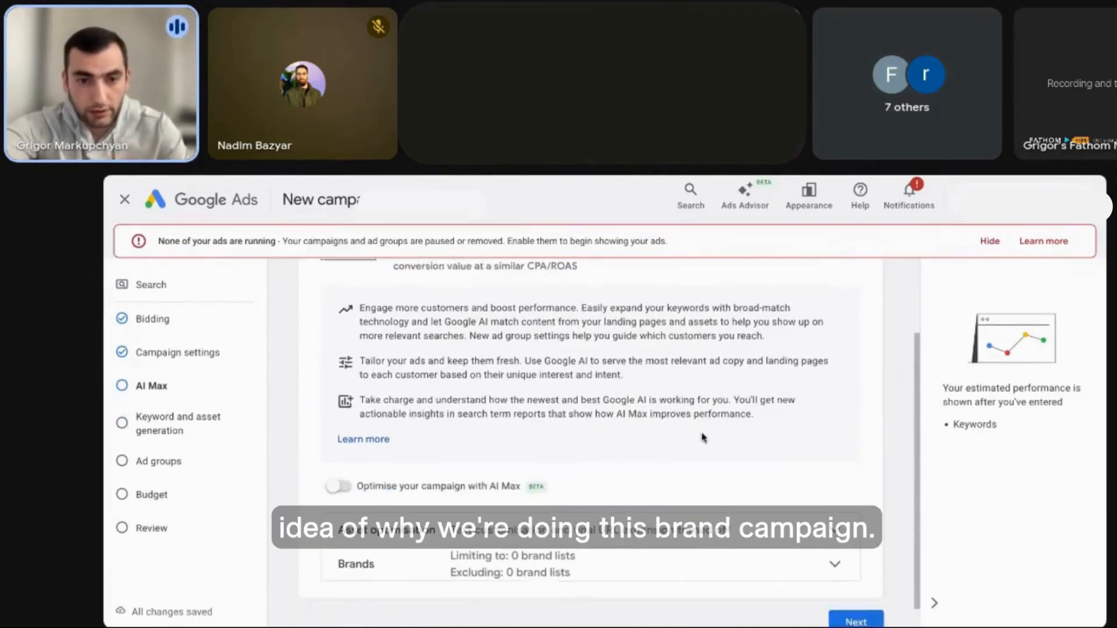
pyautogui.scroll(-2, 711, 386)
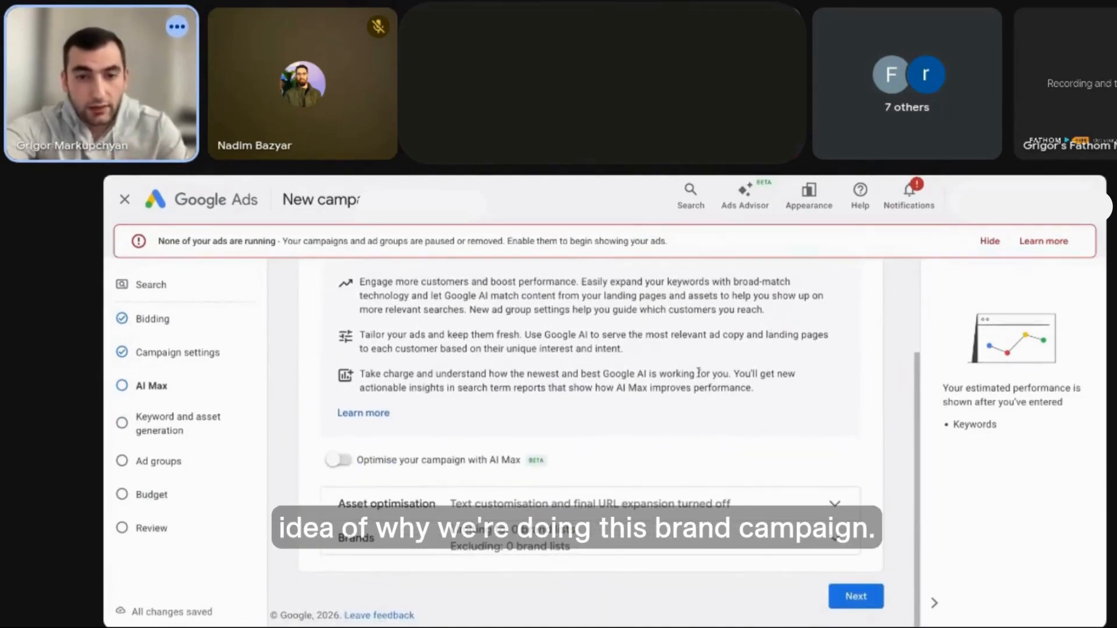
pyautogui.scroll(3, 699, 373)
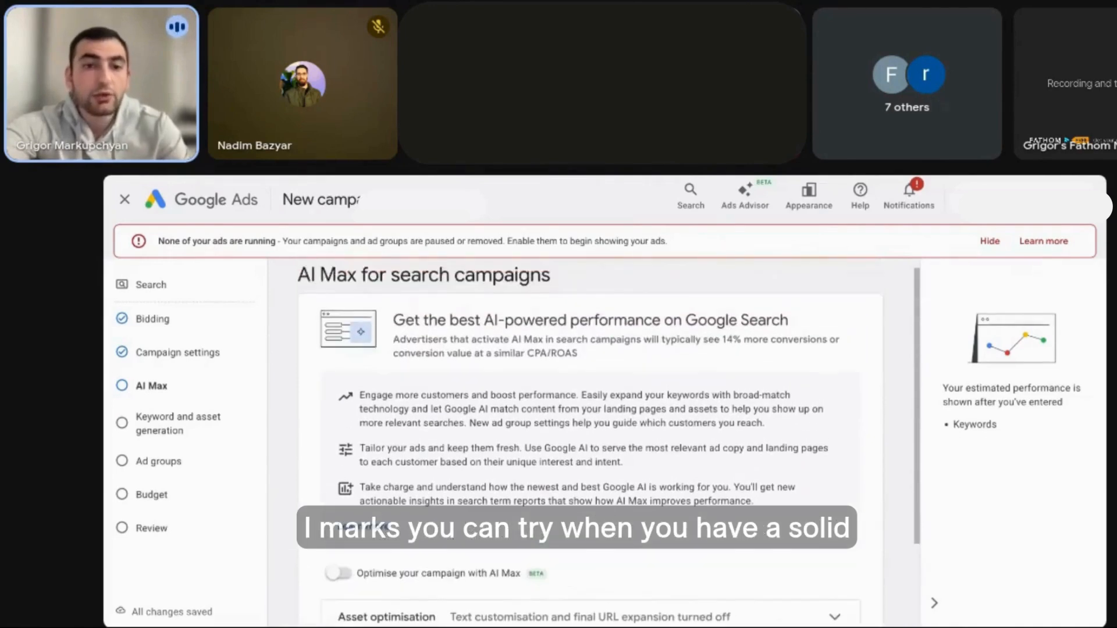
pyautogui.scroll(1, 591, 442)
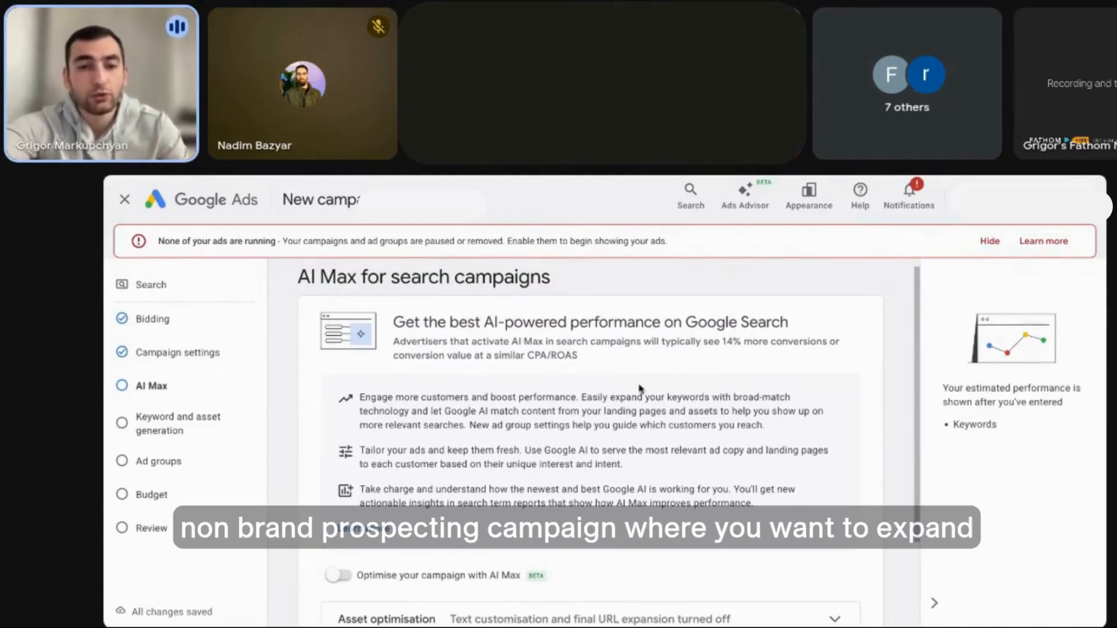
pyautogui.scroll(-2, 640, 389)
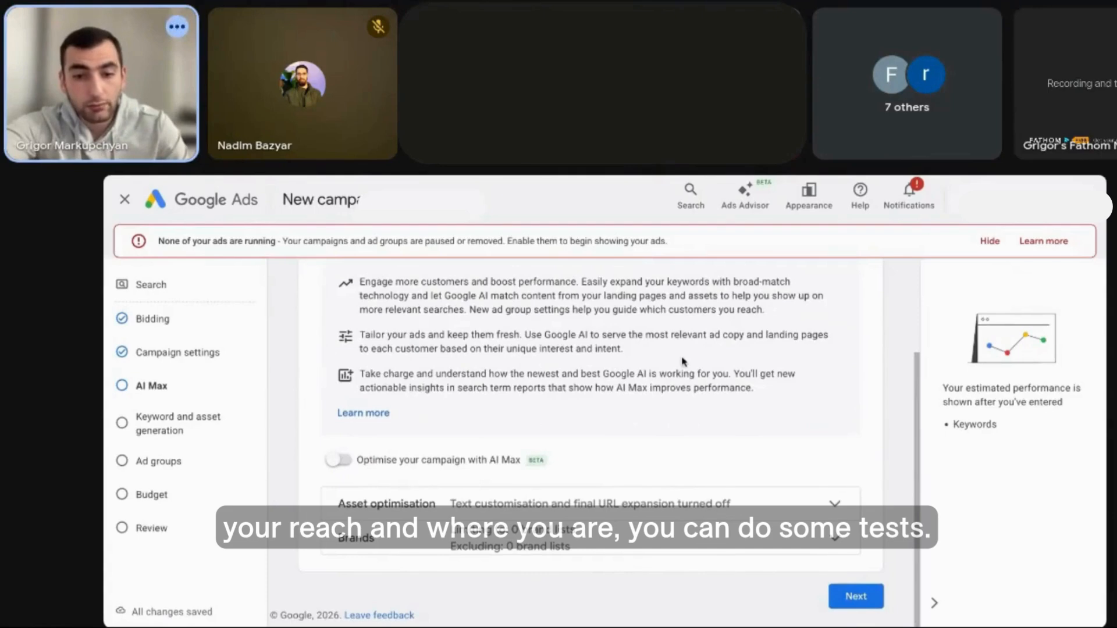
# Briefly check the asset optimisation settings and continue past AI Max without enabling it for the campaign
pyautogui.click(762, 518)
pyautogui.click(762, 518)
pyautogui.scroll(-2, 774, 523)
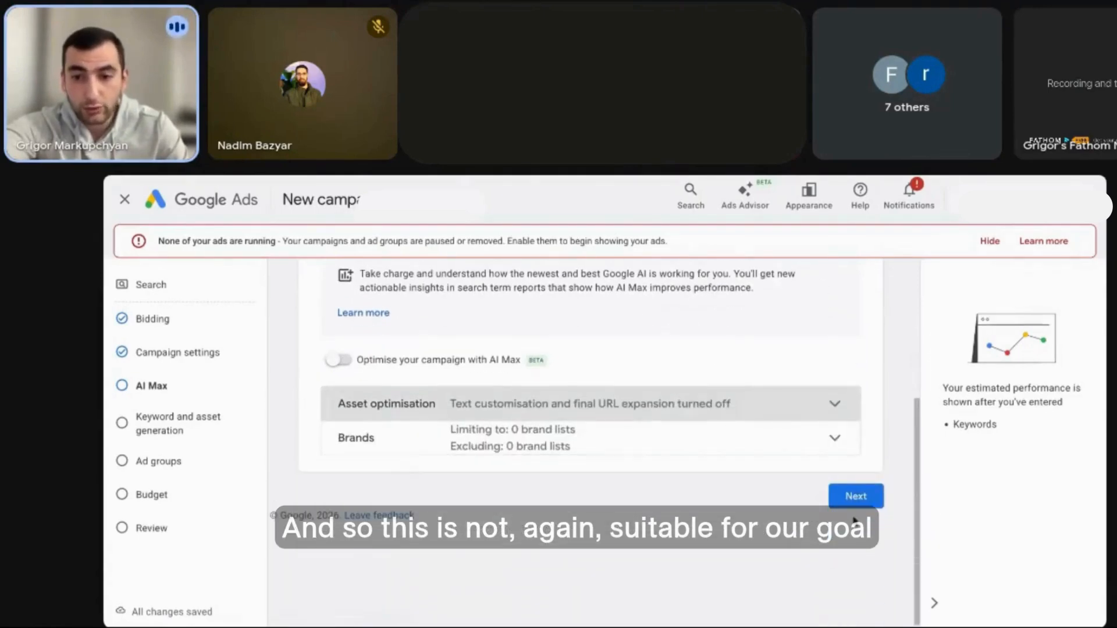
pyautogui.click(853, 497)
# Skip the AI keyword and asset generation and dismiss the Ads Advisor chat on the ad group page
pyautogui.scroll(-3, 727, 441)
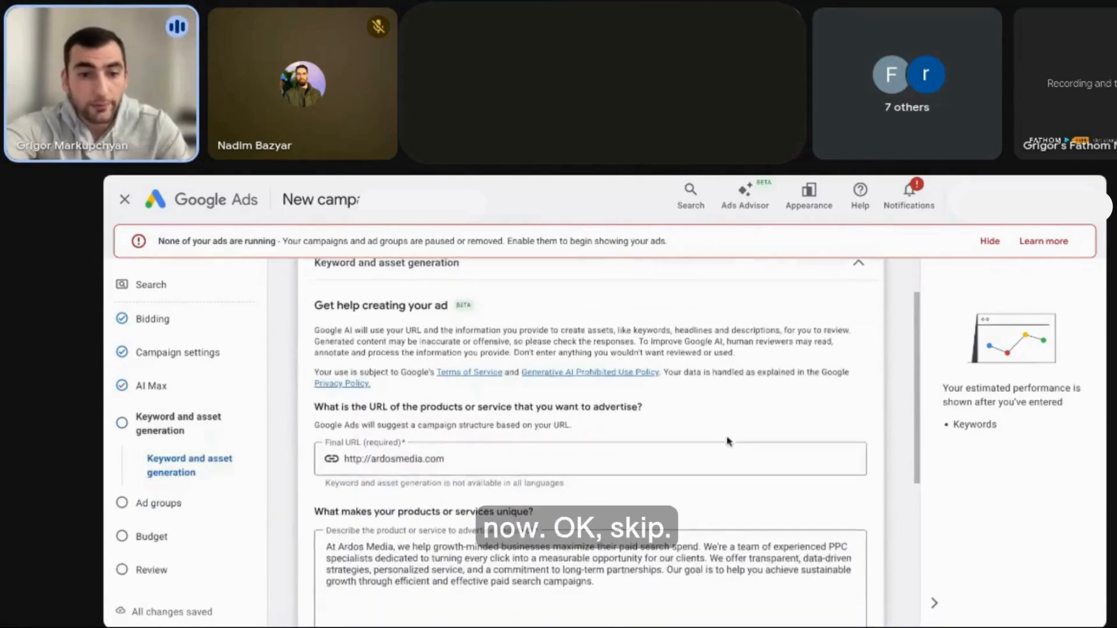
pyautogui.scroll(-3, 727, 441)
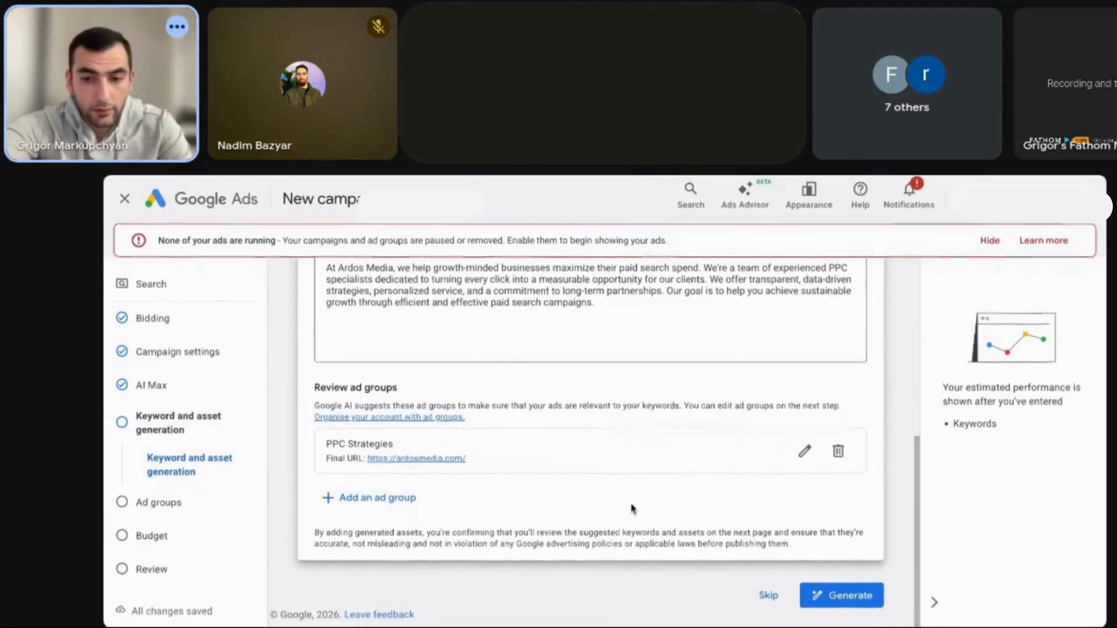
pyautogui.click(768, 594)
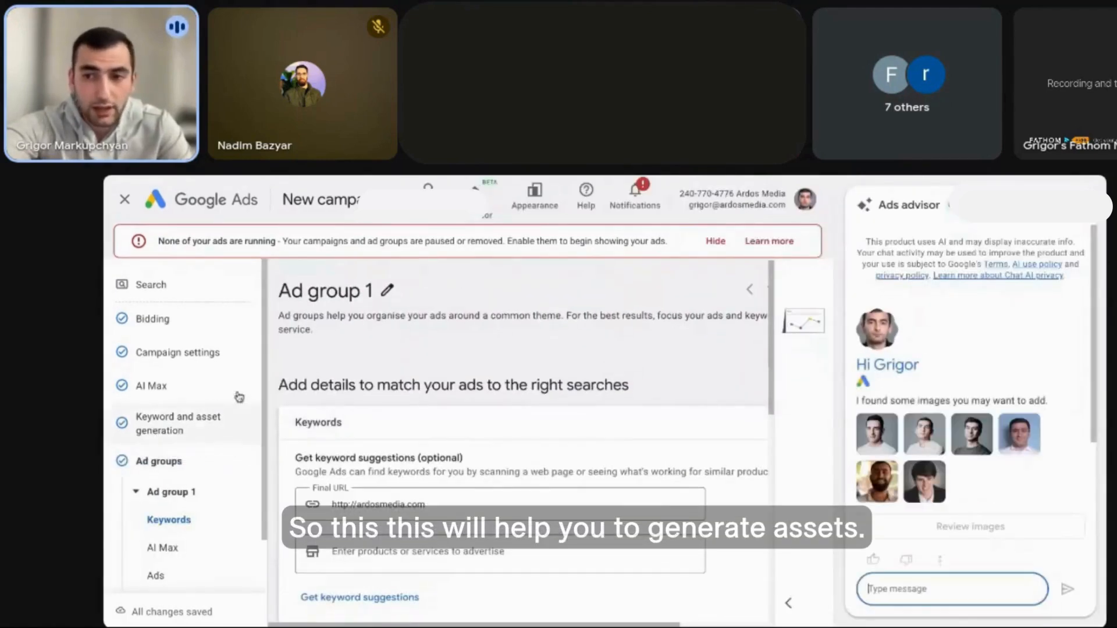
pyautogui.click(1078, 204)
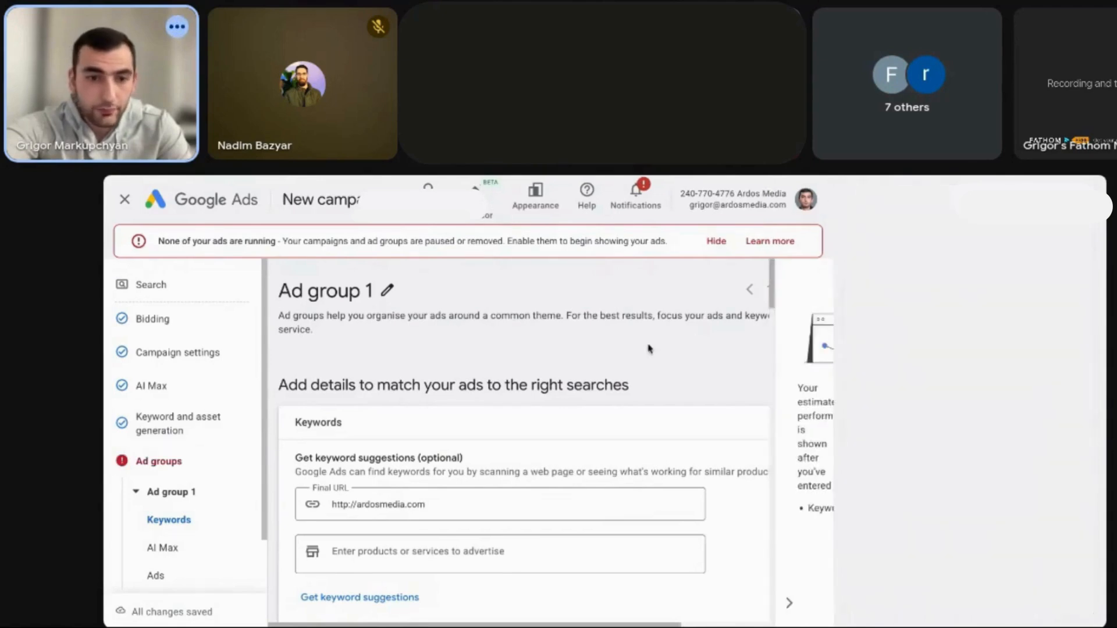
# Enter the brand name as the first exact match keyword of Ad group 1: [ardos media]
pyautogui.scroll(-2, 215, 459)
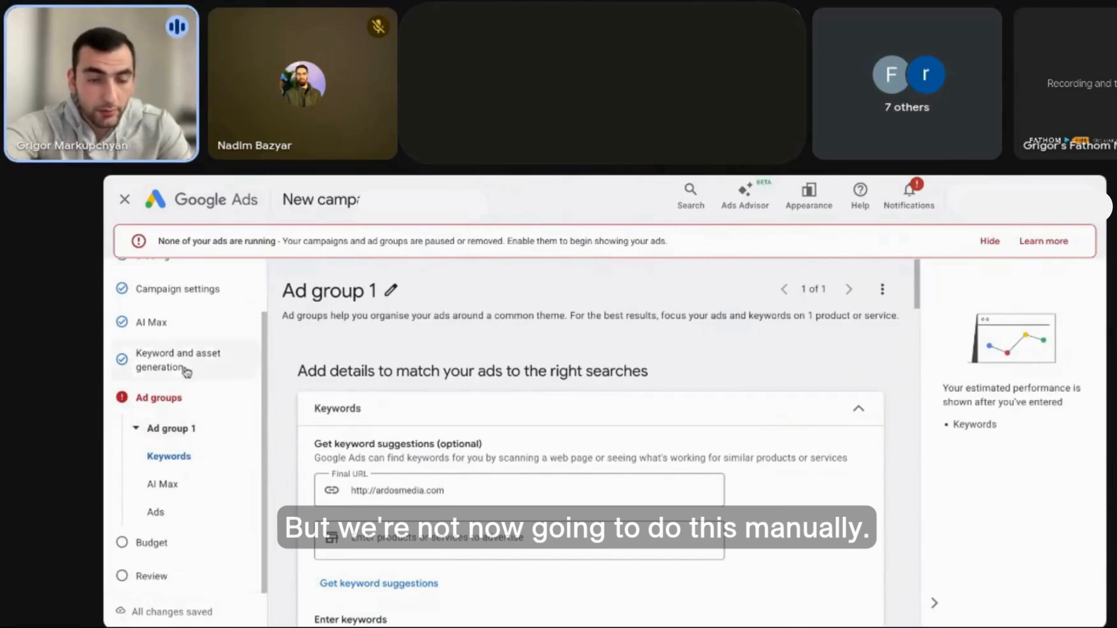
pyautogui.scroll(-2, 465, 396)
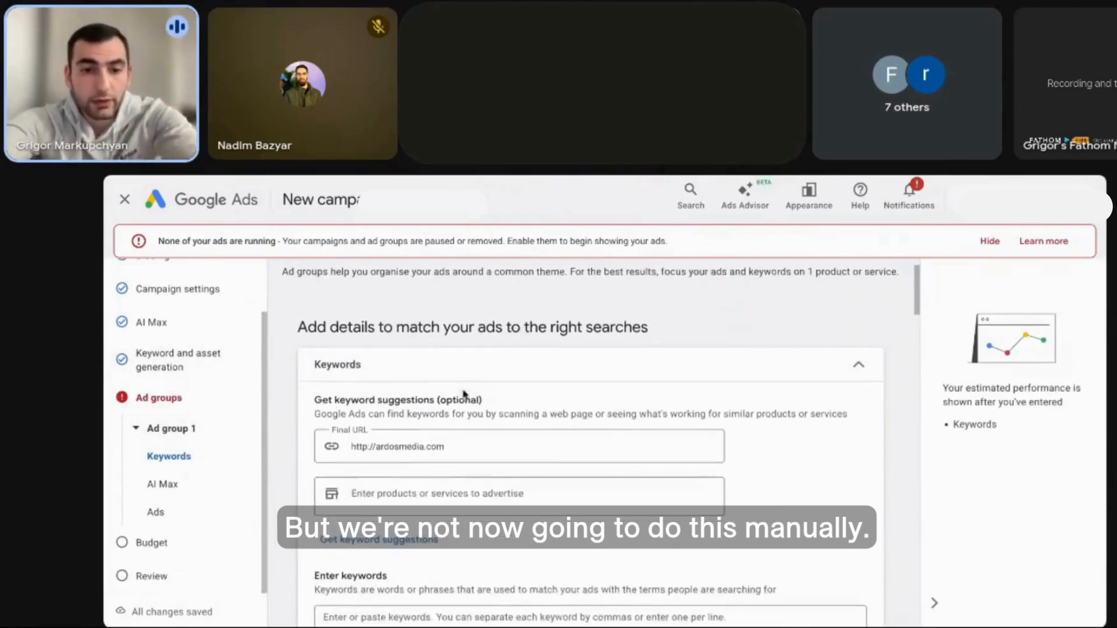
pyautogui.scroll(-3, 442, 401)
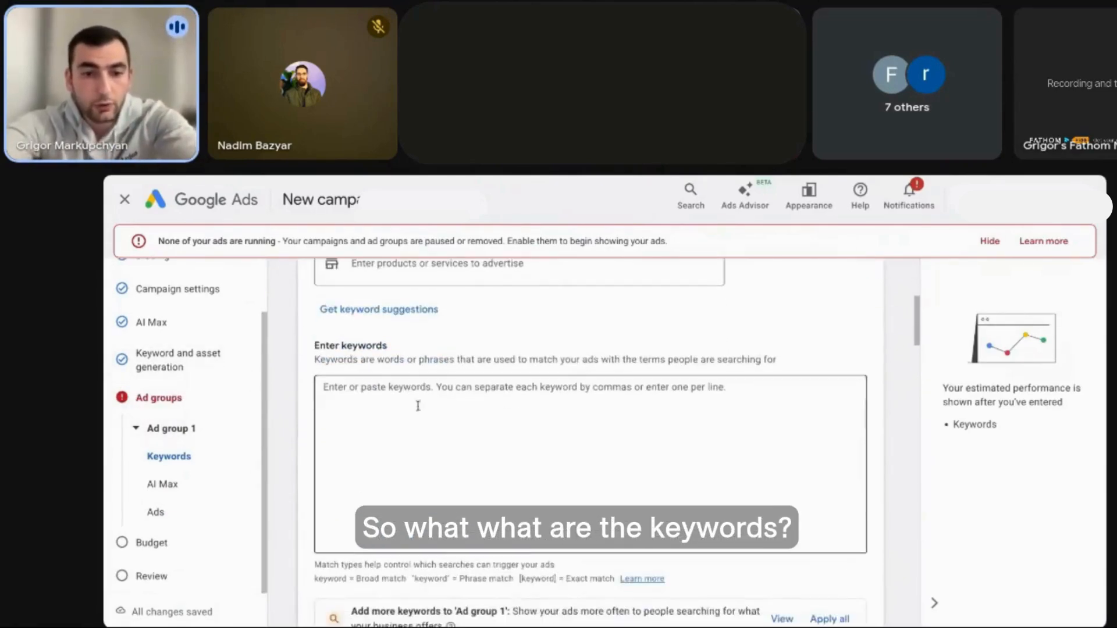
pyautogui.click(409, 406)
pyautogui.scroll(-1, 483, 402)
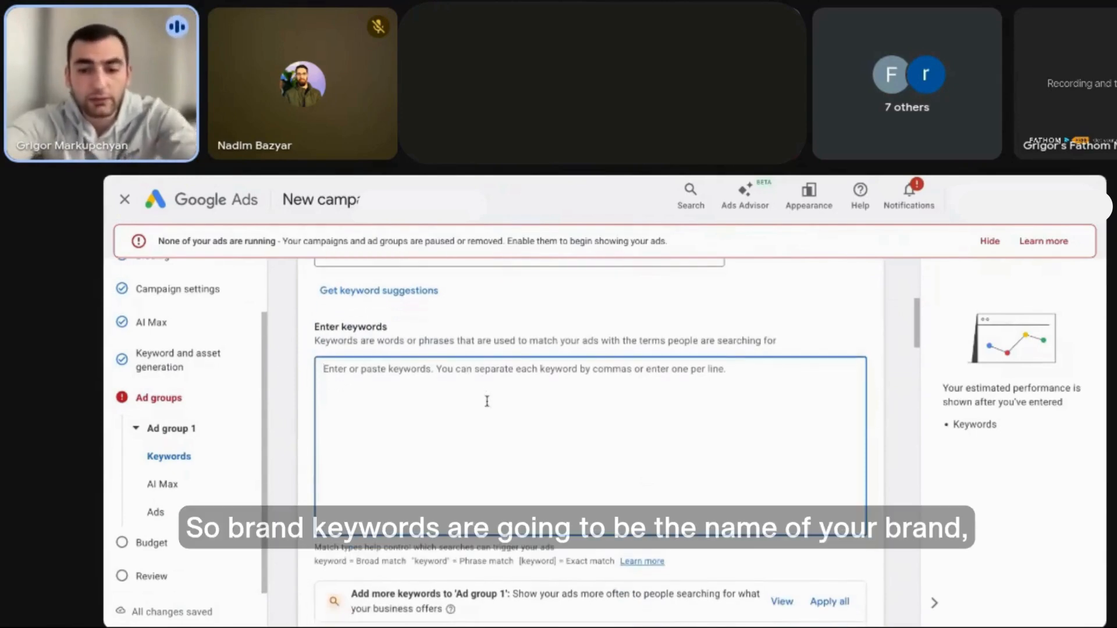
pyautogui.write('[')
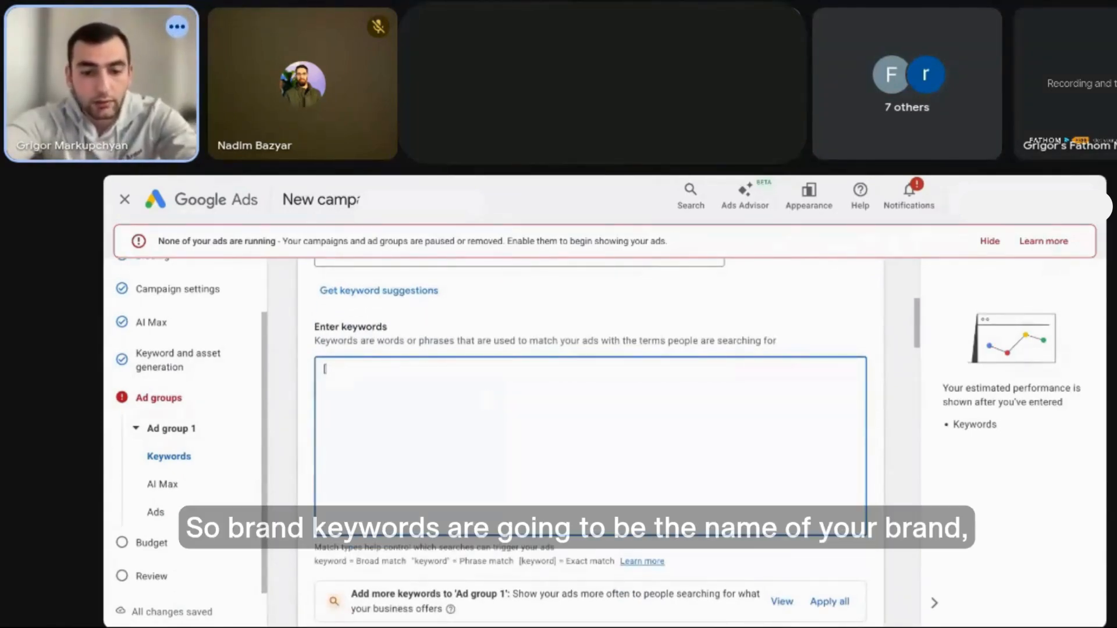
pyautogui.write('ardos med')
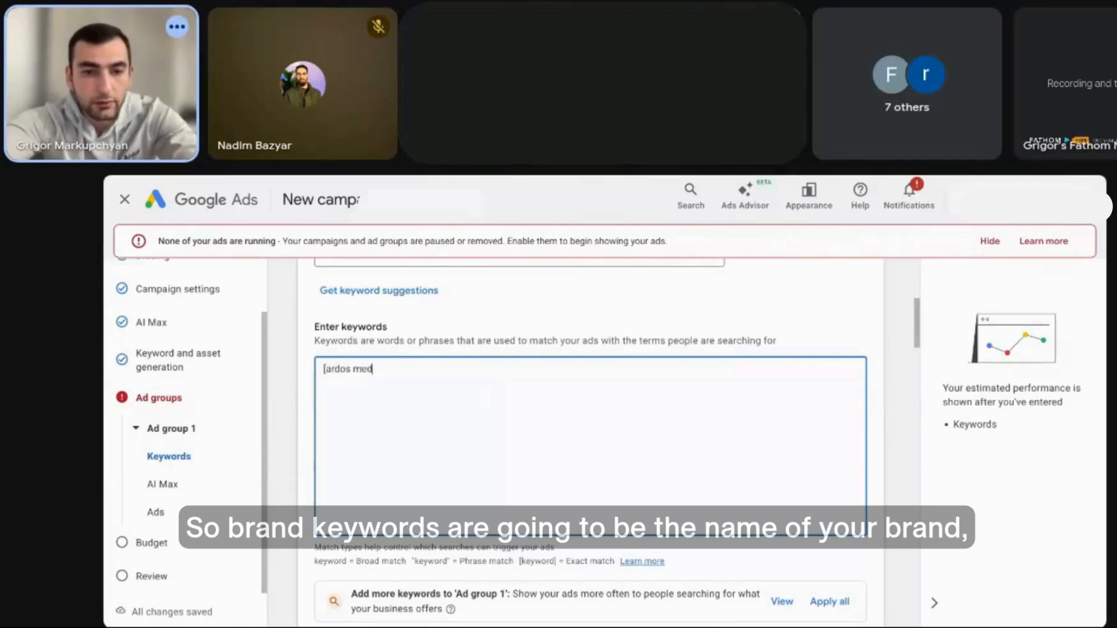
pyautogui.write('ia]')
pyautogui.press('Return')
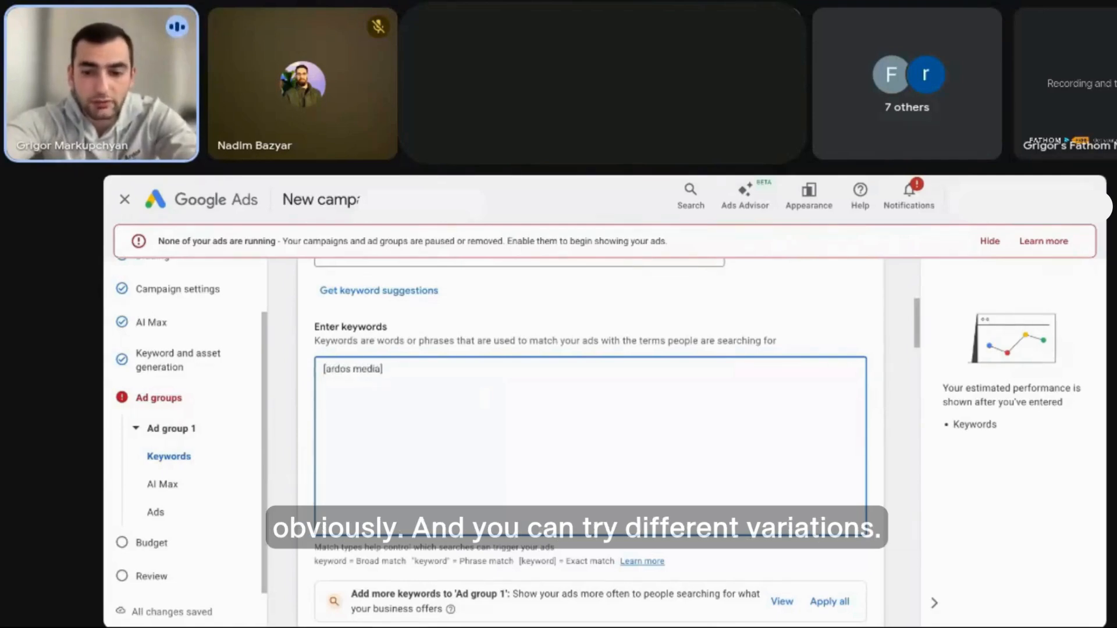
# Add the exact match keyword variations [ardos agency] and [ardosmedia.com] on separate lines of the keyword list
pyautogui.write('[ardos')
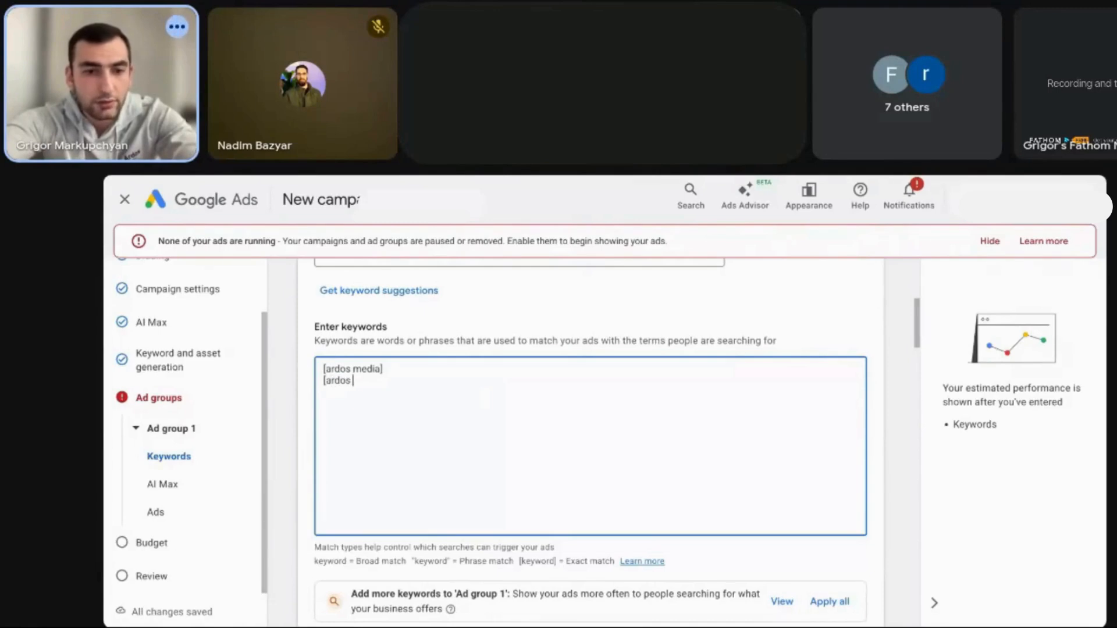
pyautogui.write(' agency]')
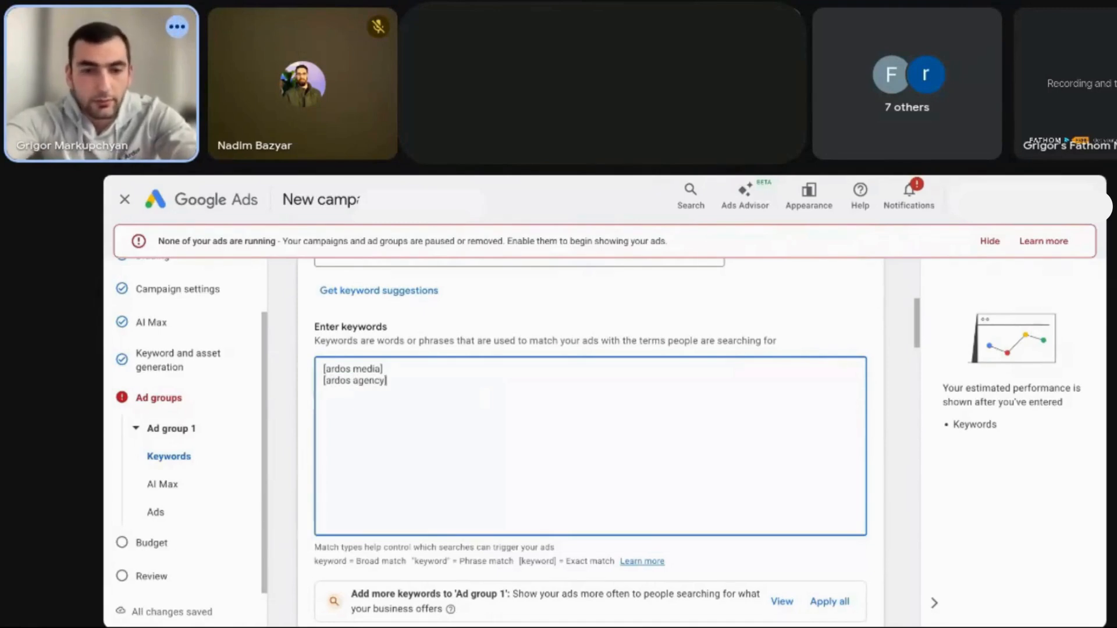
pyautogui.press('Return')
pyautogui.write('[')
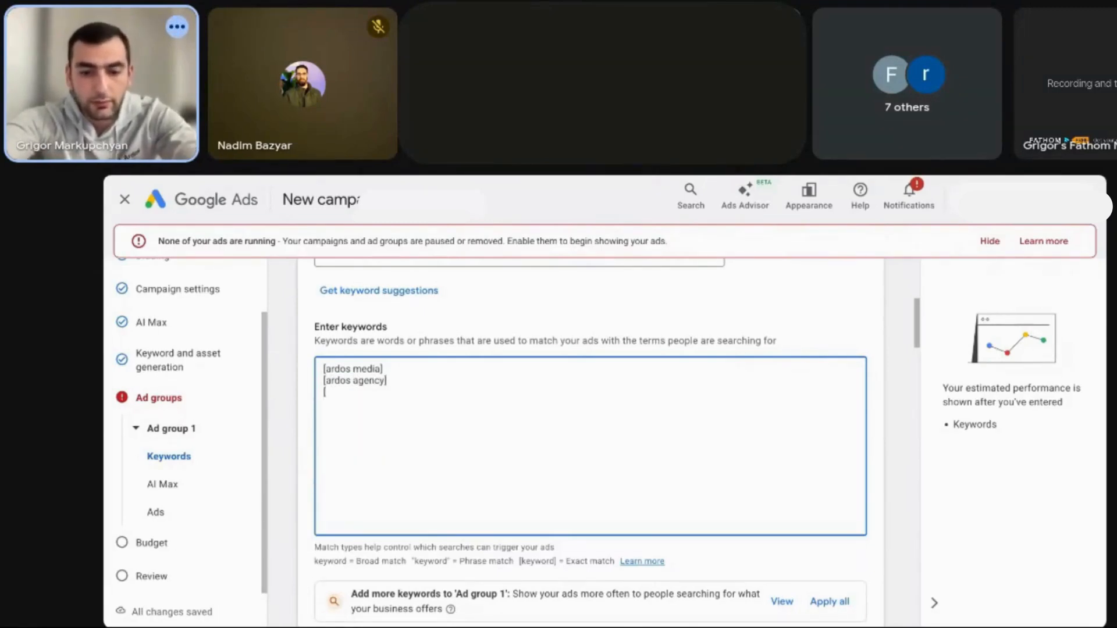
pyautogui.write('ardosme')
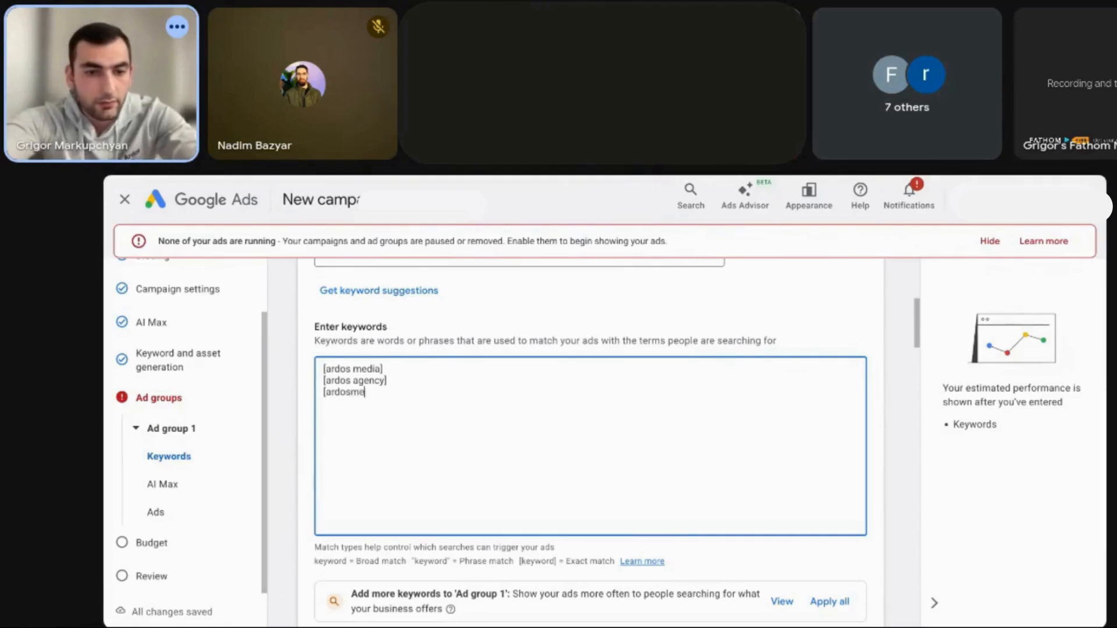
pyautogui.write('dia.com')
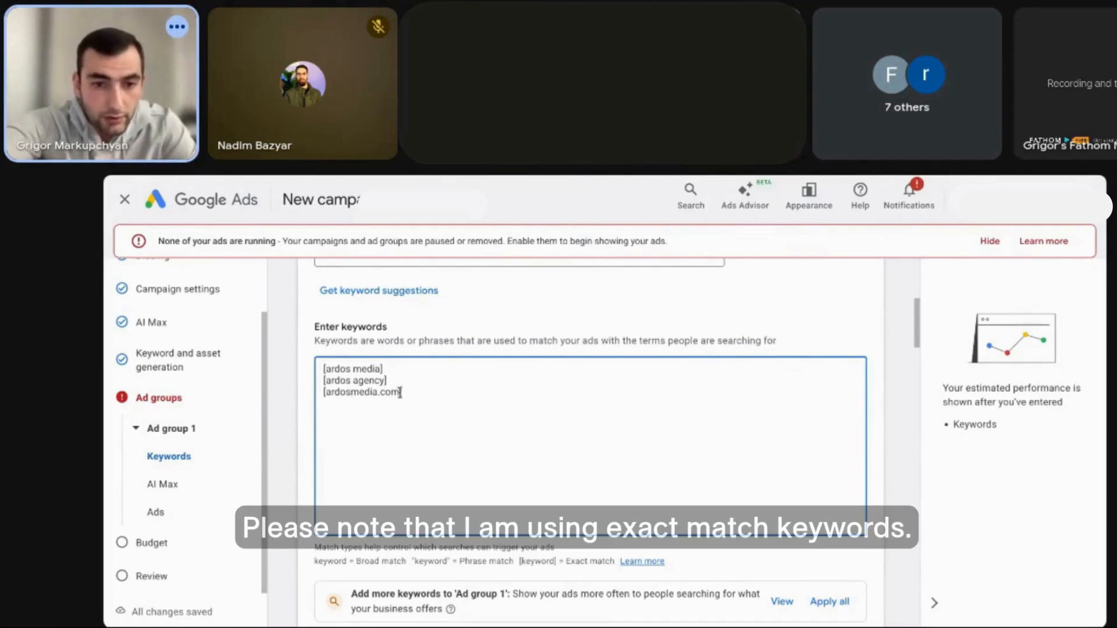
# Review the three bracketed brand keywords in Ad group 1 and their exact match notation
pyautogui.moveTo(401, 393); pyautogui.dragTo(369, 392)
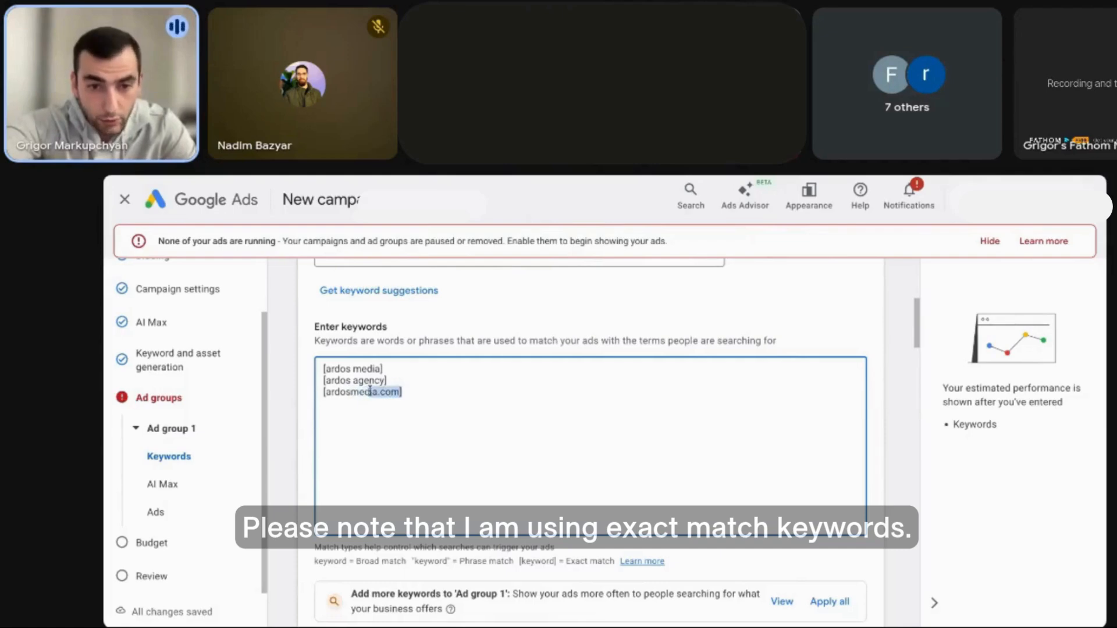
pyautogui.click(429, 393)
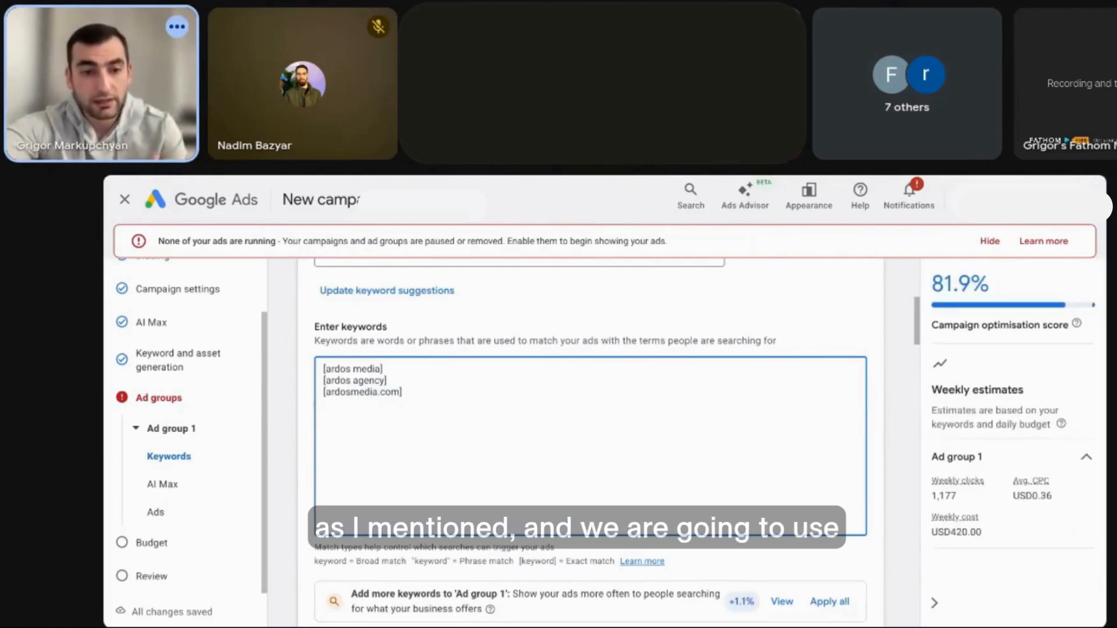
pyautogui.scroll(-1, 589, 442)
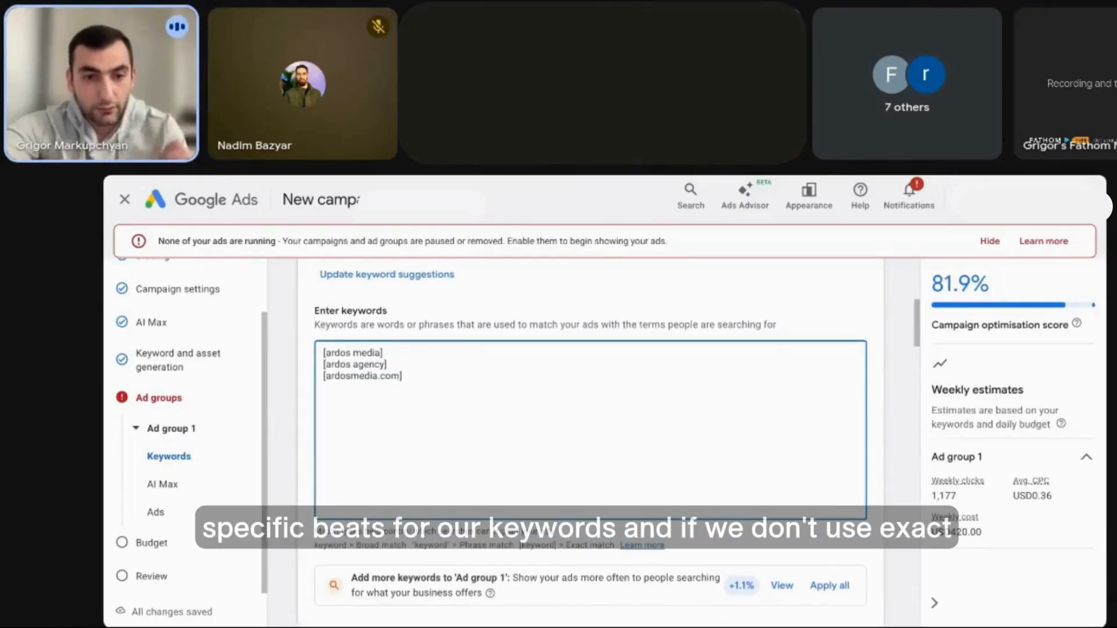
pyautogui.moveTo(410, 381); pyautogui.dragTo(346, 377)
pyautogui.click(420, 372)
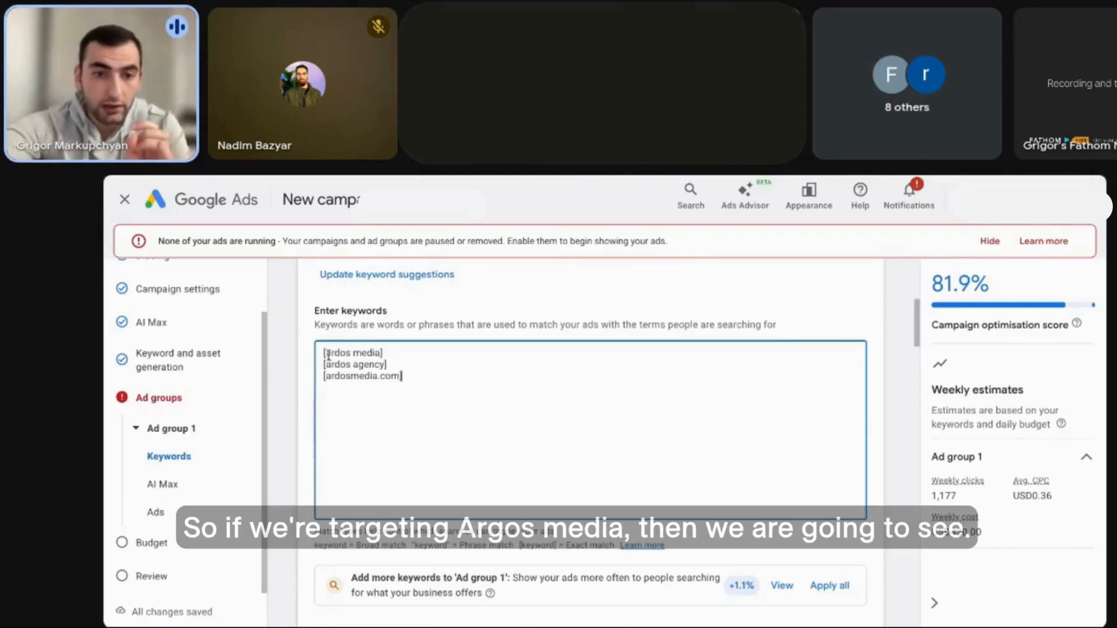
pyautogui.moveTo(324, 353); pyautogui.dragTo(382, 352)
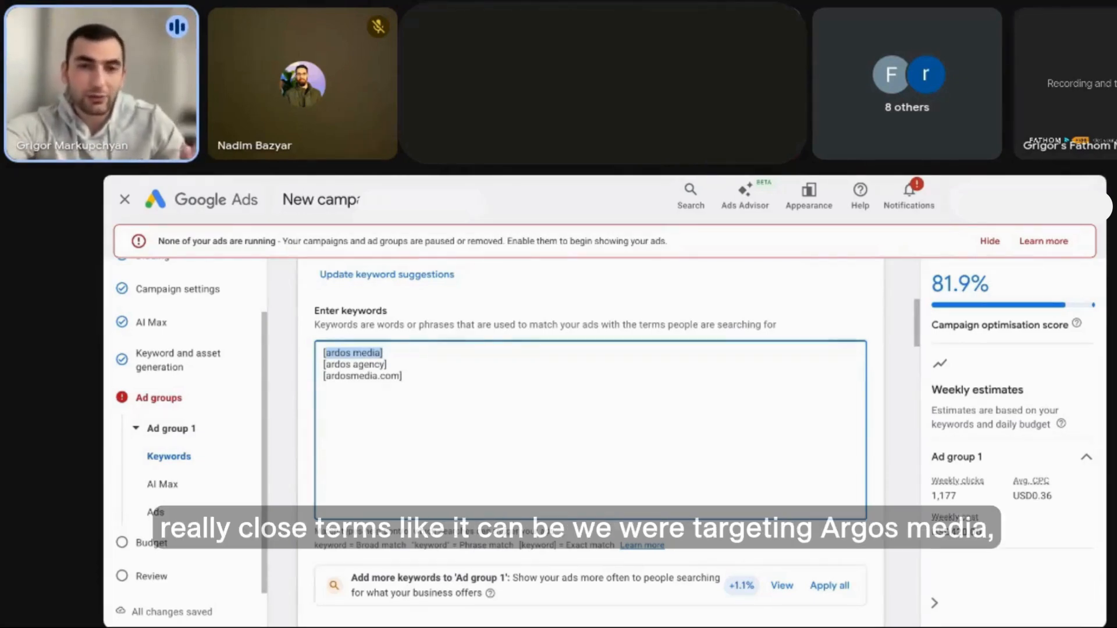
pyautogui.click(378, 362)
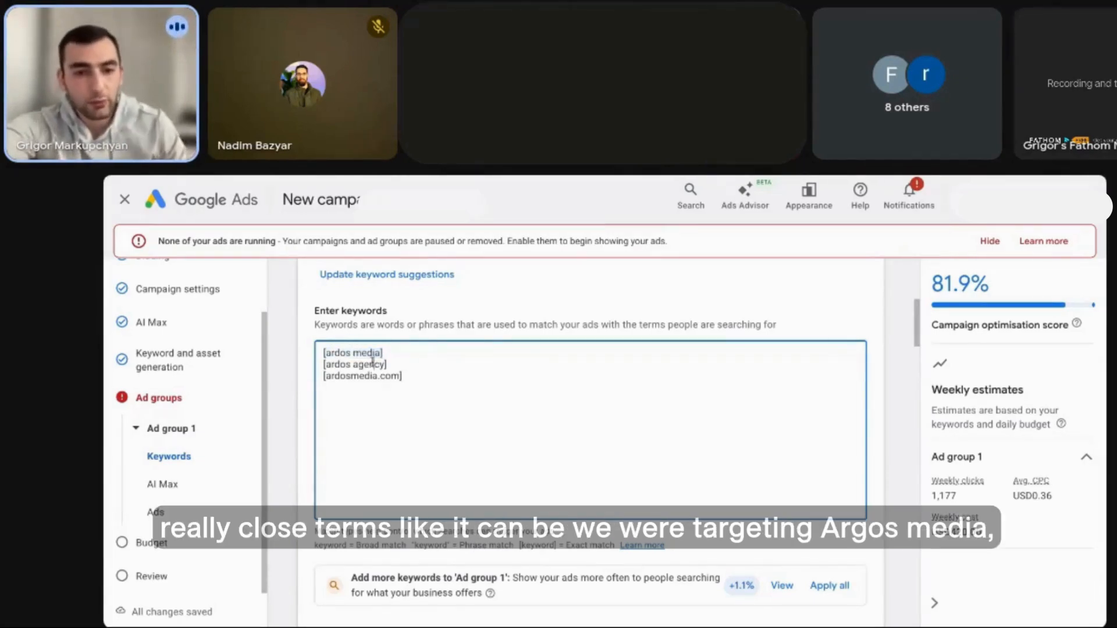
pyautogui.moveTo(398, 354); pyautogui.dragTo(324, 360)
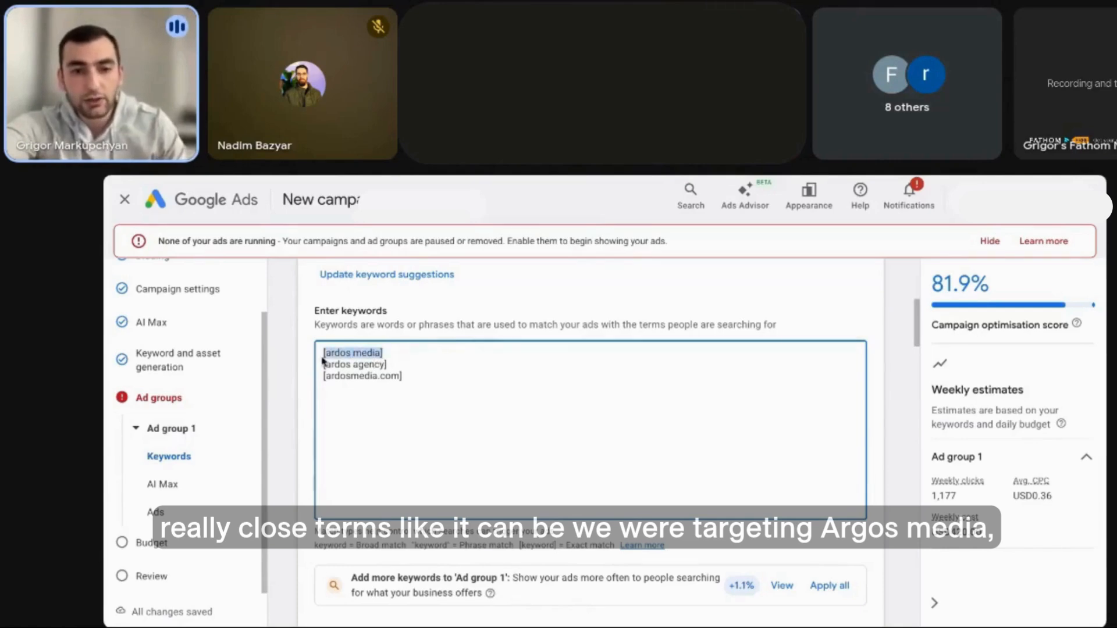
pyautogui.click(456, 374)
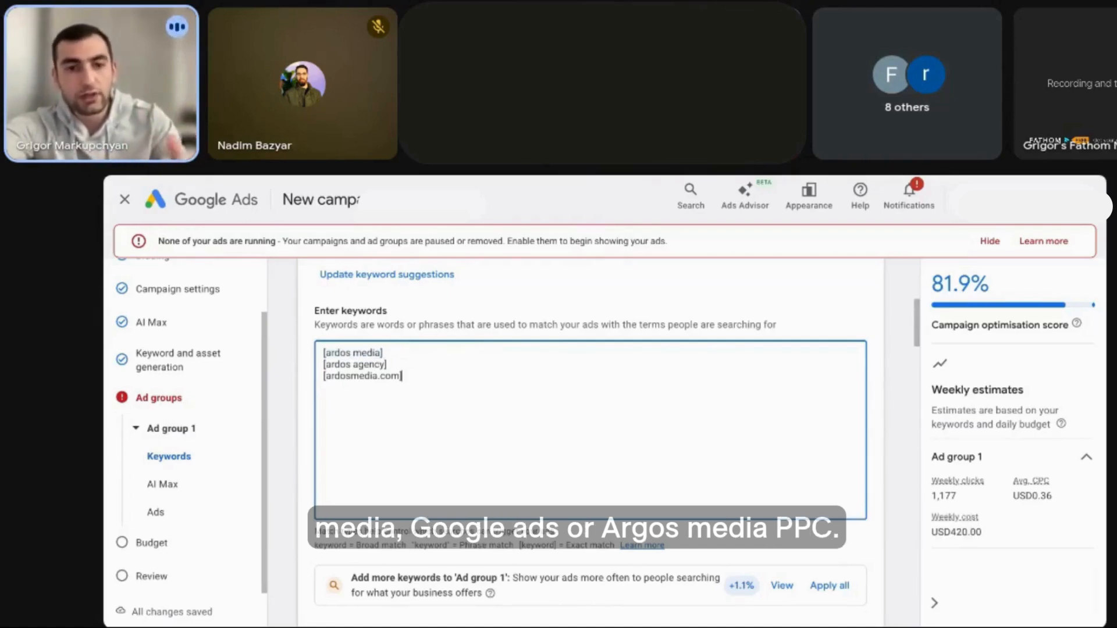
pyautogui.click(406, 350)
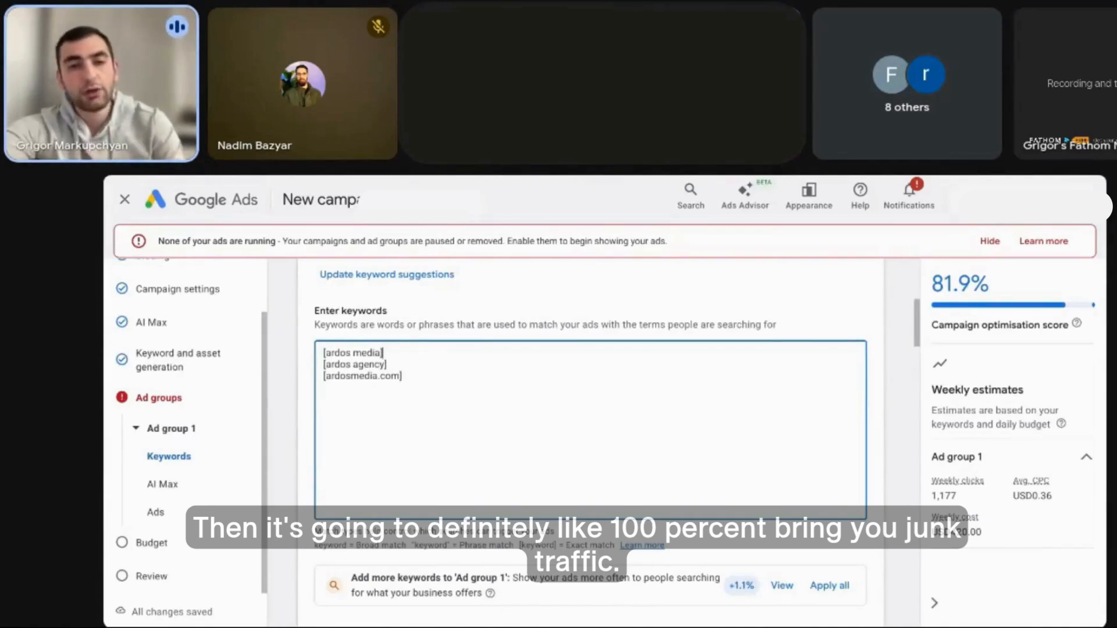
pyautogui.scroll(-1, 474, 383)
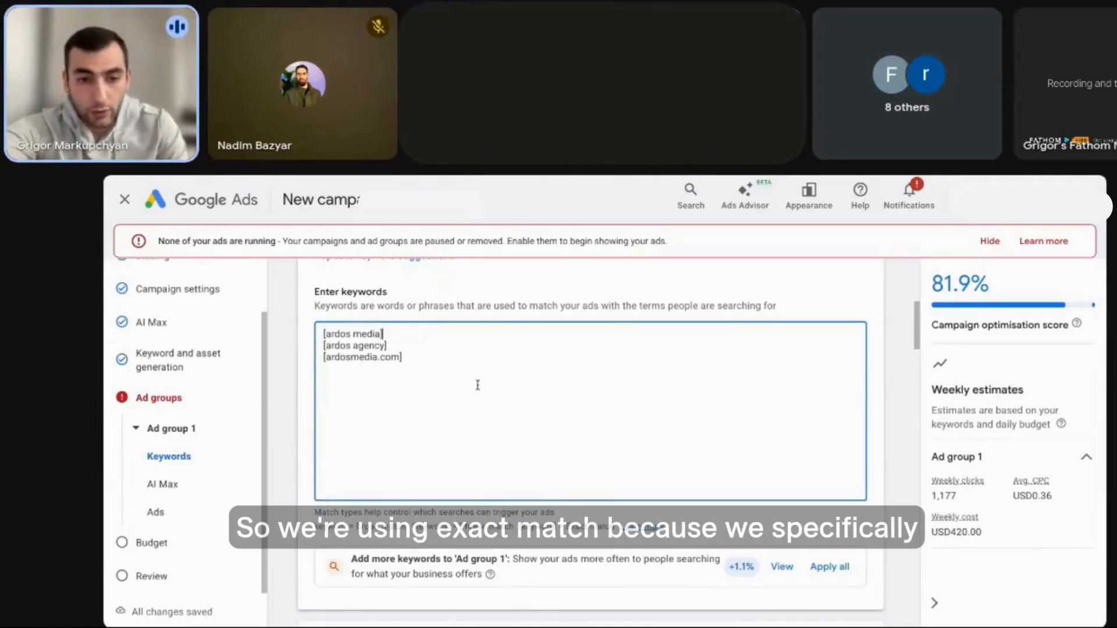
pyautogui.moveTo(416, 357); pyautogui.dragTo(336, 336)
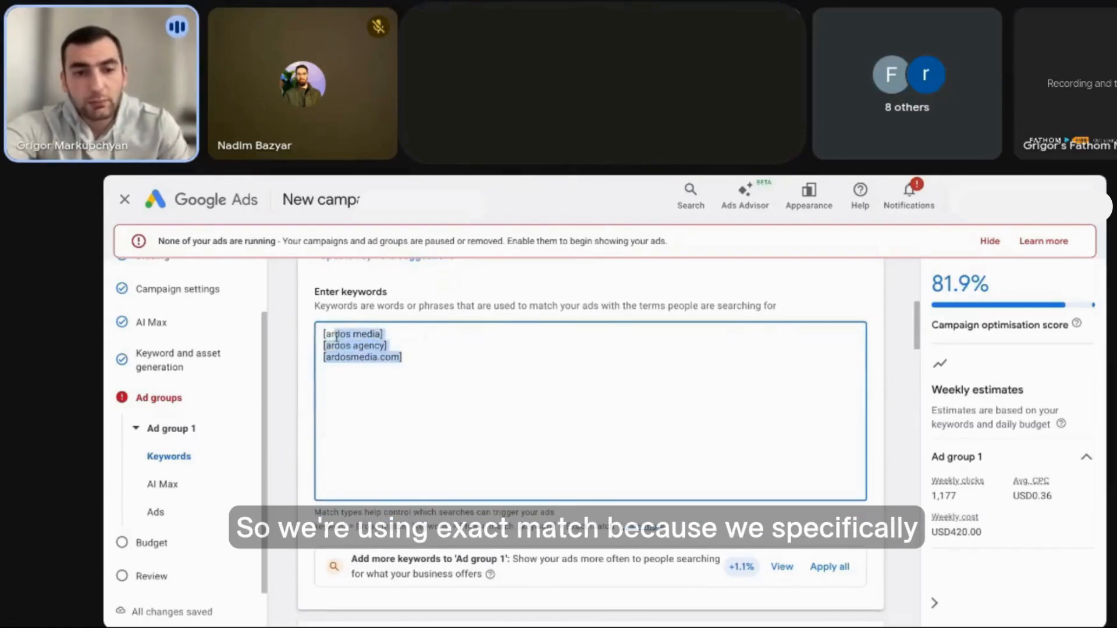
pyautogui.click(481, 359)
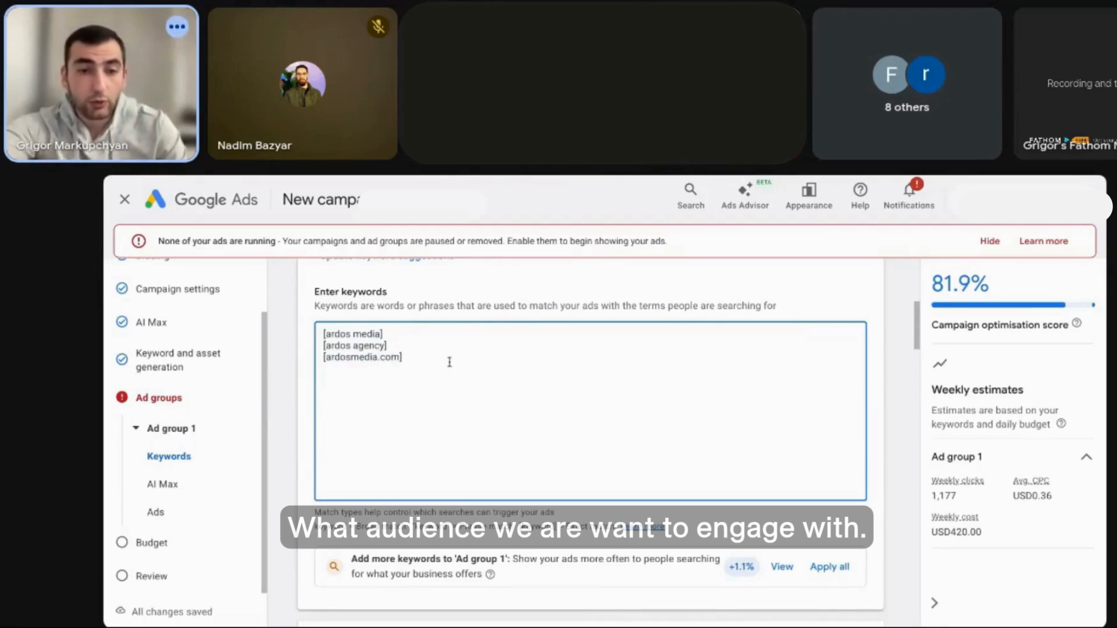
# Look through the ad creation section of Ad group 1, examining the prefilled headlines and the empty headline fields
pyautogui.scroll(-1, 436, 359)
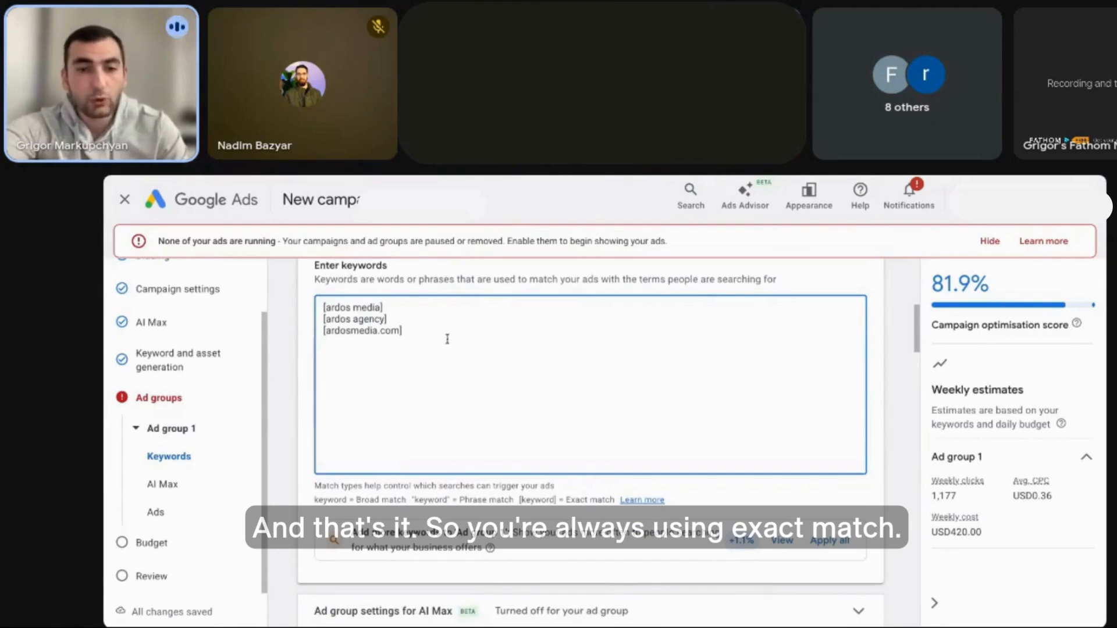
pyautogui.scroll(-1, 457, 349)
pyautogui.scroll(-4, 495, 349)
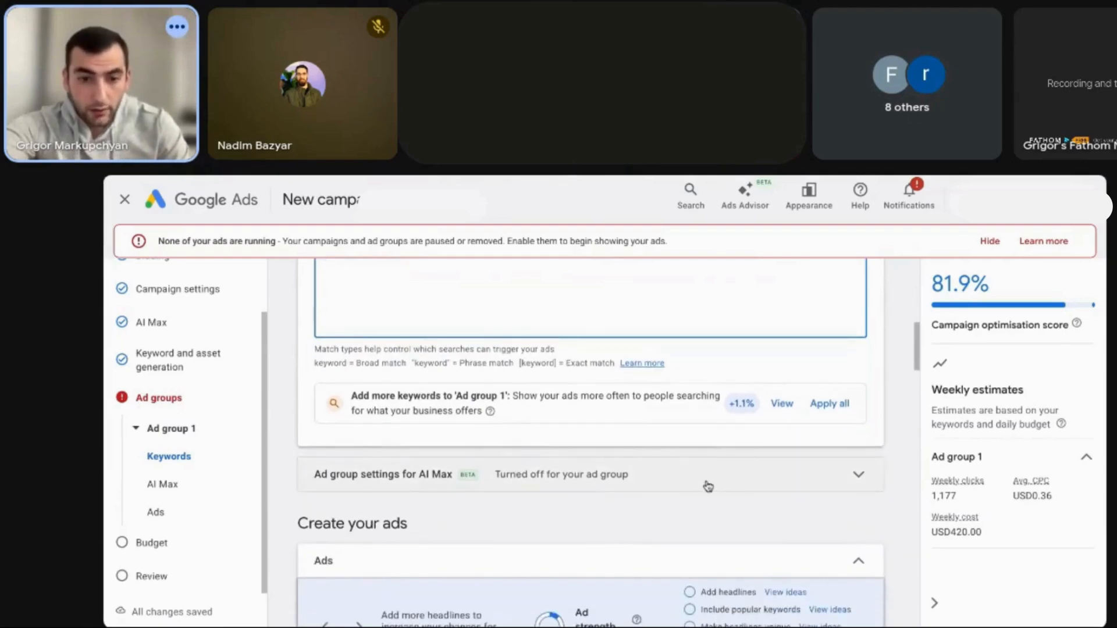
pyautogui.scroll(-10, 706, 483)
pyautogui.scroll(-8, 547, 484)
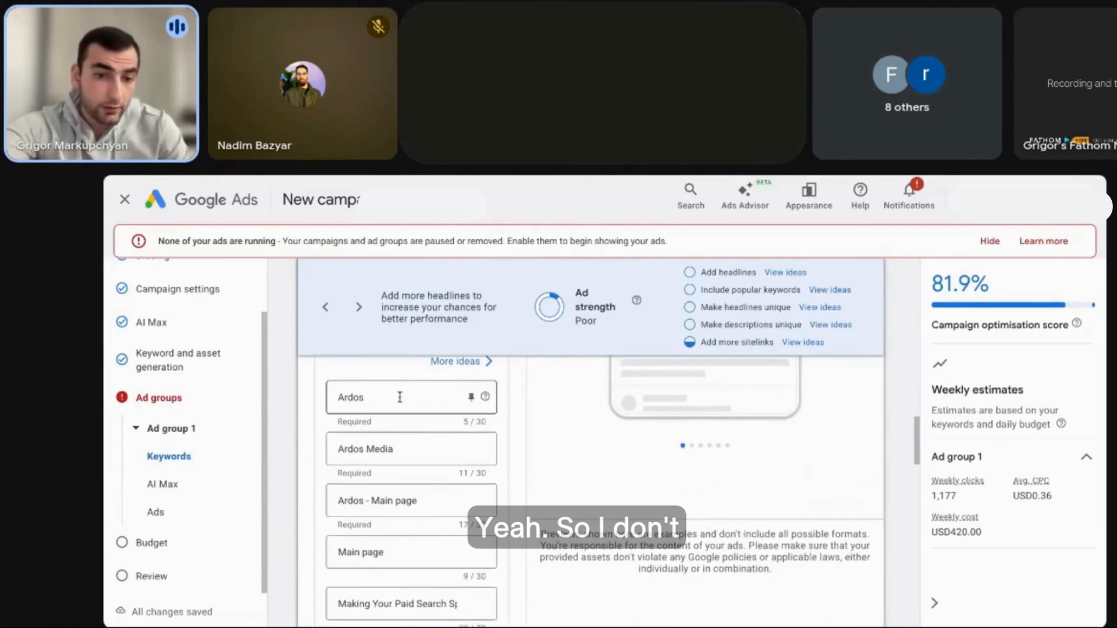
pyautogui.scroll(-6, 408, 448)
pyautogui.scroll(7, 408, 463)
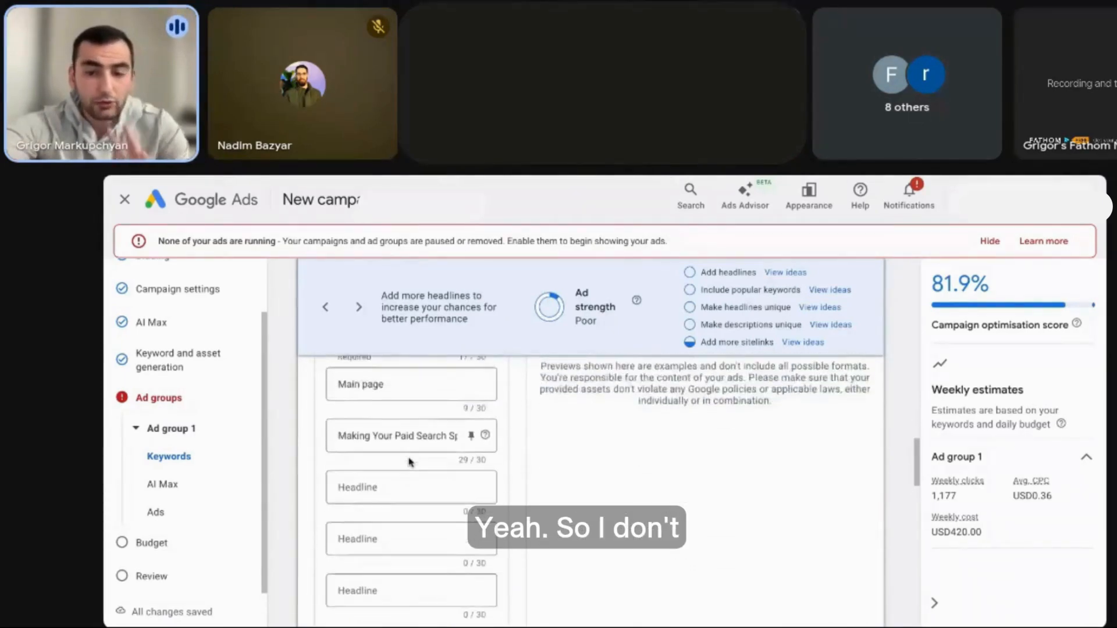
pyautogui.scroll(-7, 411, 482)
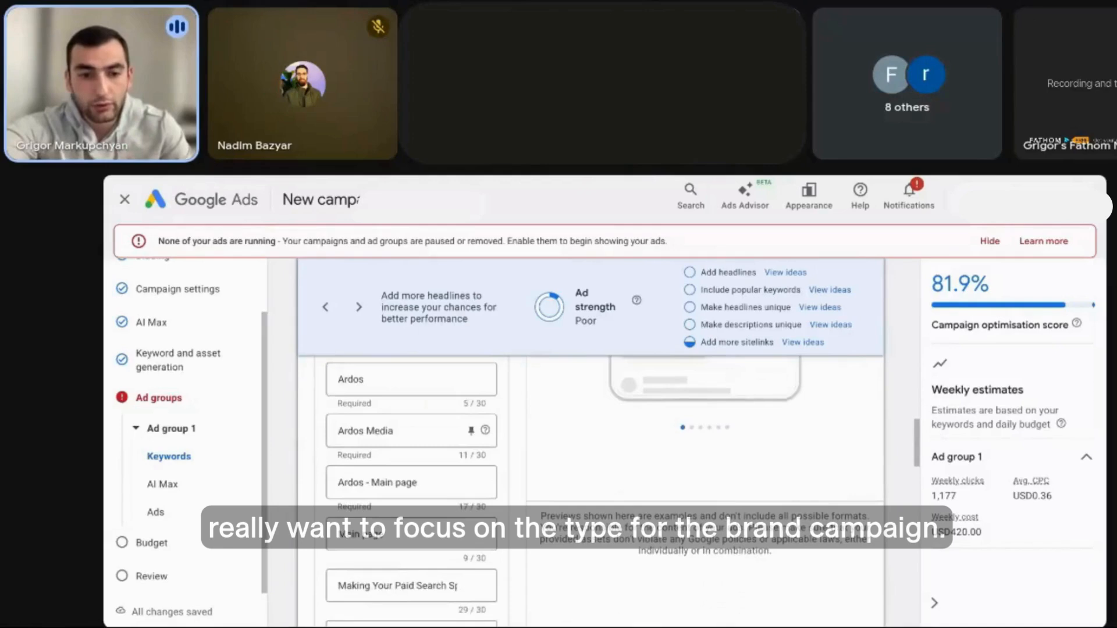
pyautogui.scroll(-4, 411, 482)
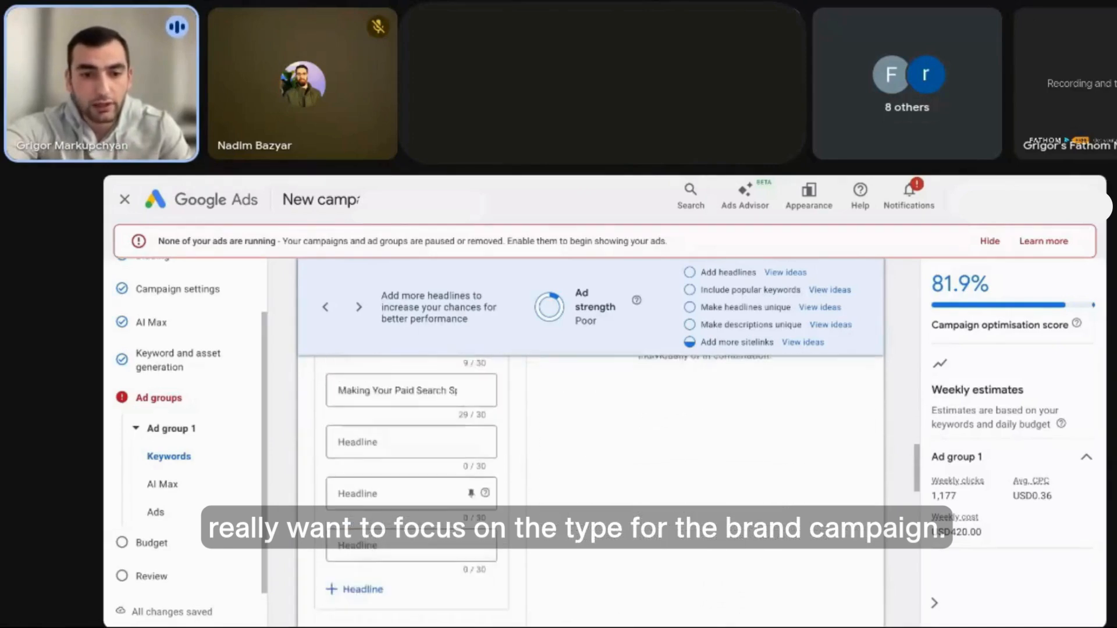
pyautogui.scroll(10, 411, 483)
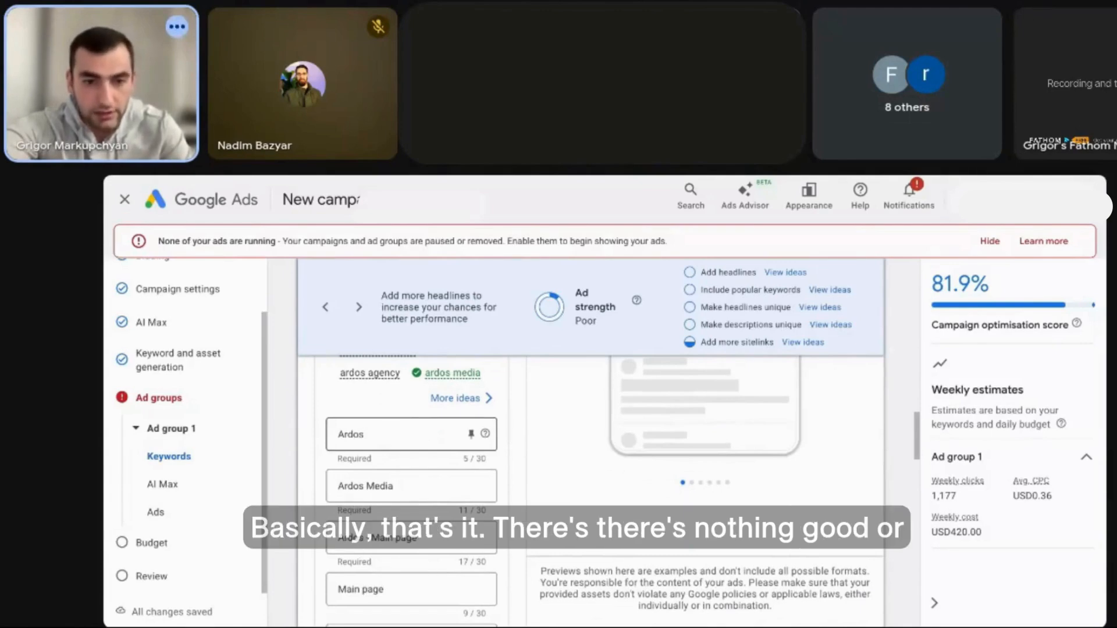
# Compare the ad's headlines with the keywords suggested for inclusion, and check the search details of ardosmedia.com
pyautogui.click(387, 433)
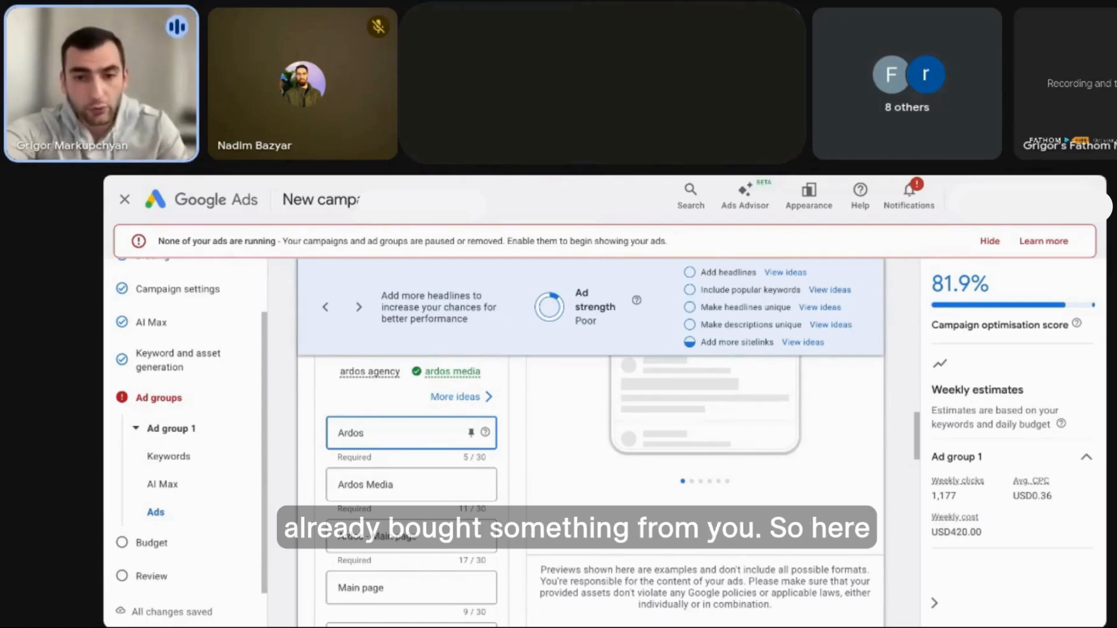
pyautogui.scroll(1, 414, 446)
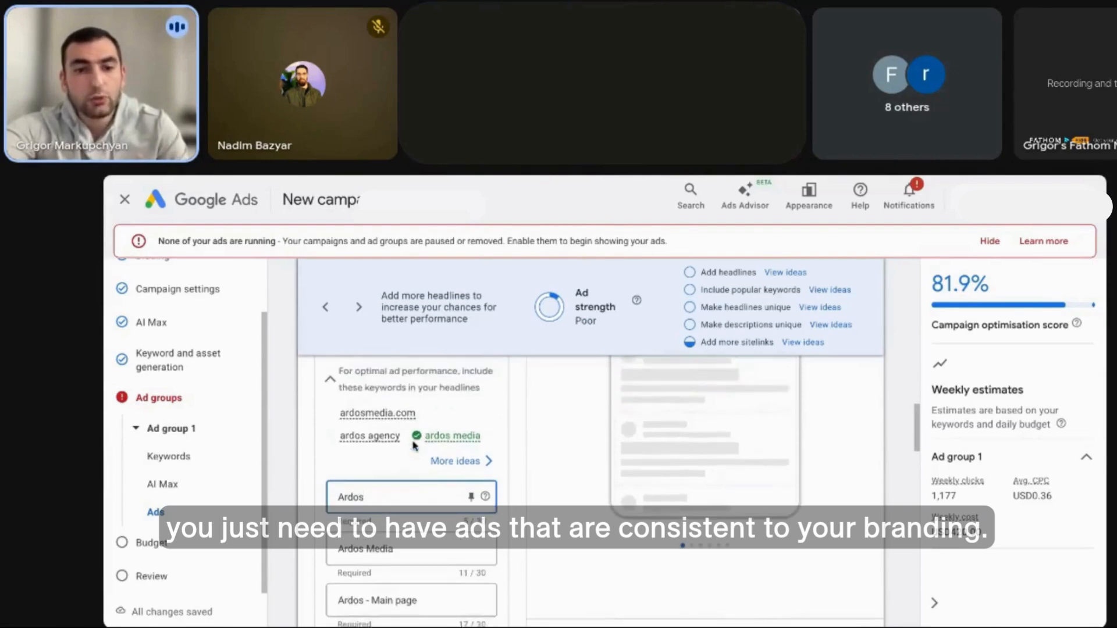
pyautogui.scroll(-1, 414, 446)
pyautogui.scroll(-2, 414, 463)
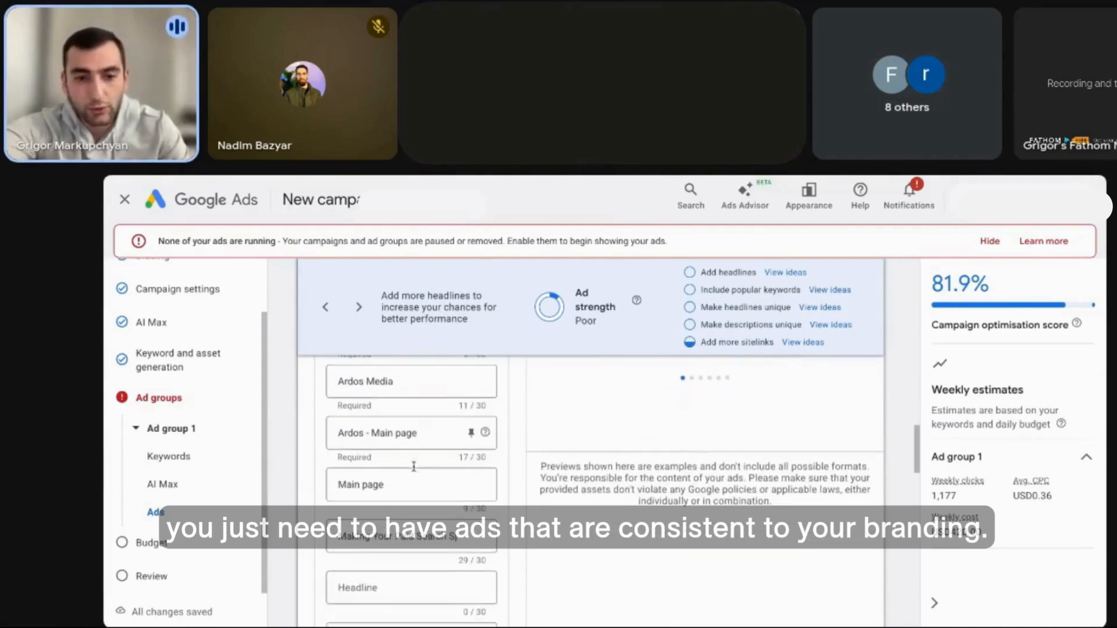
pyautogui.scroll(4, 399, 462)
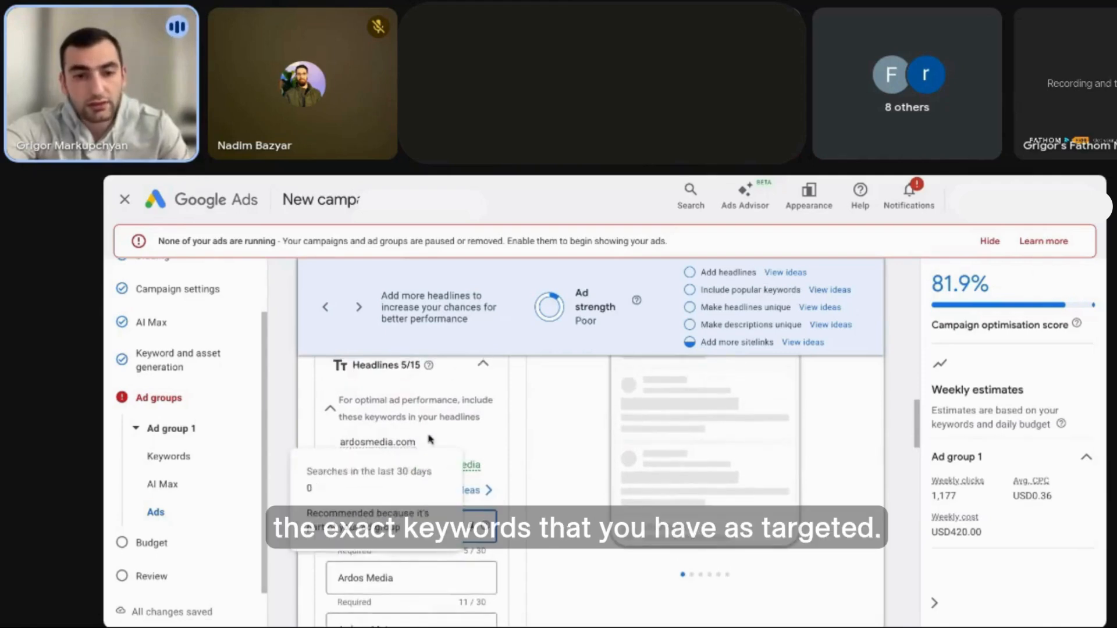
# Review the filled and empty headline fields of the Ad group 1 ad and its suggested keywords, down to the start of the descriptions
pyautogui.scroll(3, 428, 445)
pyautogui.scroll(1, 426, 420)
pyautogui.scroll(-6, 425, 418)
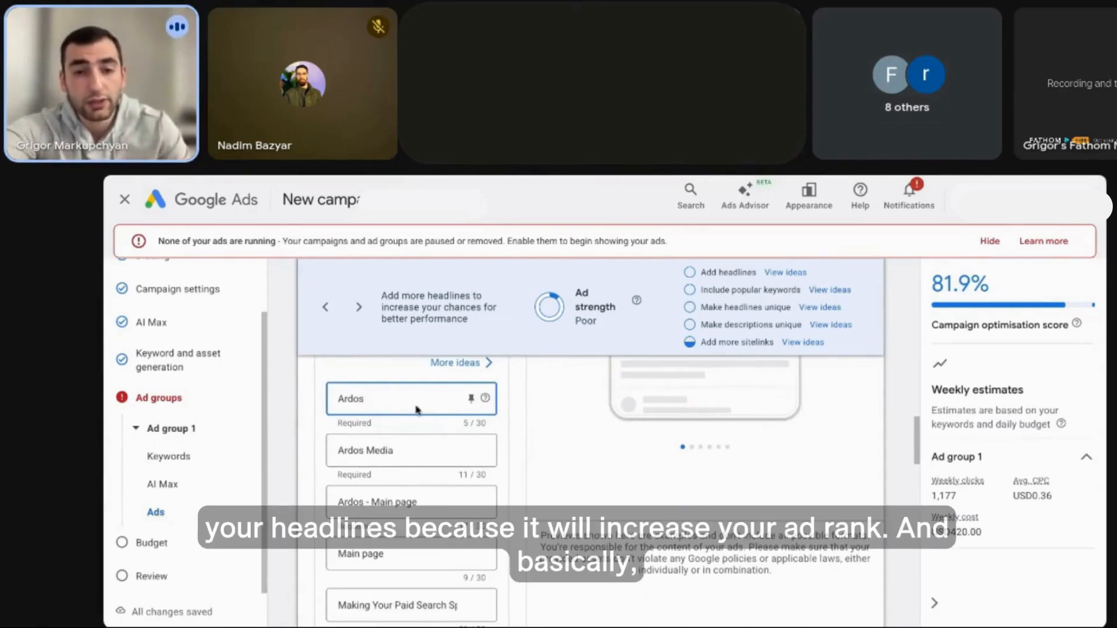
pyautogui.scroll(-4, 428, 409)
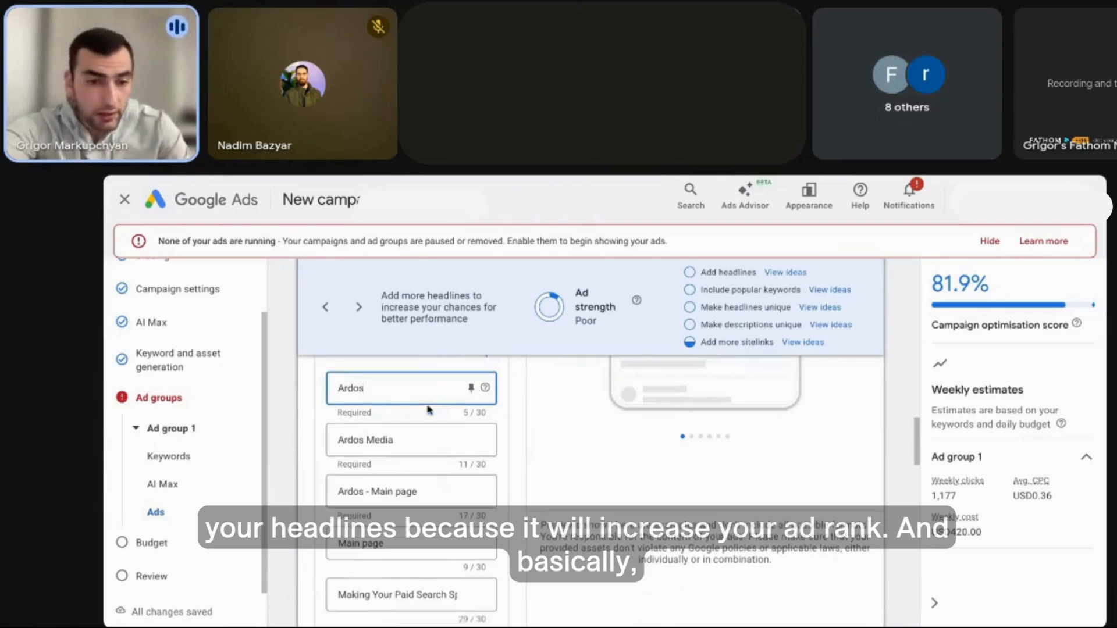
pyautogui.scroll(-1, 402, 410)
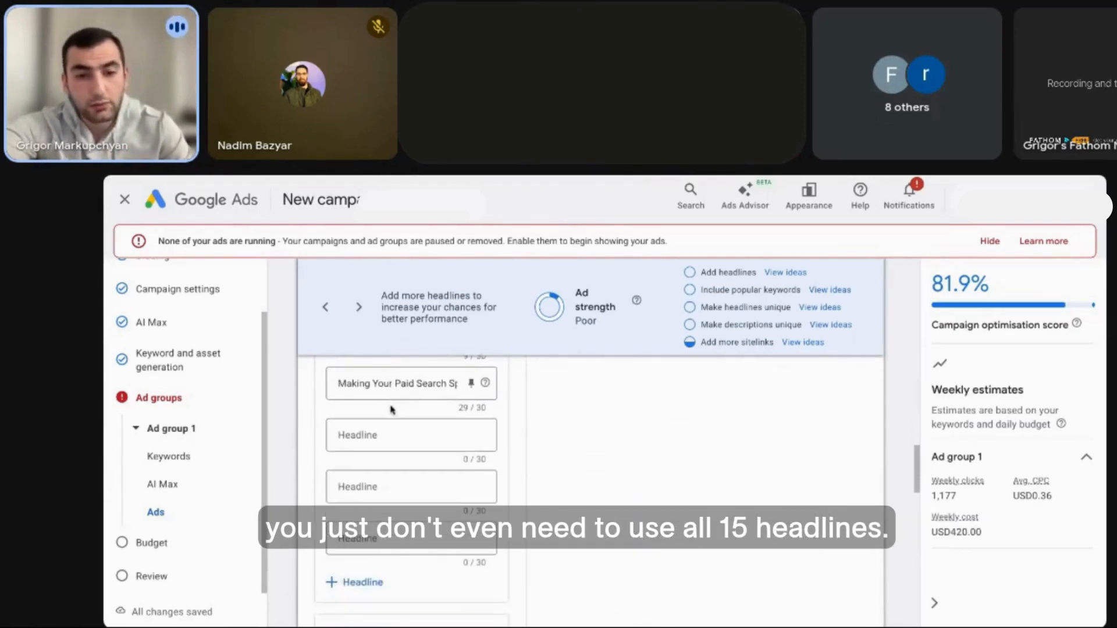
pyautogui.scroll(-2, 417, 409)
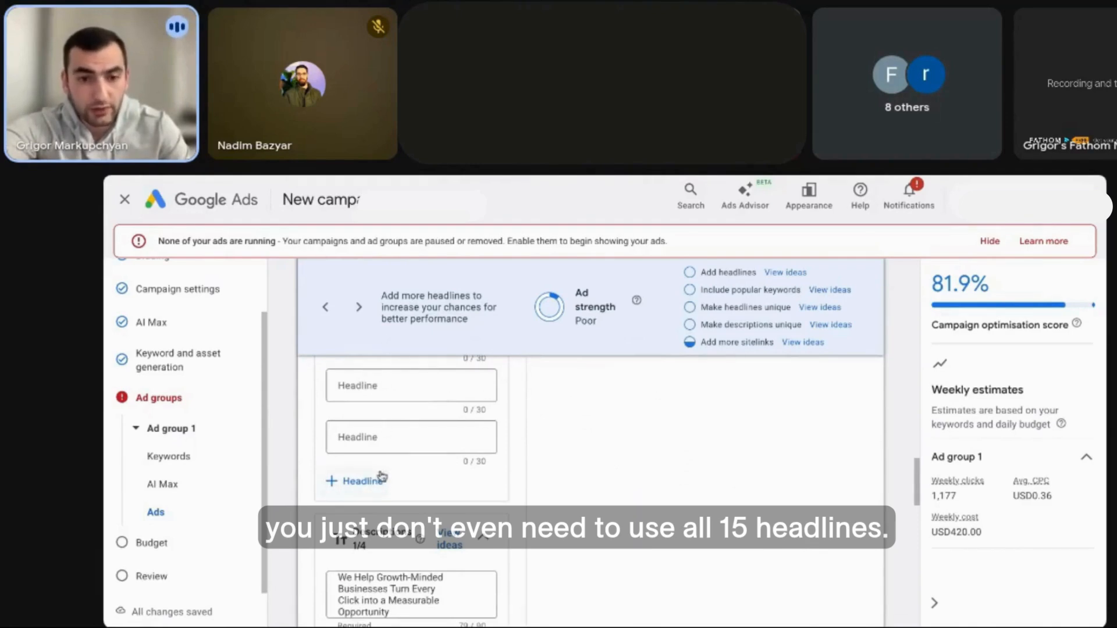
pyautogui.scroll(5, 409, 441)
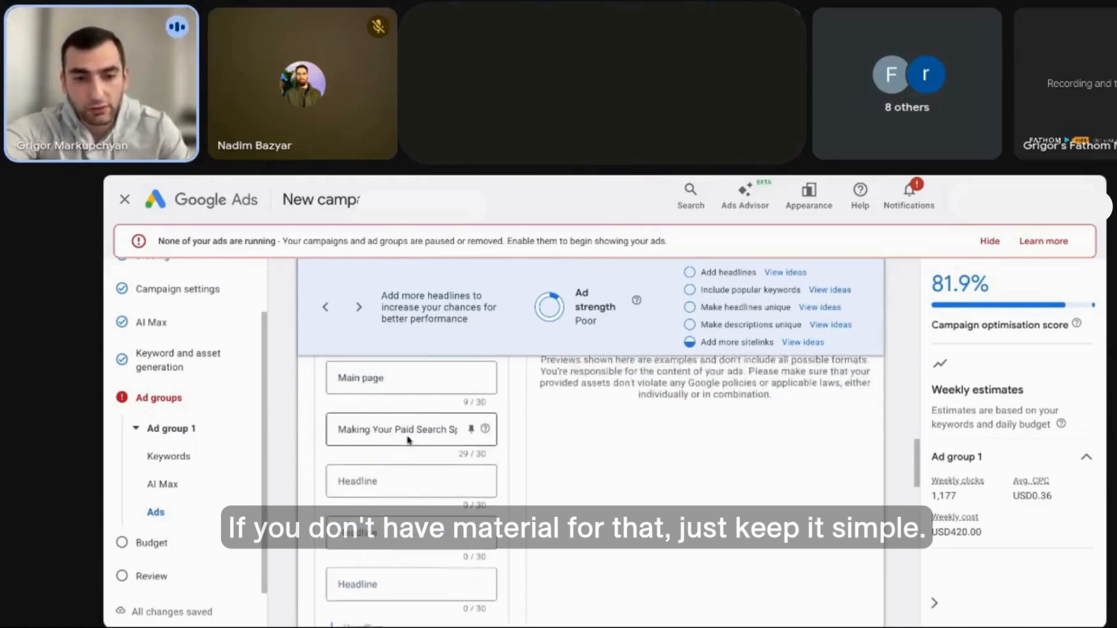
pyautogui.scroll(3, 410, 389)
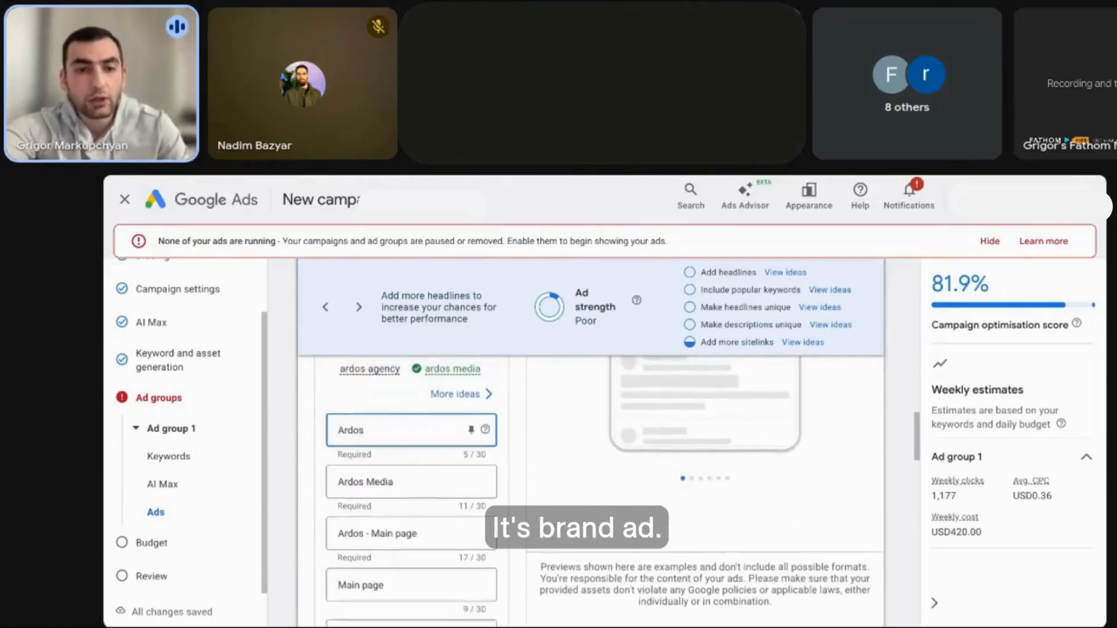
pyautogui.scroll(1, 403, 451)
pyautogui.scroll(-2, 404, 451)
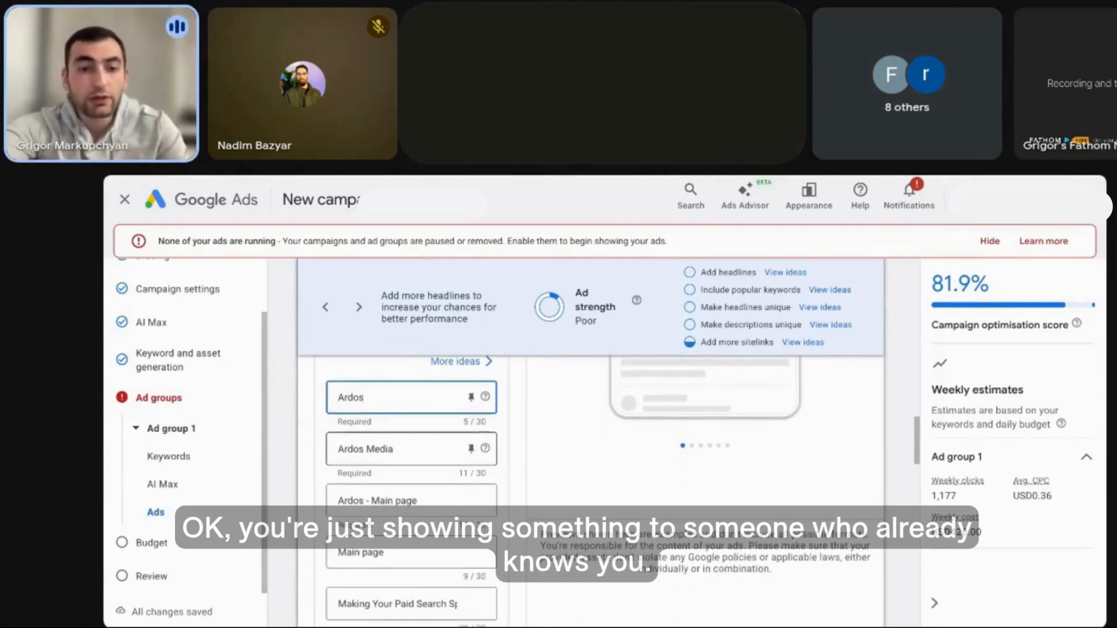
pyautogui.scroll(-1, 411, 442)
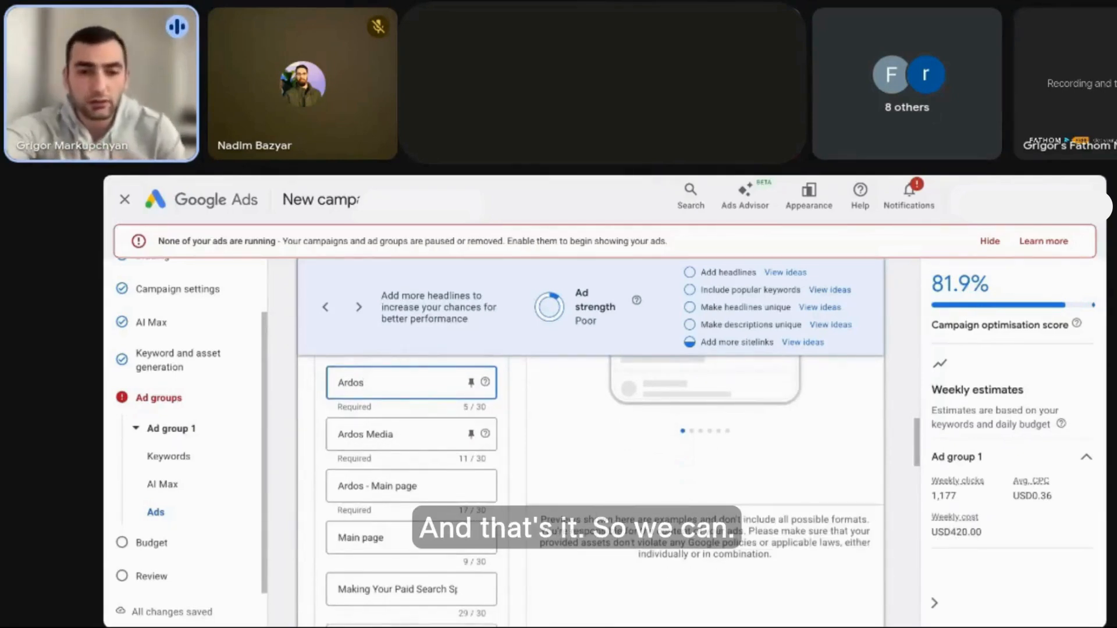
pyautogui.scroll(-1, 426, 449)
pyautogui.scroll(2, 427, 448)
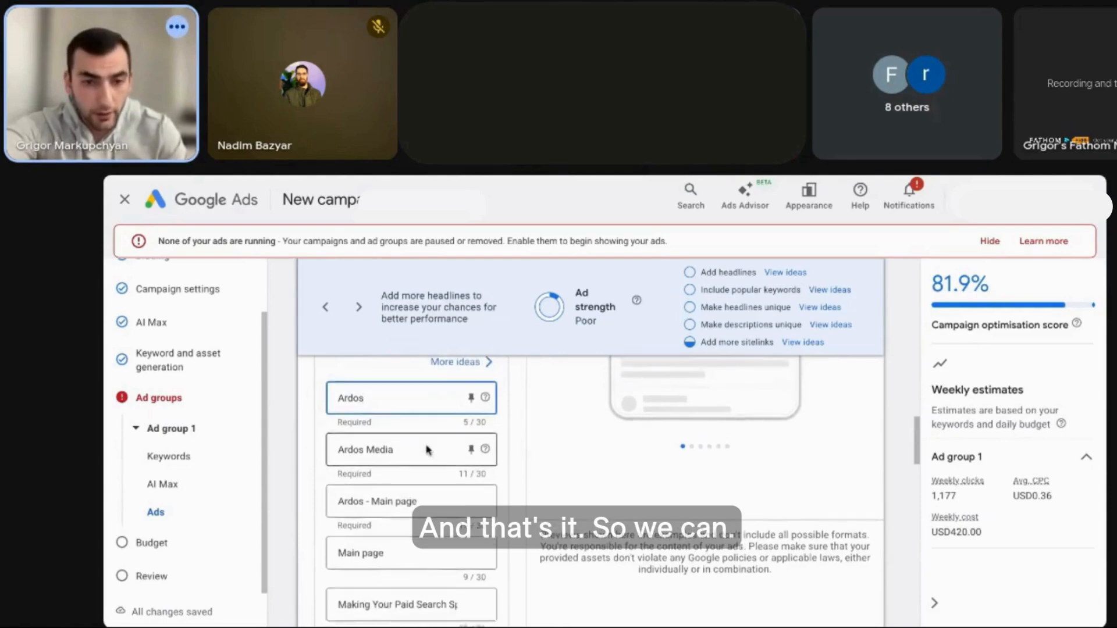
# Replace the ad's second headline, "Ardos Media", with "Ardos Agency PPC"
pyautogui.scroll(4, 427, 449)
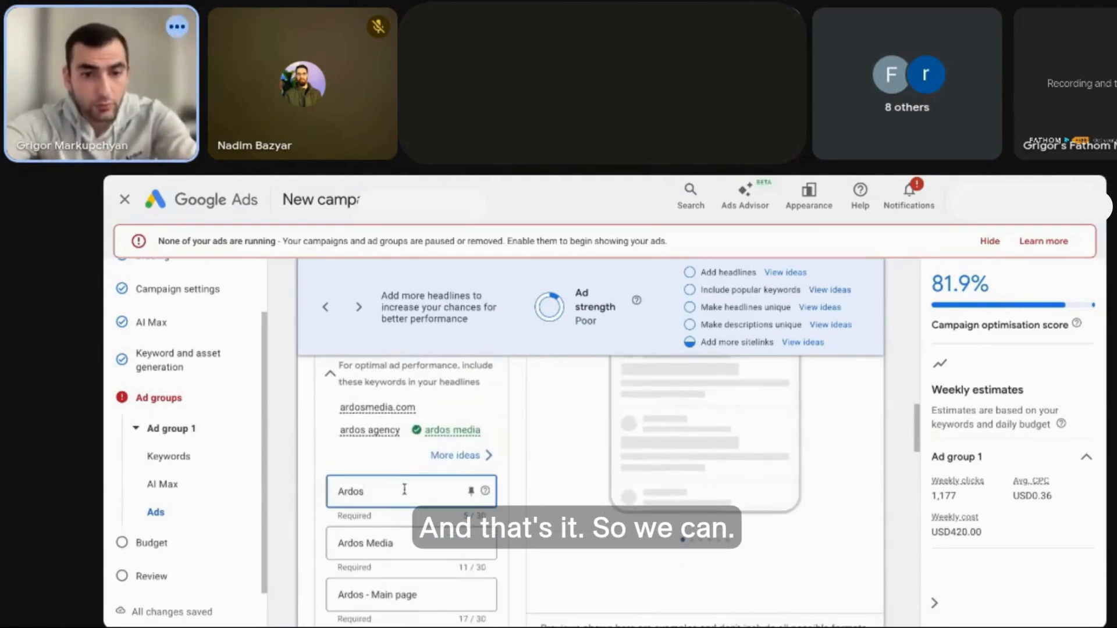
pyautogui.scroll(-1, 403, 529)
pyautogui.press('Tab')
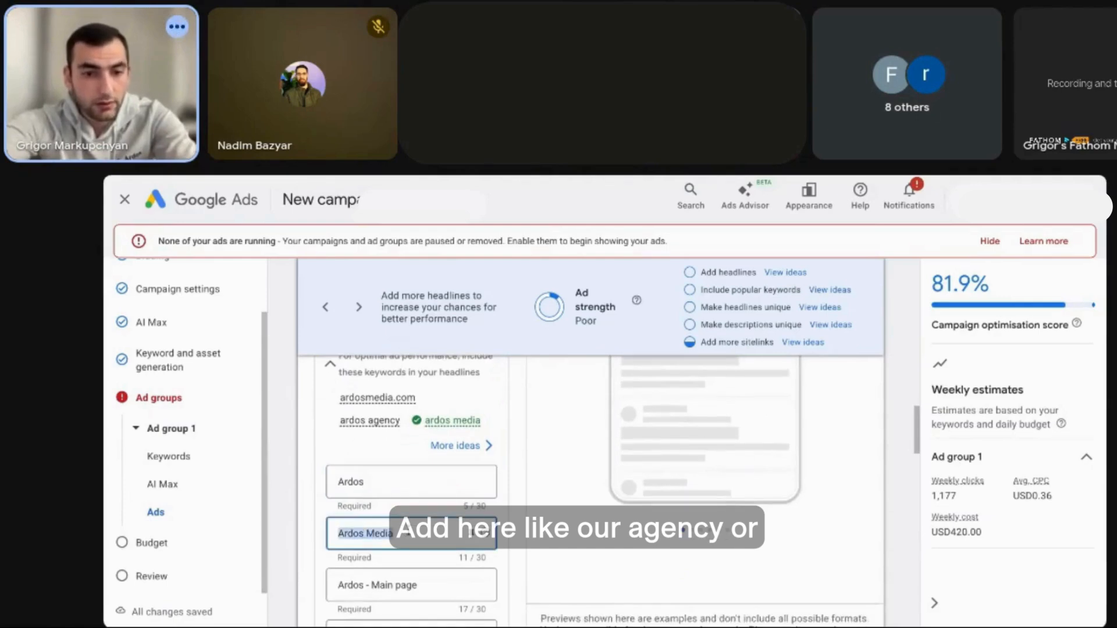
pyautogui.write('Ardos')
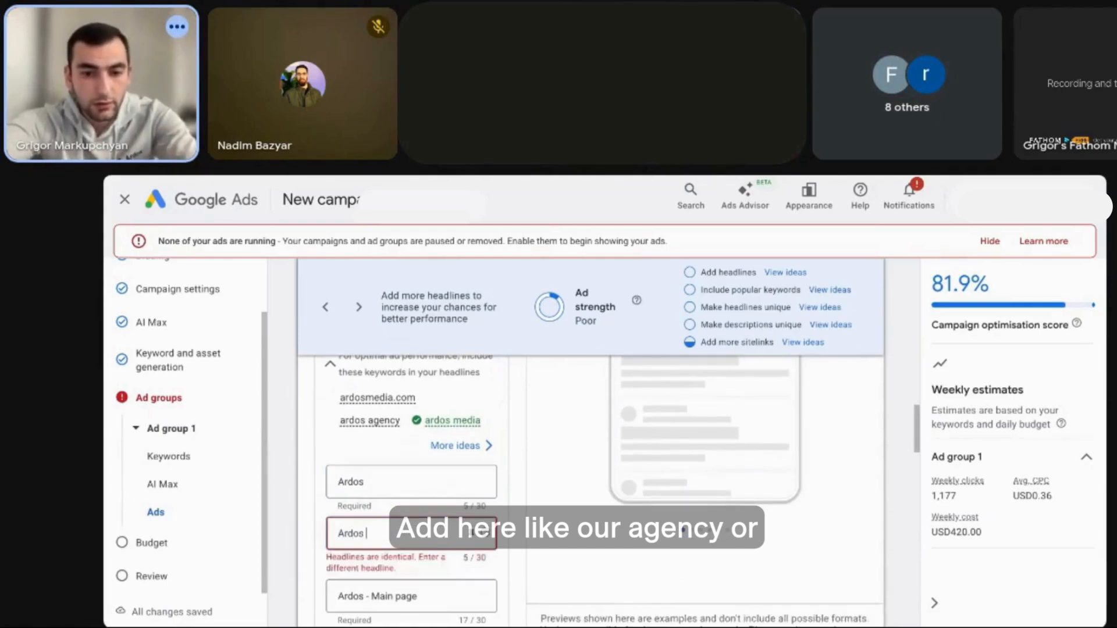
pyautogui.write(' Agency PPC')
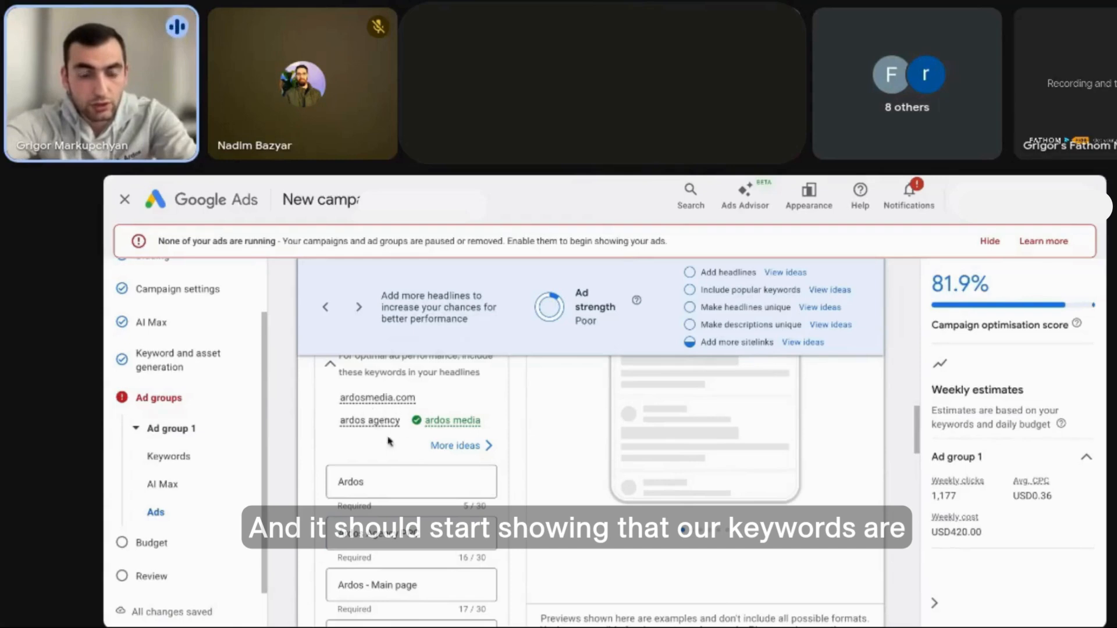
# Check the suggested keywords for headline coverage and extend the first headline to "Ardos Media"
pyautogui.moveTo(379, 402)
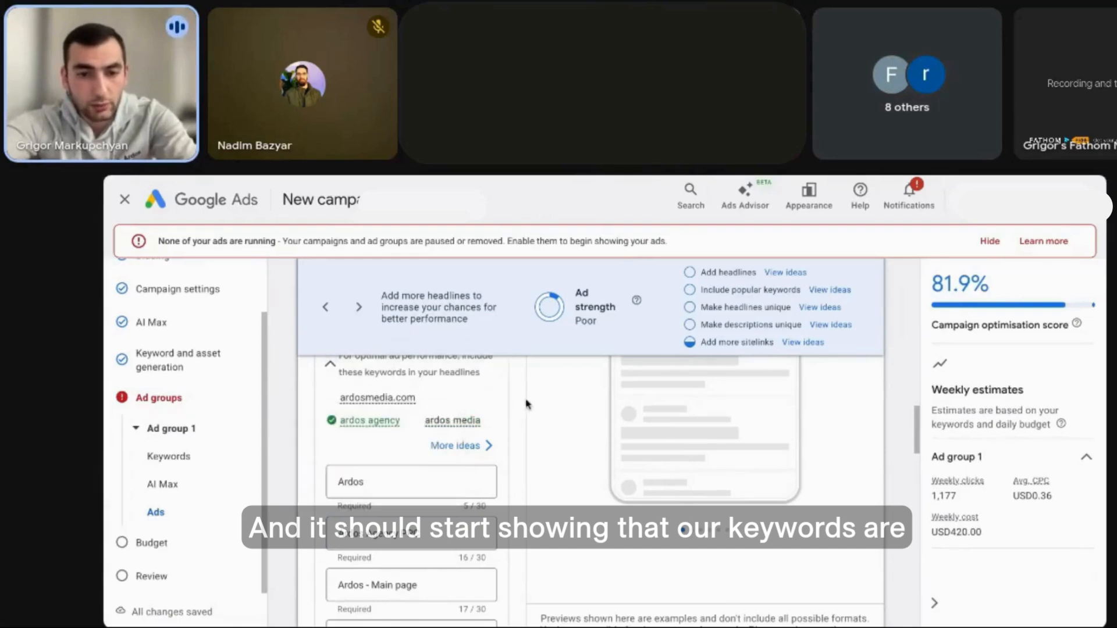
pyautogui.moveTo(452, 407)
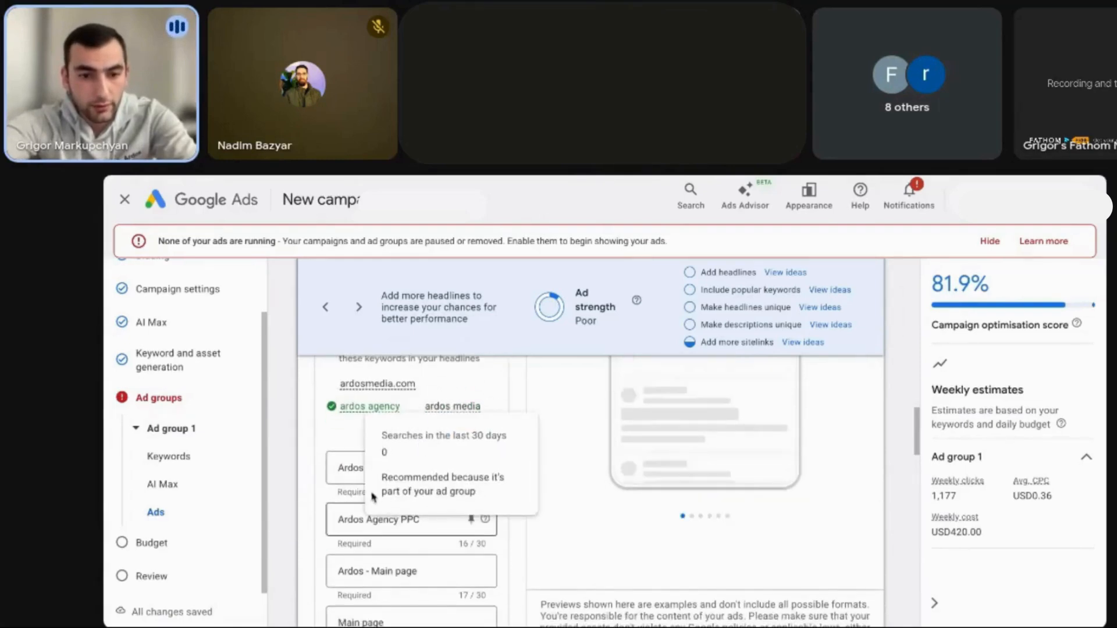
pyautogui.click(390, 468)
pyautogui.write('M')
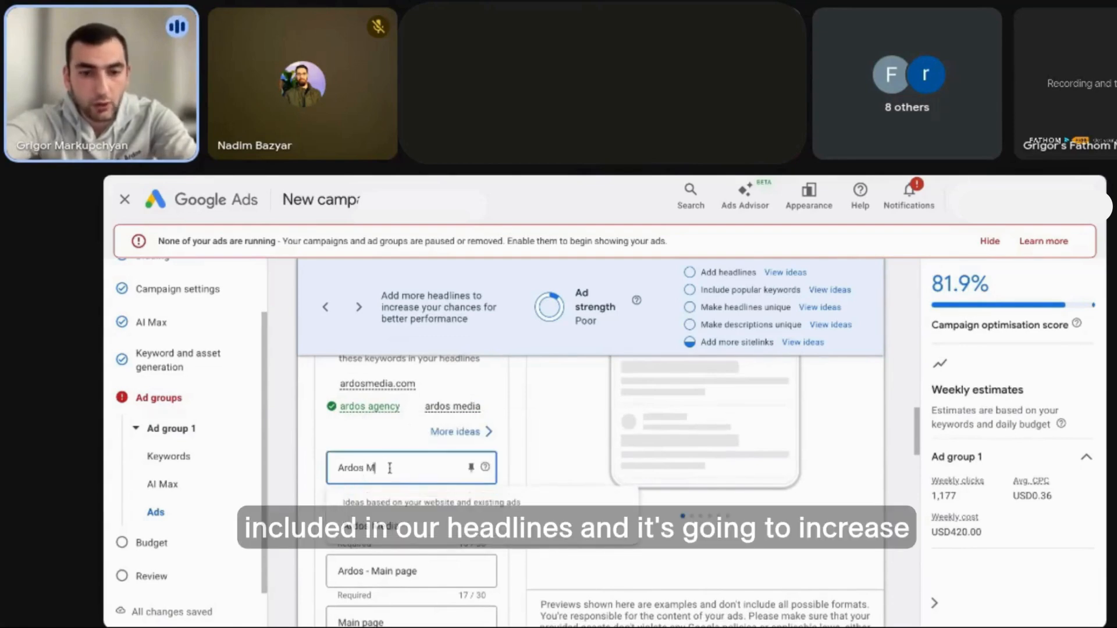
pyautogui.write('edia')
pyautogui.click(507, 468)
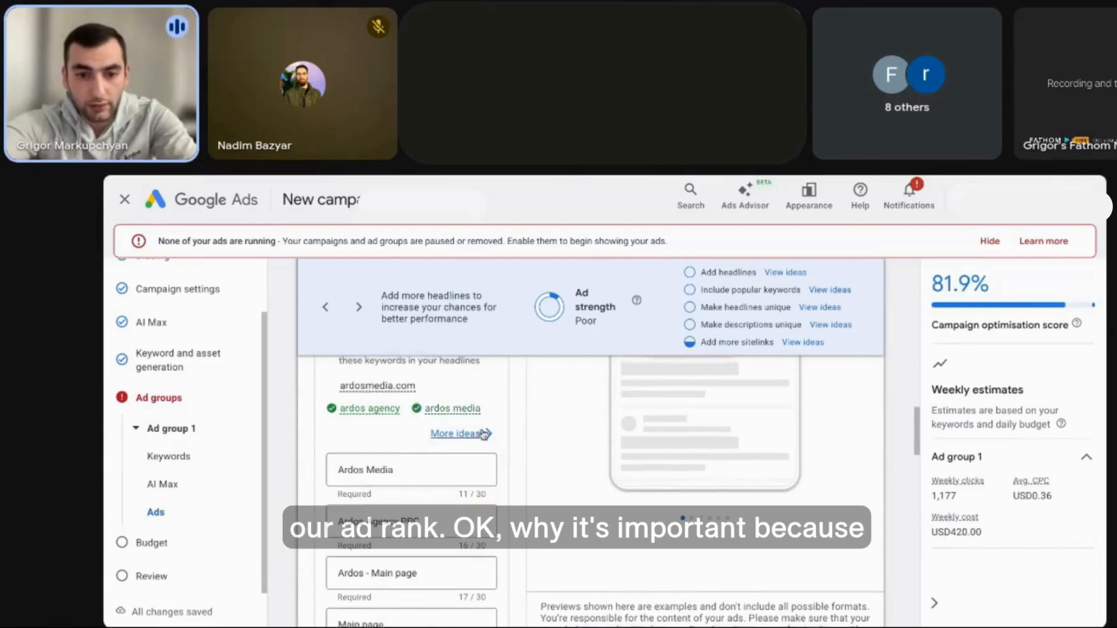
# Replace the third headline, "Ardos - Main page", with "Ardosmedia.com"
pyautogui.scroll(-1, 448, 407)
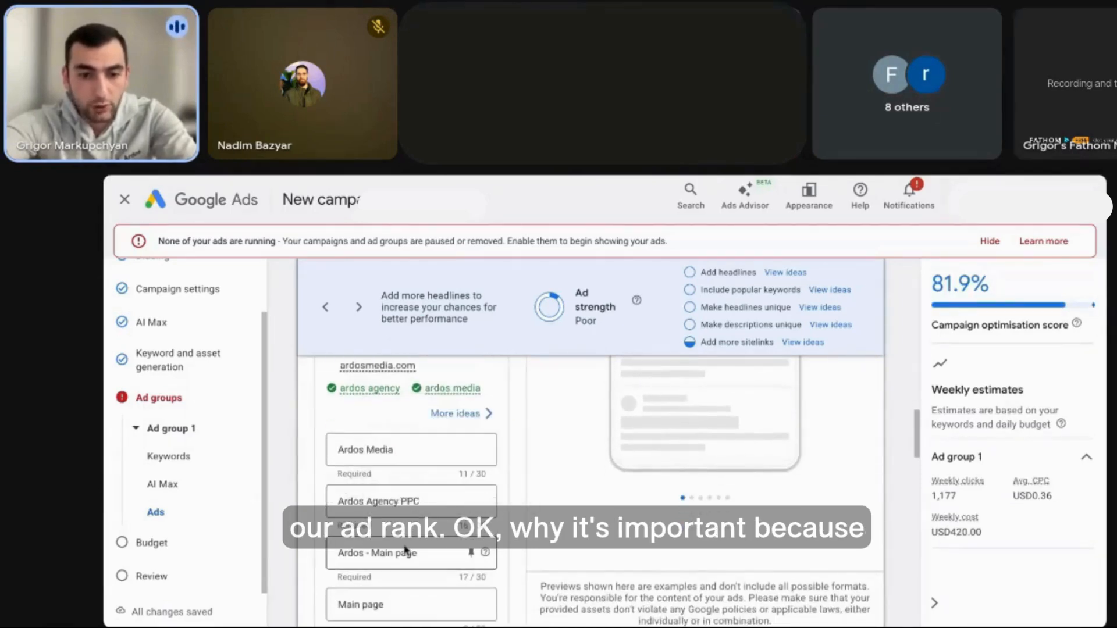
pyautogui.tripleClick(406, 550)
pyautogui.write('Ardosmedia.com')
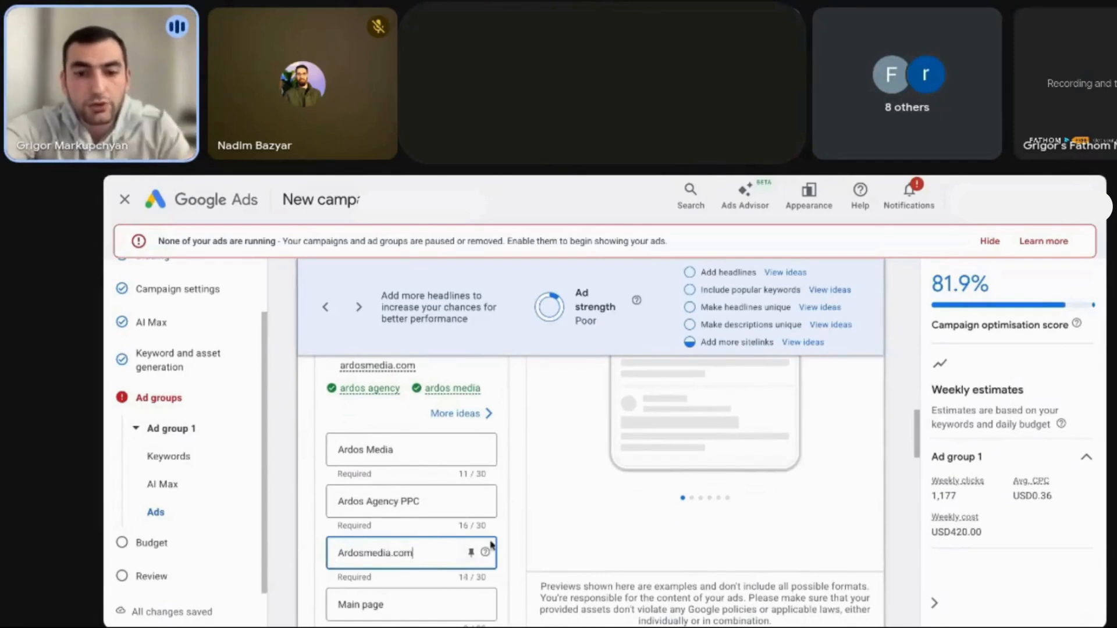
pyautogui.click(511, 536)
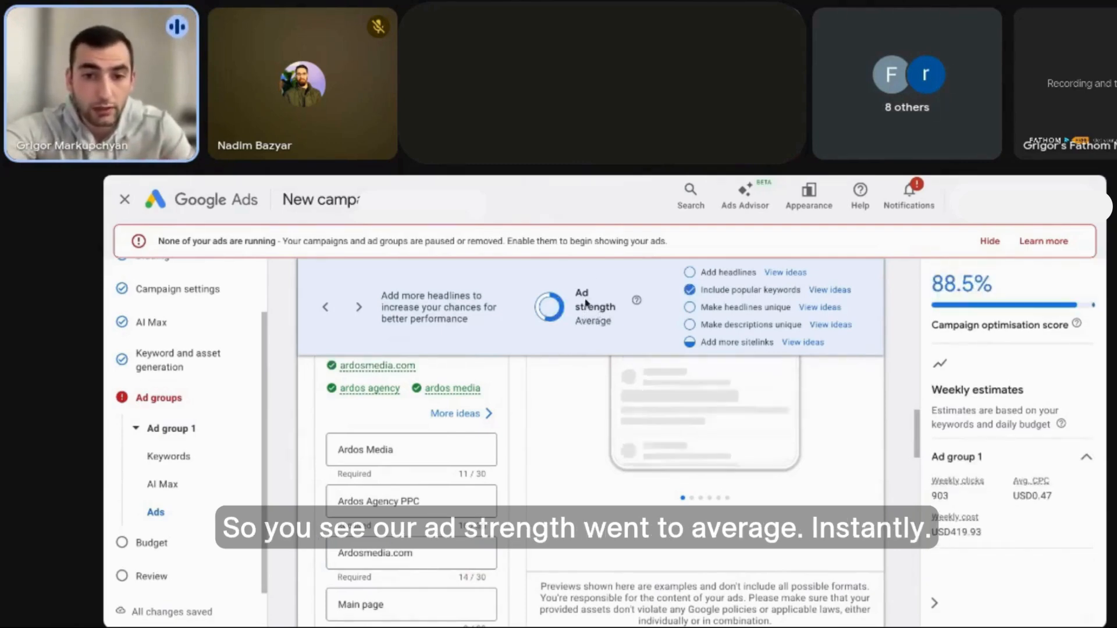
# Examine the ad strength rating of the ad after the headline changes
pyautogui.doubleClick(591, 324)
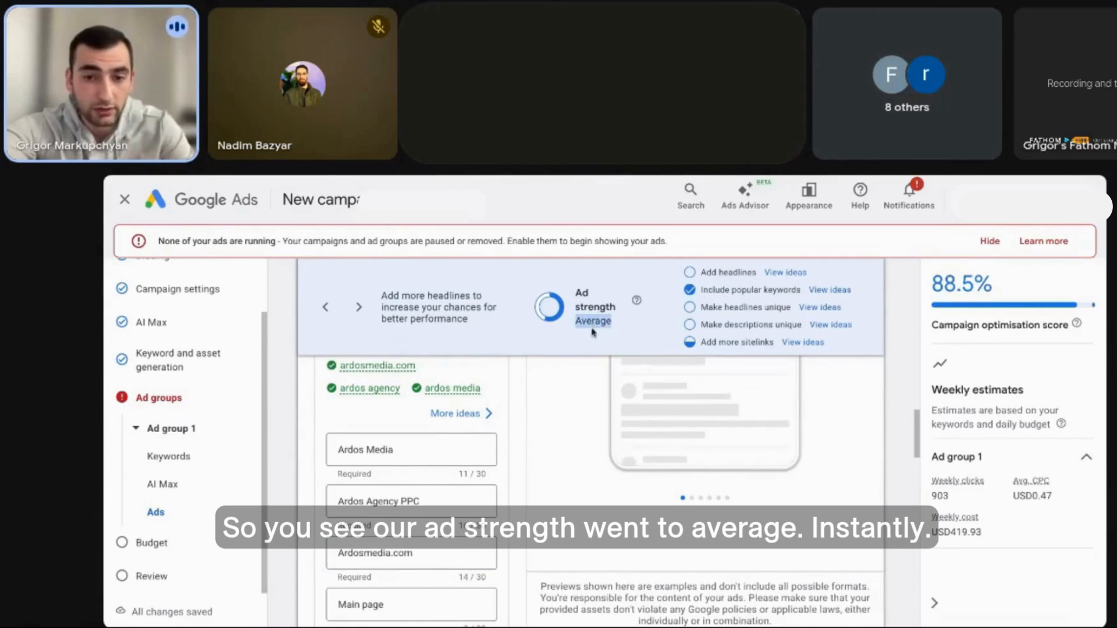
pyautogui.click(596, 336)
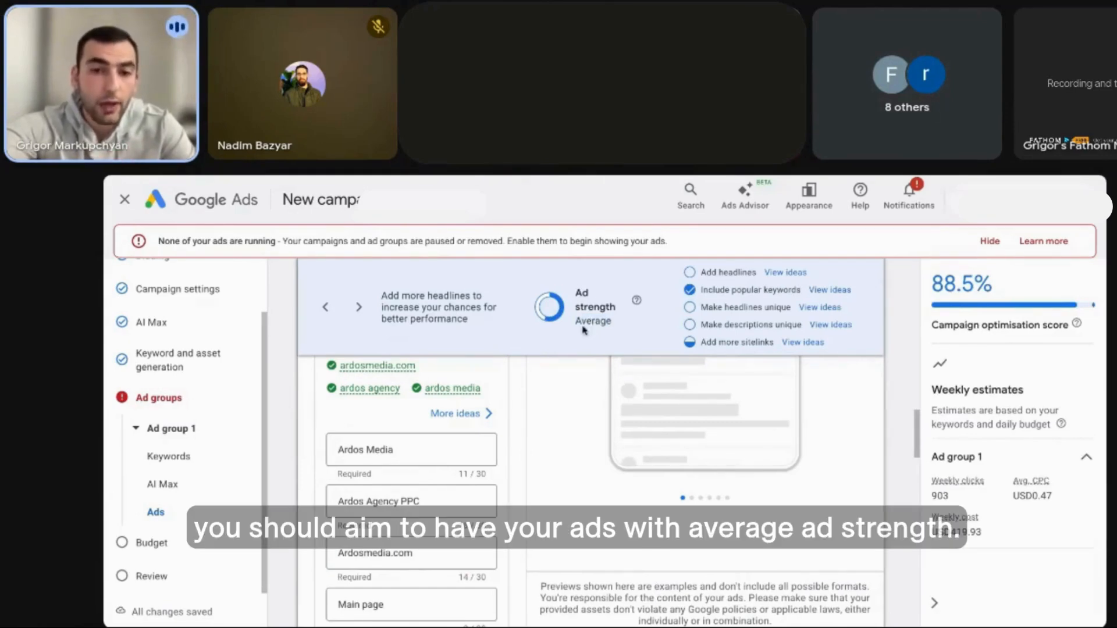
pyautogui.doubleClick(589, 323)
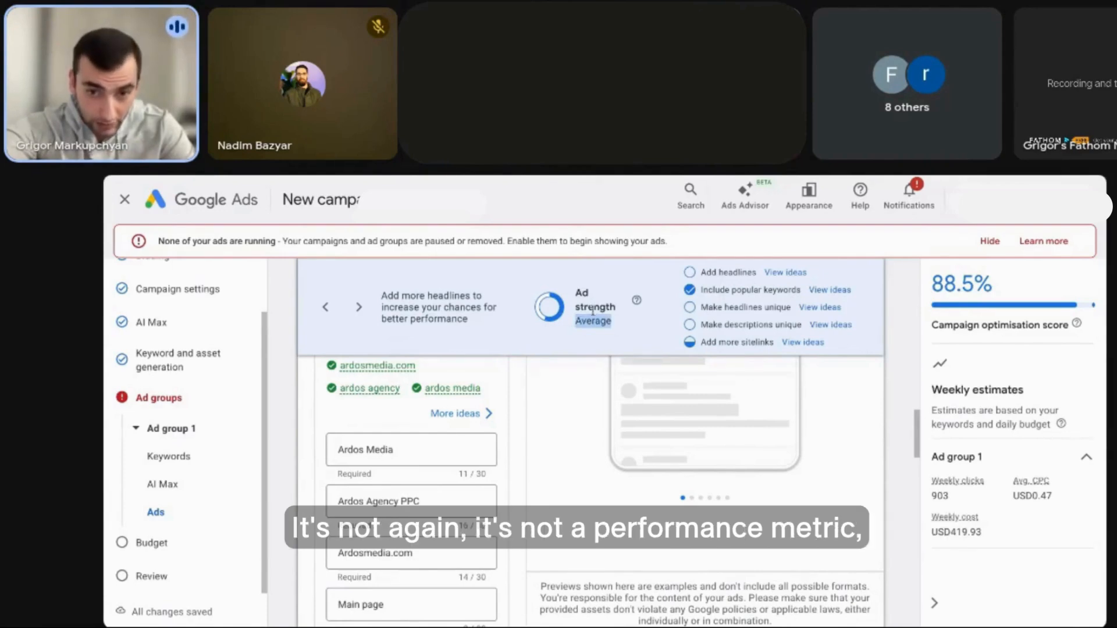
pyautogui.click(594, 317)
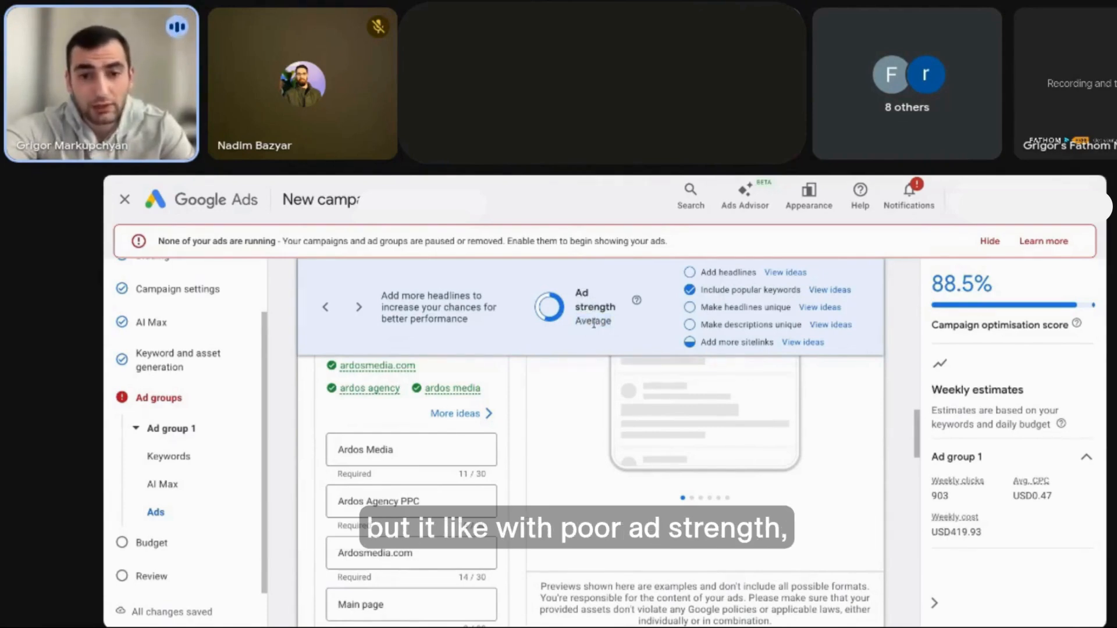
pyautogui.doubleClick(594, 322)
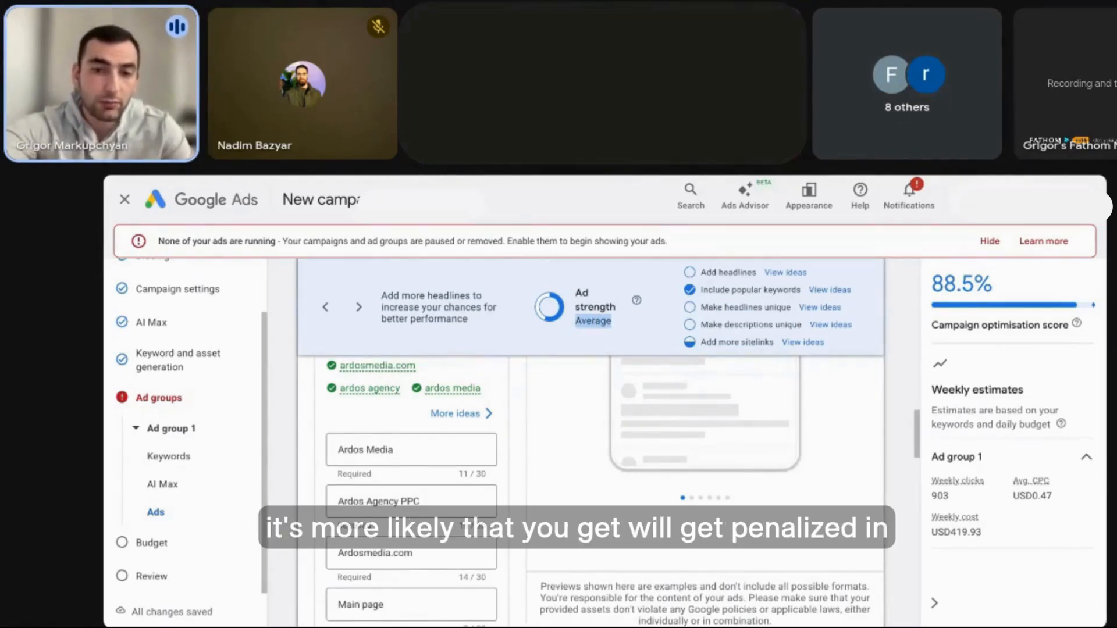
pyautogui.click(594, 322)
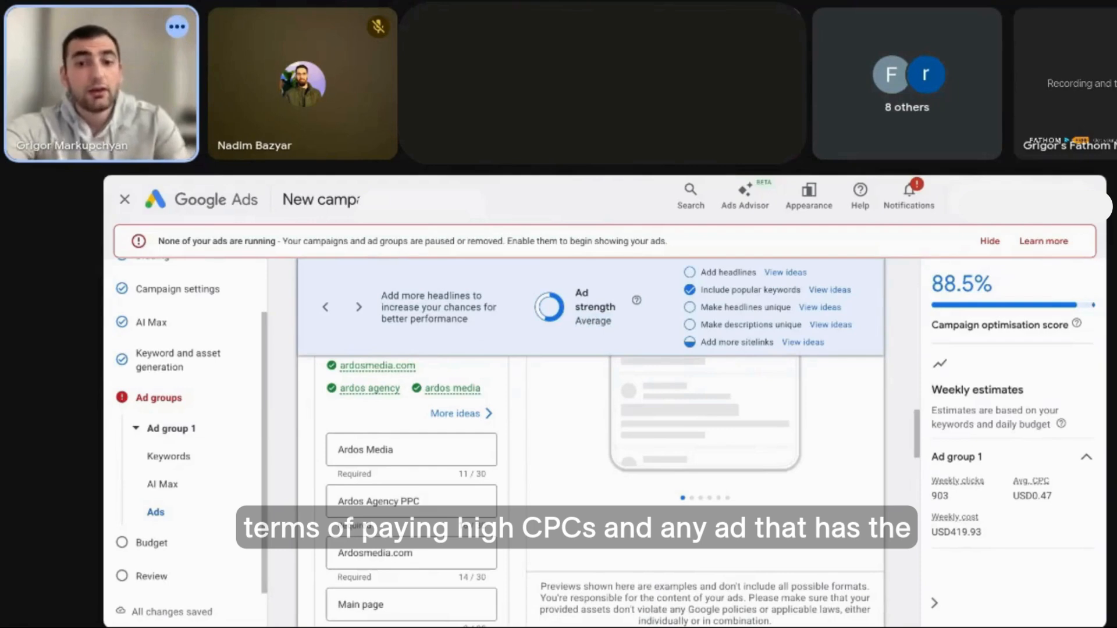
pyautogui.doubleClick(593, 321)
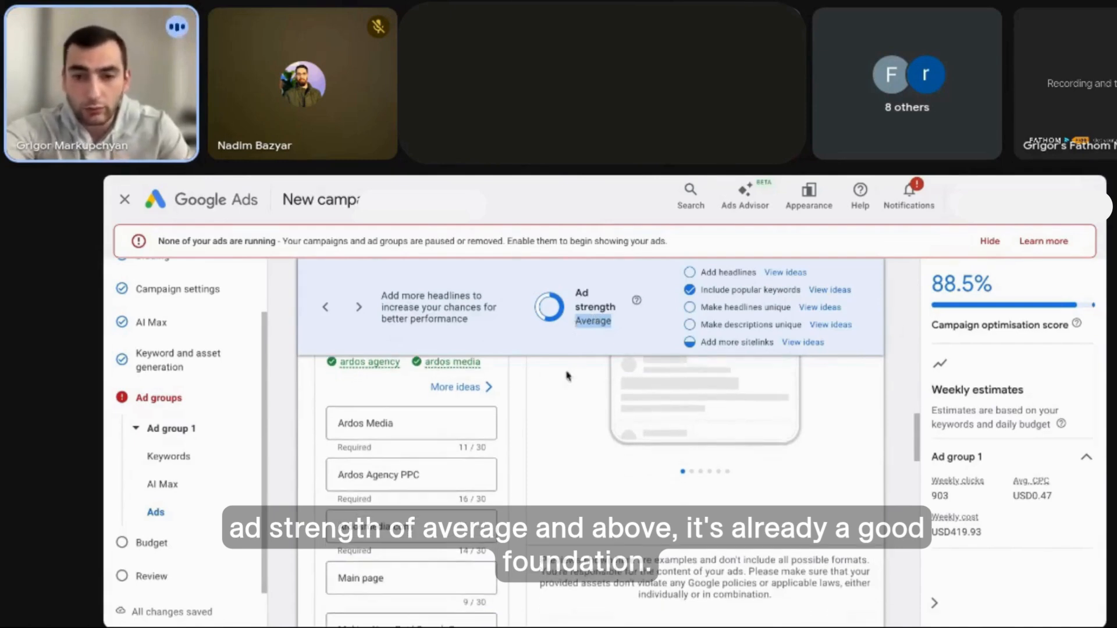
# Fill in the ad's empty second description with "We do great Google Ads"
pyautogui.scroll(-10, 537, 424)
pyautogui.scroll(-6, 509, 468)
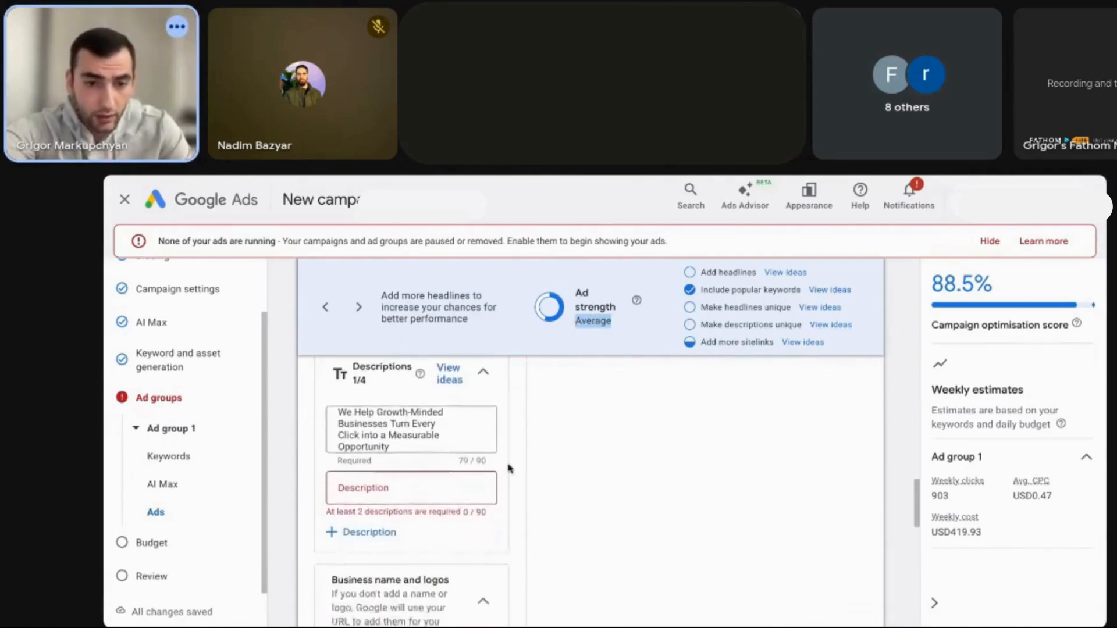
pyautogui.click(394, 456)
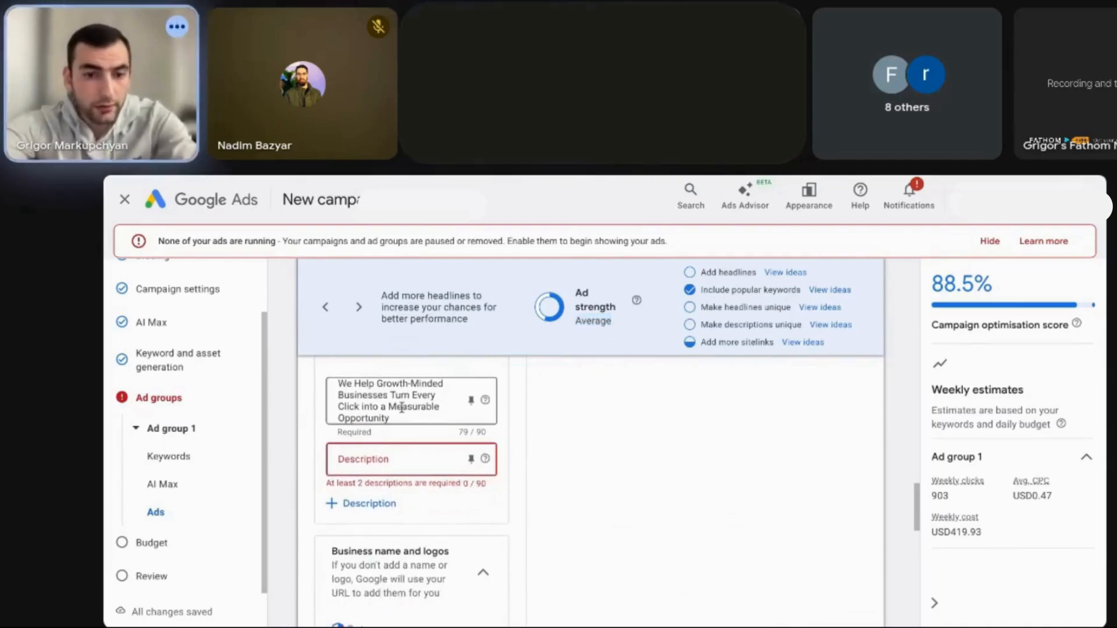
pyautogui.write('We')
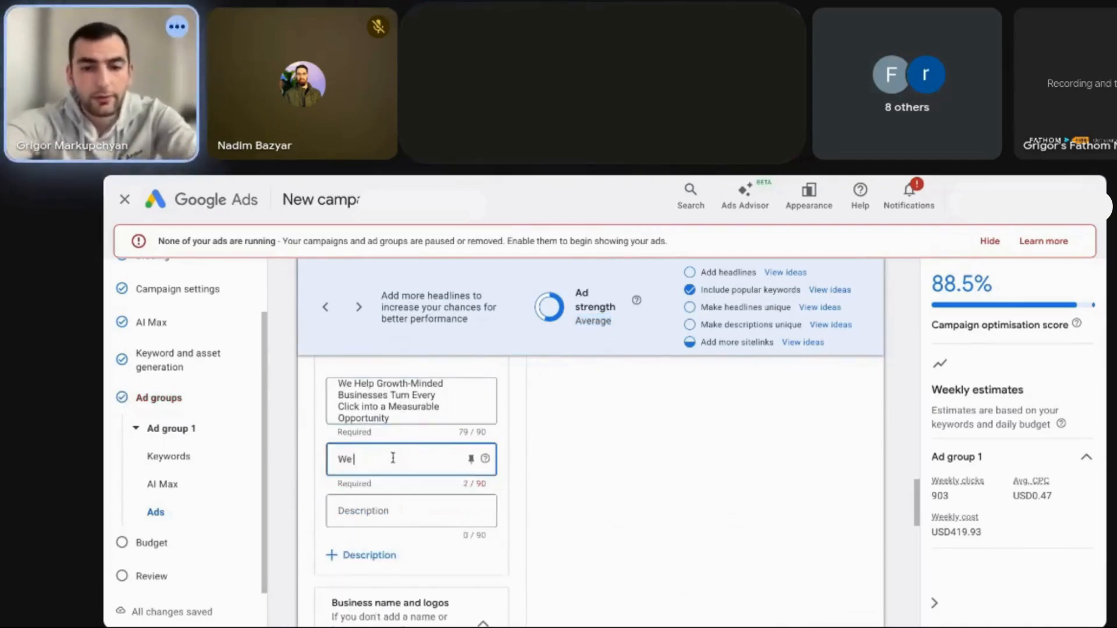
pyautogui.write(' do great Google Ads')
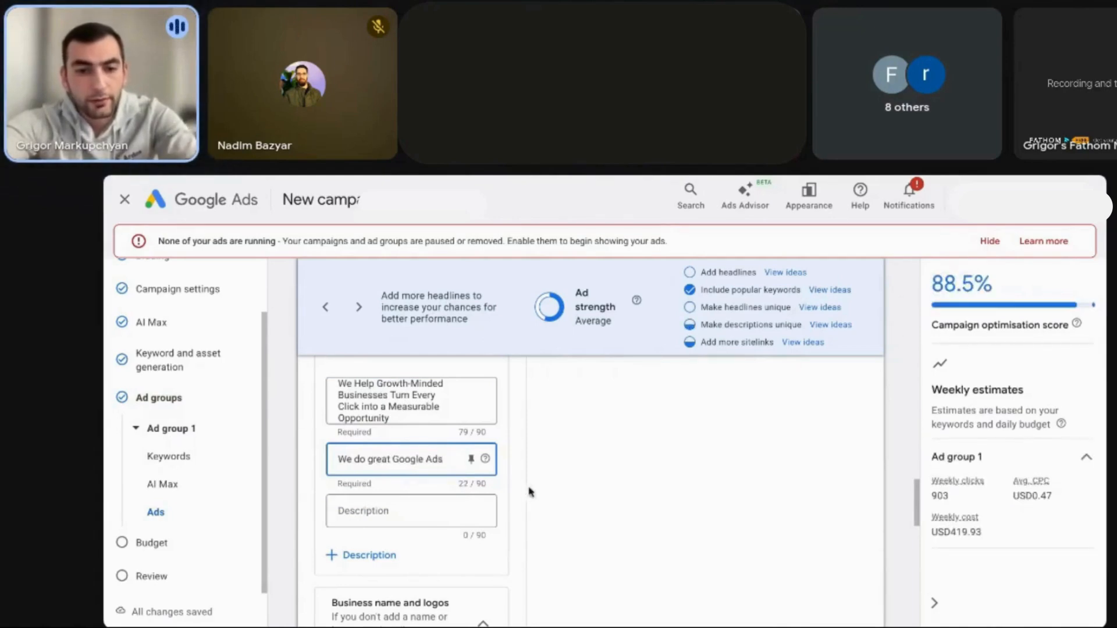
# Review the ad's business name and logos section with its access requirement, and the start of the sitelinks
pyautogui.scroll(-4, 530, 492)
pyautogui.scroll(-1, 530, 492)
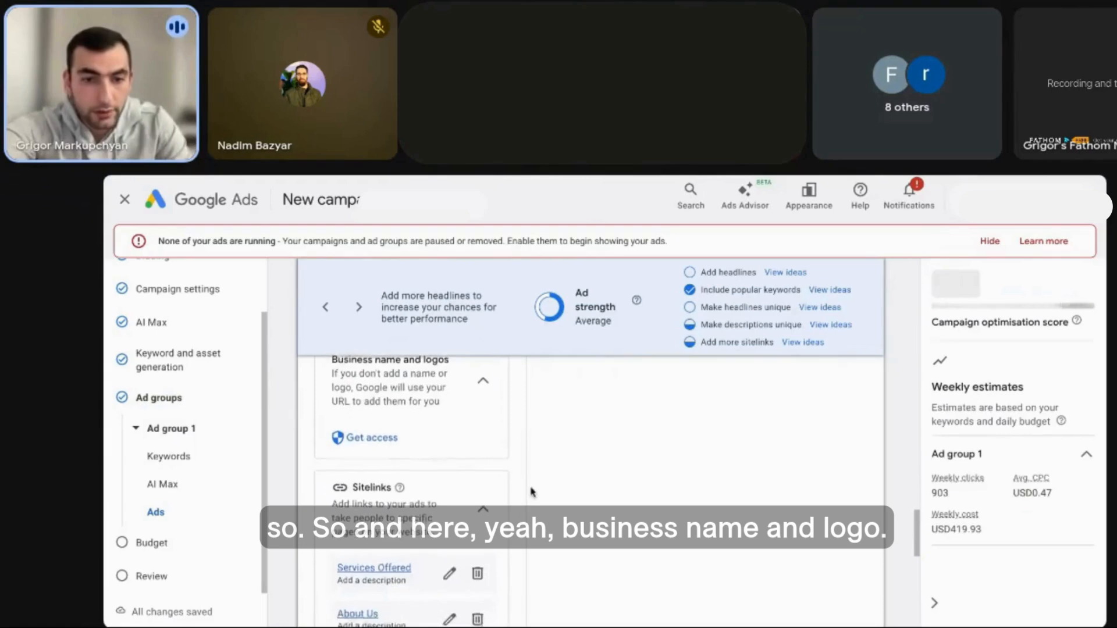
pyautogui.scroll(1, 379, 424)
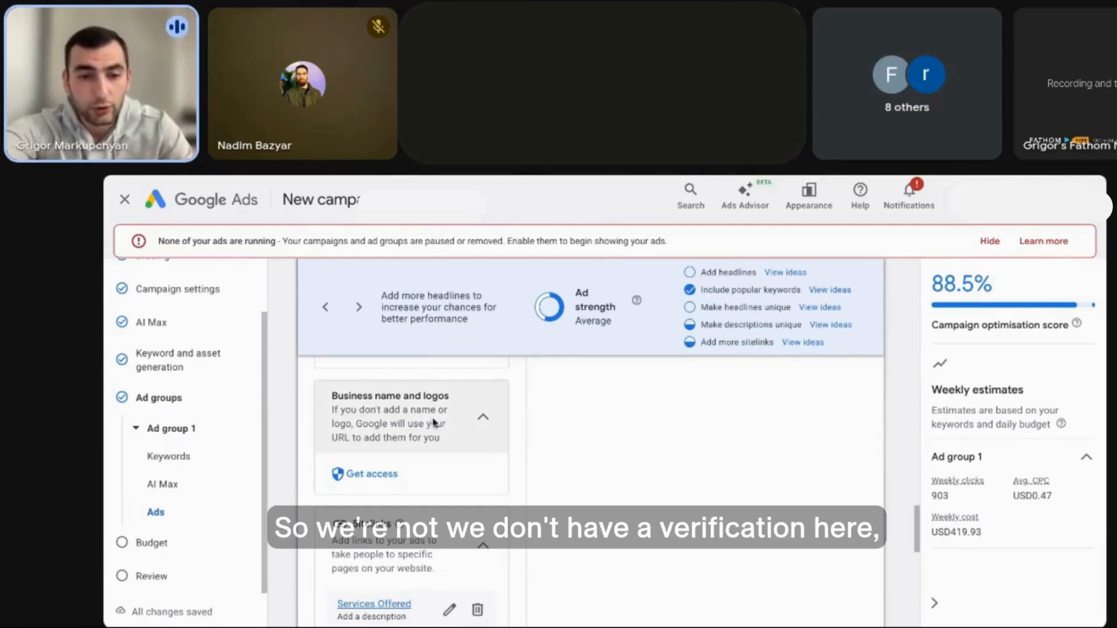
pyautogui.scroll(-1, 575, 431)
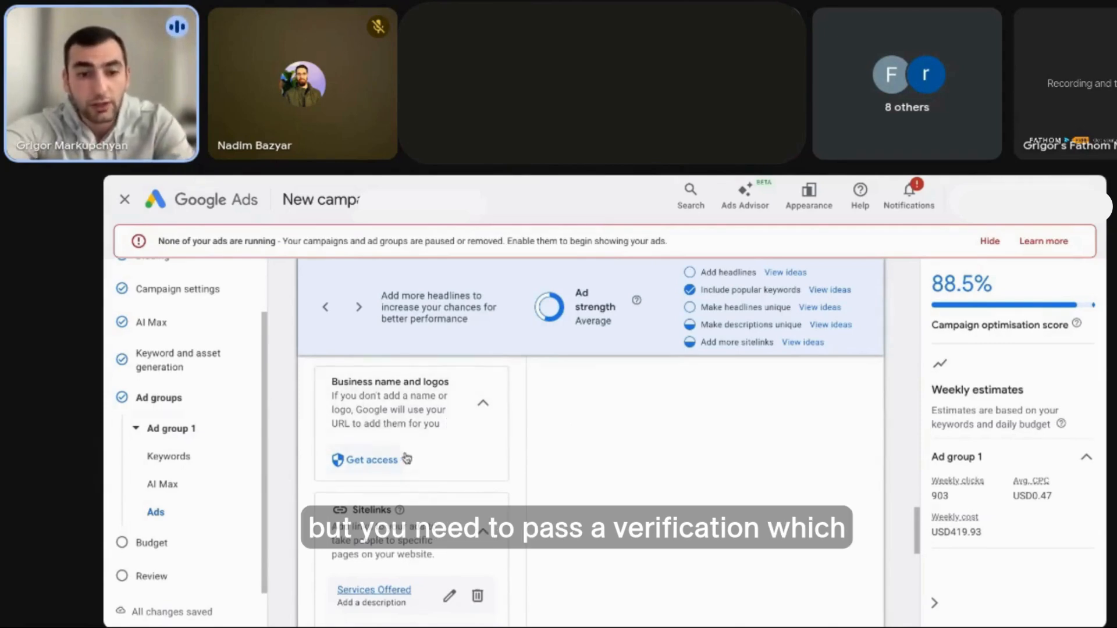
pyautogui.scroll(1, 602, 446)
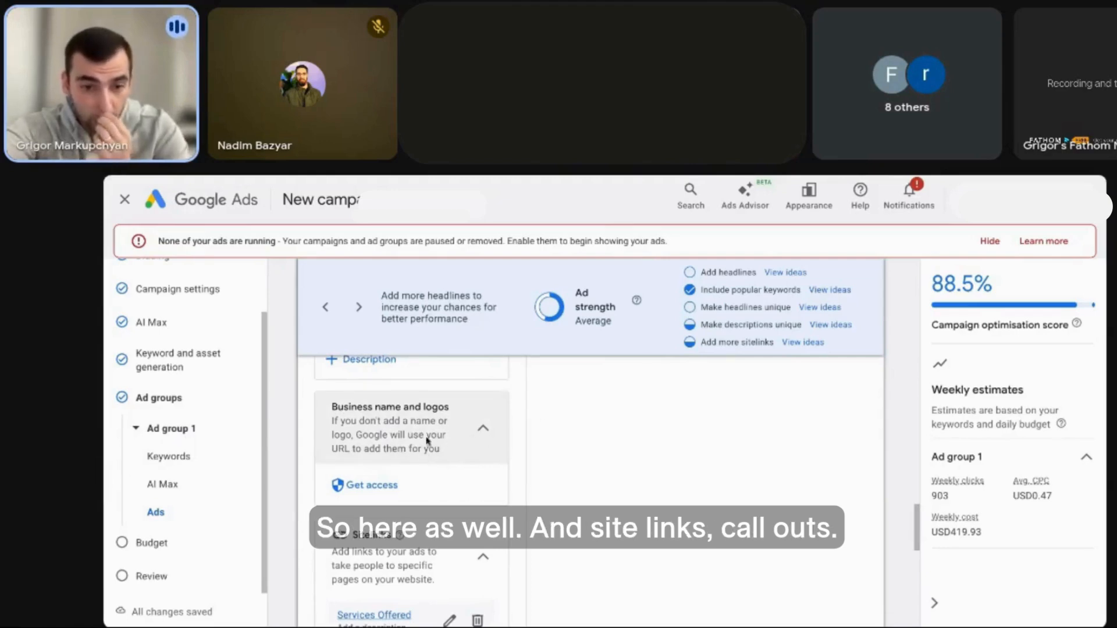
# Expand the additional asset types beneath the ad's callouts and look through them down to Apps
pyautogui.scroll(-1, 544, 466)
pyautogui.scroll(-6, 544, 466)
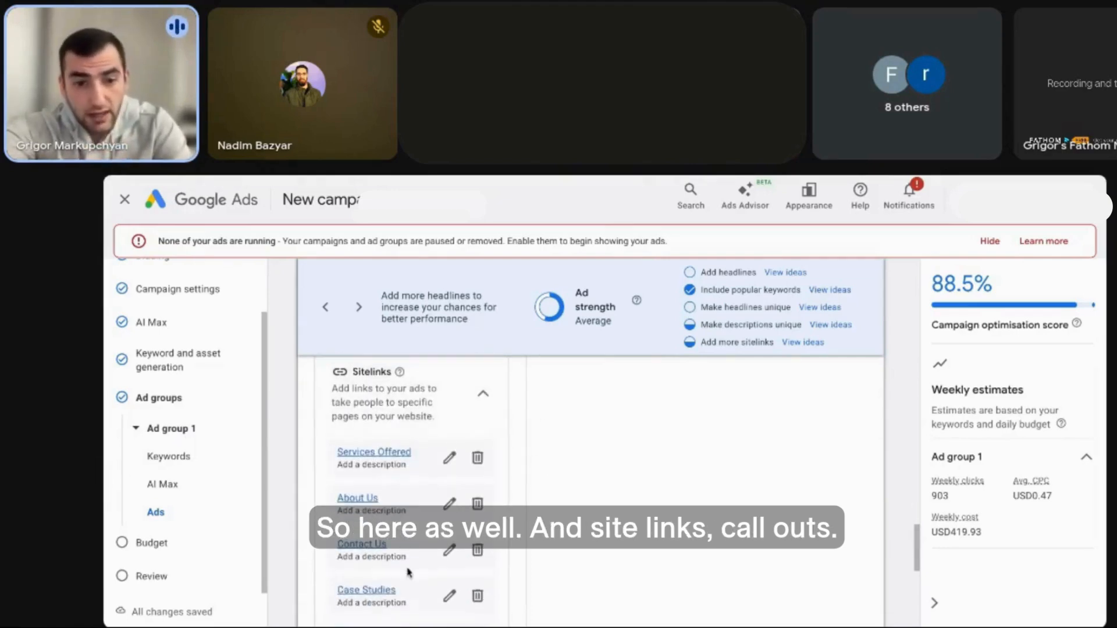
pyautogui.scroll(-2, 392, 466)
pyautogui.scroll(-3, 378, 474)
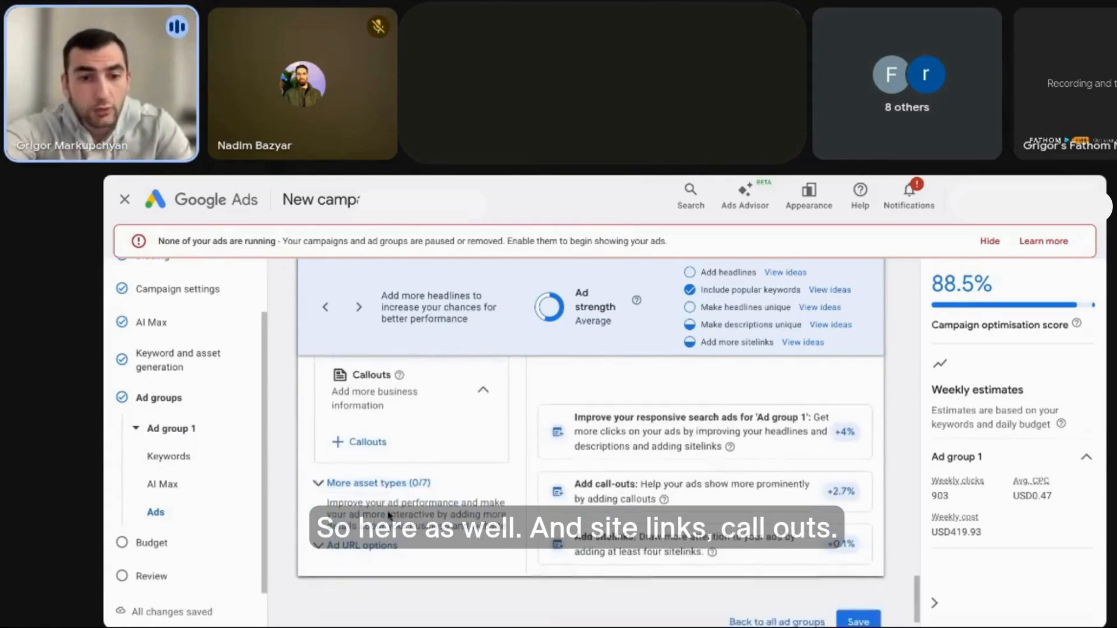
pyautogui.click(371, 472)
pyautogui.scroll(-5, 378, 483)
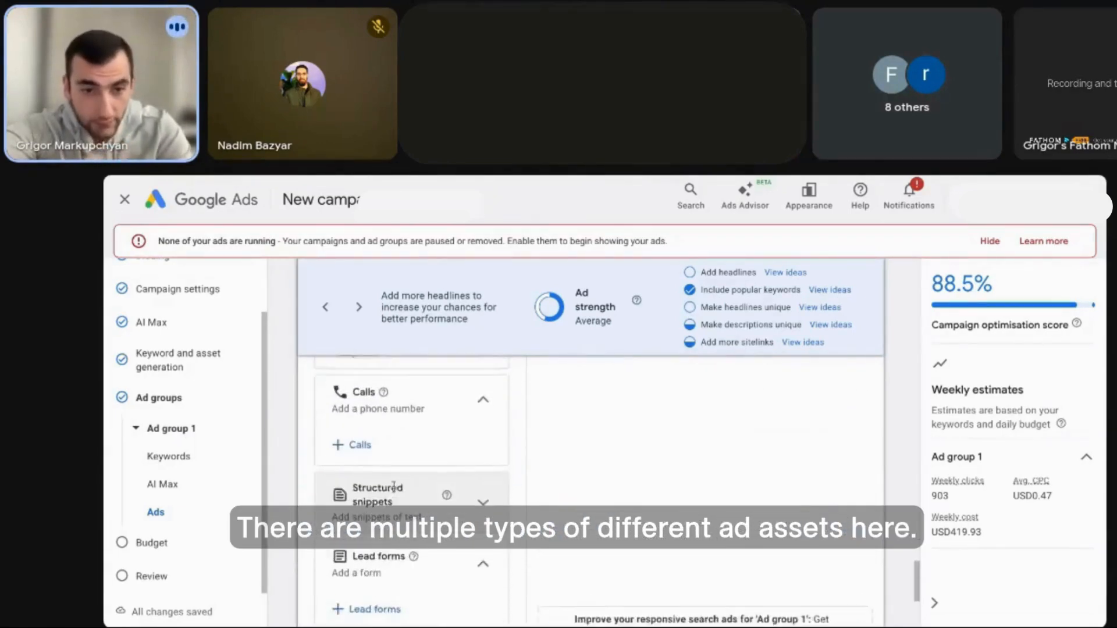
pyautogui.scroll(-5, 394, 486)
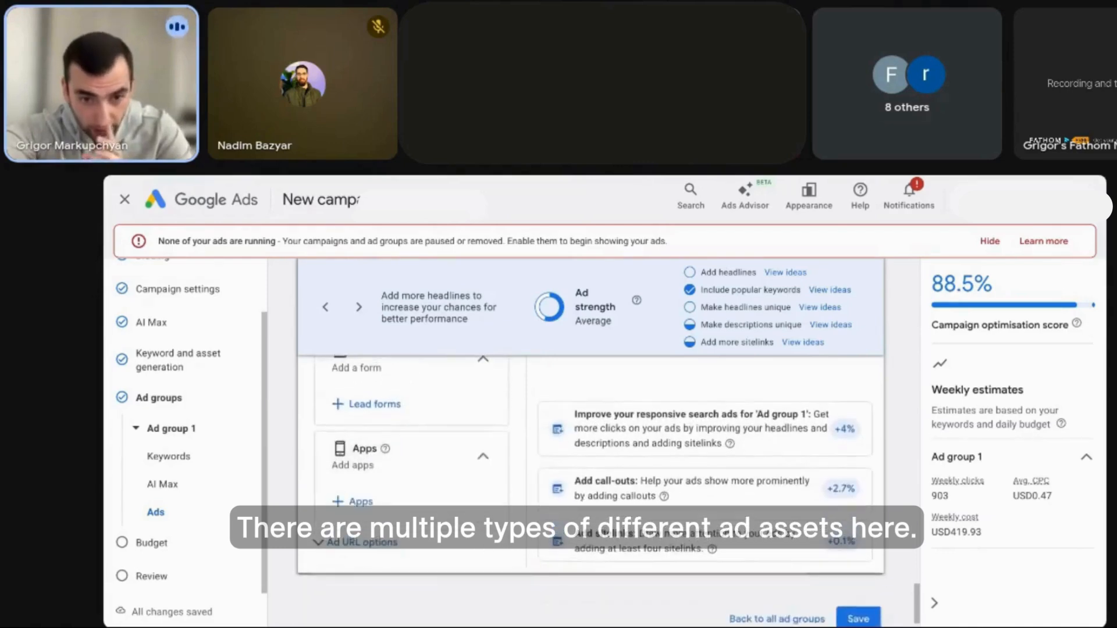
# Review the ad's asset sections again, from business name and logos through sitelinks and callouts to lead forms
pyautogui.scroll(6, 393, 487)
pyautogui.scroll(5, 393, 487)
pyautogui.scroll(1, 412, 483)
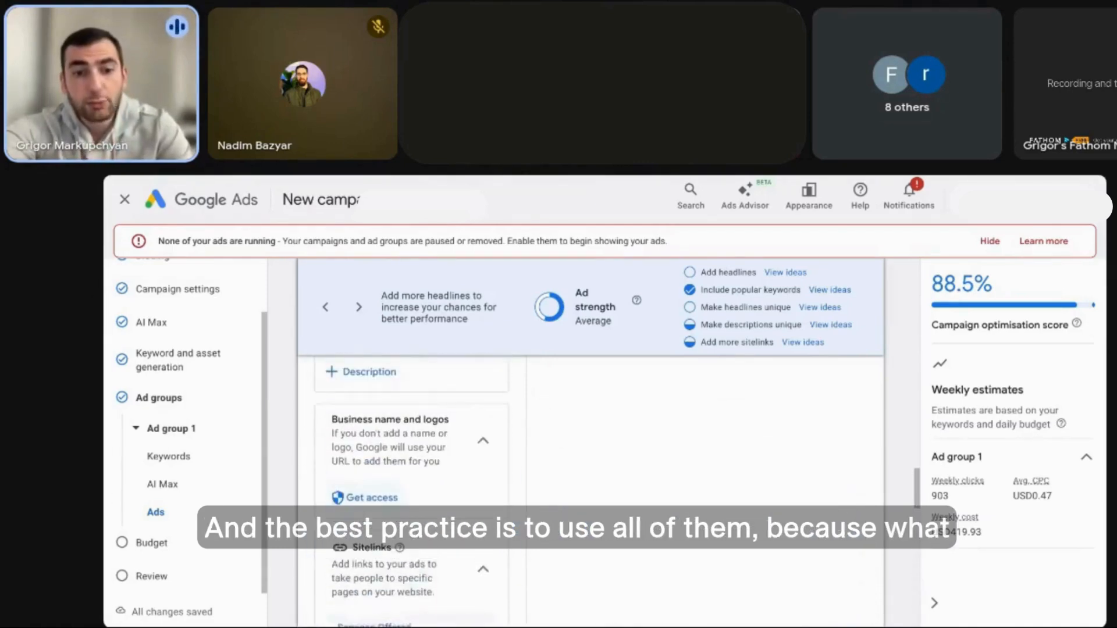
pyautogui.scroll(-3, 412, 484)
pyautogui.scroll(-2, 395, 558)
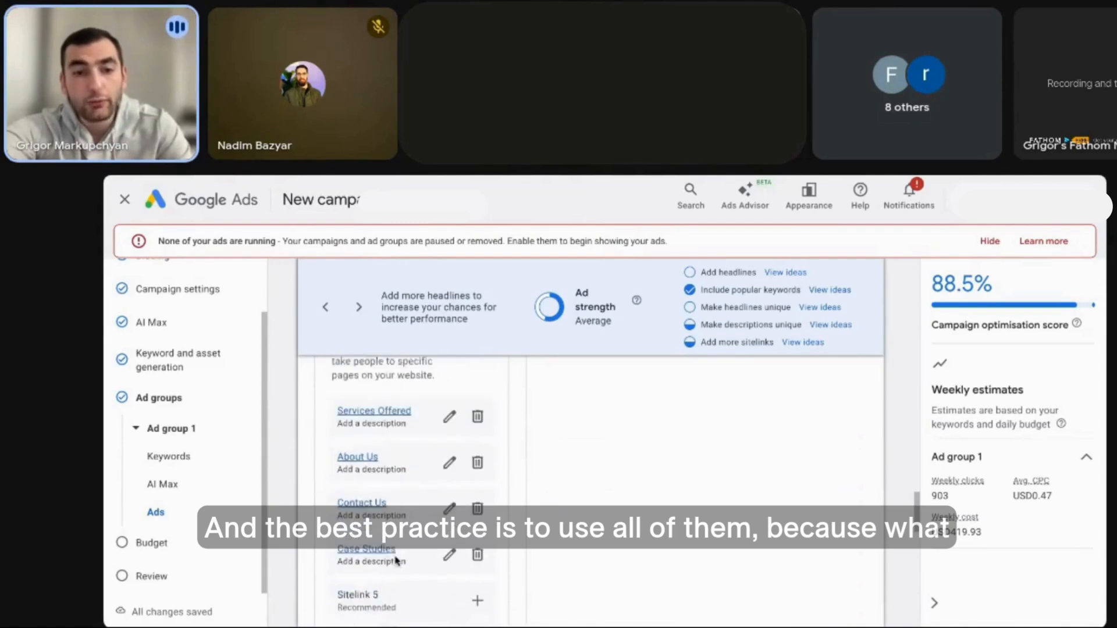
pyautogui.scroll(-2, 433, 519)
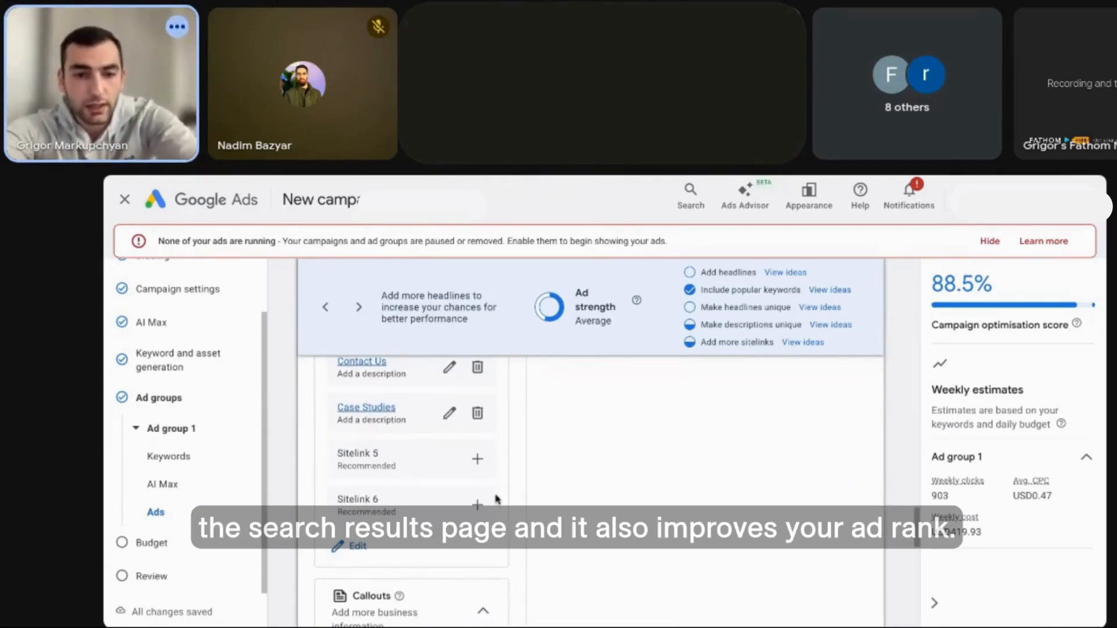
pyautogui.scroll(-4, 497, 498)
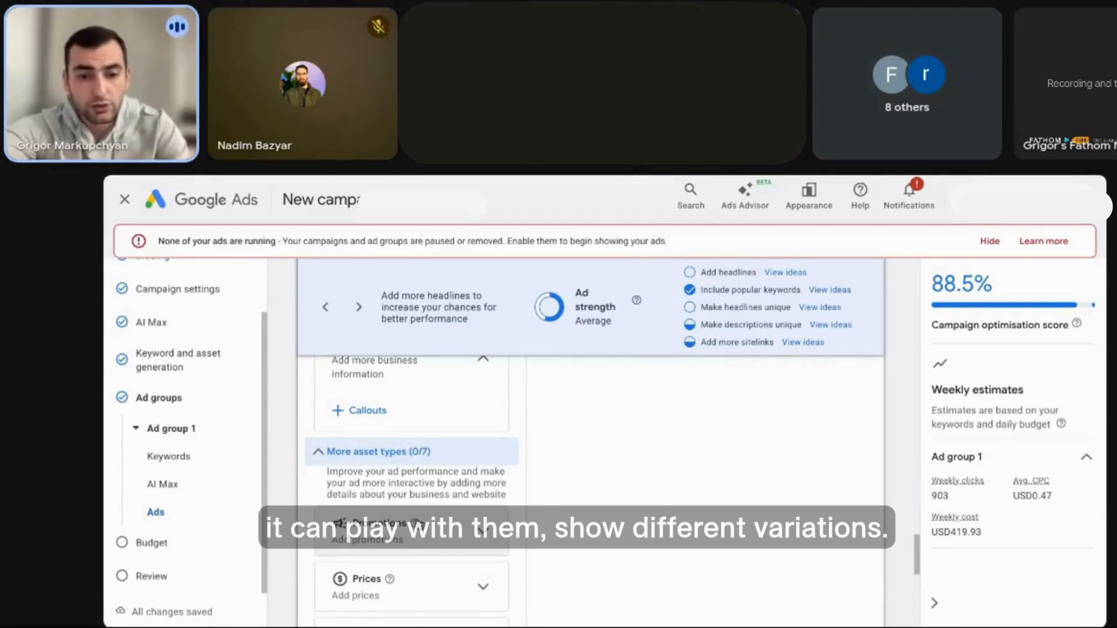
pyautogui.scroll(-2, 439, 509)
pyautogui.scroll(-3, 437, 504)
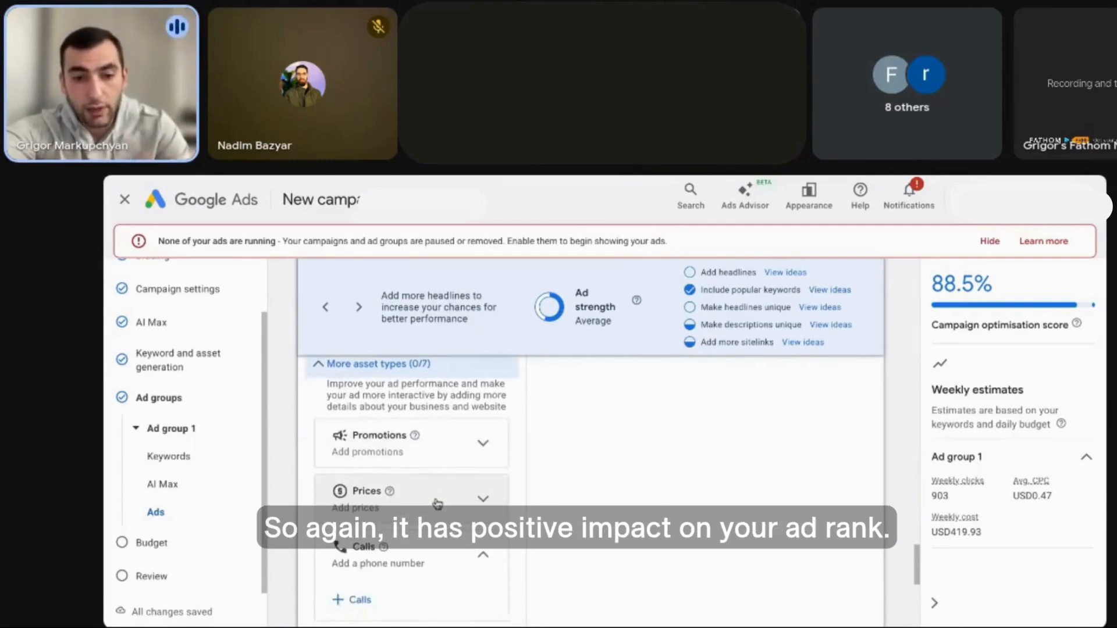
pyautogui.scroll(-3, 411, 495)
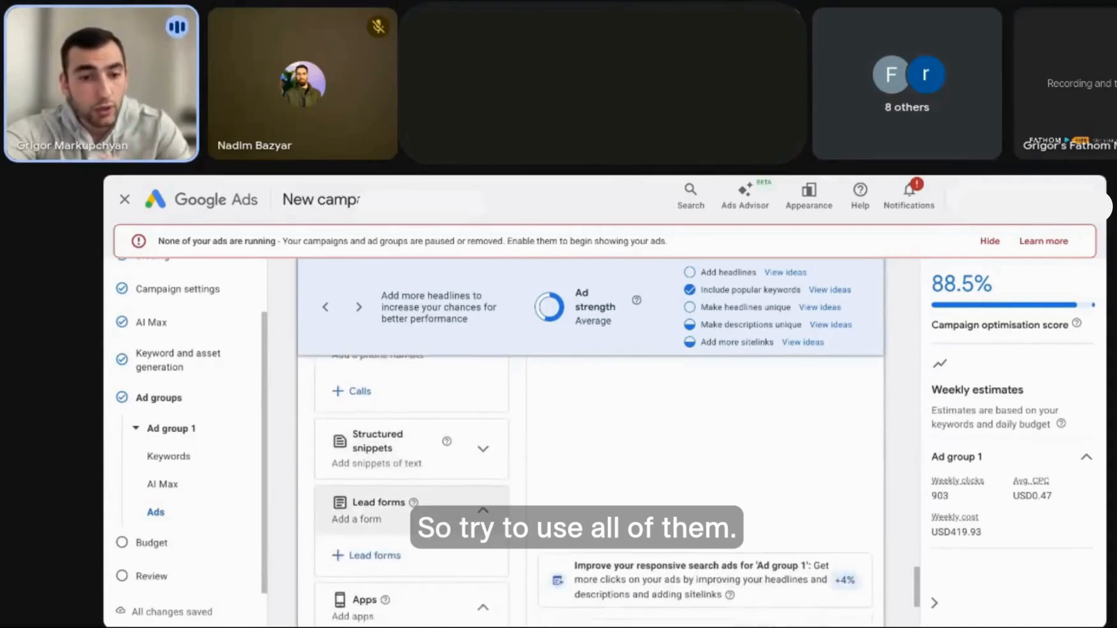
# Examine the ad's sitelinks, such as Services Offered and Contact Us, and the callouts section below them
pyautogui.scroll(5, 411, 494)
pyautogui.scroll(5, 411, 492)
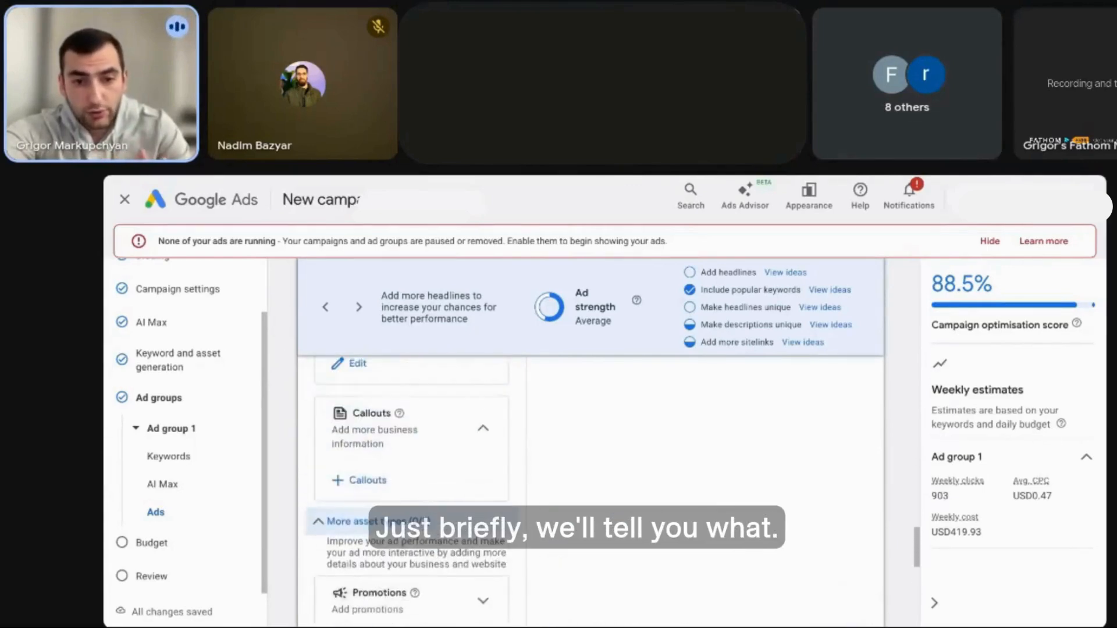
pyautogui.scroll(3, 411, 491)
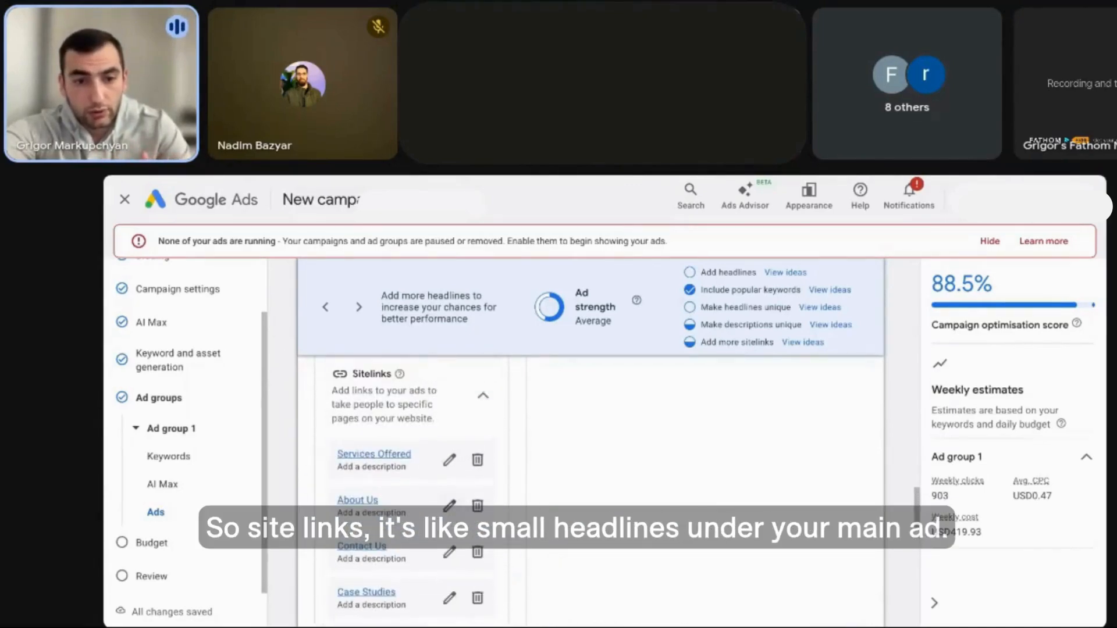
pyautogui.scroll(1, 444, 419)
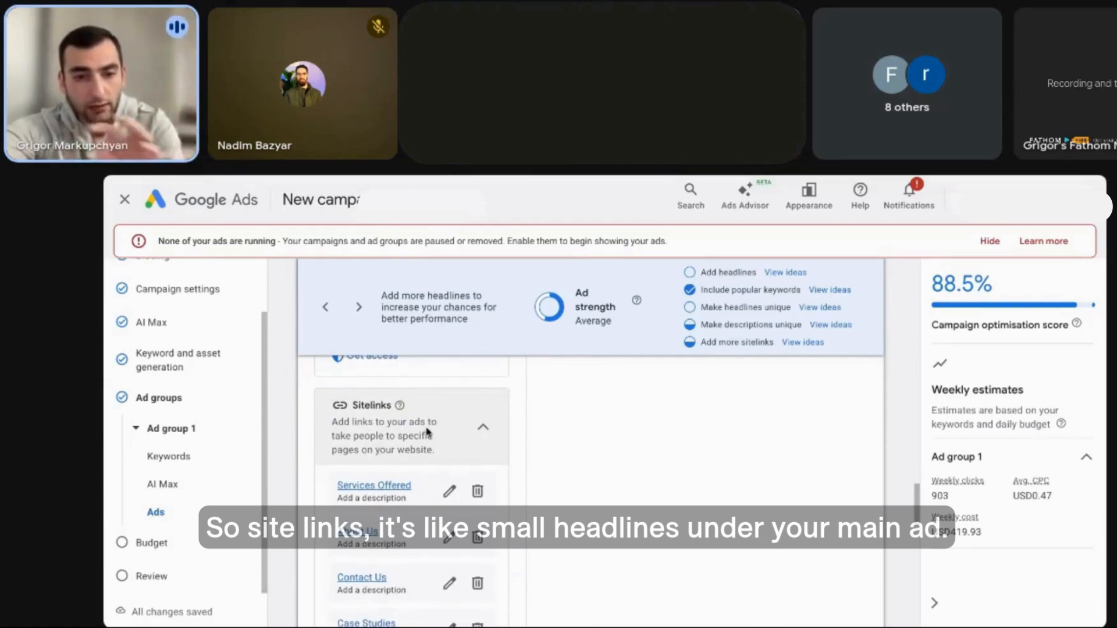
pyautogui.scroll(-1, 375, 488)
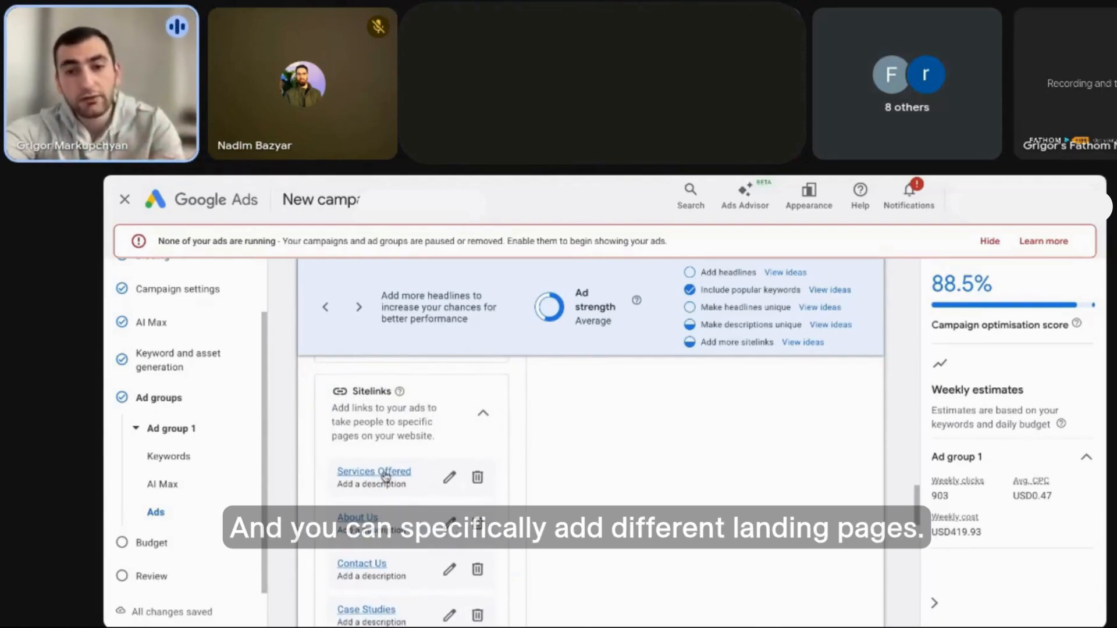
pyautogui.scroll(1, 429, 415)
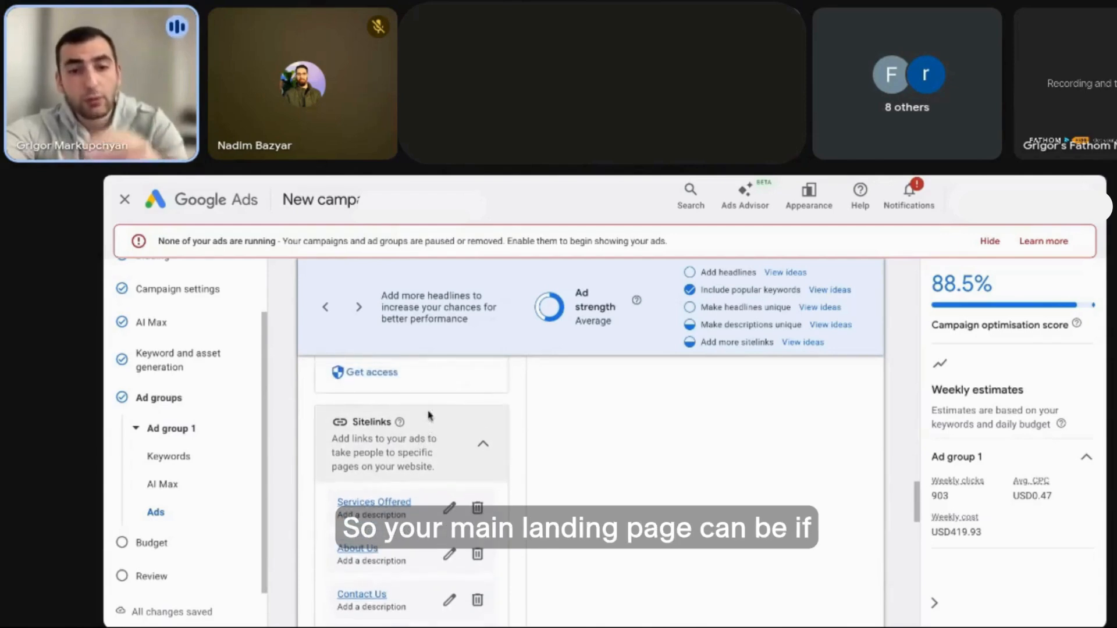
pyautogui.scroll(1, 429, 416)
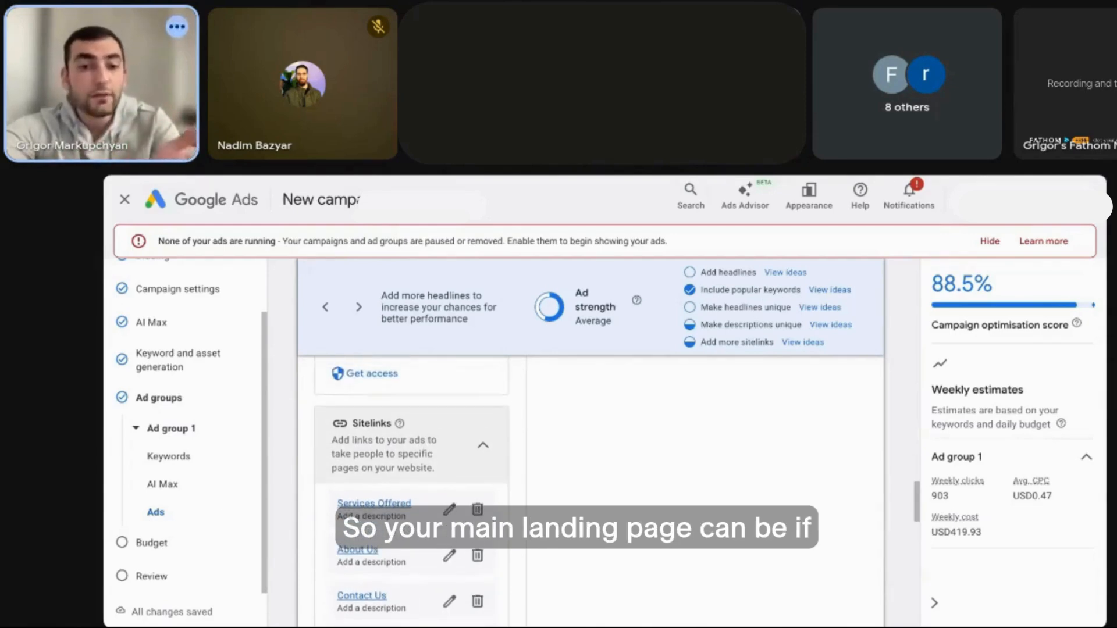
pyautogui.scroll(-2, 429, 433)
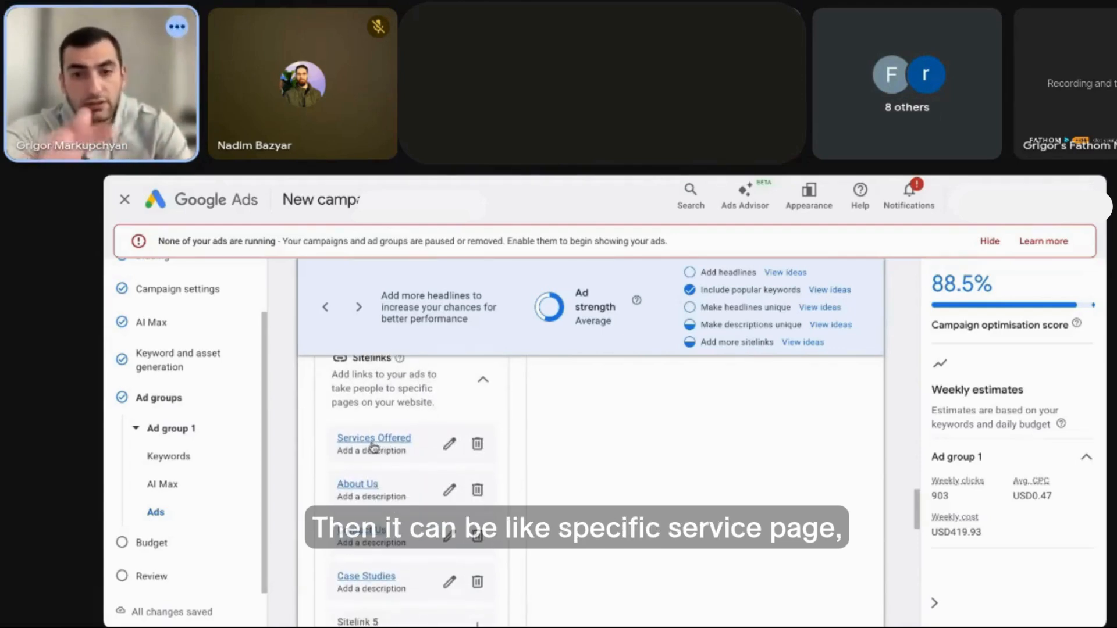
pyautogui.scroll(-5, 373, 446)
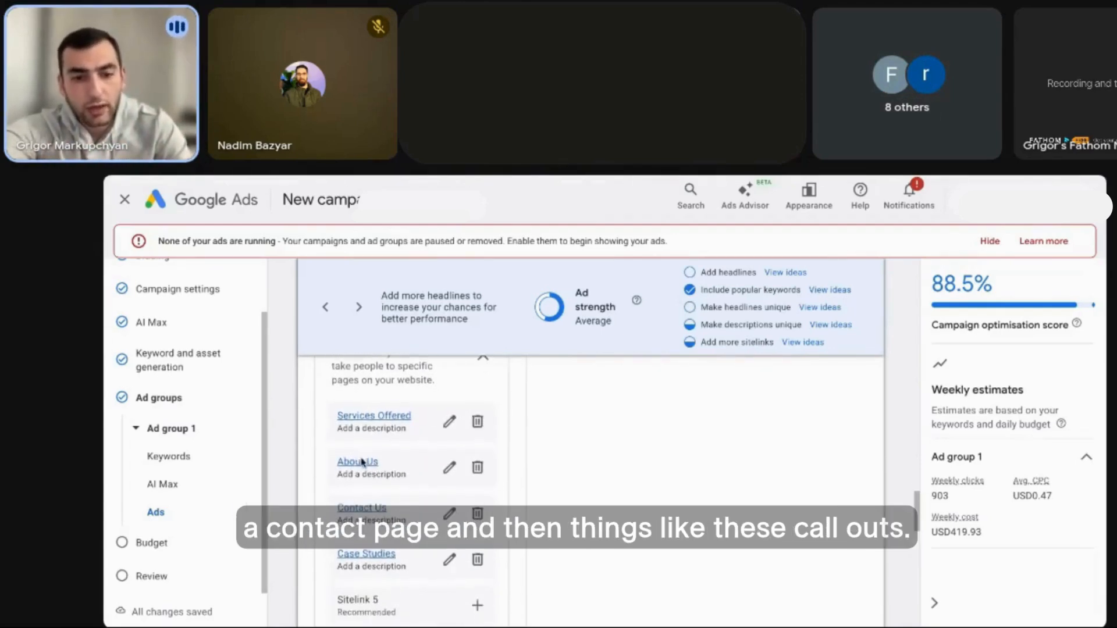
pyautogui.scroll(-4, 383, 463)
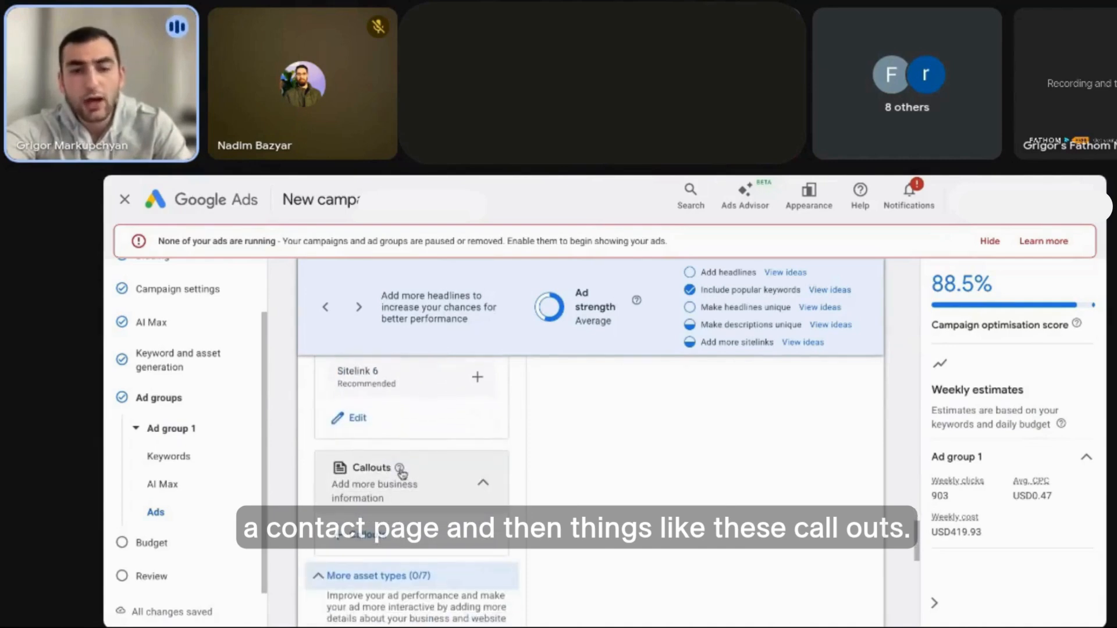
pyautogui.moveTo(400, 470)
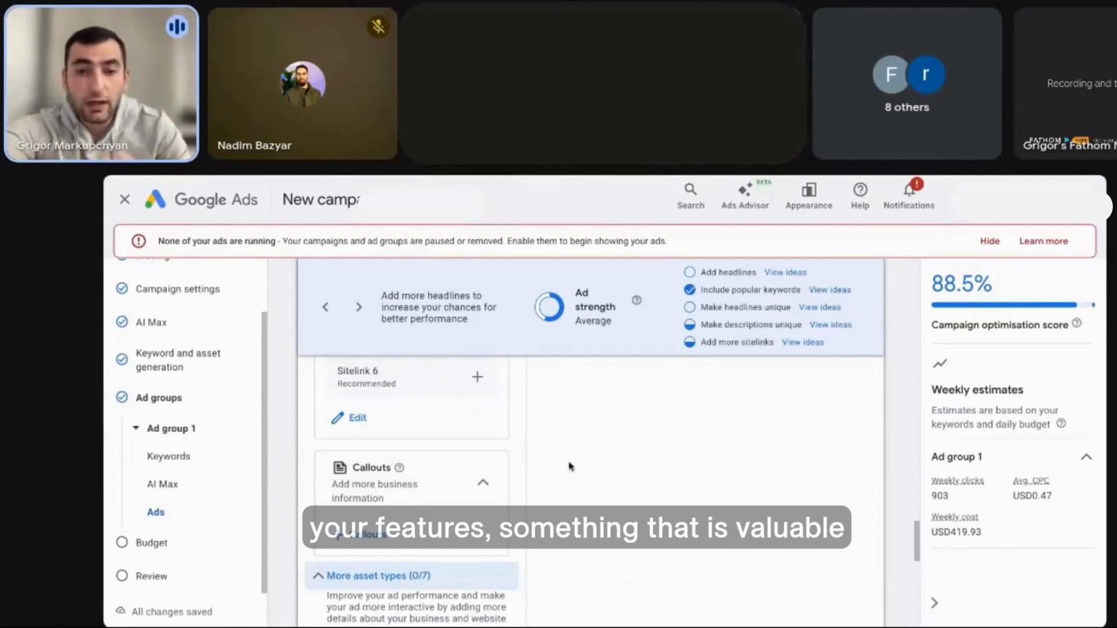
# Expand the Promotions and Prices asset sections to view their options for adding assets
pyautogui.scroll(-3, 571, 465)
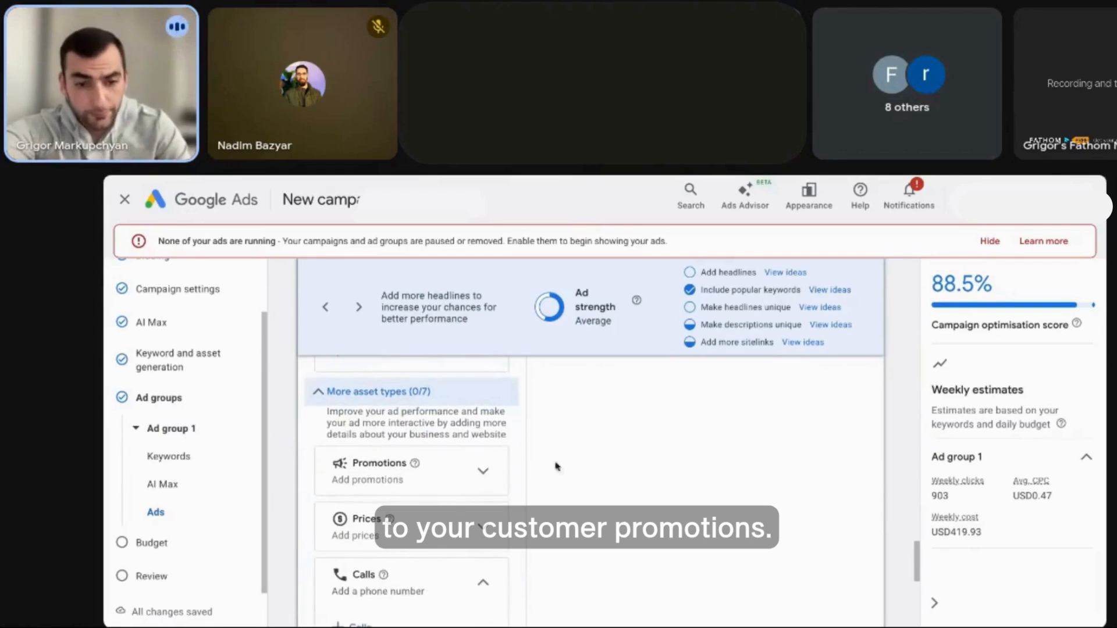
pyautogui.click(471, 472)
pyautogui.click(471, 472)
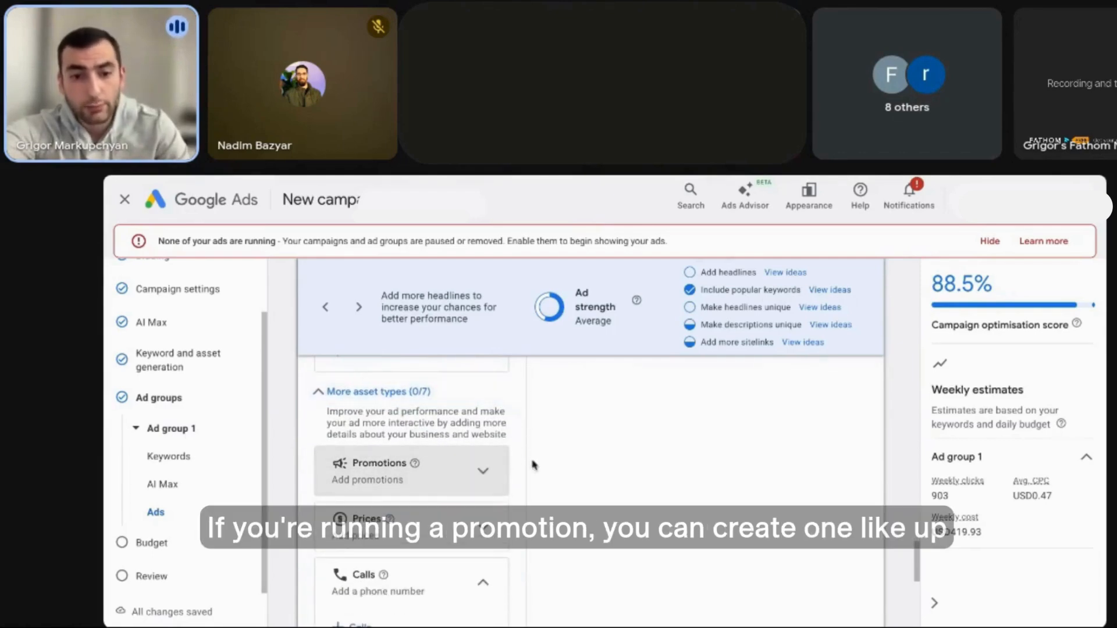
pyautogui.click(470, 474)
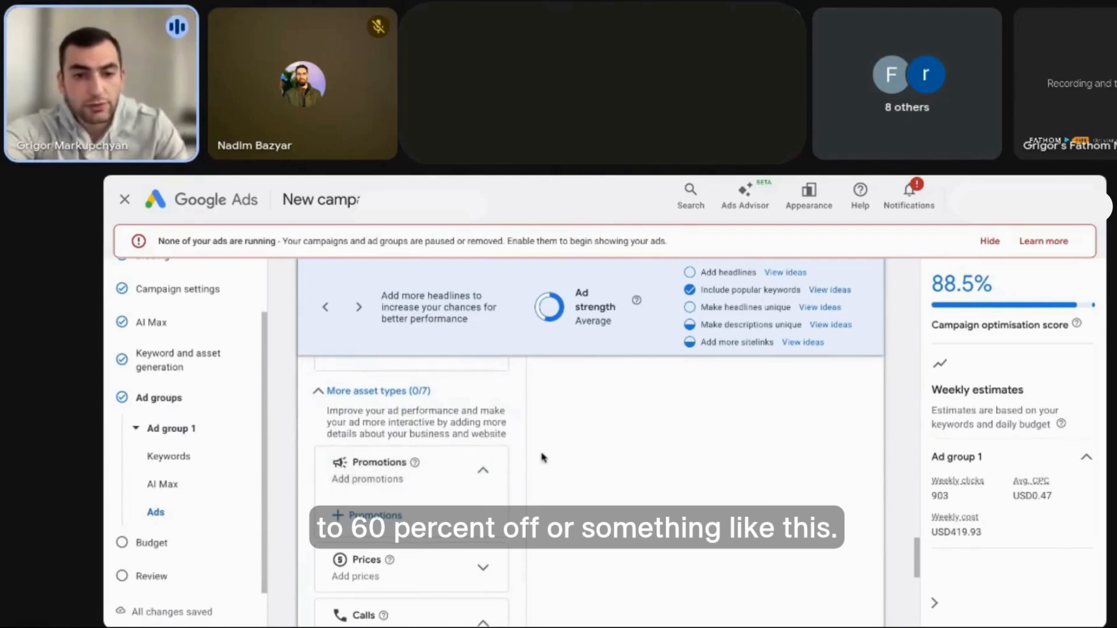
pyautogui.scroll(-1, 535, 456)
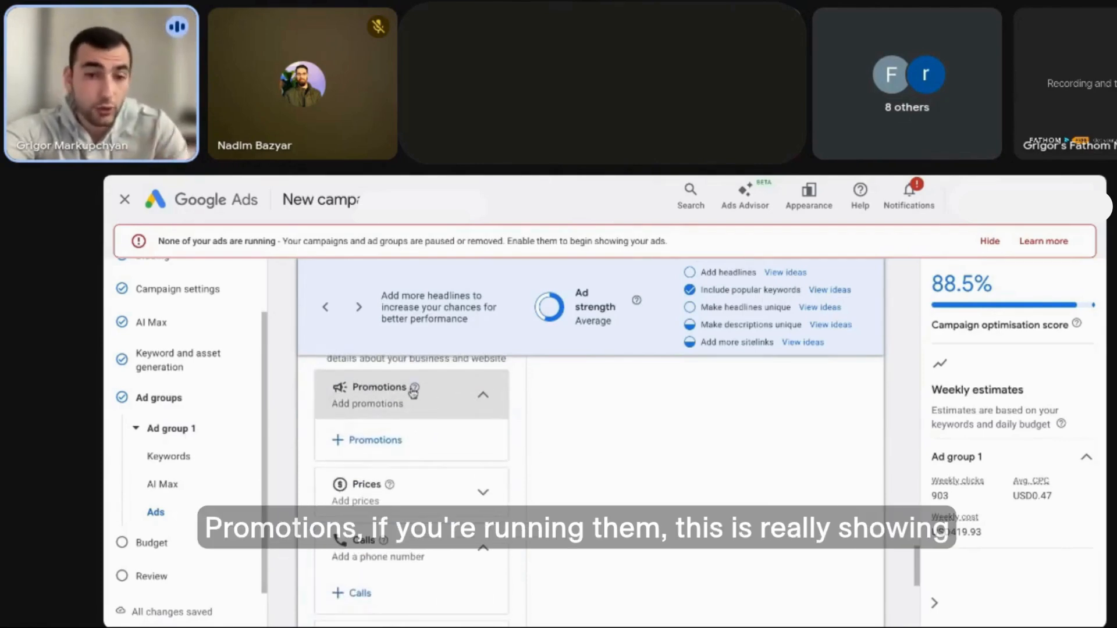
pyautogui.moveTo(414, 391)
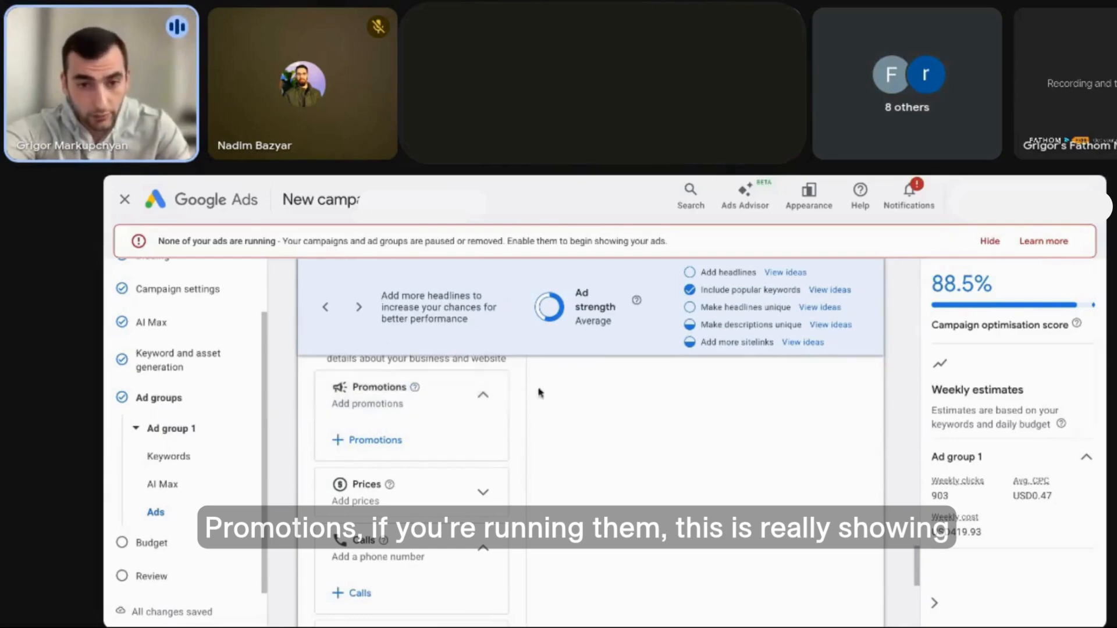
pyautogui.scroll(1, 477, 401)
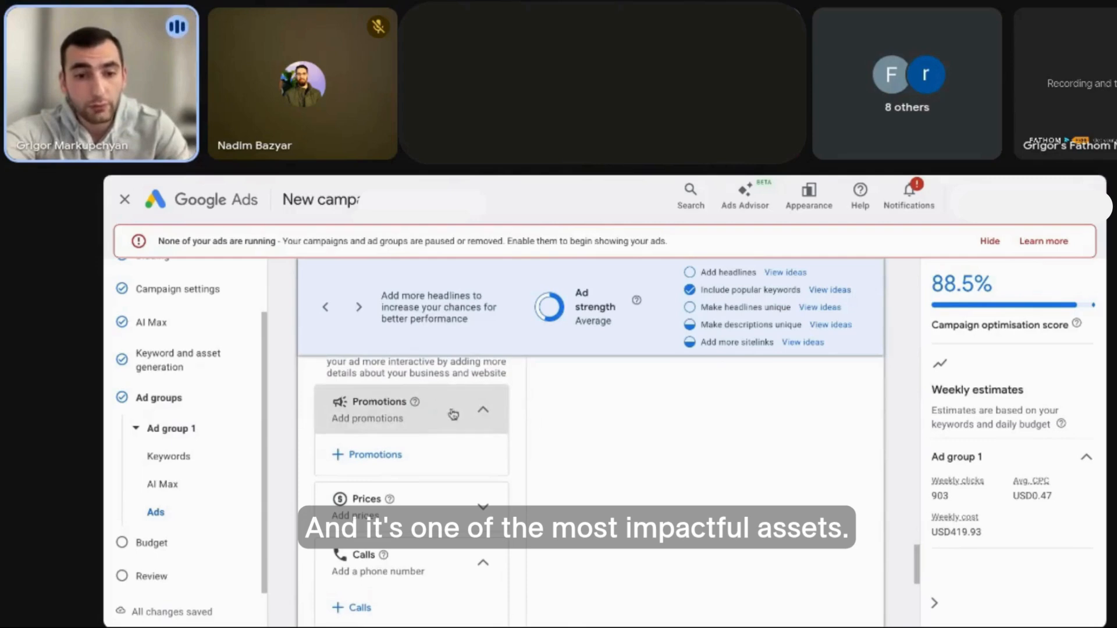
pyautogui.scroll(-2, 413, 413)
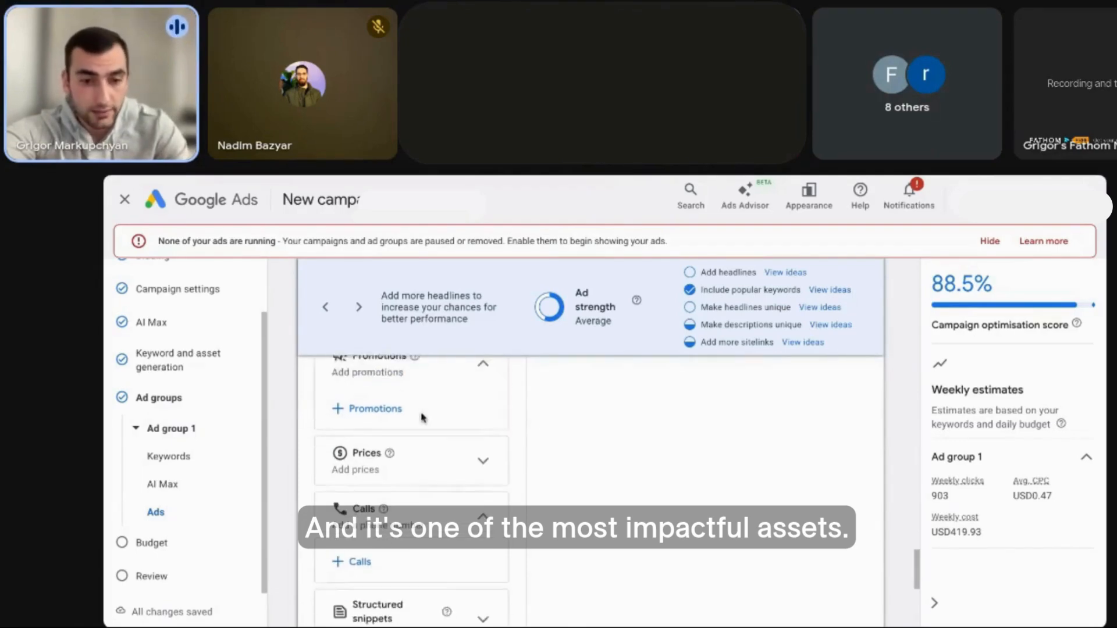
pyautogui.click(468, 412)
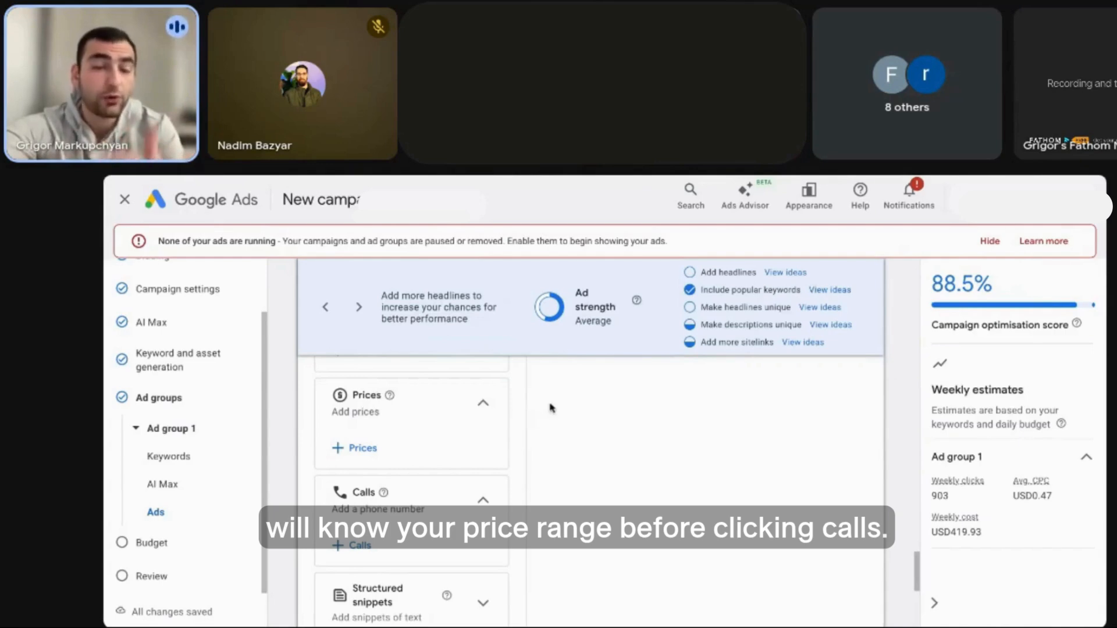
# Examine the Calls asset section and expand the Structured snippets section below it
pyautogui.scroll(-2, 551, 408)
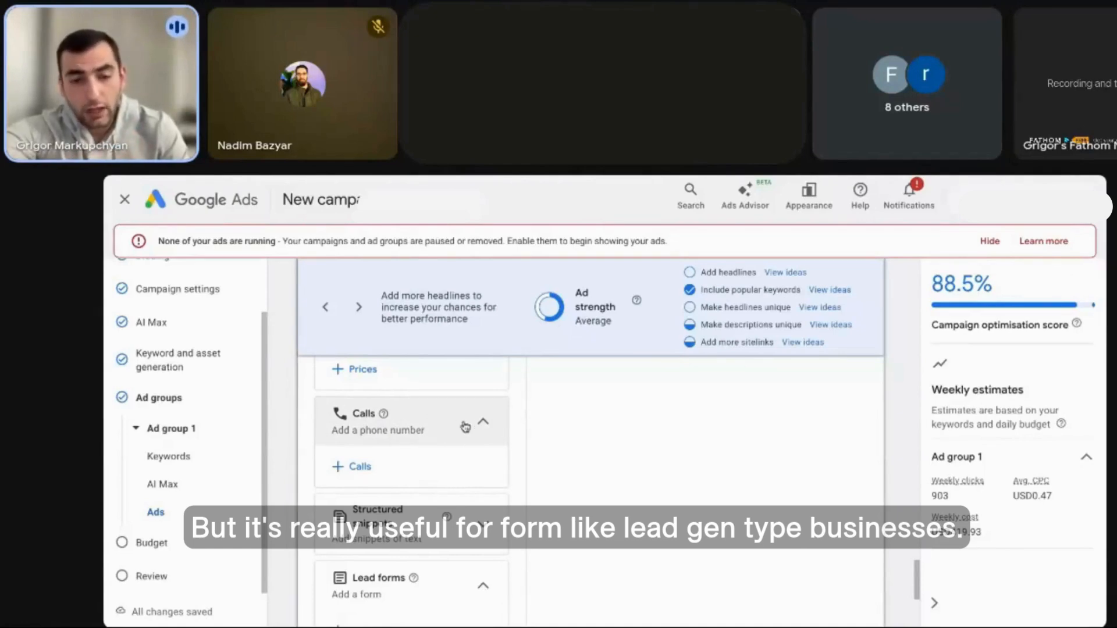
pyautogui.scroll(1, 437, 432)
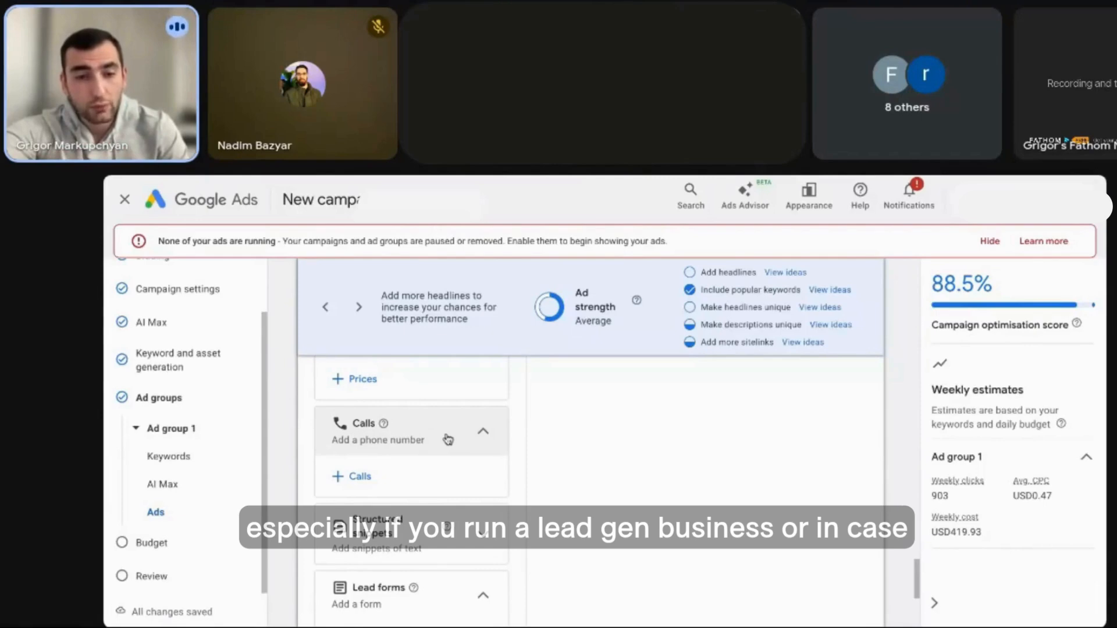
pyautogui.scroll(-3, 531, 458)
pyautogui.scroll(2, 531, 458)
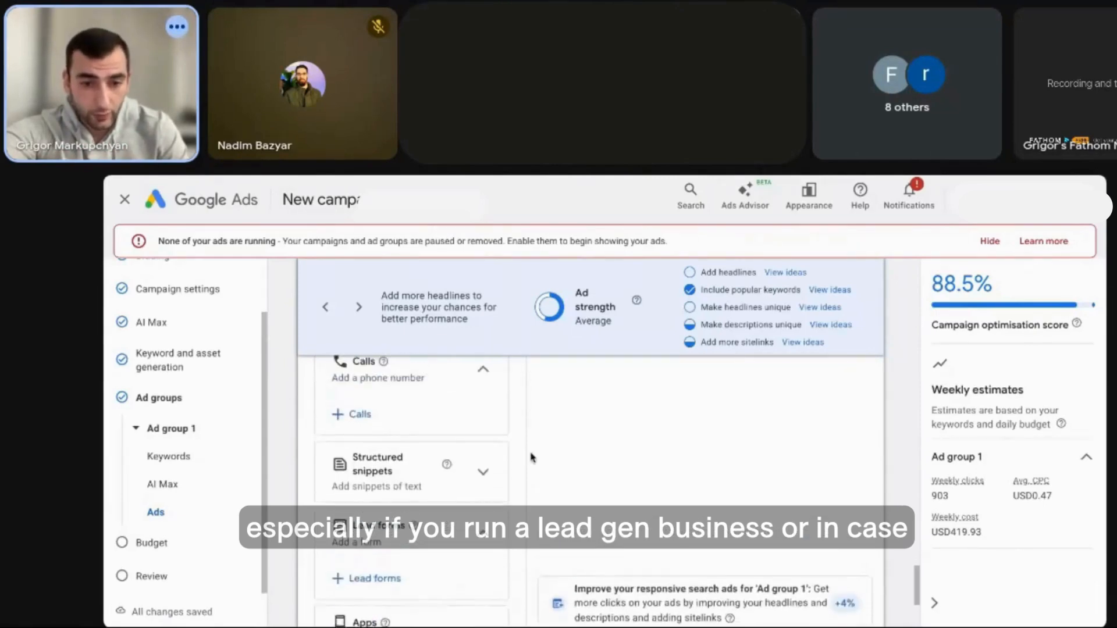
pyautogui.scroll(1, 440, 436)
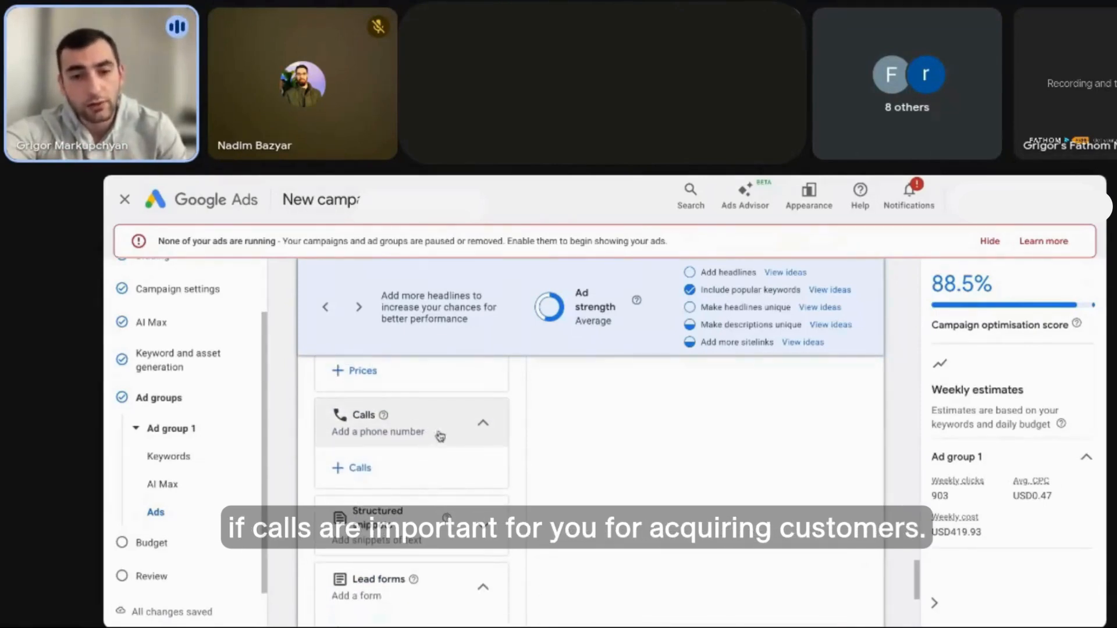
pyautogui.scroll(1, 484, 431)
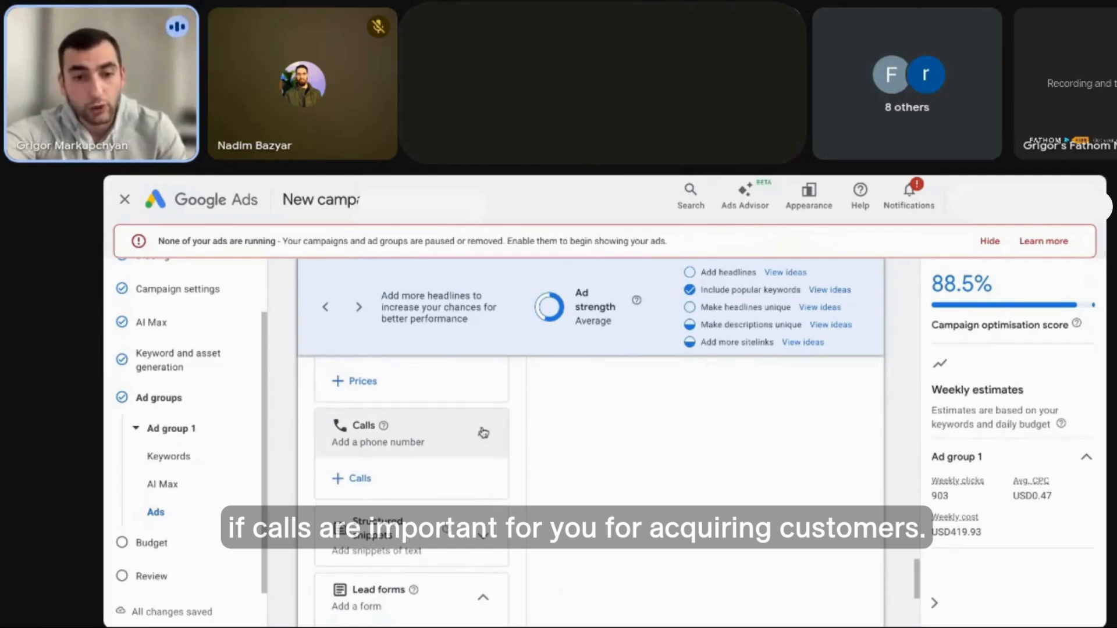
pyautogui.scroll(-3, 483, 432)
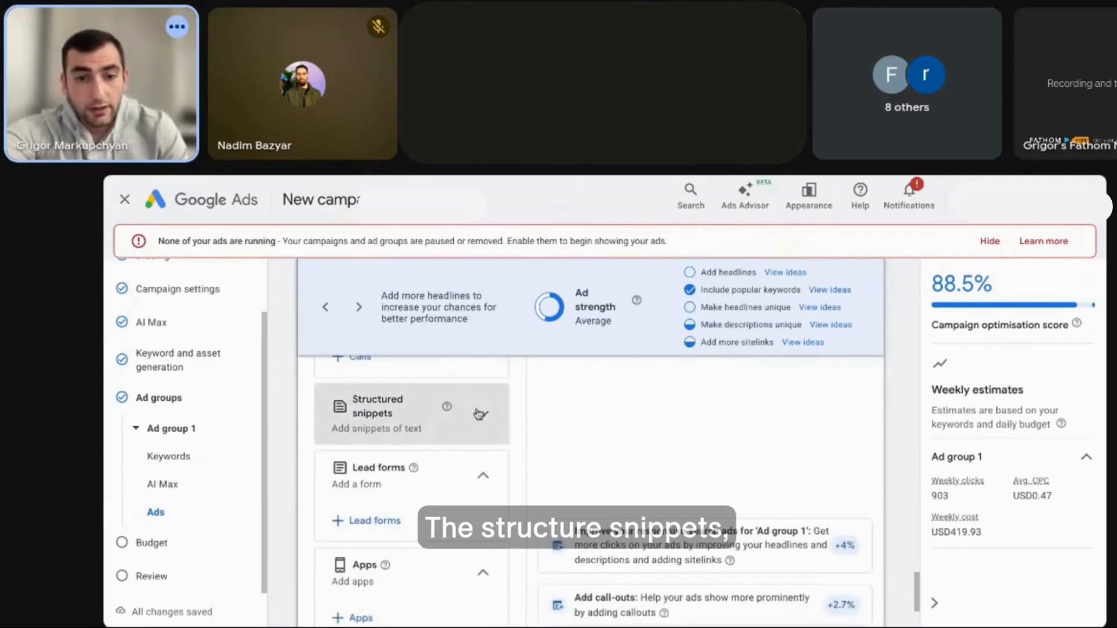
pyautogui.click(480, 414)
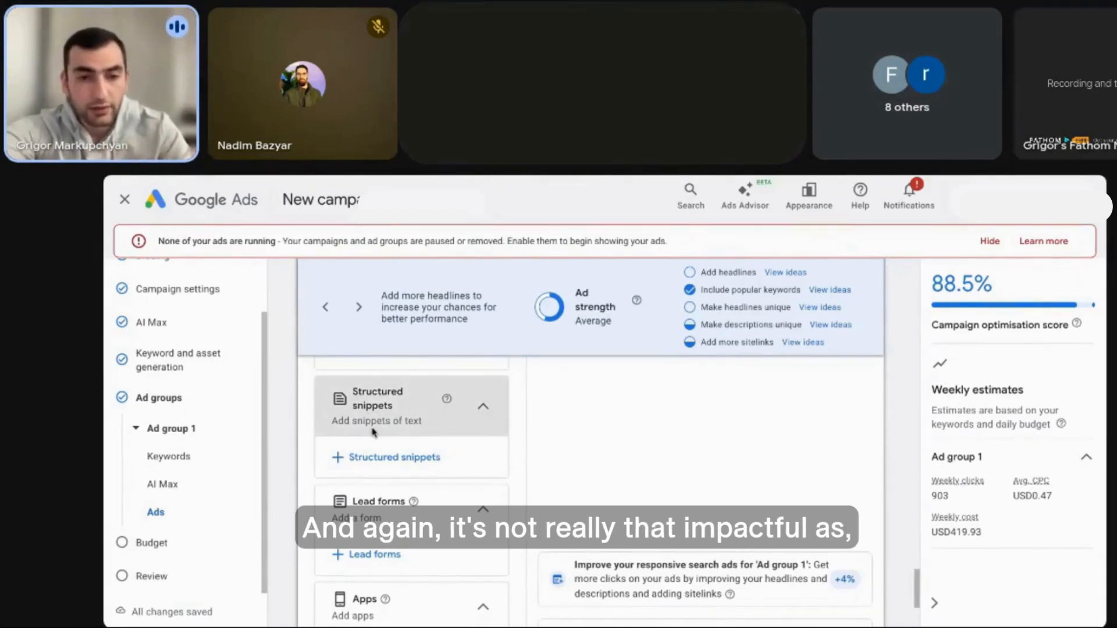
# Examine the ad's remaining asset sections, from calls and structured snippets down to lead forms and apps
pyautogui.scroll(2, 562, 405)
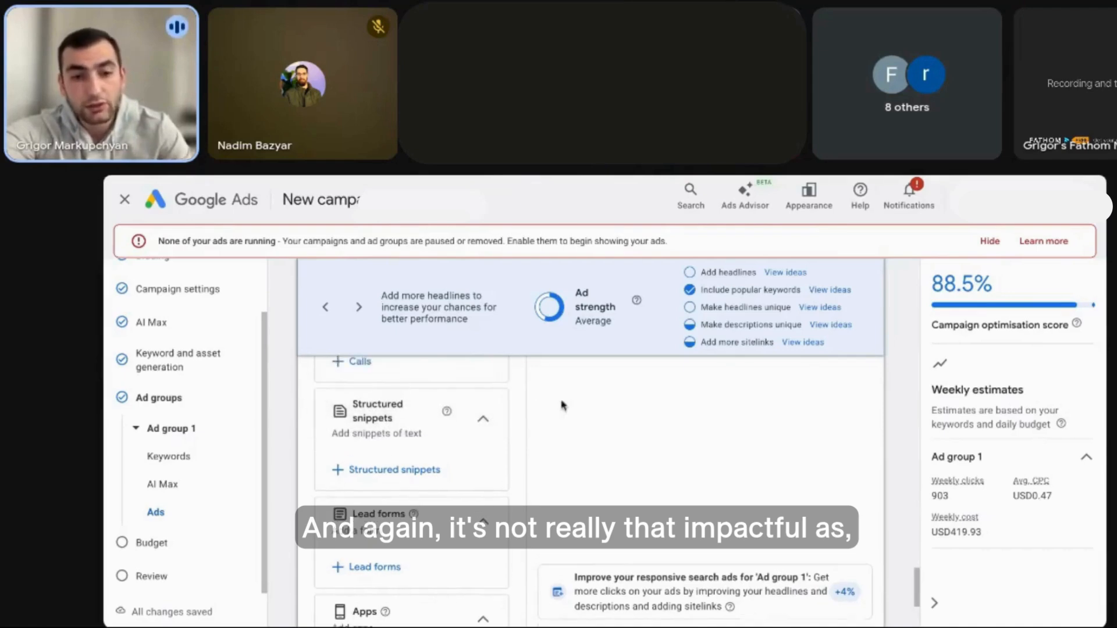
pyautogui.scroll(5, 498, 408)
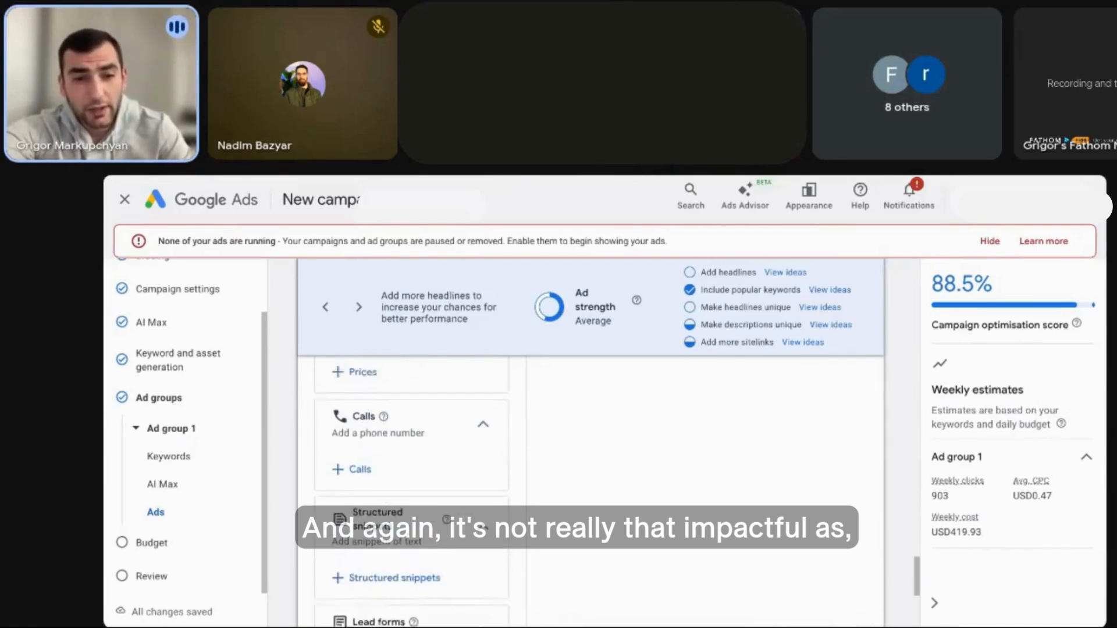
pyautogui.scroll(-5, 483, 401)
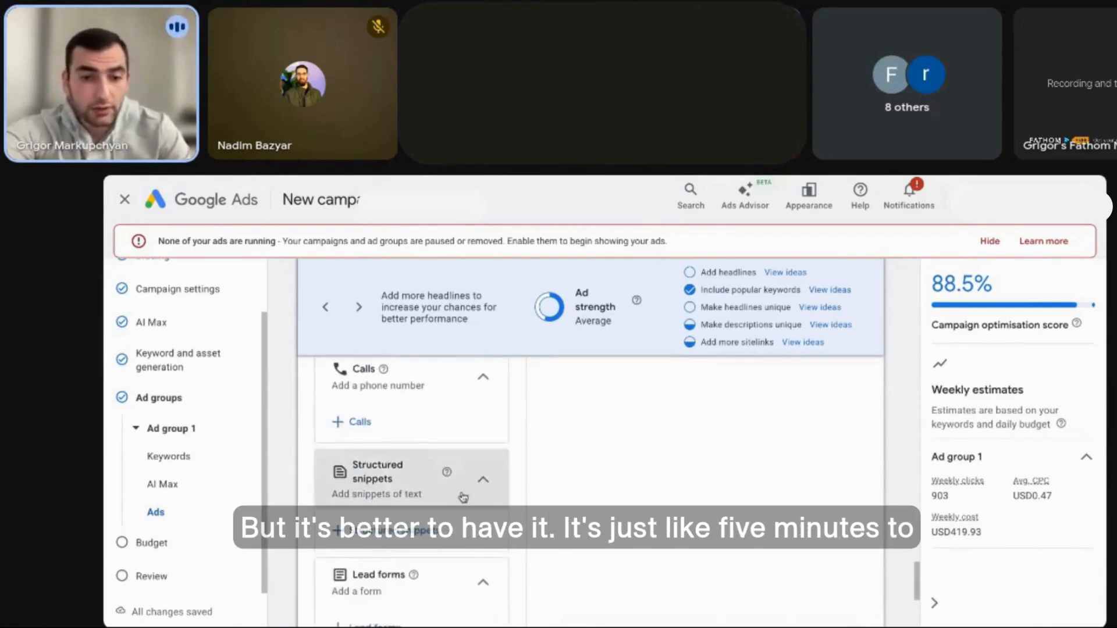
pyautogui.scroll(-1, 474, 477)
pyautogui.scroll(-1, 541, 448)
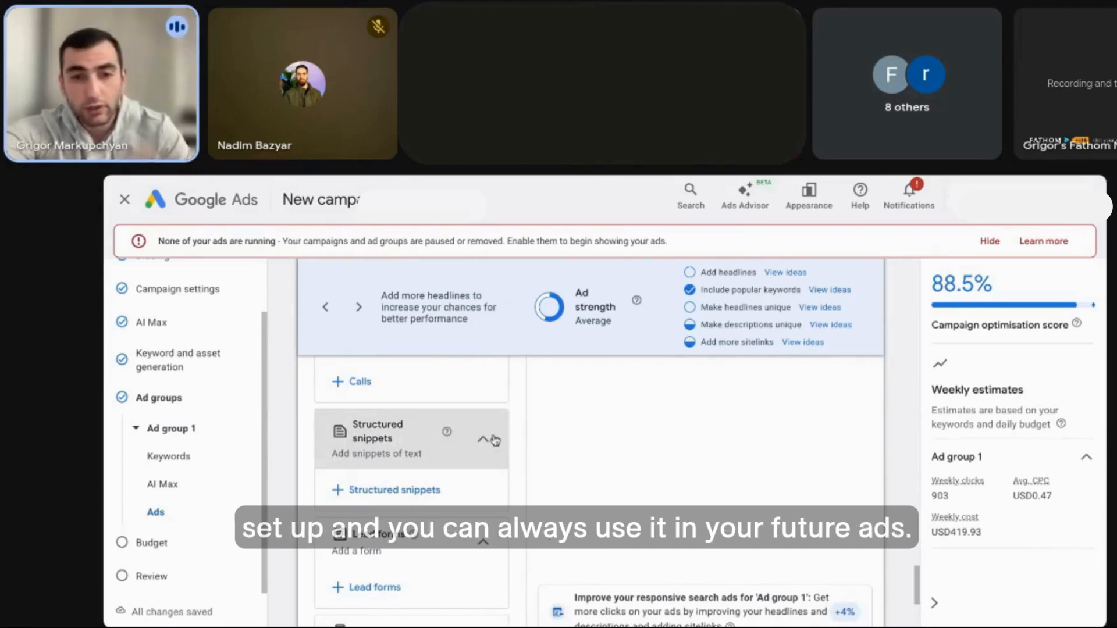
pyautogui.scroll(-3, 524, 424)
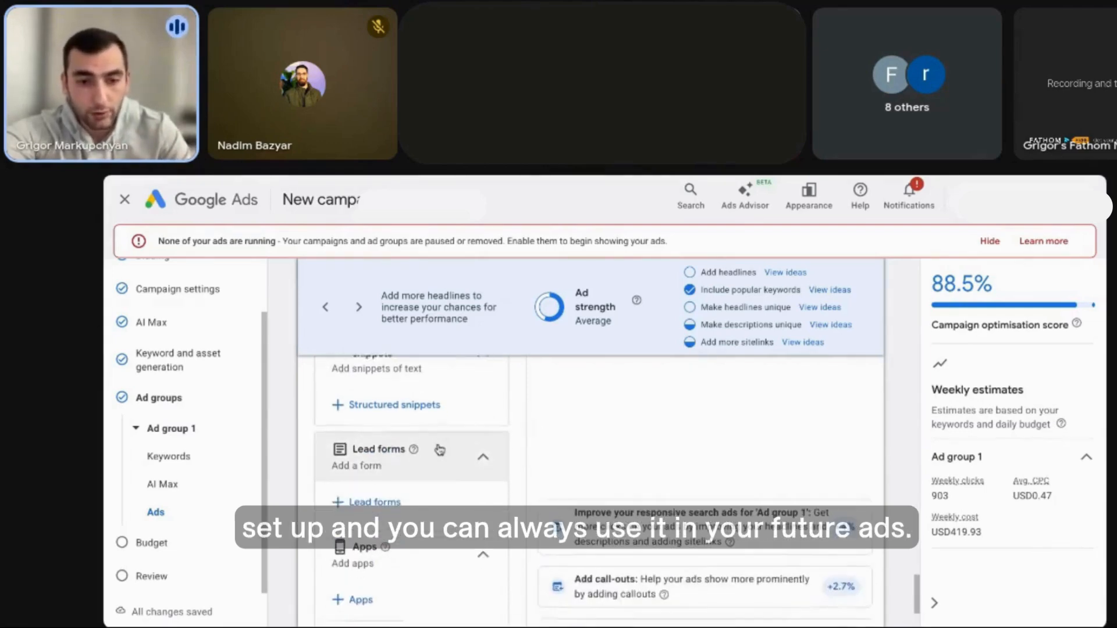
pyautogui.scroll(-1, 465, 442)
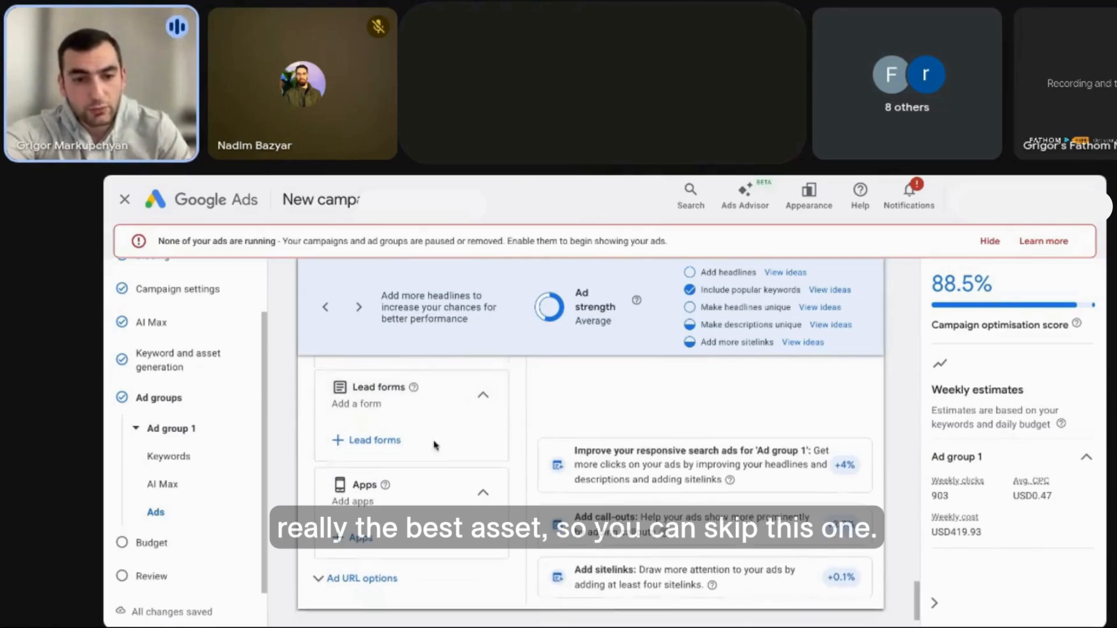
pyautogui.scroll(-2, 410, 431)
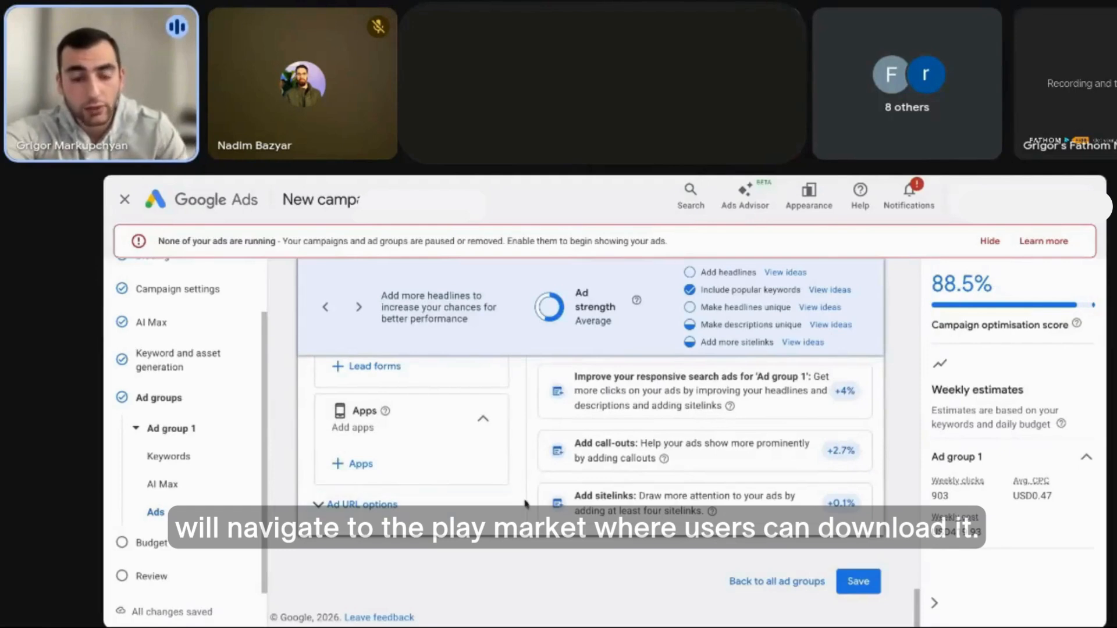
# Save the ad without further assets and continue from the ad groups to the campaign's budget settings
pyautogui.scroll(-1, 478, 476)
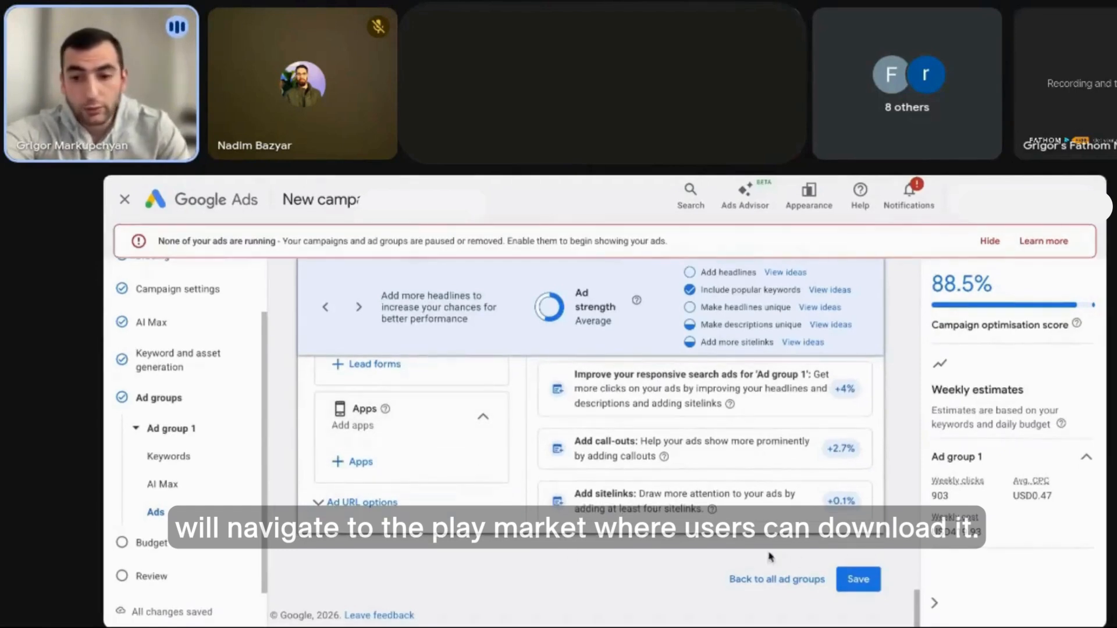
pyautogui.click(855, 580)
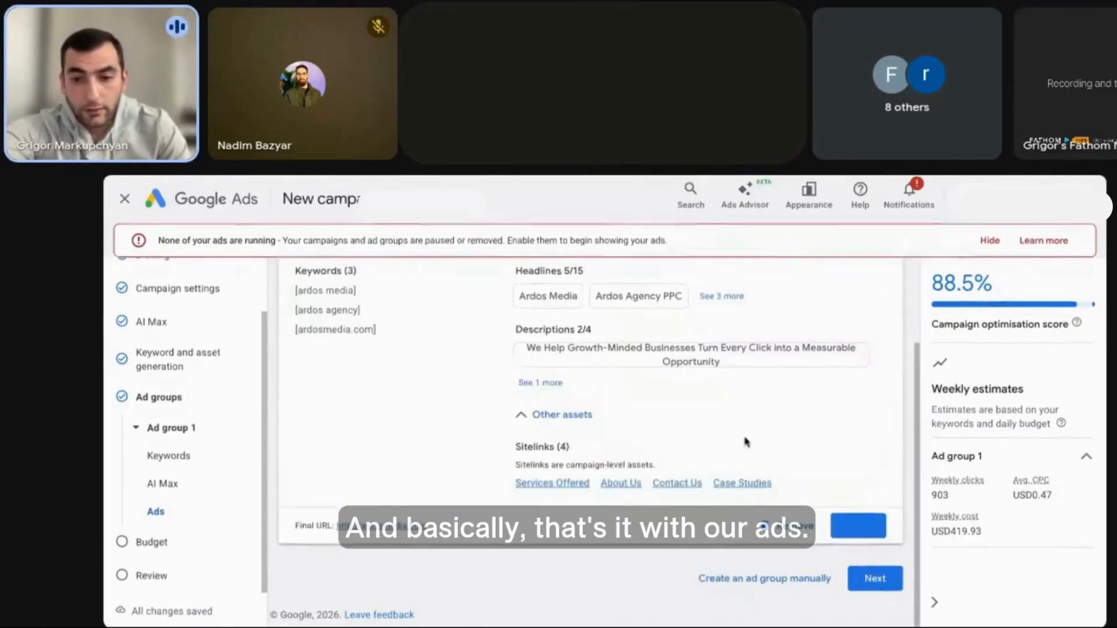
pyautogui.click(868, 578)
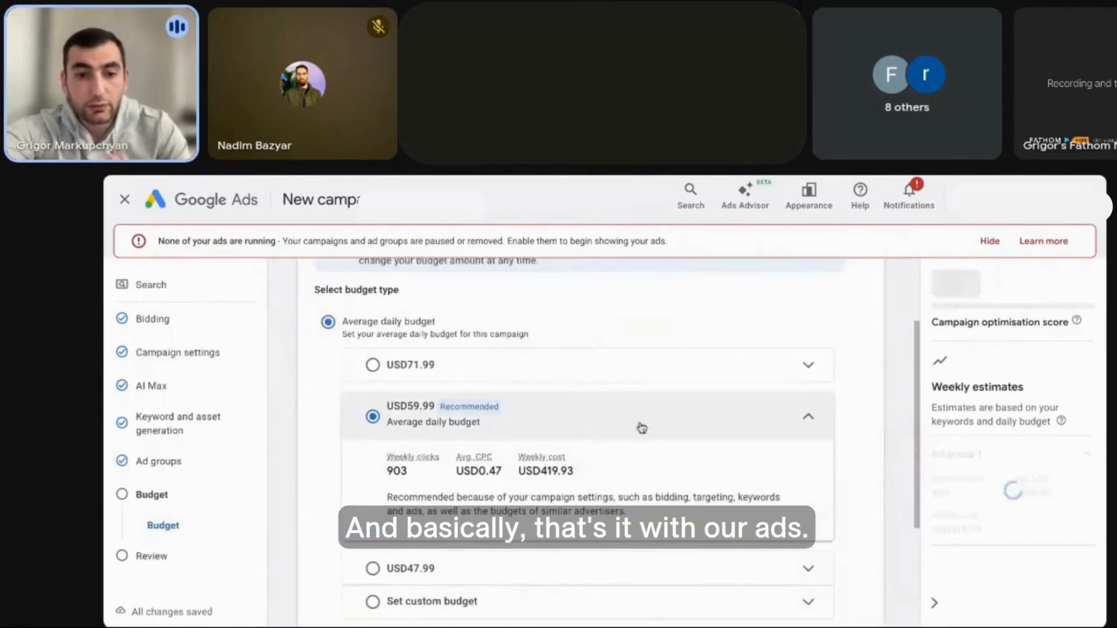
# Set a custom average daily budget of USD 10 for the campaign and proceed past the budget settings
pyautogui.scroll(2, 641, 428)
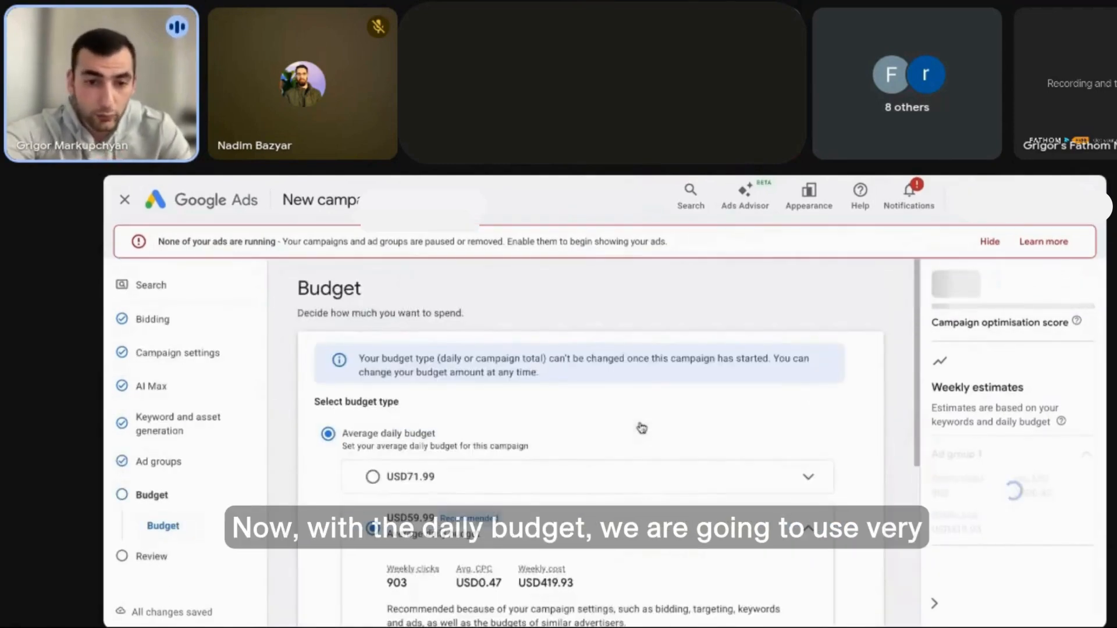
pyautogui.scroll(-5, 642, 429)
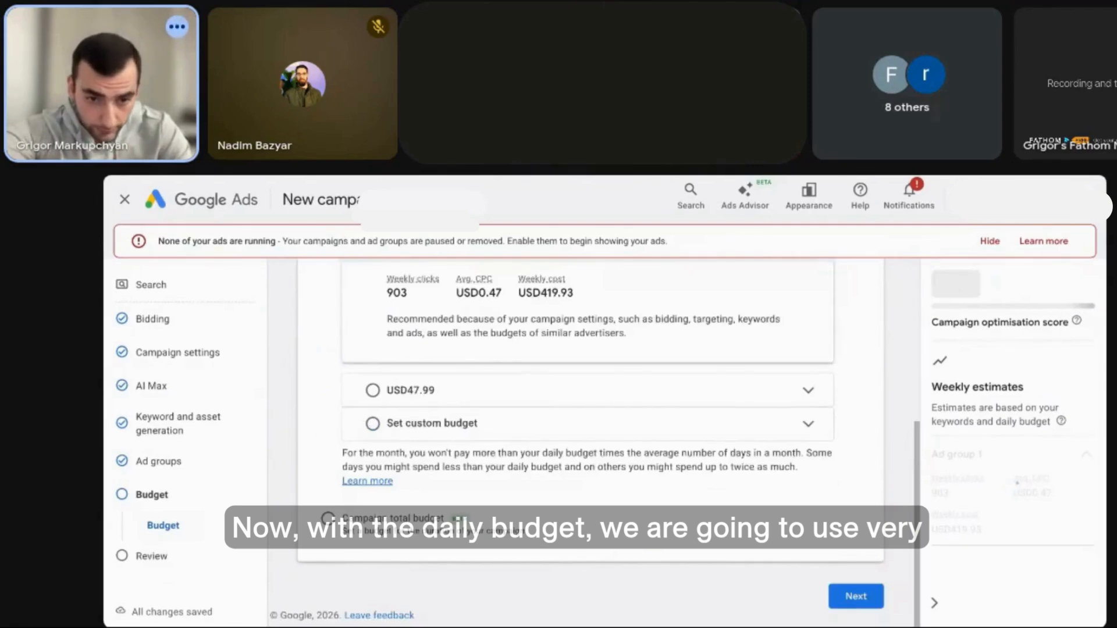
pyautogui.click(568, 434)
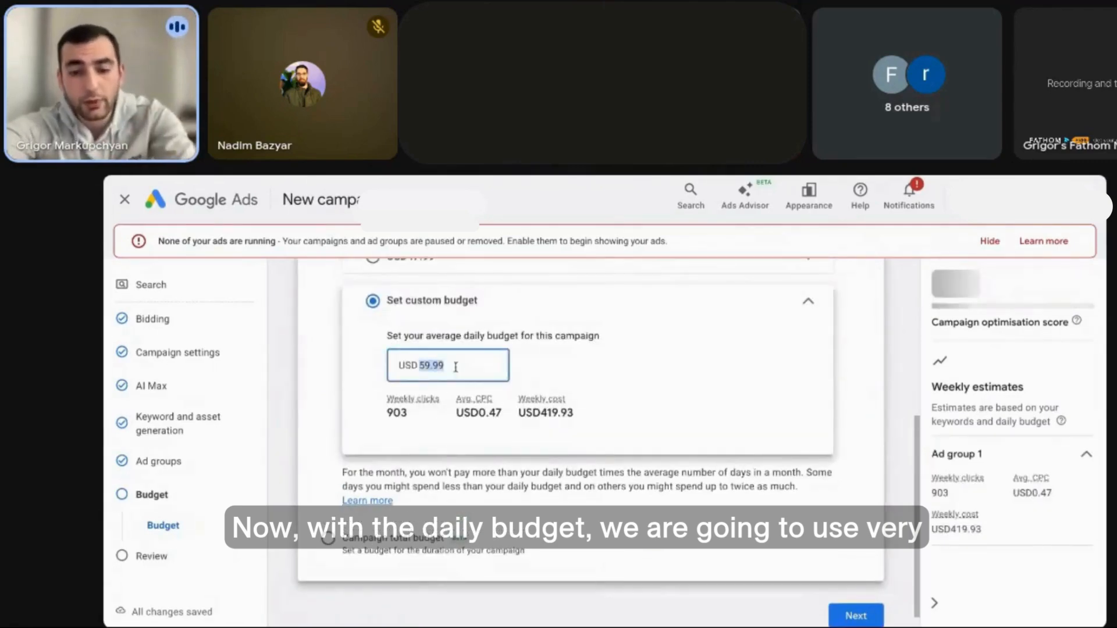
pyautogui.write('10')
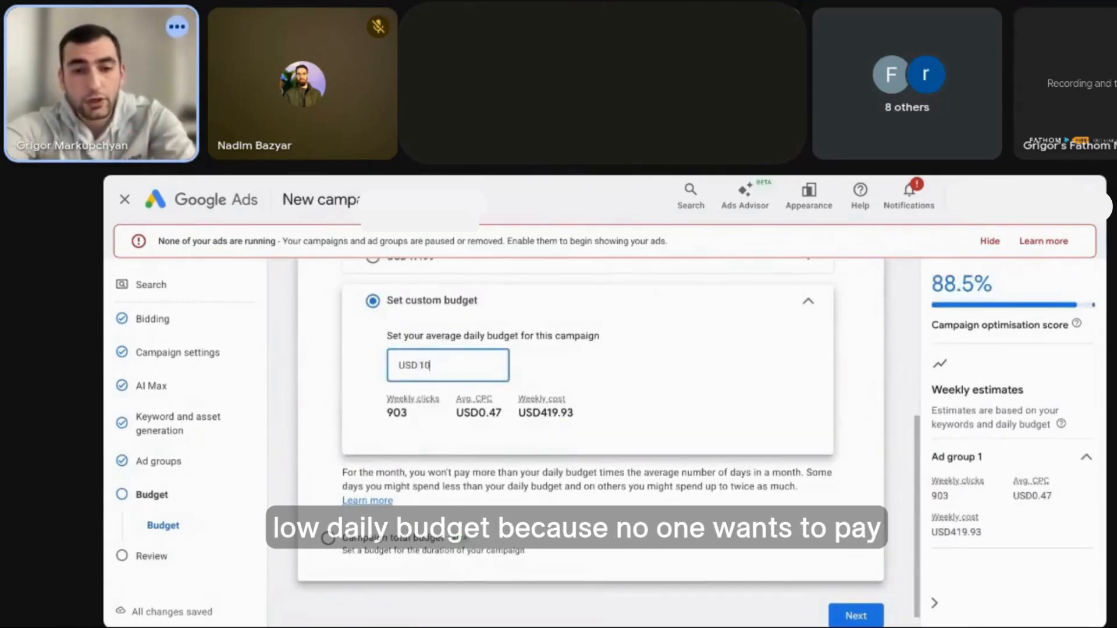
pyautogui.click(584, 359)
pyautogui.click(470, 366)
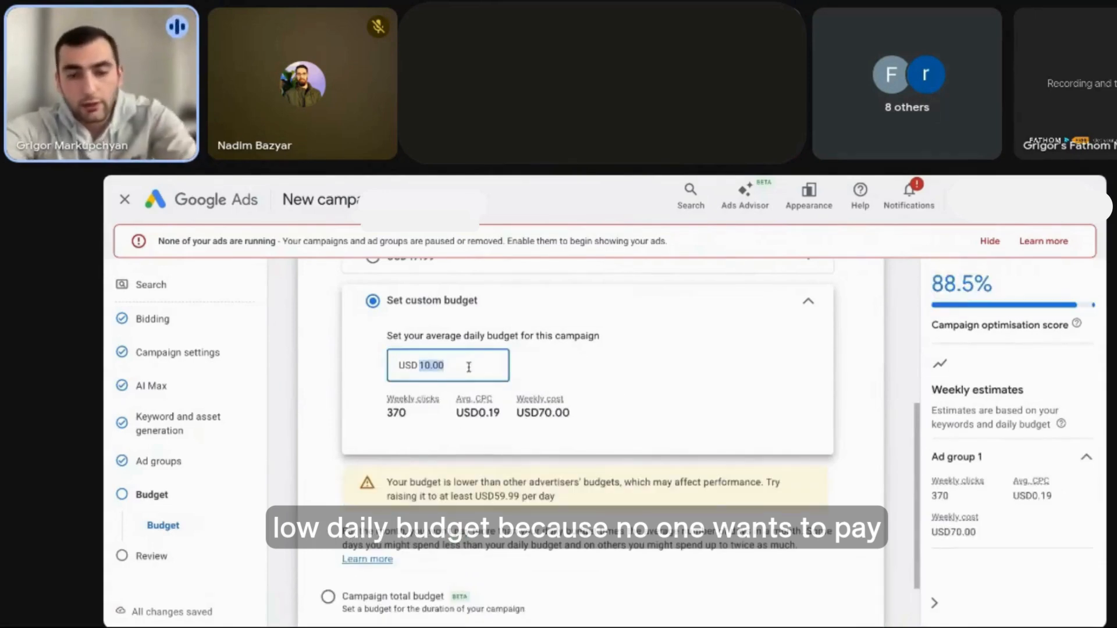
pyautogui.click(613, 378)
pyautogui.scroll(-1, 614, 378)
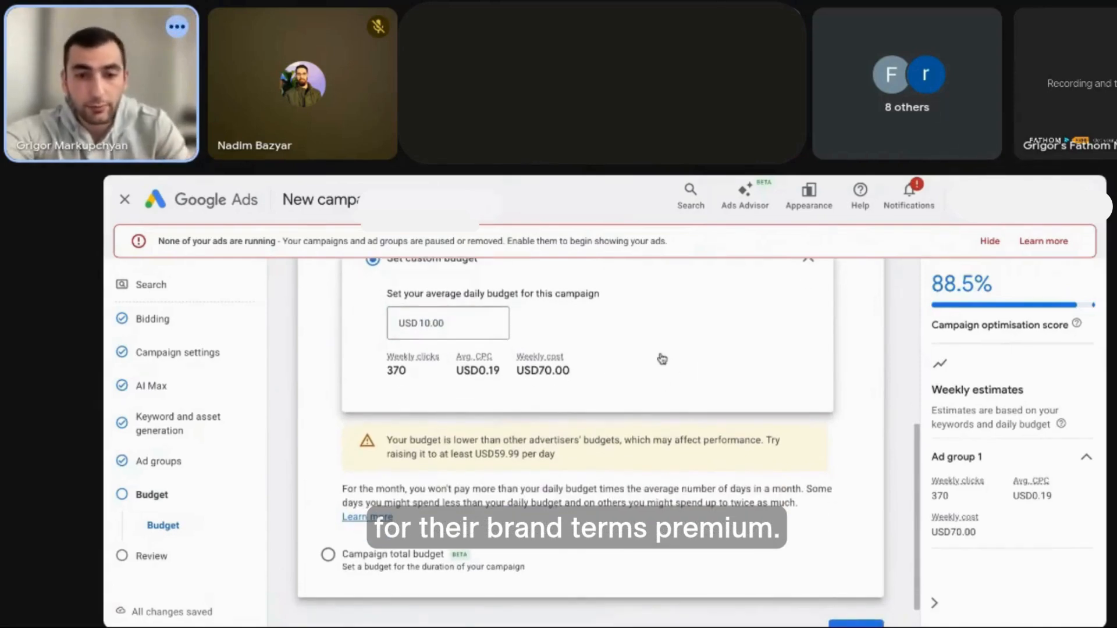
pyautogui.scroll(-1, 663, 360)
pyautogui.scroll(1, 713, 521)
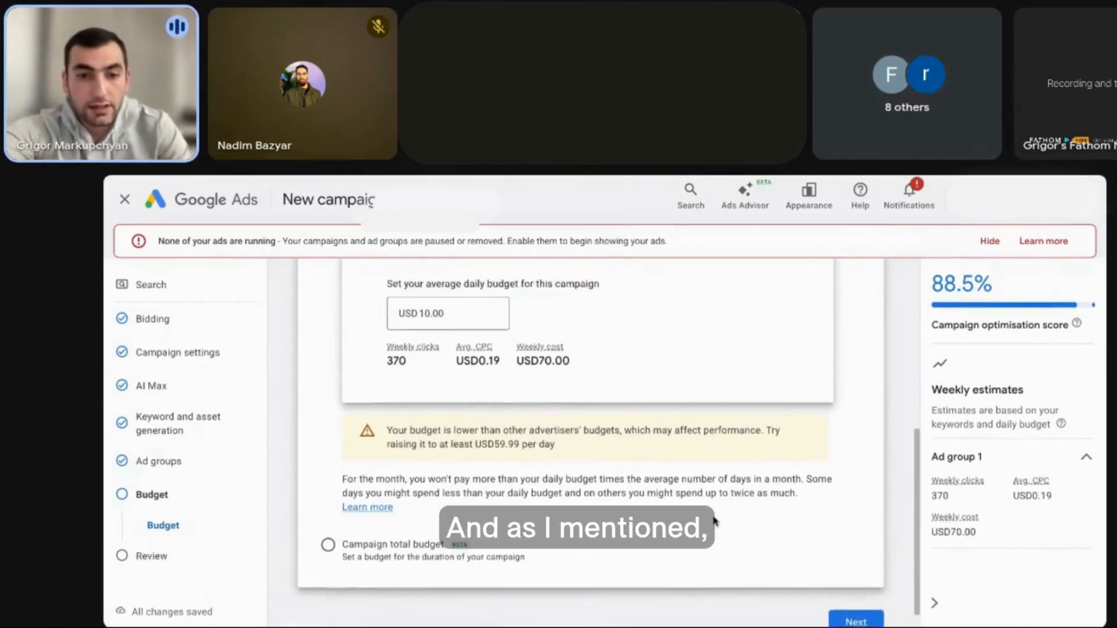
pyautogui.scroll(-1, 714, 521)
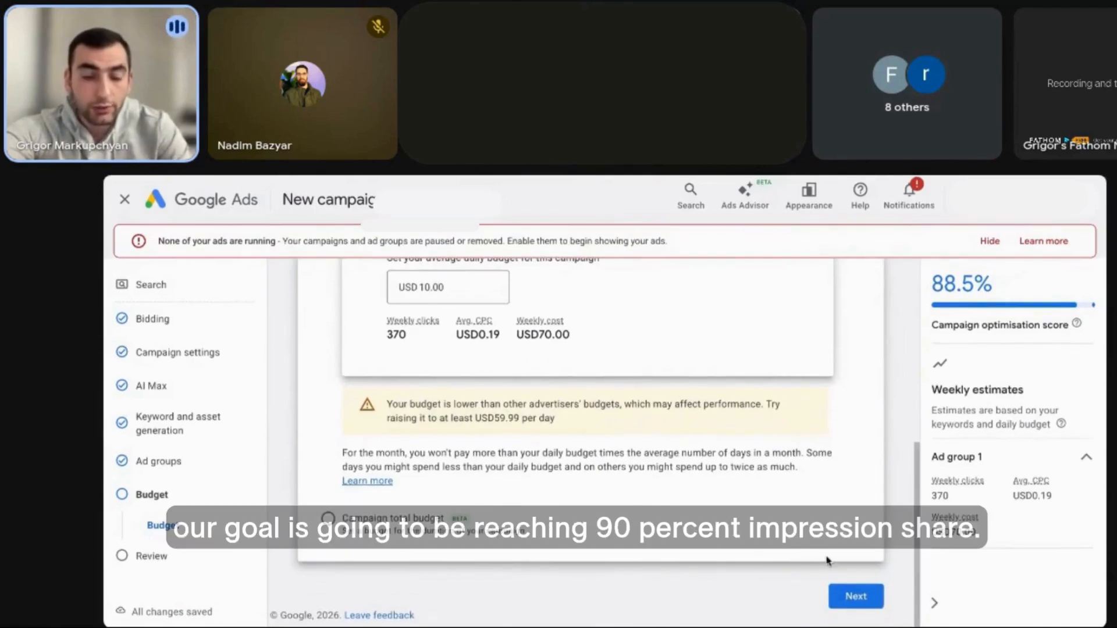
pyautogui.click(851, 599)
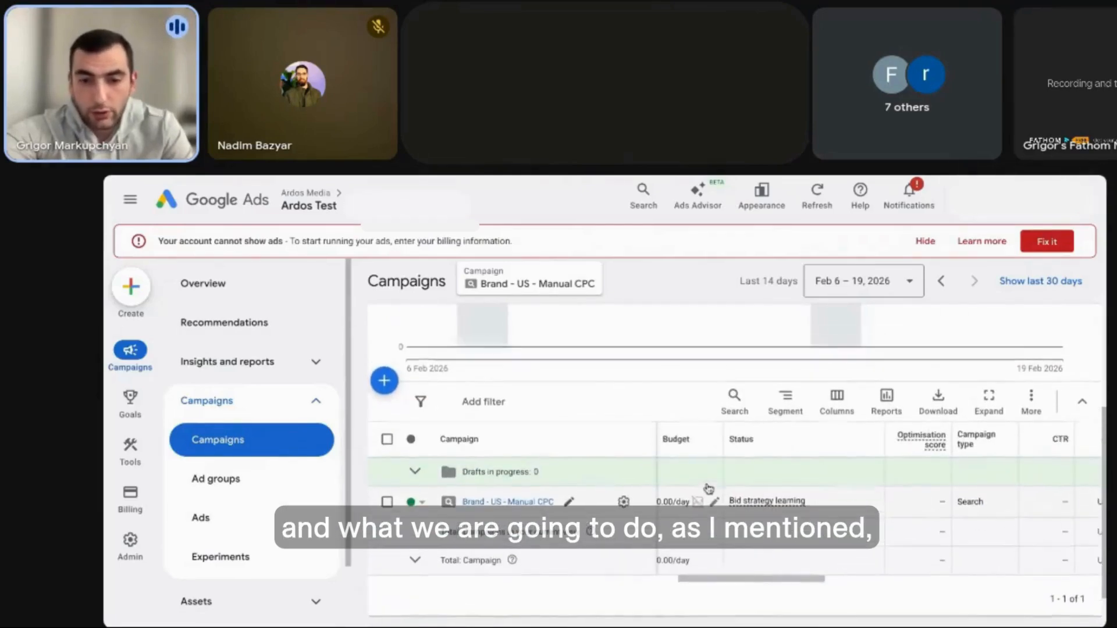
# Open the settings of the Brand - US - Manual CPC campaign and check its networks and conversion goals
pyautogui.click(634, 504)
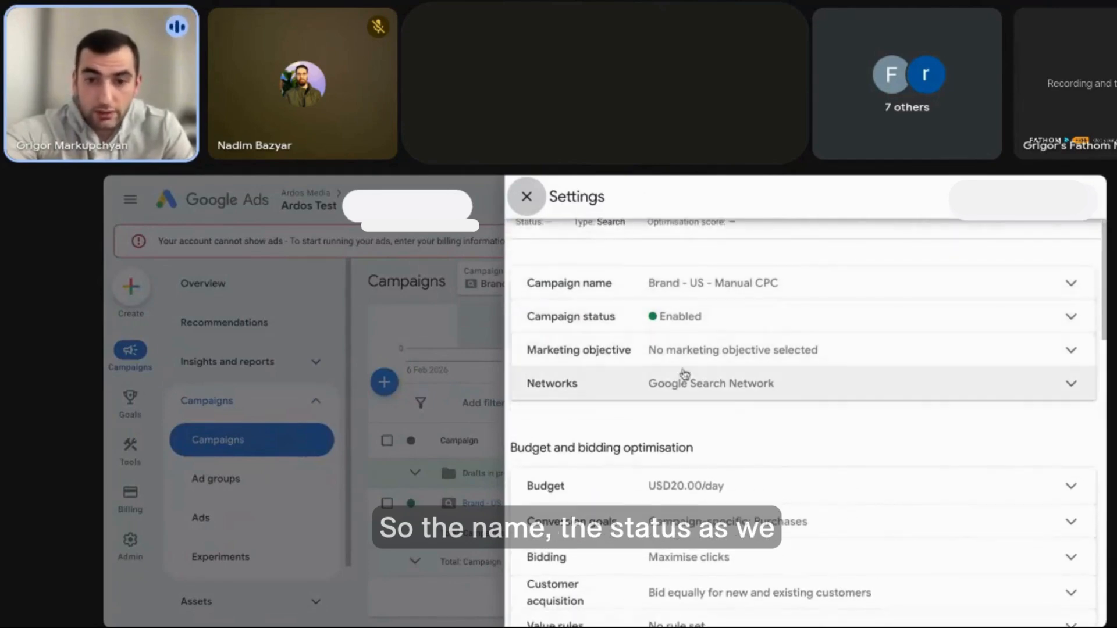
pyautogui.click(717, 390)
pyautogui.scroll(-1, 743, 435)
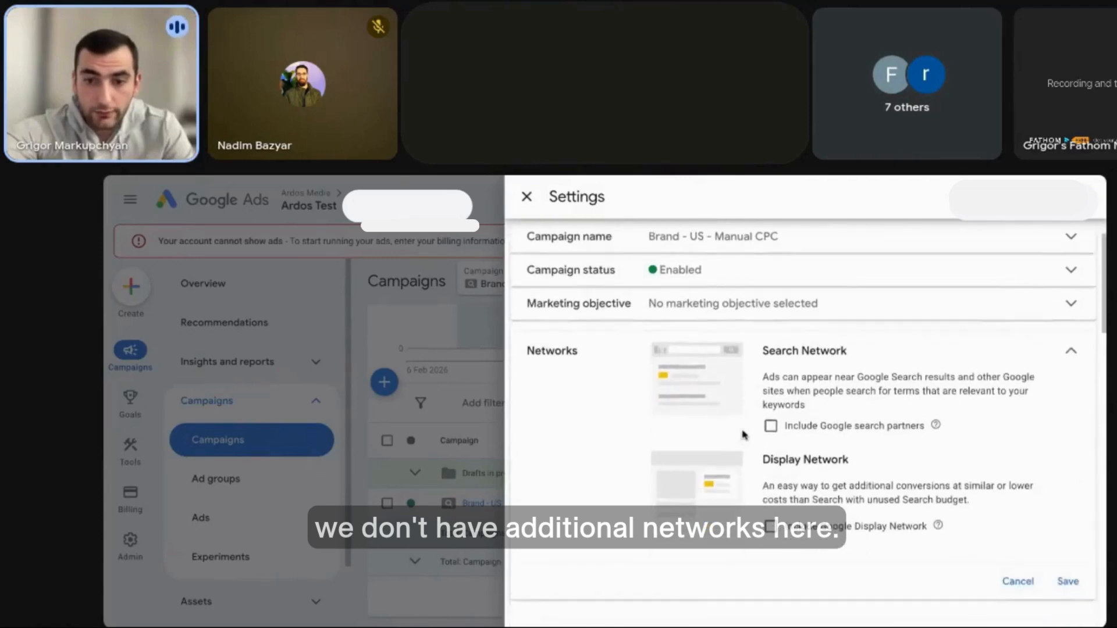
pyautogui.click(1066, 347)
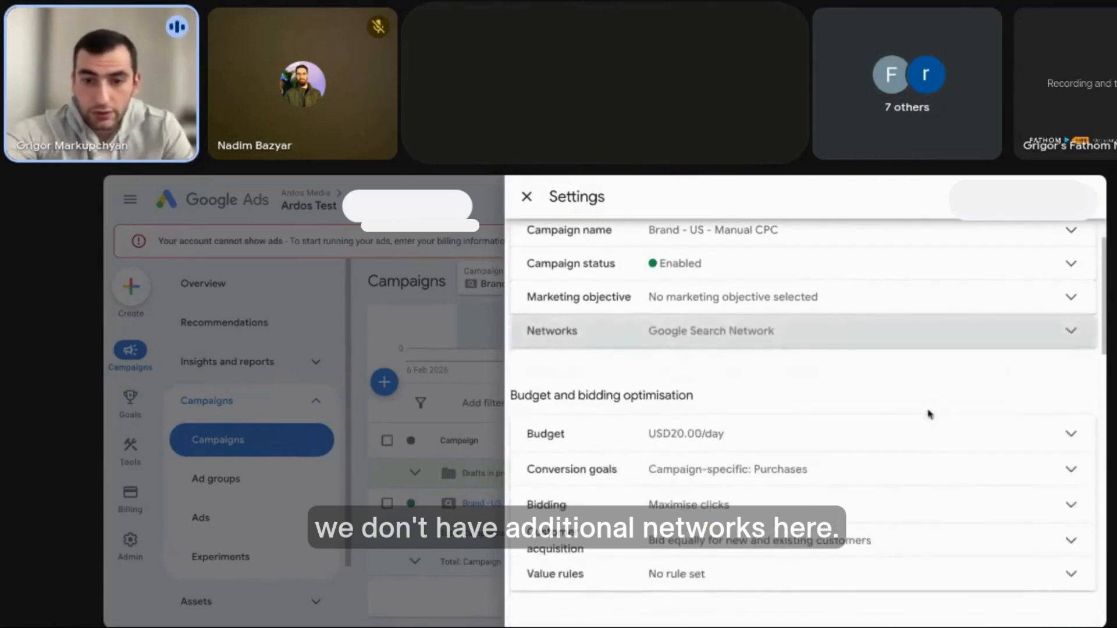
pyautogui.scroll(-1, 793, 366)
pyautogui.scroll(-1, 789, 380)
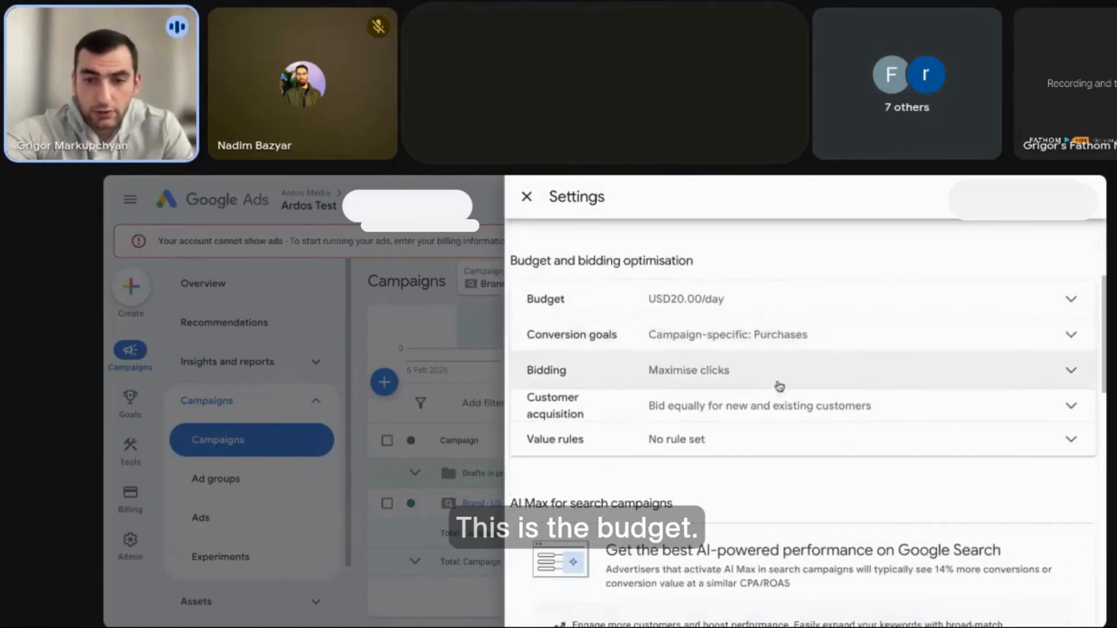
pyautogui.click(784, 334)
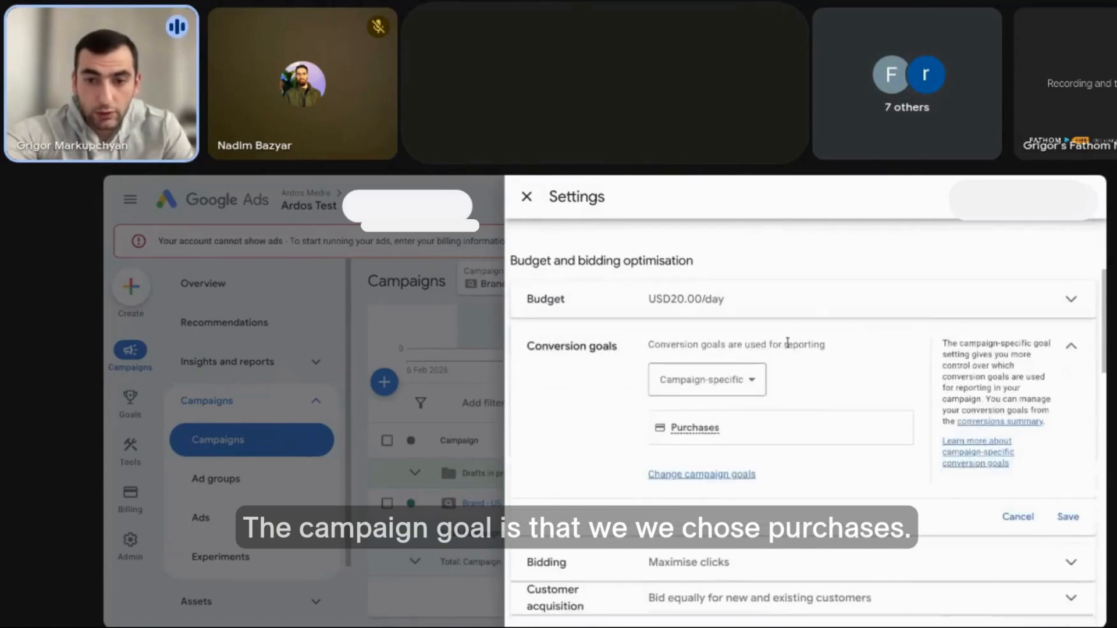
pyautogui.click(1077, 351)
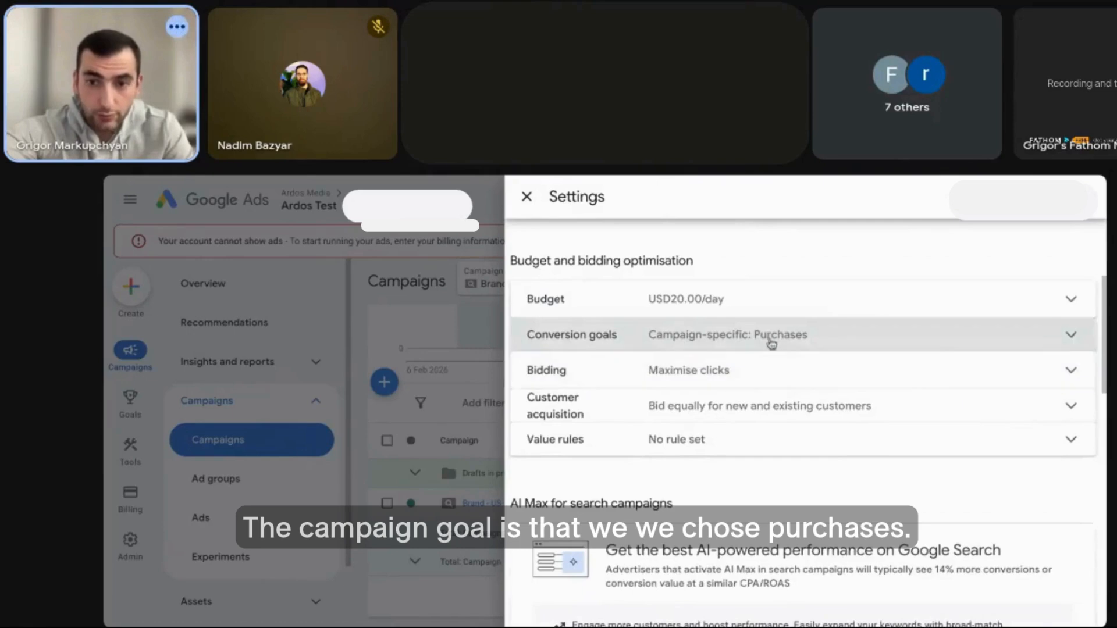
# Change the campaign's bidding to the directly selected Manual CPC bid strategy and save it
pyautogui.scroll(-1, 756, 348)
pyautogui.click(756, 349)
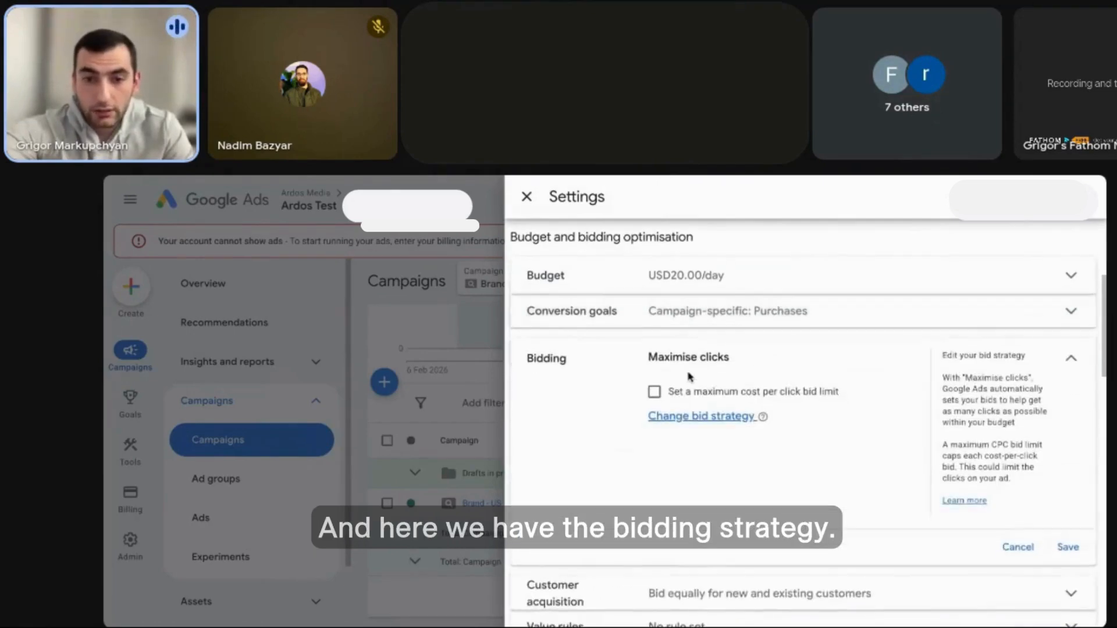
pyautogui.click(701, 415)
pyautogui.scroll(-2, 674, 447)
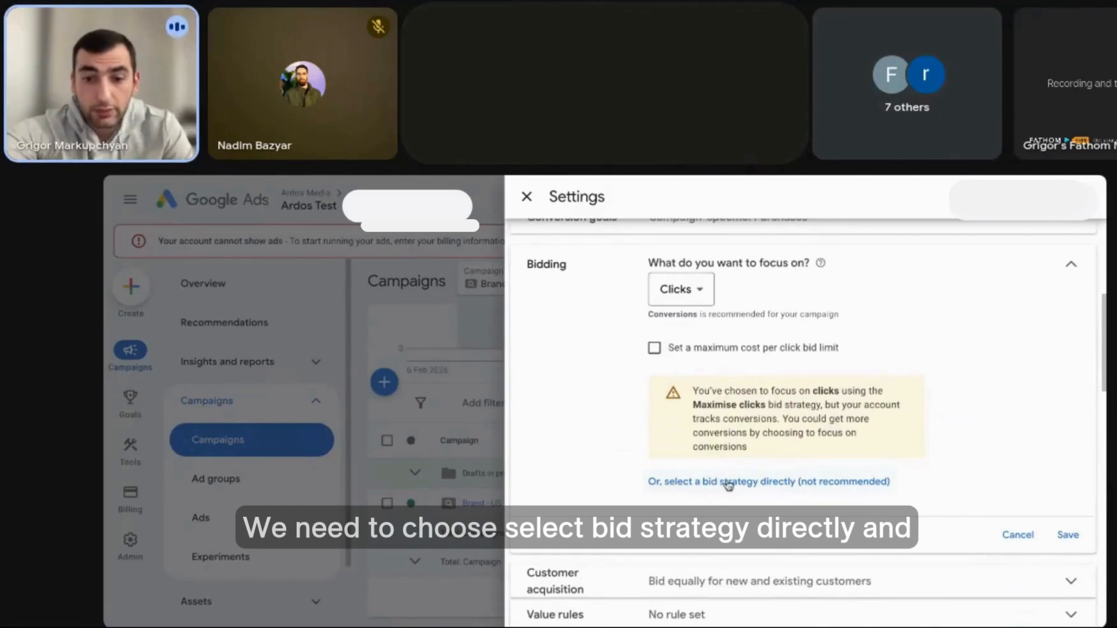
pyautogui.click(762, 483)
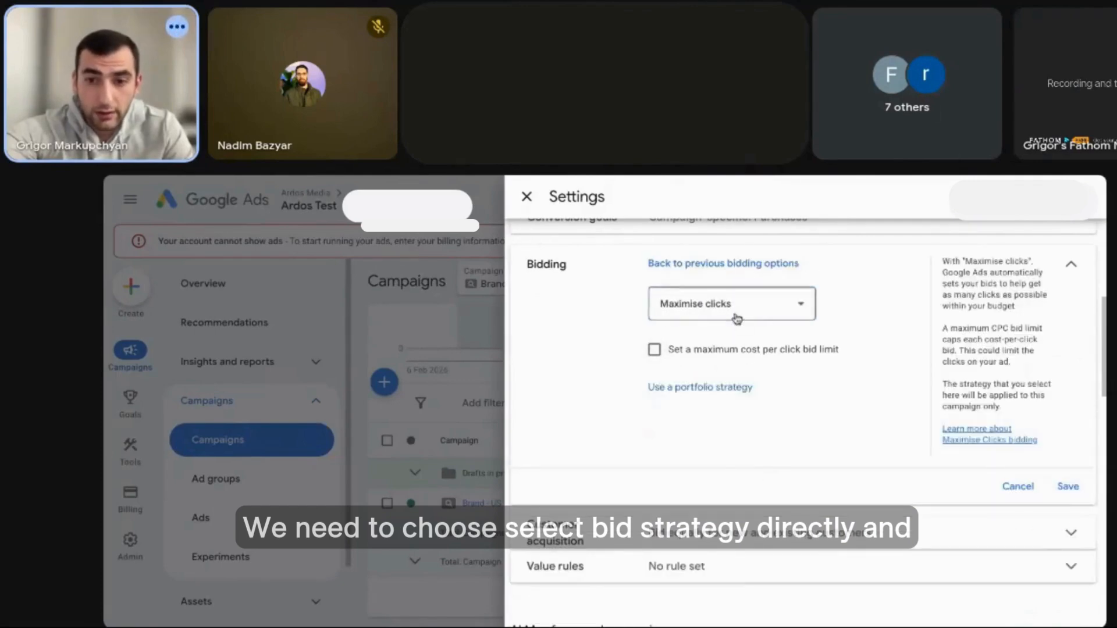
pyautogui.click(735, 311)
pyautogui.click(692, 504)
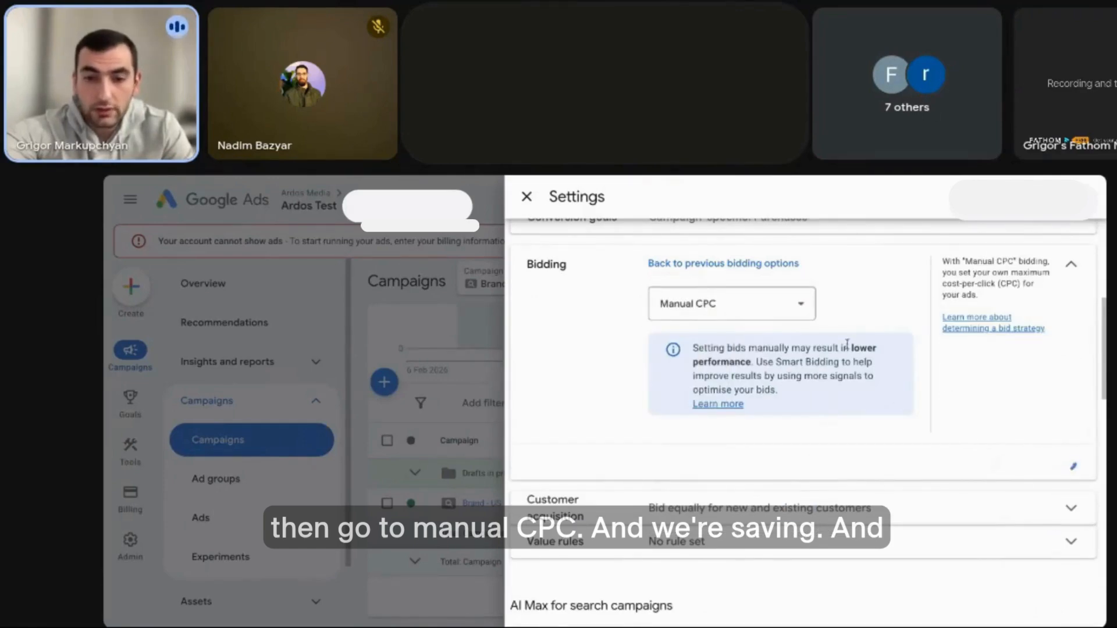
# Review the campaign's other settings, from locations to brands, and look into the IP exclusions options
pyautogui.scroll(-8, 803, 381)
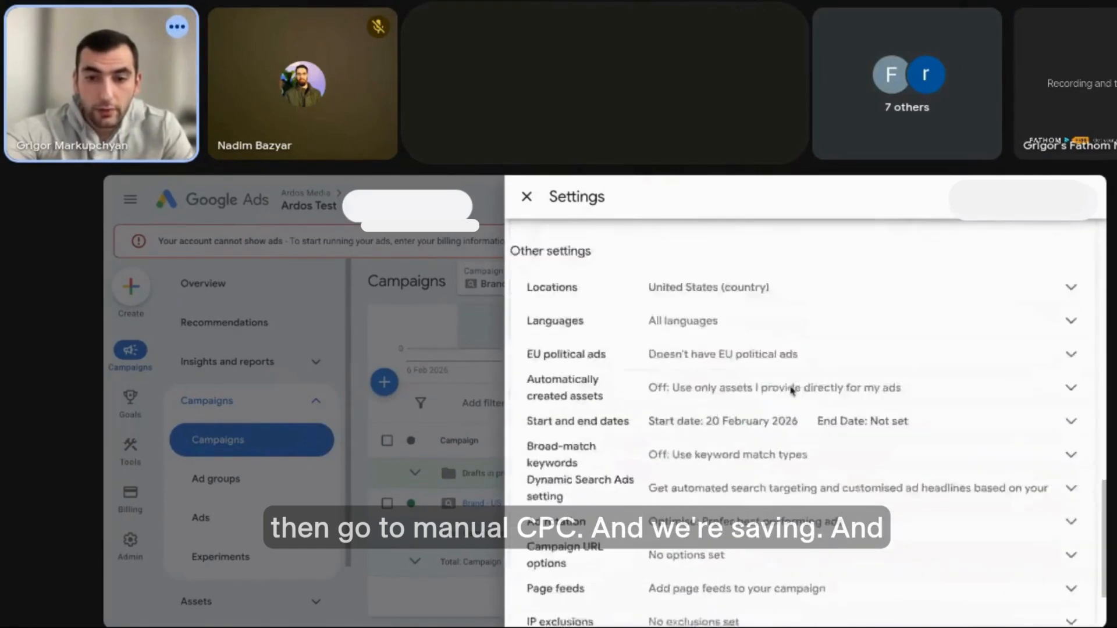
pyautogui.scroll(-2, 793, 367)
pyautogui.scroll(3, 789, 352)
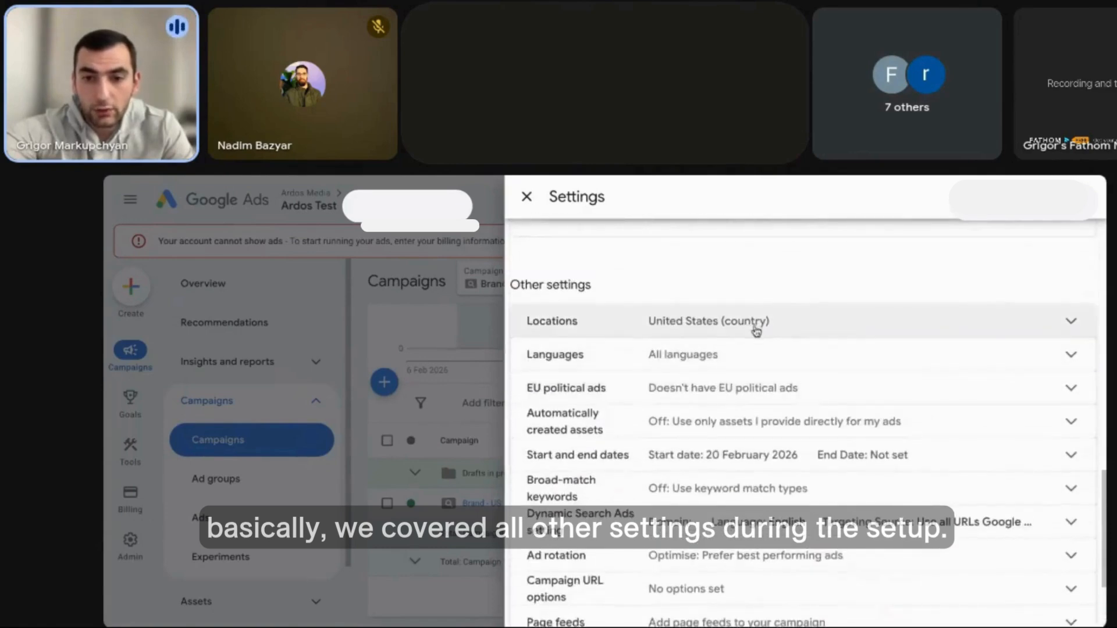
pyautogui.scroll(-3, 762, 367)
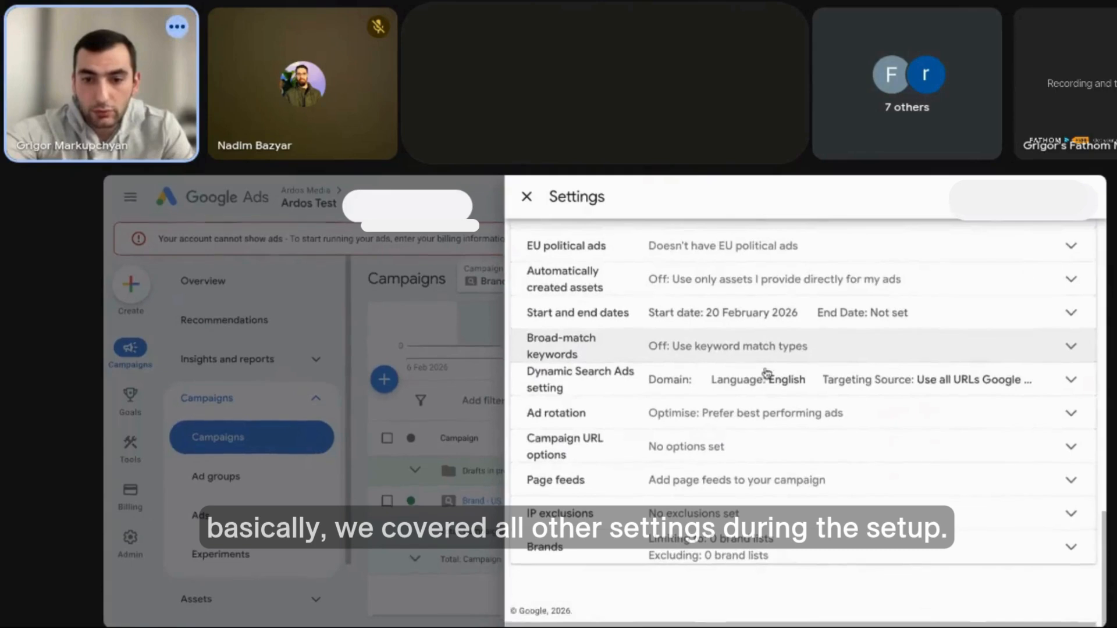
pyautogui.scroll(5, 751, 442)
pyautogui.scroll(-5, 733, 512)
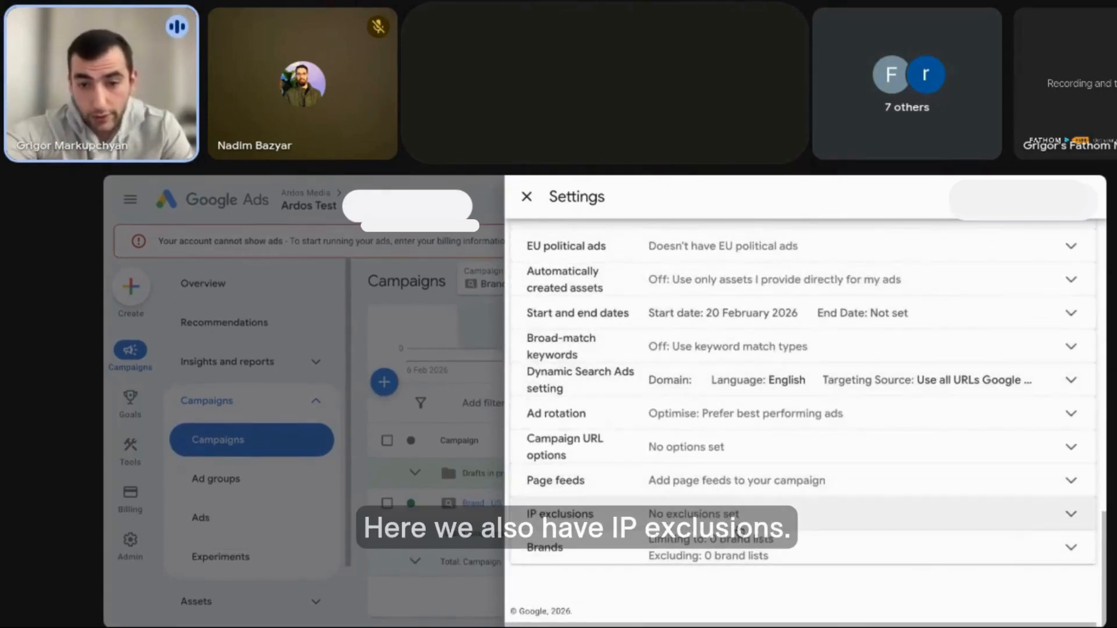
pyautogui.click(558, 513)
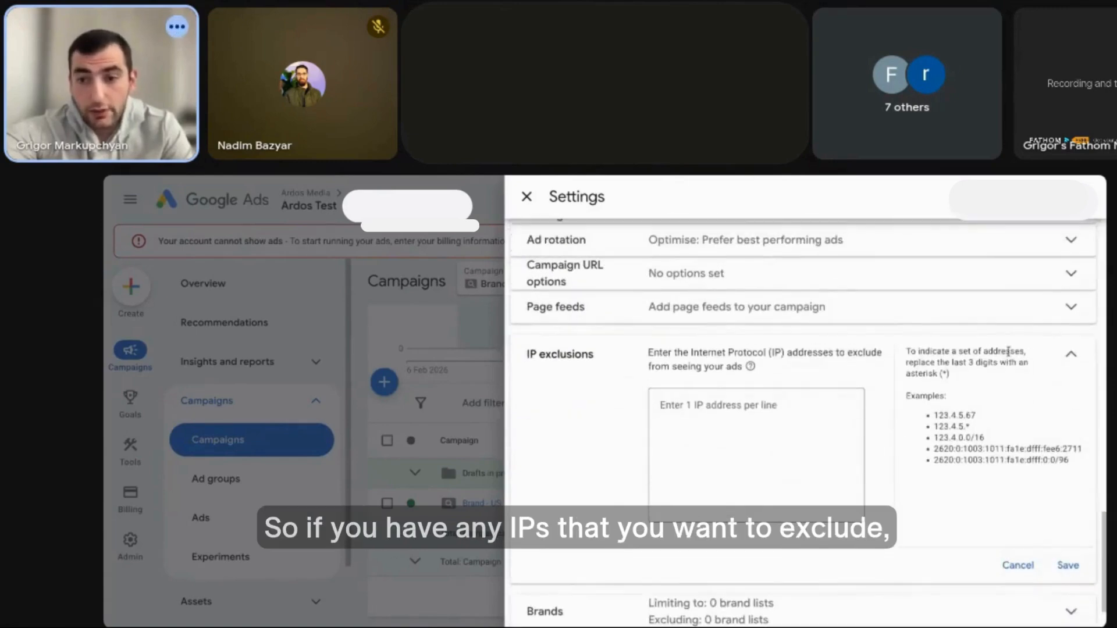
pyautogui.click(781, 420)
pyautogui.click(1068, 354)
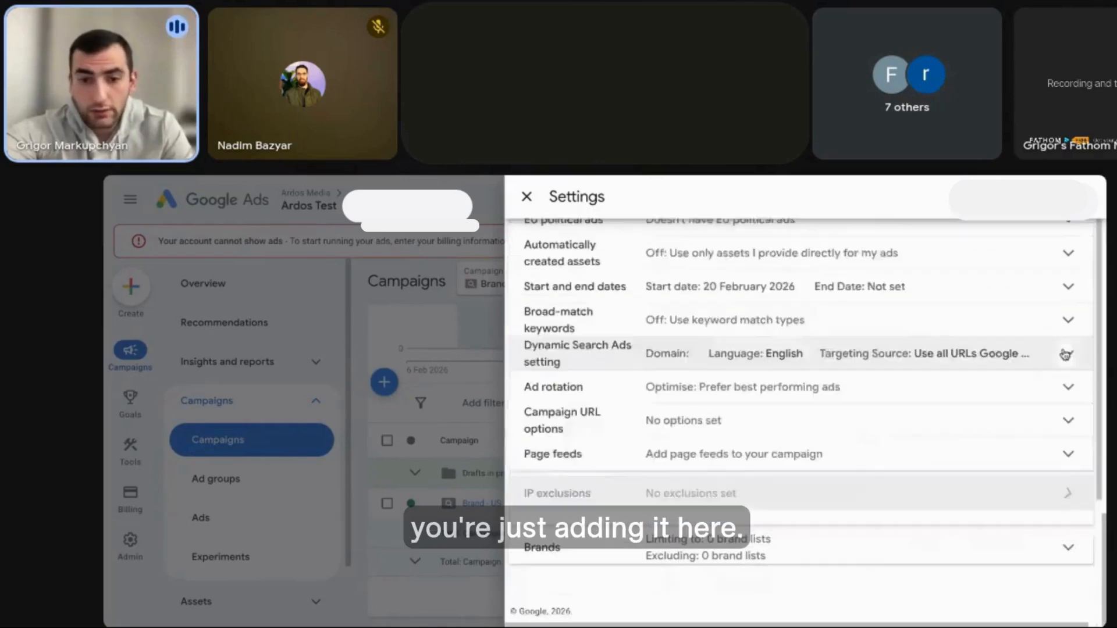
# Review the campaign's brand inclusion and exclusion options, then close the campaign settings
pyautogui.click(806, 407)
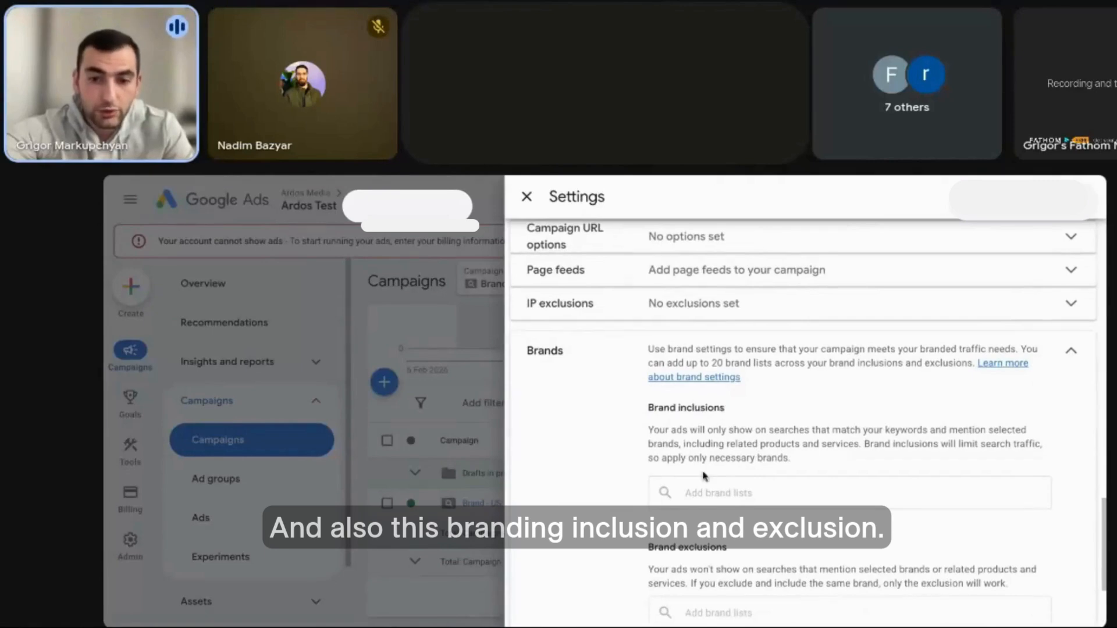
pyautogui.scroll(-2, 704, 475)
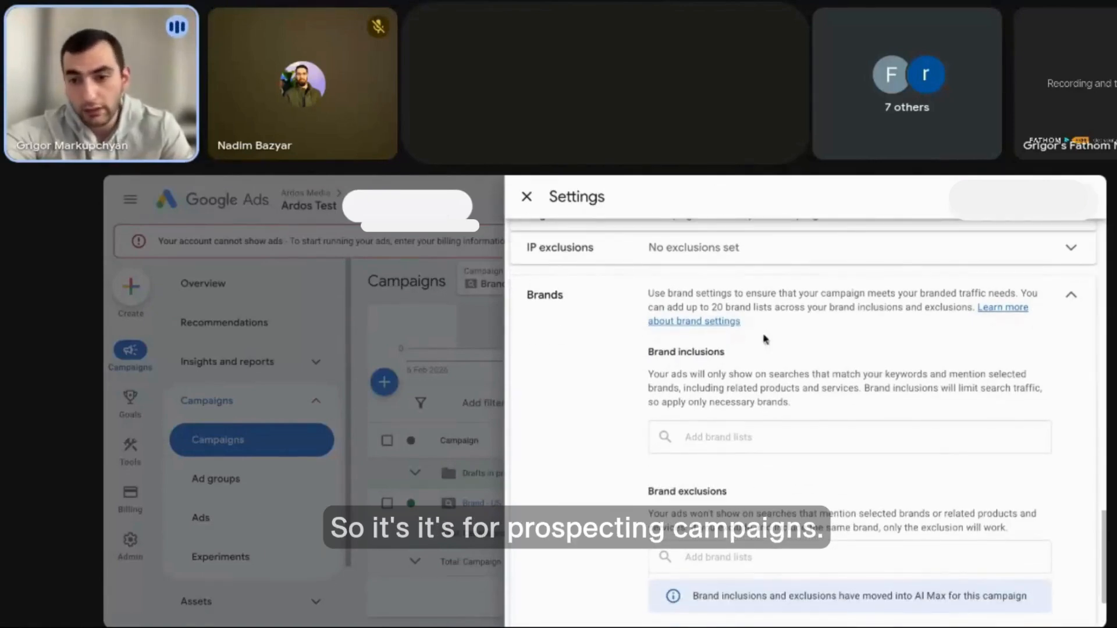
pyautogui.click(1071, 296)
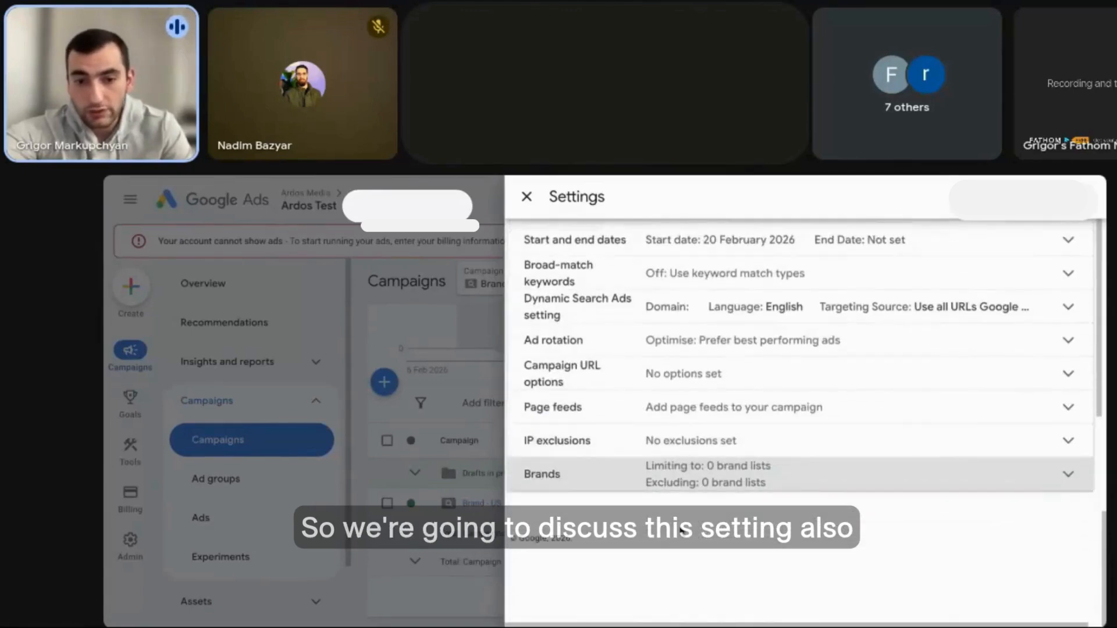
pyautogui.scroll(2, 747, 474)
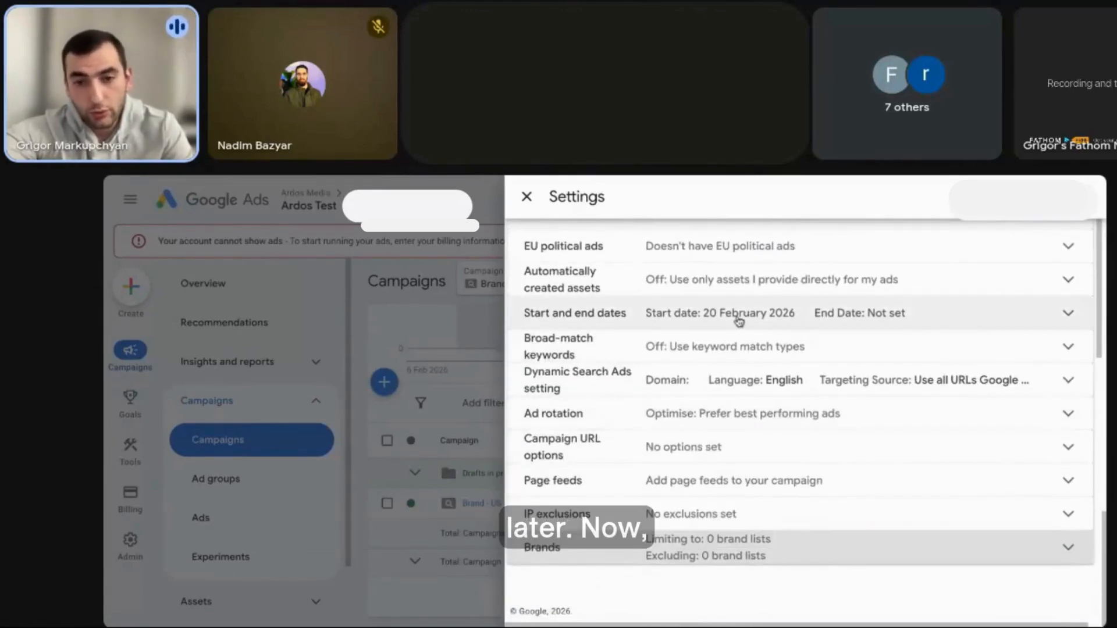
pyautogui.click(526, 196)
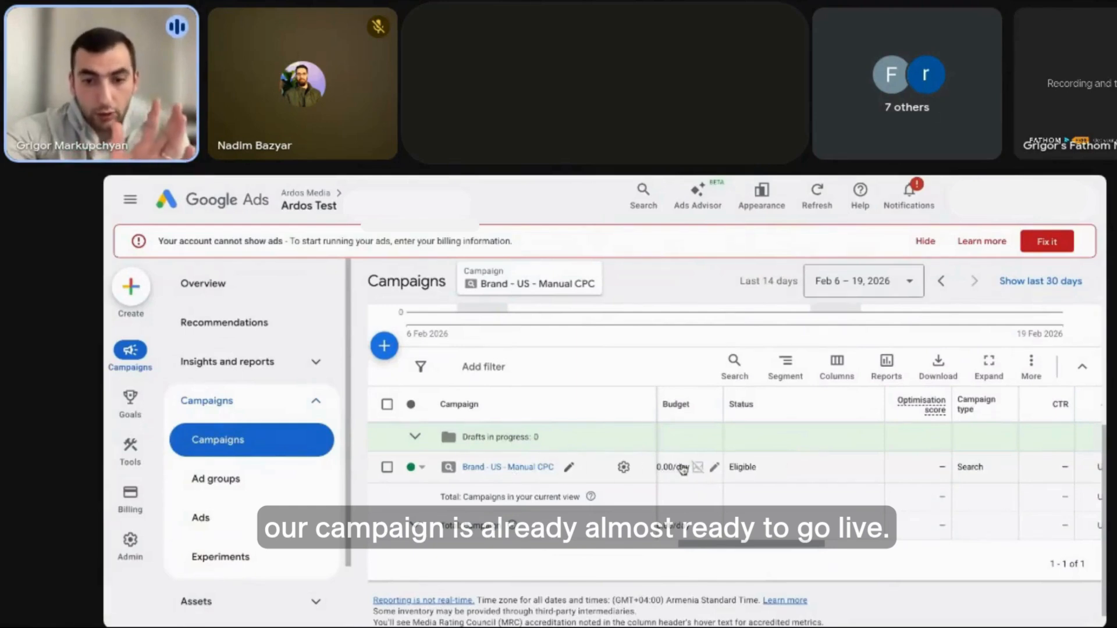
# Open the Brand - US - Manual CPC campaign and go to its list of keywords
pyautogui.click(513, 468)
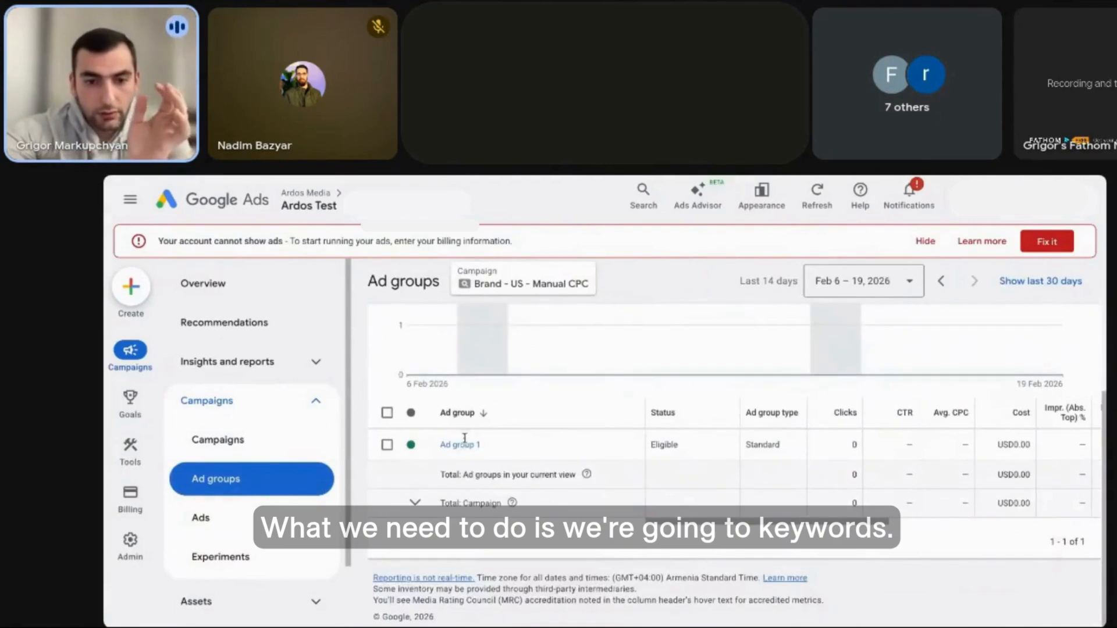
pyautogui.scroll(-2, 251, 505)
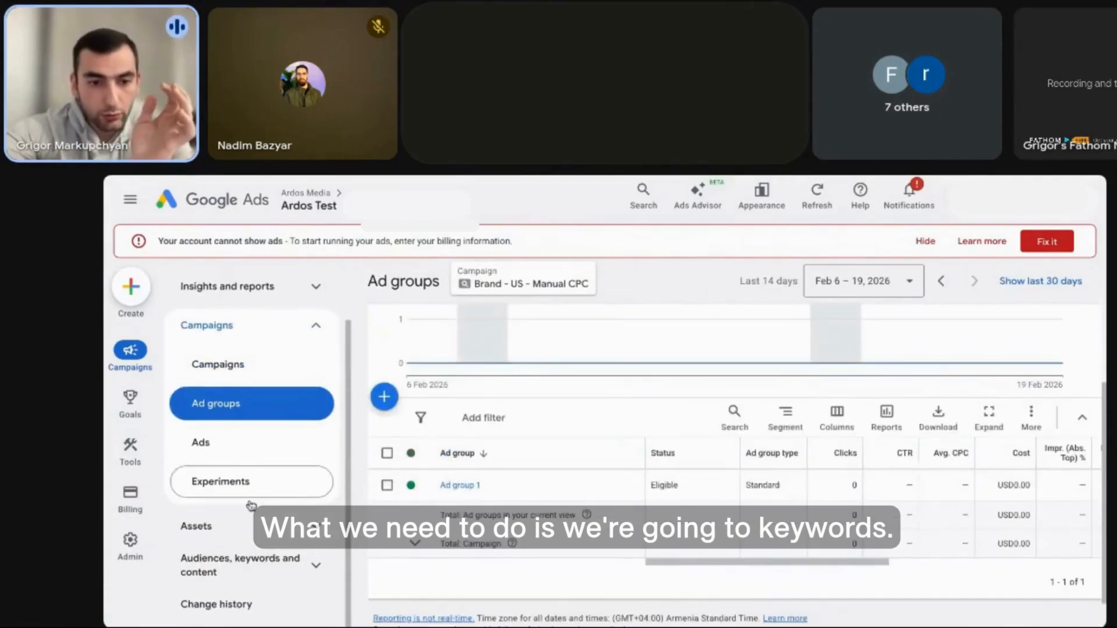
pyautogui.click(250, 558)
pyautogui.scroll(-1, 249, 547)
pyautogui.click(239, 534)
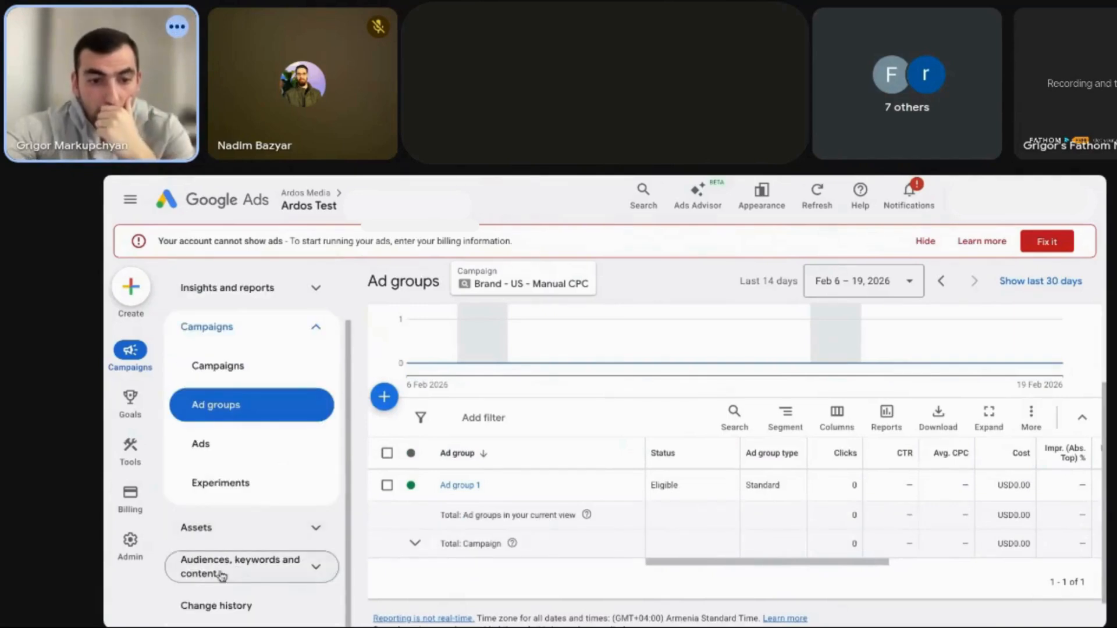
pyautogui.click(222, 576)
pyautogui.click(227, 558)
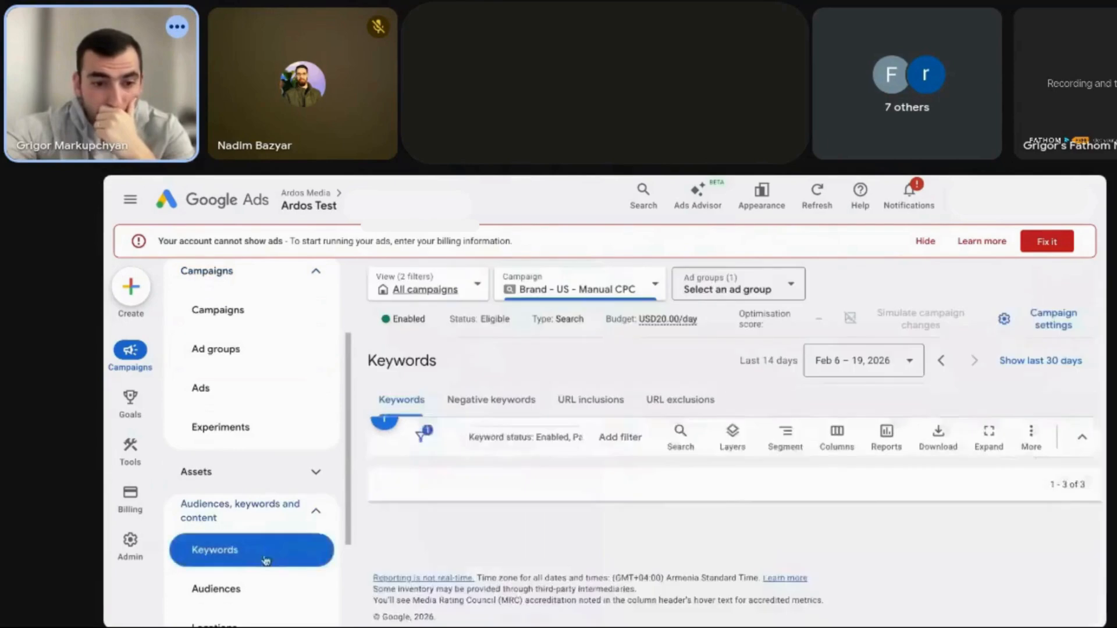
# Look through the keywords table's columns for the keyword bids and reload the page to update them
pyautogui.scroll(-4, 647, 482)
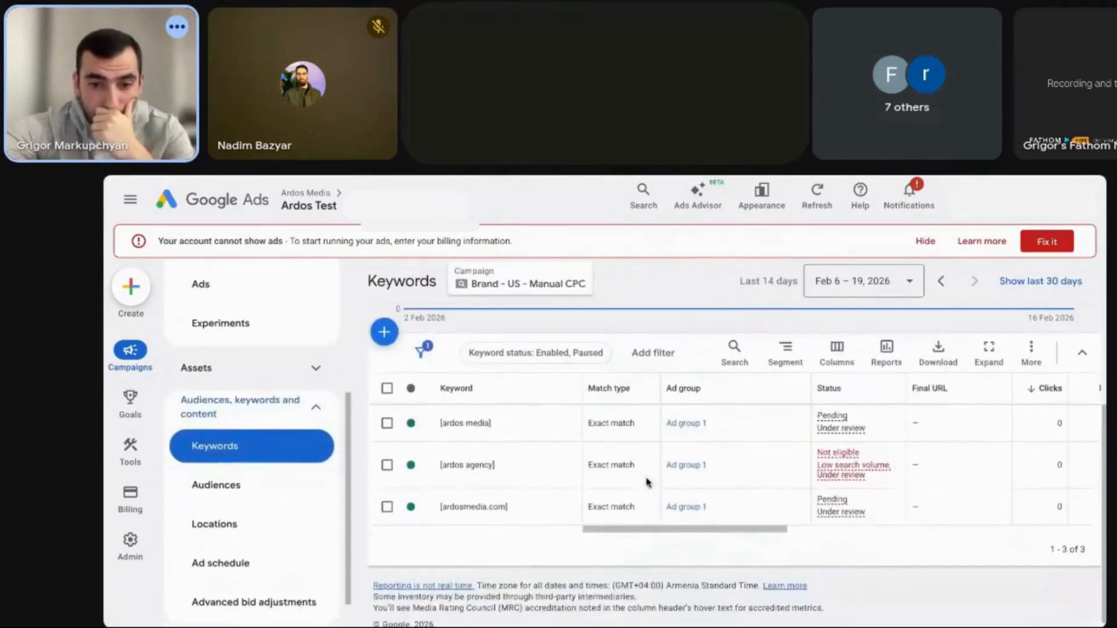
pyautogui.hscroll(2, 669, 466)
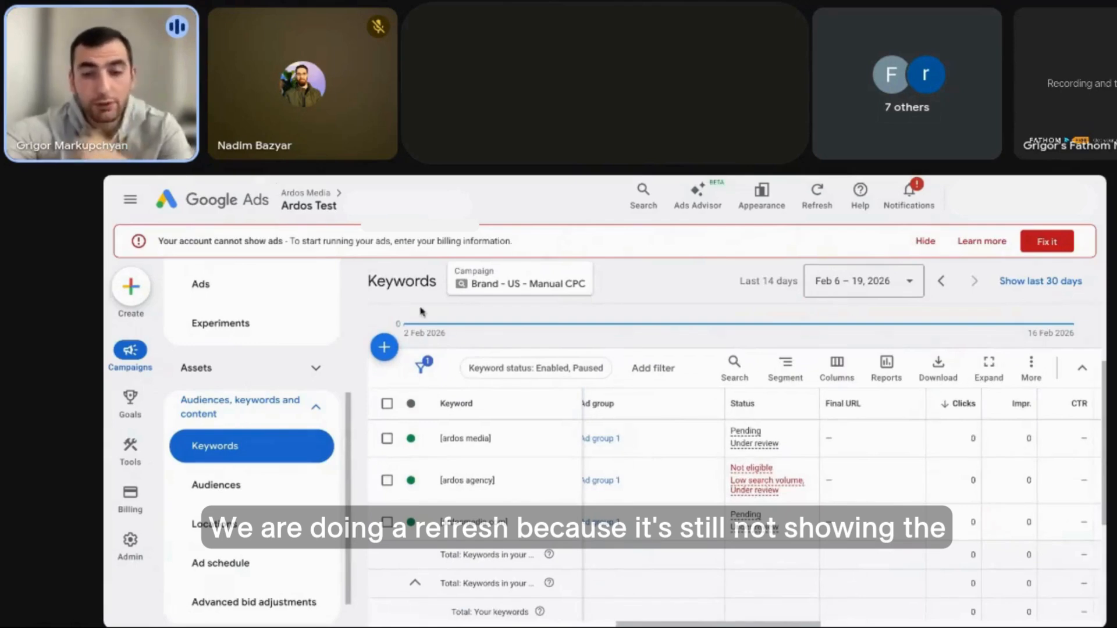
pyautogui.press('F5')
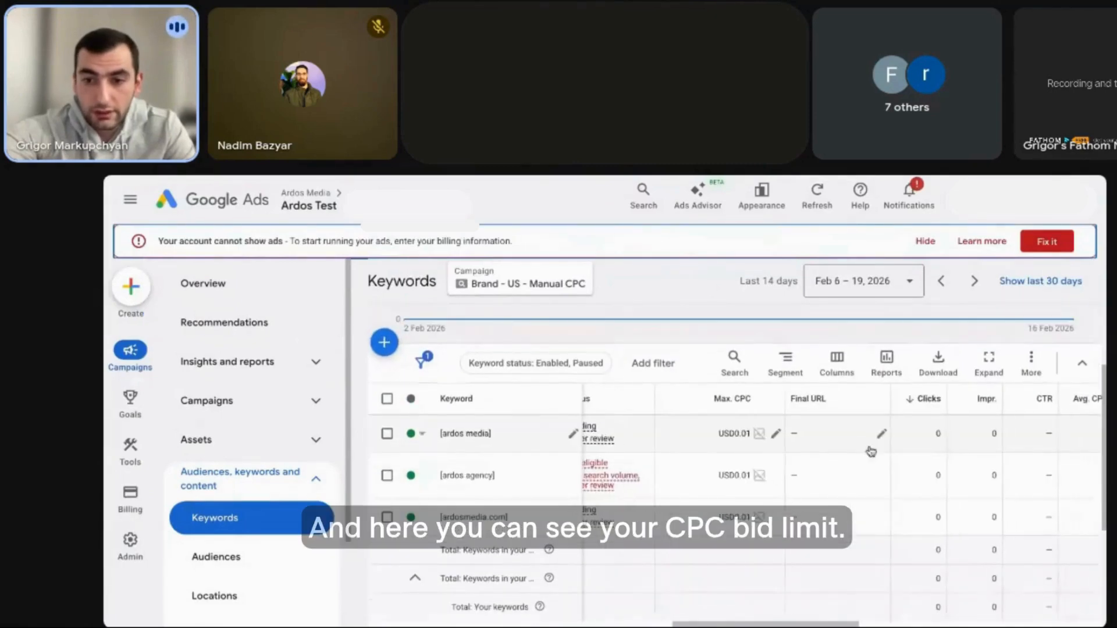
# Set the maximum CPC of the [ardos media] keyword to USD 1.00 and save it, confirming the large increase
pyautogui.moveTo(740, 401)
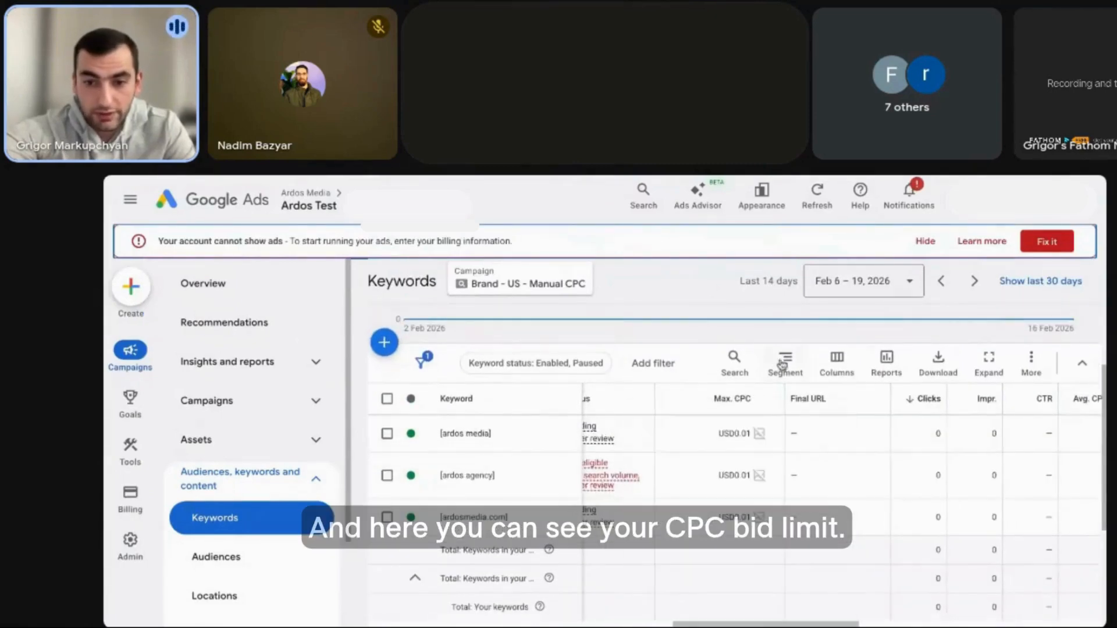
pyautogui.click(776, 434)
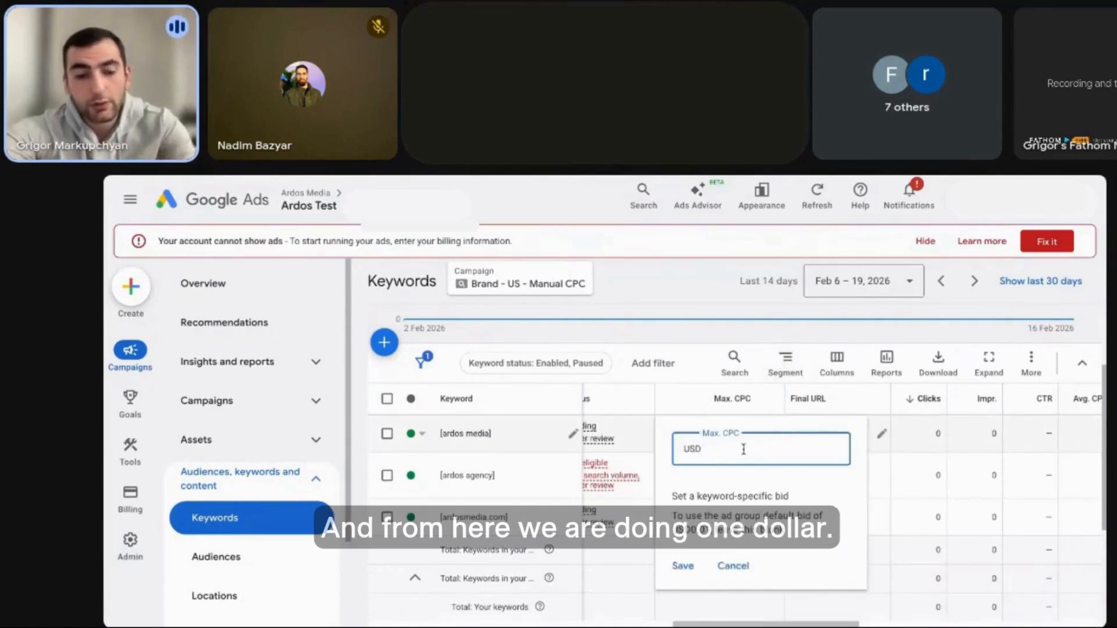
pyautogui.write('1')
pyautogui.click(681, 574)
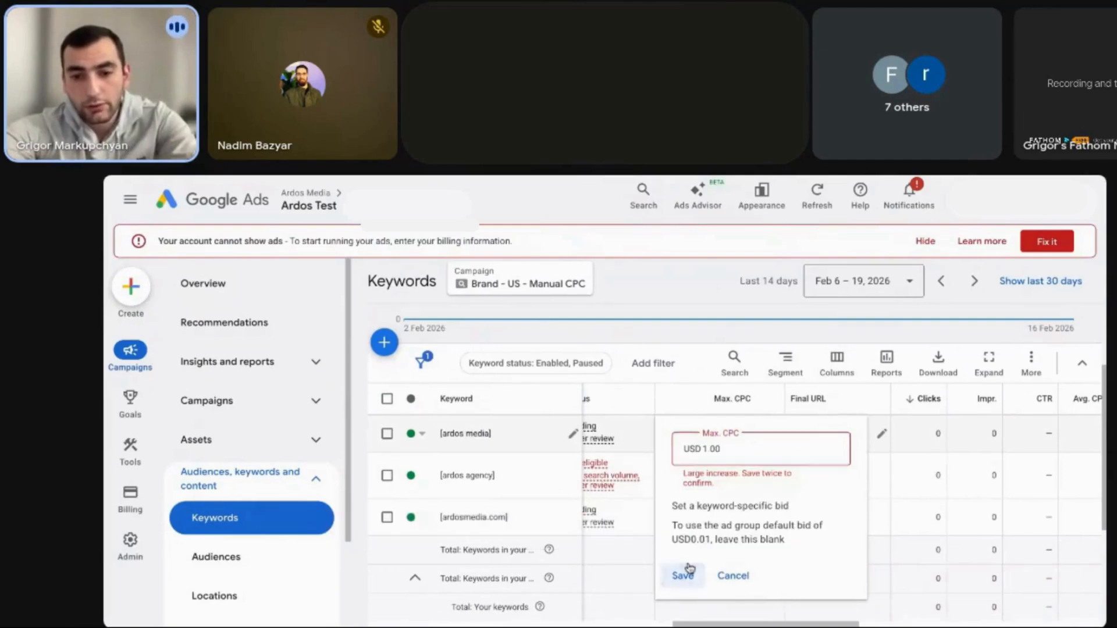
pyautogui.click(681, 575)
# Set the maximum CPC of the [ardos agency] keyword to USD 1.00 and save it, confirming the large increase
pyautogui.click(777, 477)
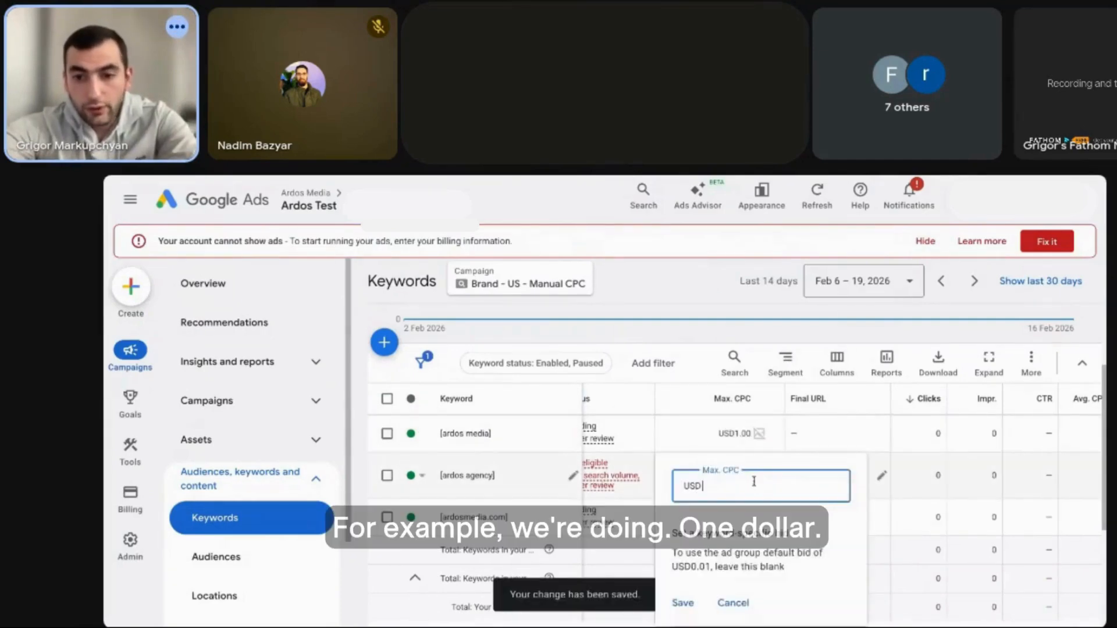
pyautogui.write('11=')
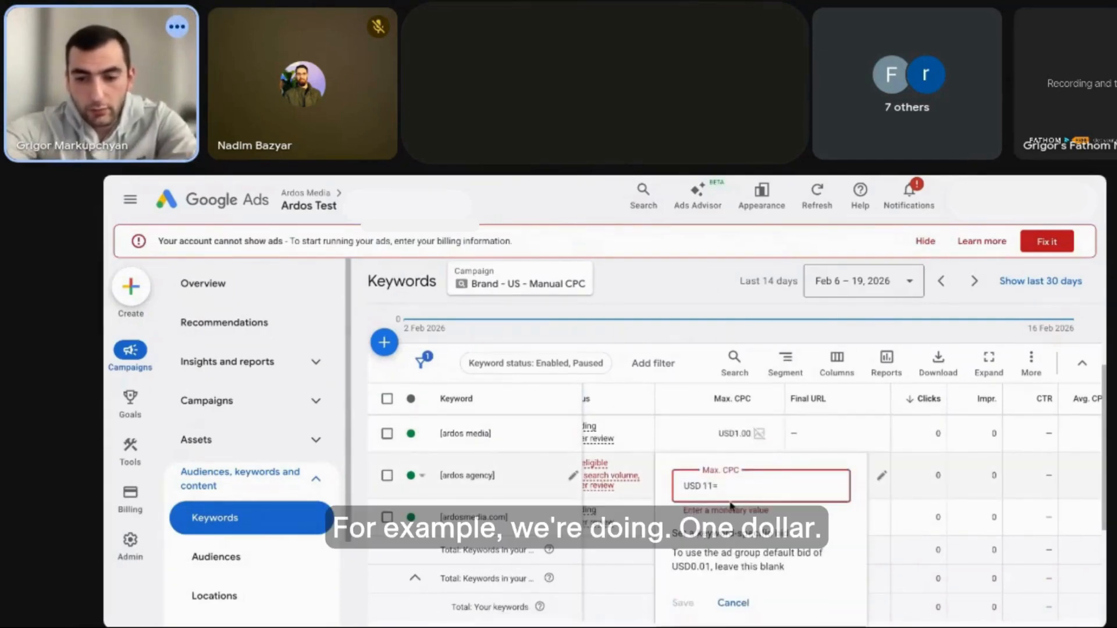
pyautogui.press('BackSpace')
pyautogui.press('BackSpace')
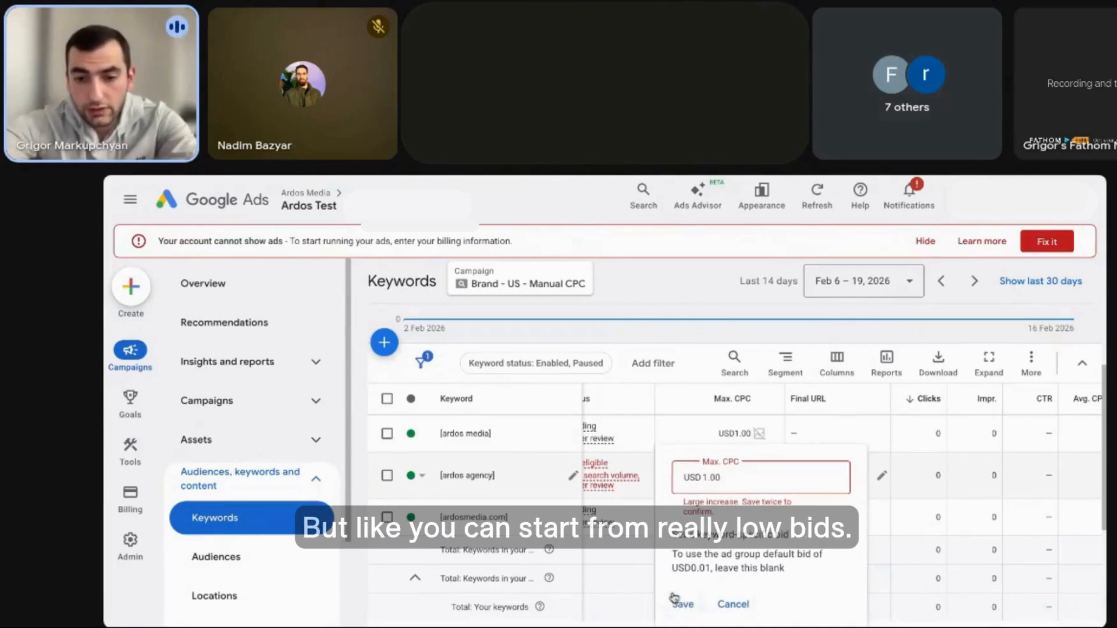
pyautogui.click(678, 605)
pyautogui.click(679, 605)
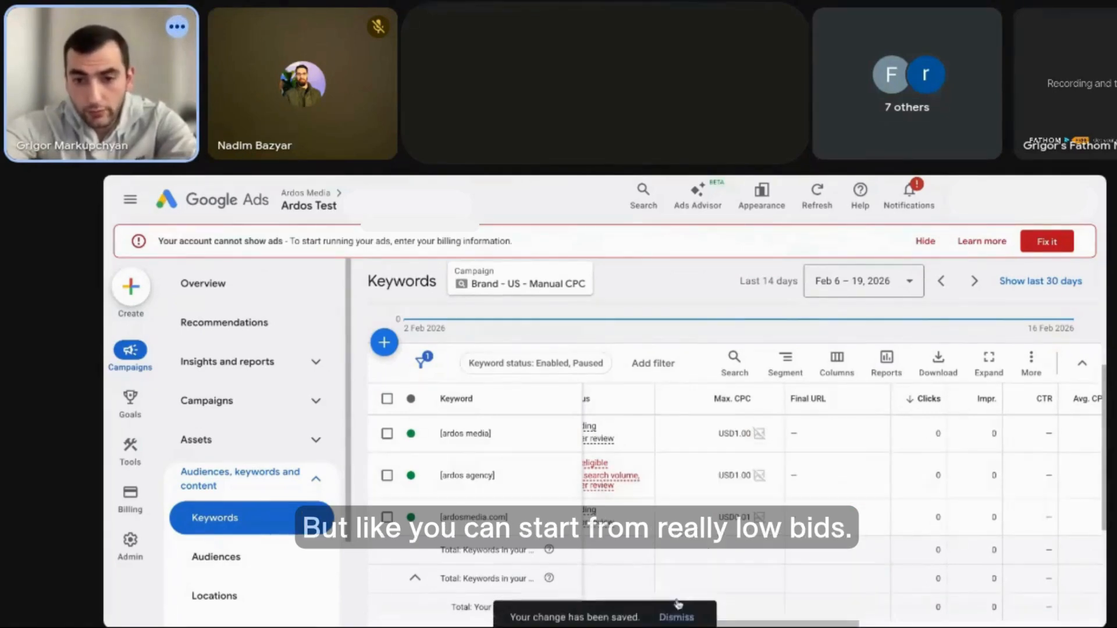